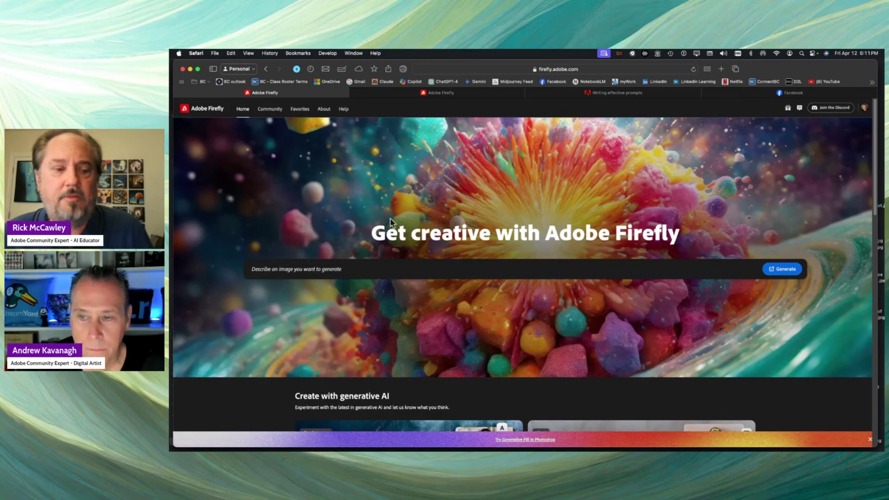
Step: Browse the images shared in the Firefly community gallery
click(269, 110)
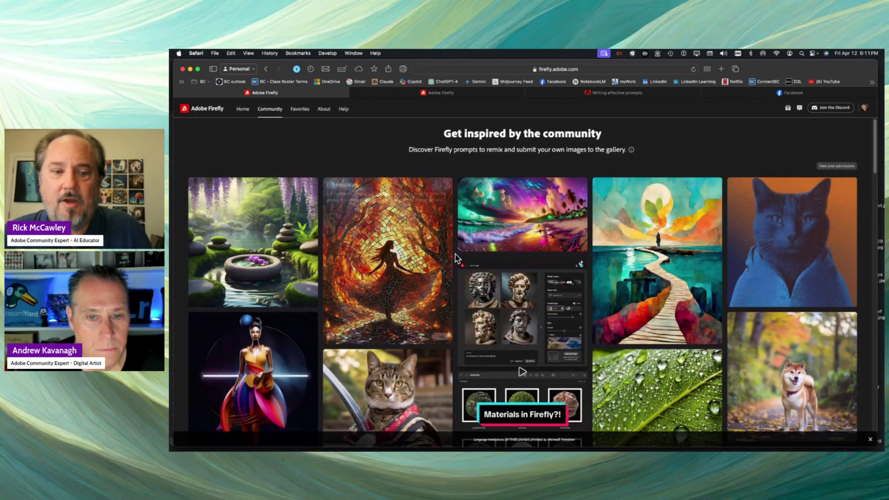
scroll(529, 260, down, 5)
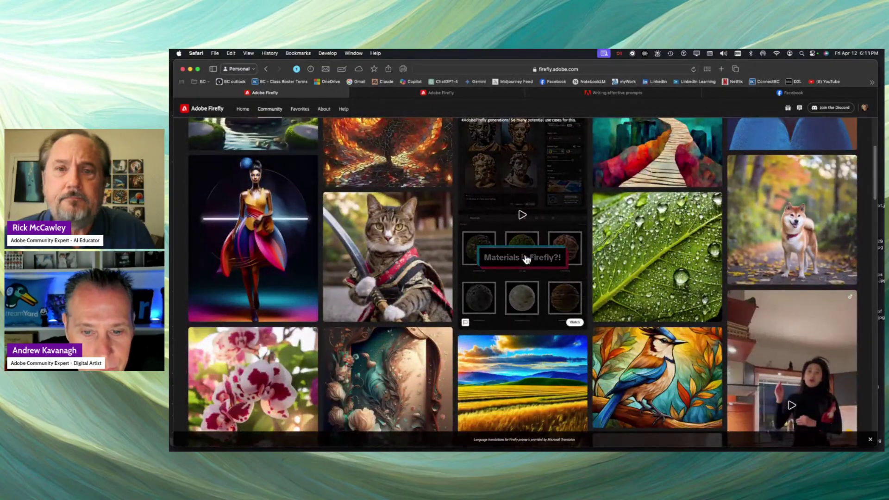
click(522, 215)
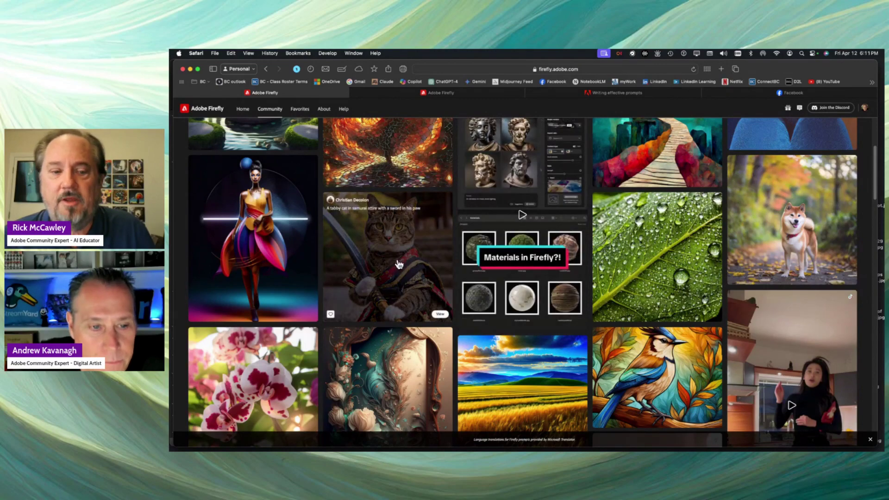
scroll(400, 263, down, 3)
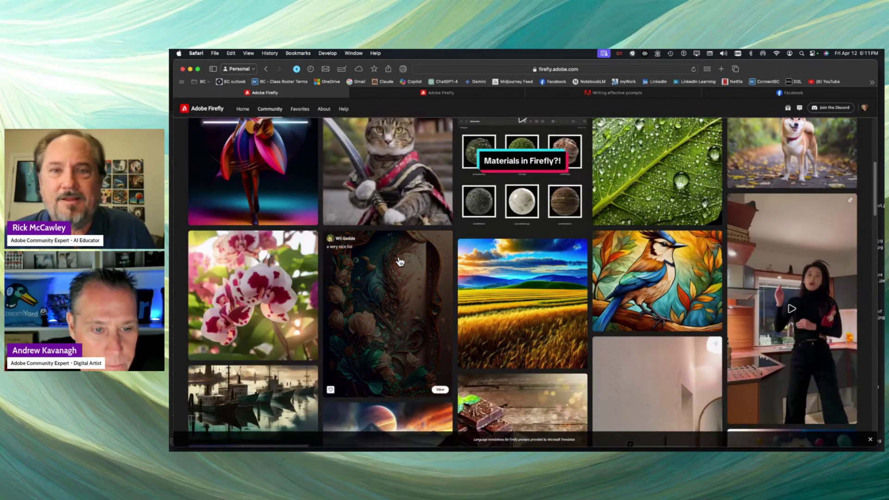
scroll(405, 263, up, 4)
scroll(404, 261, up, 2)
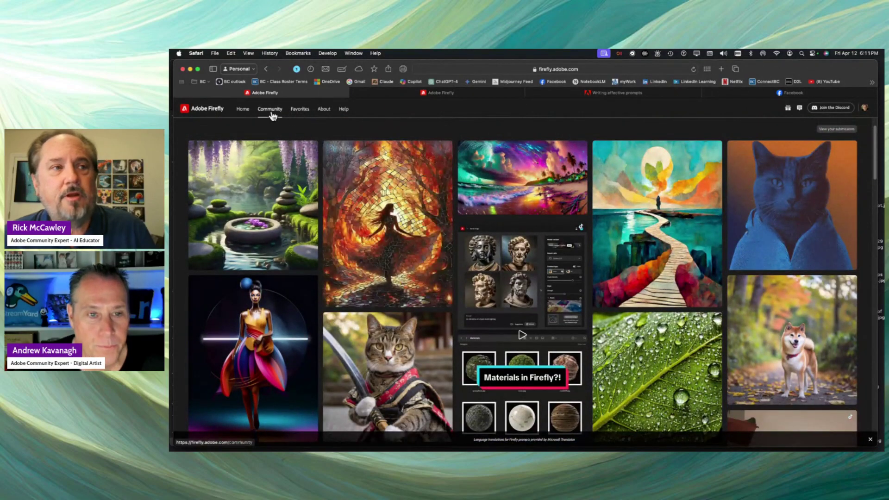
Step: Find the baby sea turtle image on coral among the saved favorites and open its text-to-image samples
click(300, 111)
scroll(595, 280, down, 3)
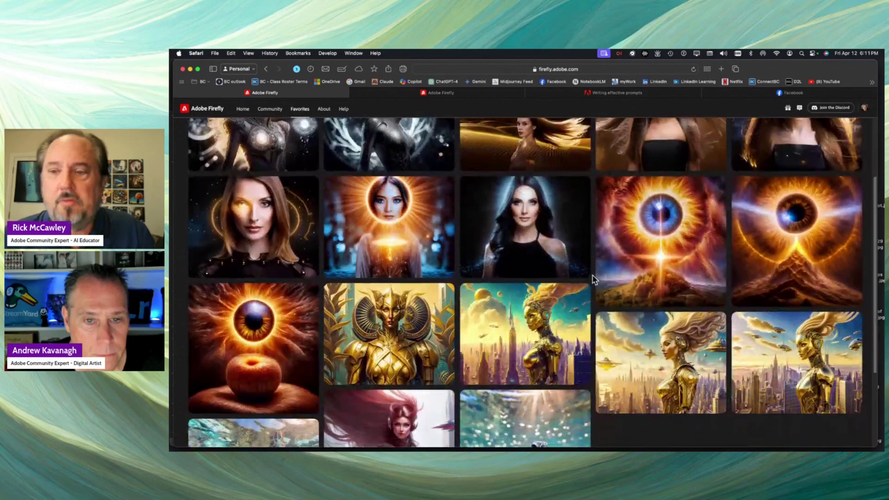
scroll(594, 279, down, 5)
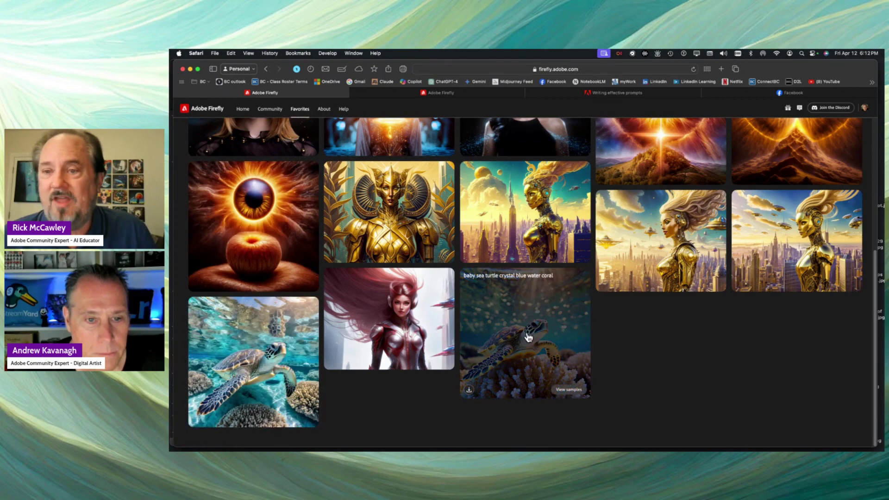
click(529, 338)
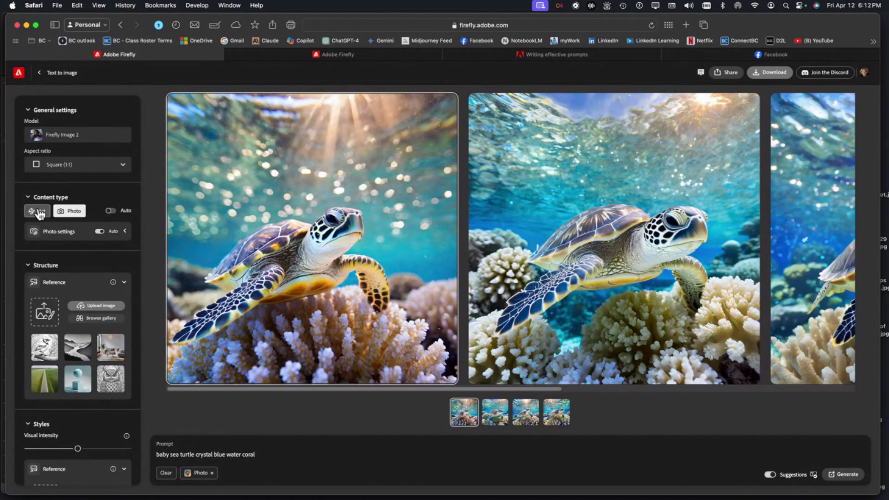
Step: Switch the photo settings from automatic to manual with aperture f/4, shutter speed 1/2000s and a 20mm field of view
click(124, 230)
mouse_move(90, 259)
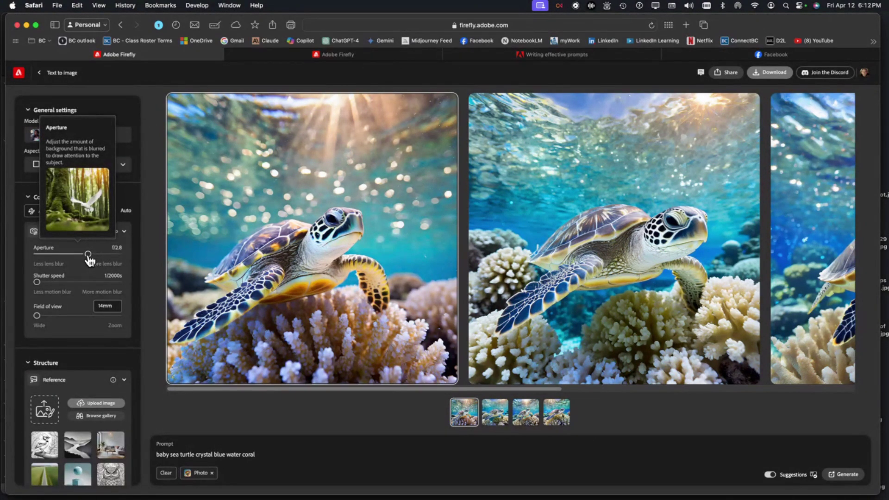
mouse_move(42, 284)
mouse_move(37, 283)
mouse_down()
mouse_move(108, 282)
mouse_move(38, 283)
mouse_up()
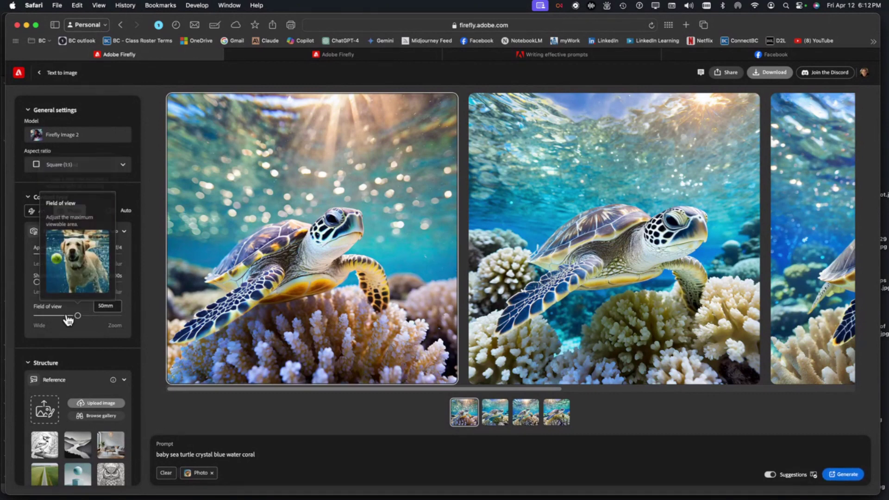
drag(77, 316, 43, 323)
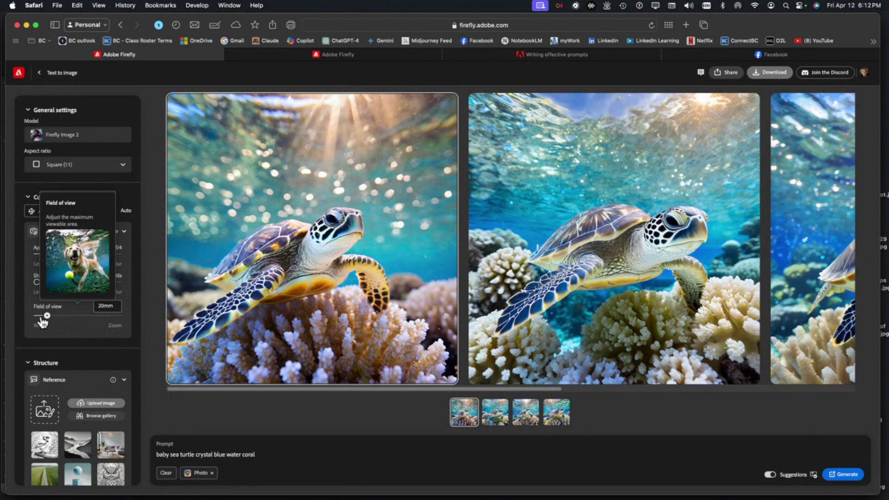
Step: Set the aspect ratio to Landscape (4:3) and generate new images from the sea turtle prompt
click(119, 166)
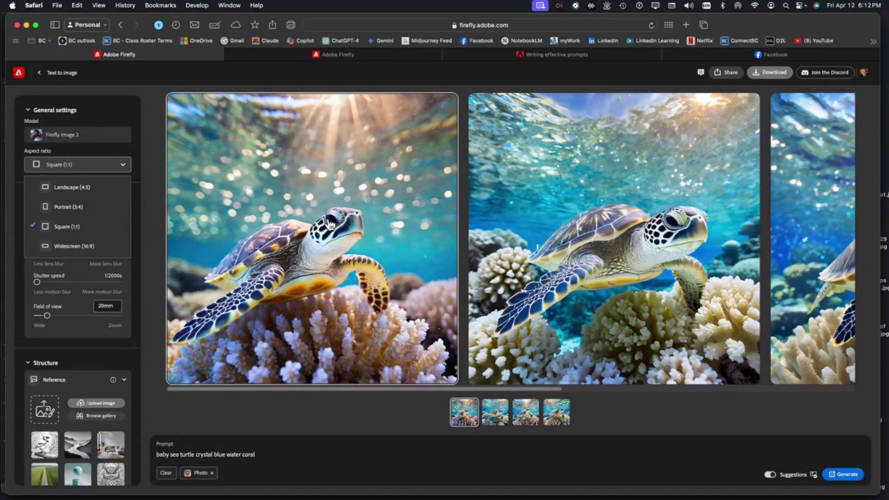
click(71, 188)
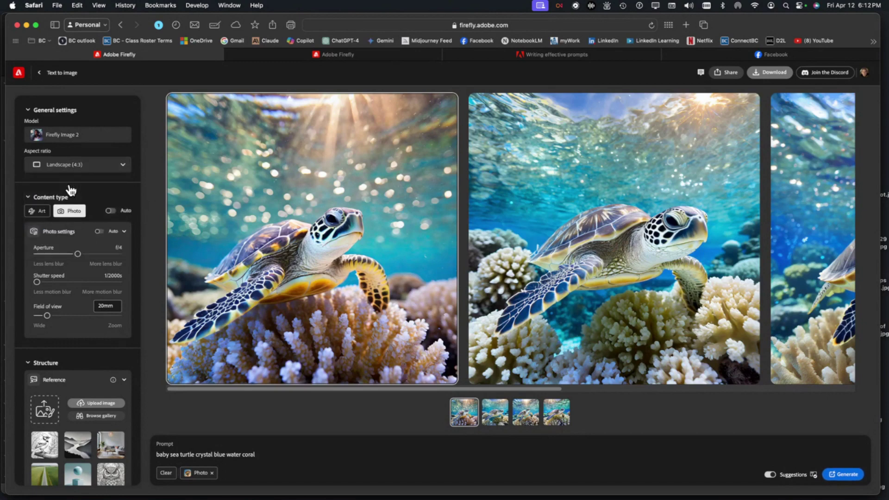
click(854, 476)
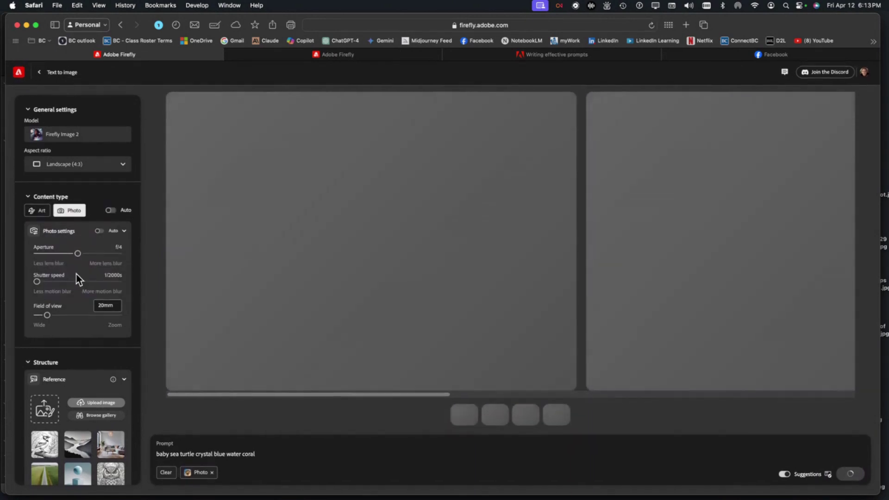
Step: Open the gallery of reference images for the structure setting
scroll(80, 292, down, 4)
scroll(79, 290, down, 3)
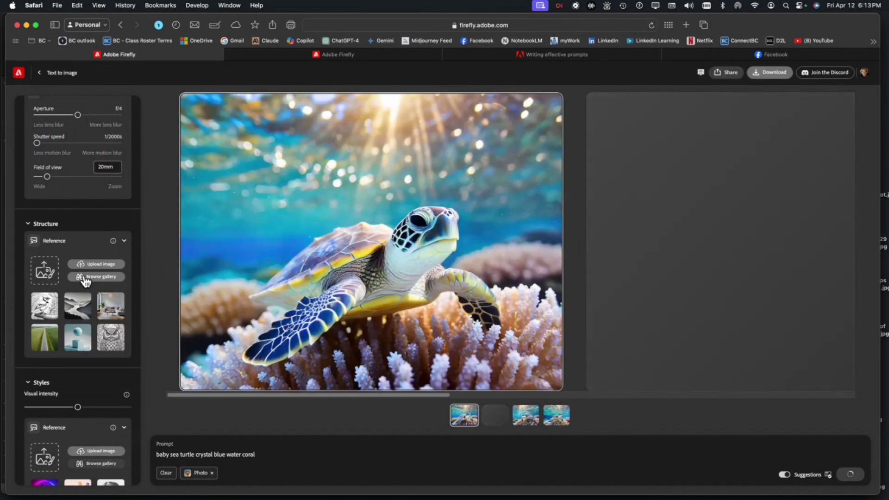
click(85, 278)
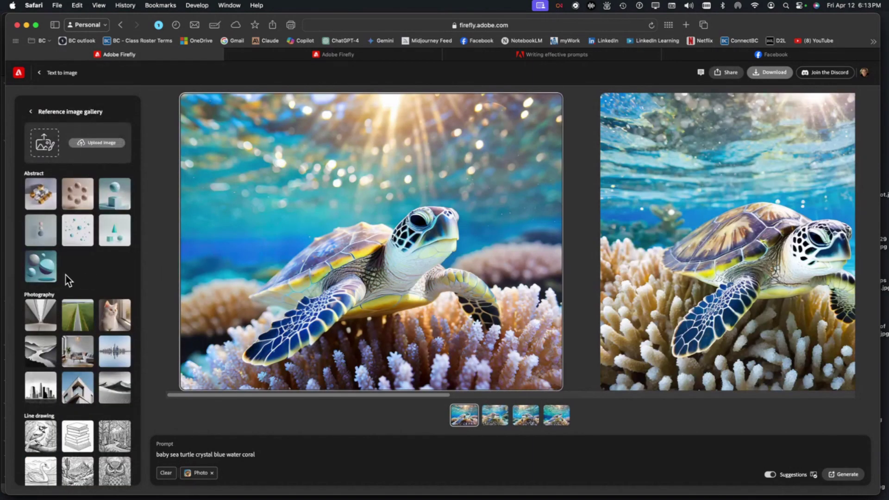
Step: Look through the newly generated turtle images and check the sharing options for the second one
scroll(463, 270, right, 5)
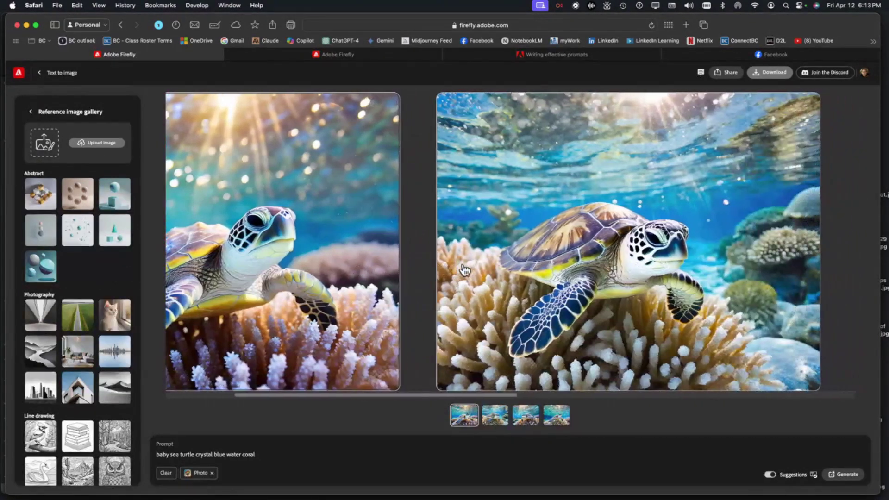
scroll(463, 270, right, 5)
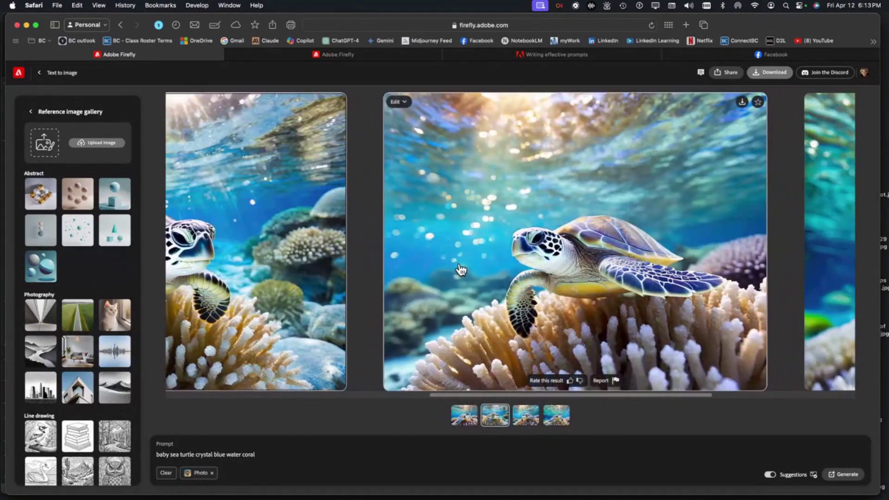
scroll(461, 270, right, 5)
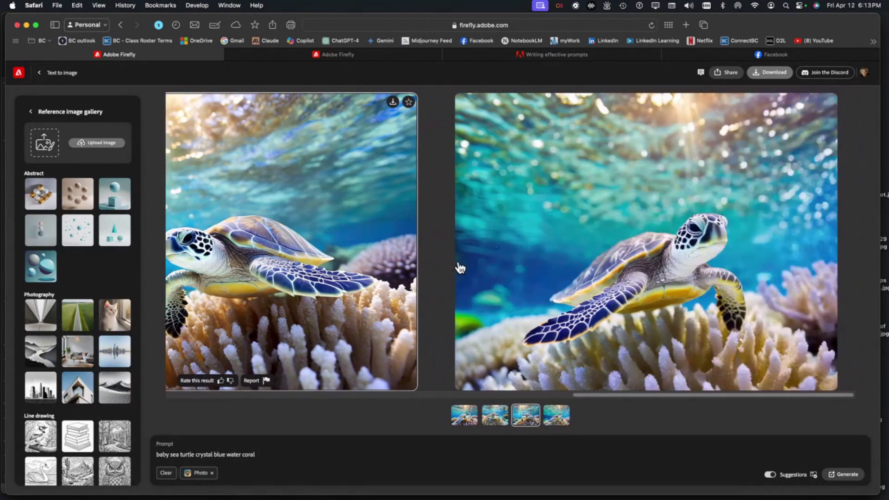
scroll(460, 269, left, 5)
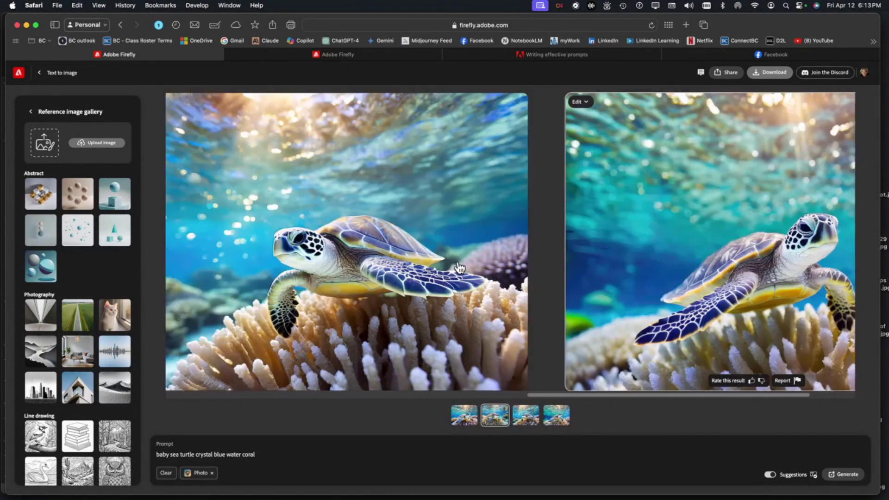
mouse_move(460, 268)
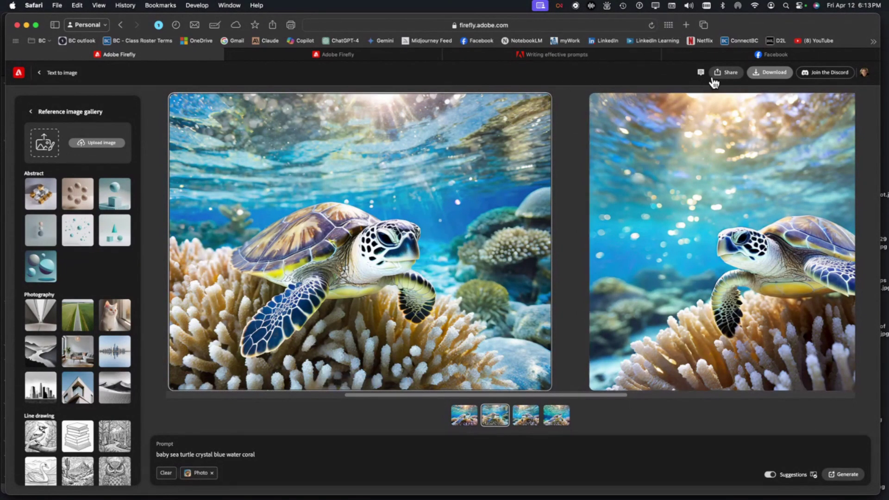
click(726, 74)
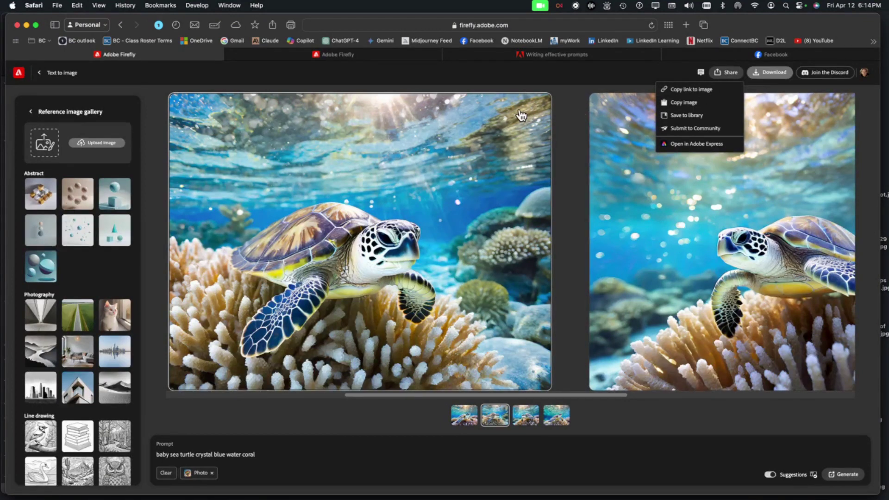
click(527, 105)
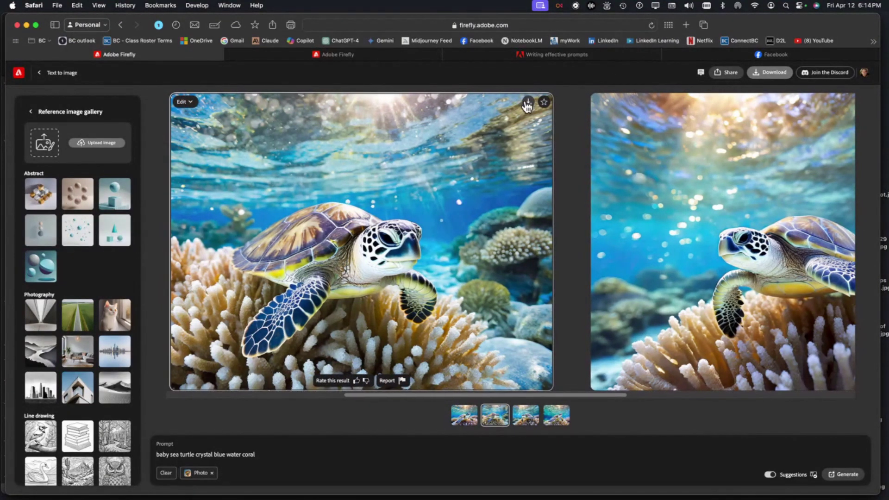
Step: Save the second generated turtle image to the favorites and give it a positive rating
click(544, 104)
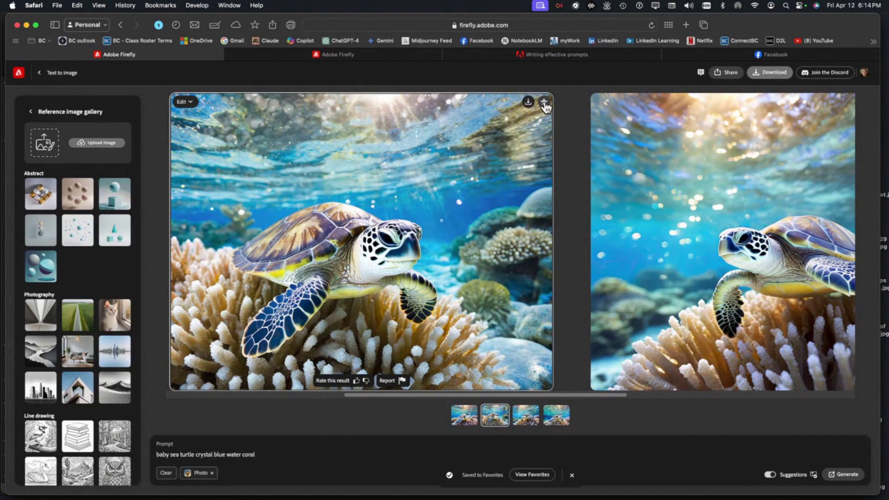
click(357, 382)
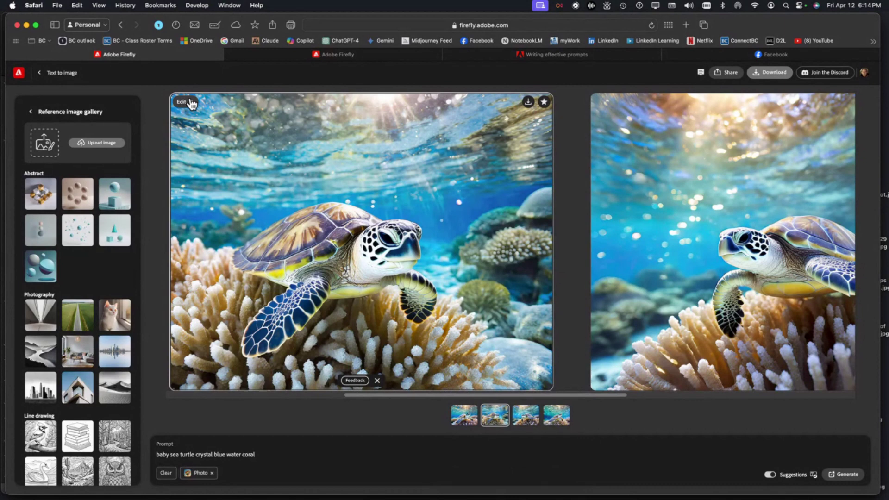
Step: Use the second generated turtle image as the structure reference
scroll(190, 103, right, 3)
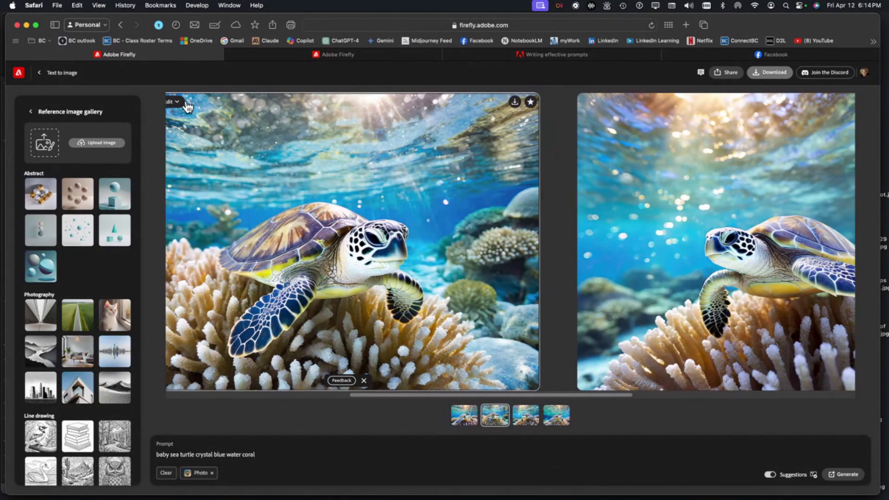
scroll(191, 106, left, 5)
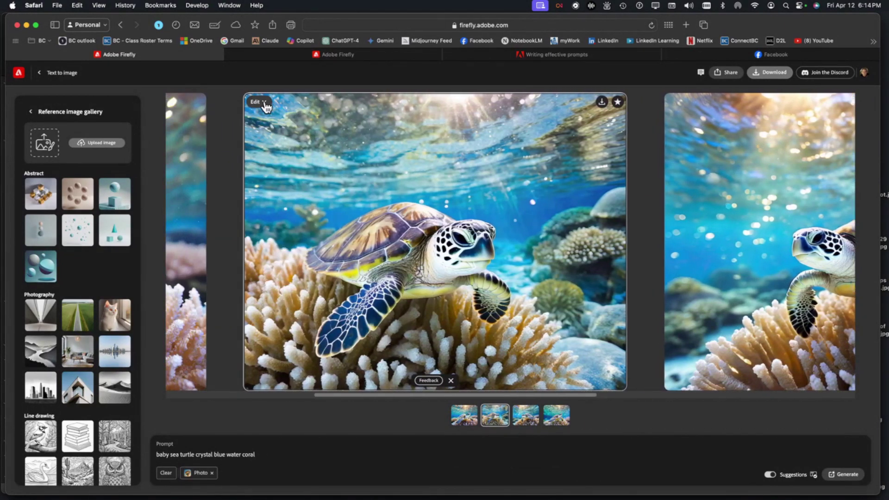
click(266, 103)
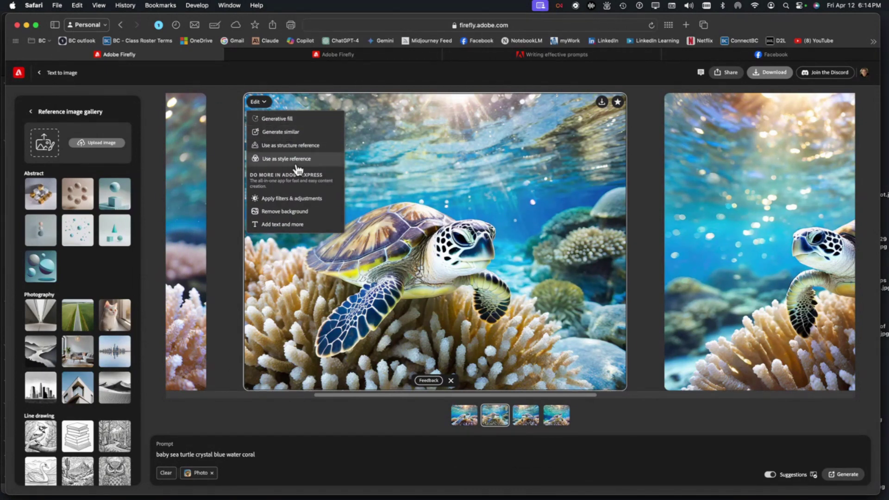
click(283, 159)
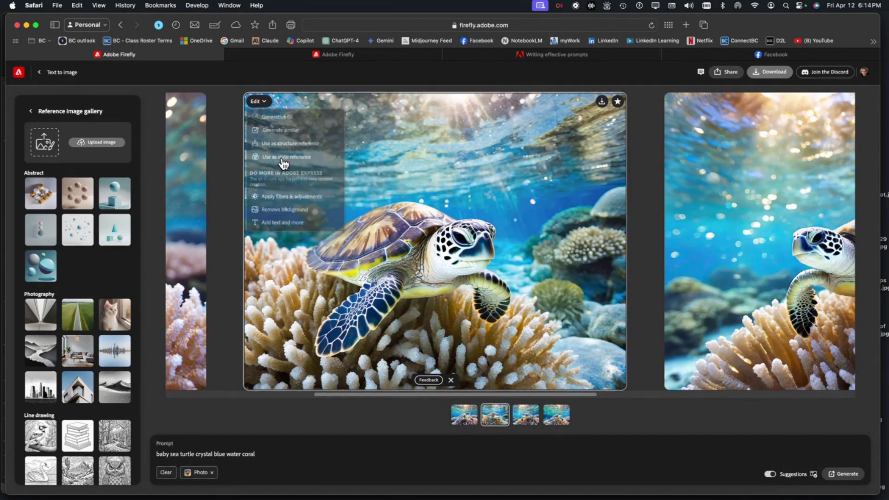
click(267, 105)
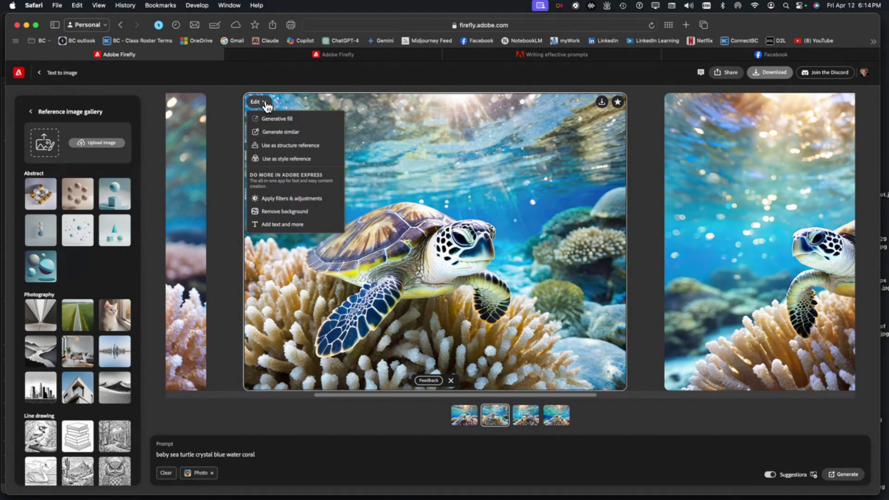
click(289, 147)
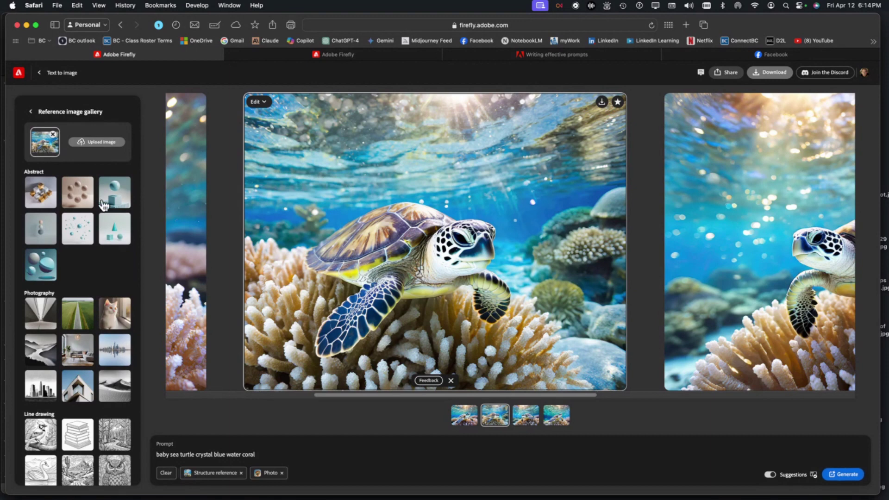
Step: Set the owl line drawing as the structure reference and open the full reference image gallery
scroll(84, 193, up, 1)
click(31, 112)
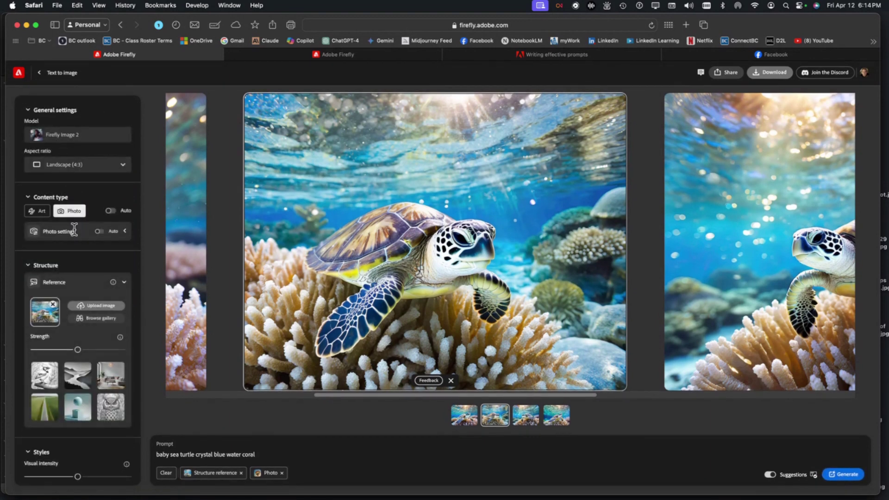
scroll(56, 231, down, 3)
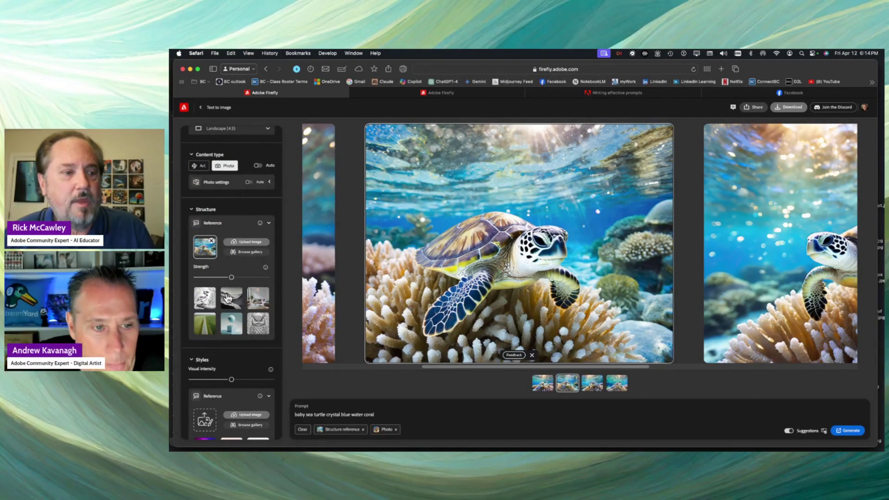
click(259, 324)
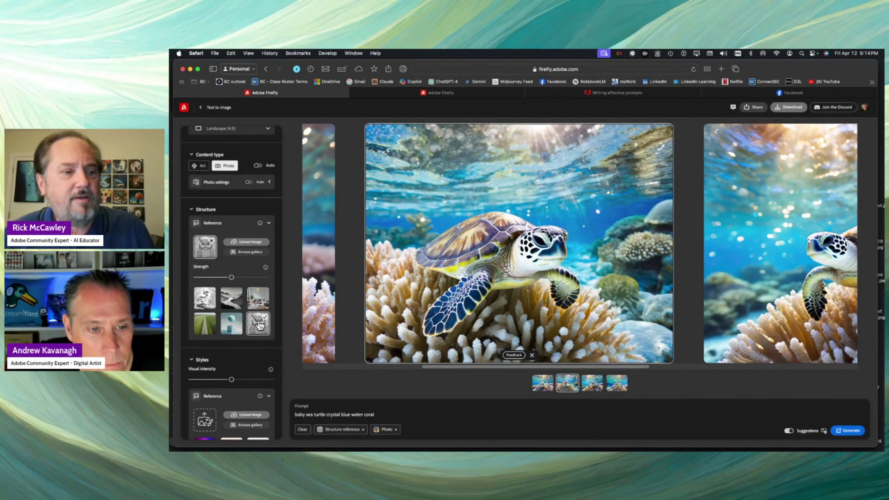
click(246, 251)
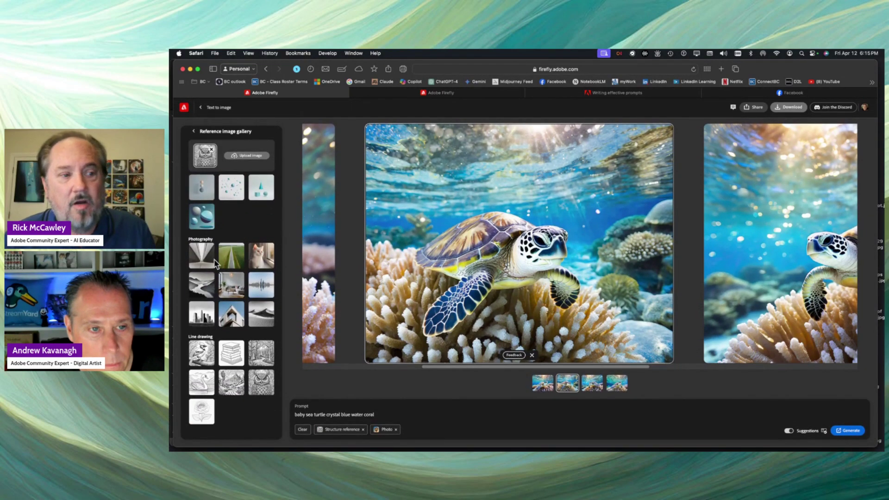
Step: Leave the structure reference gallery and set the content type to Art
scroll(215, 263, up, 3)
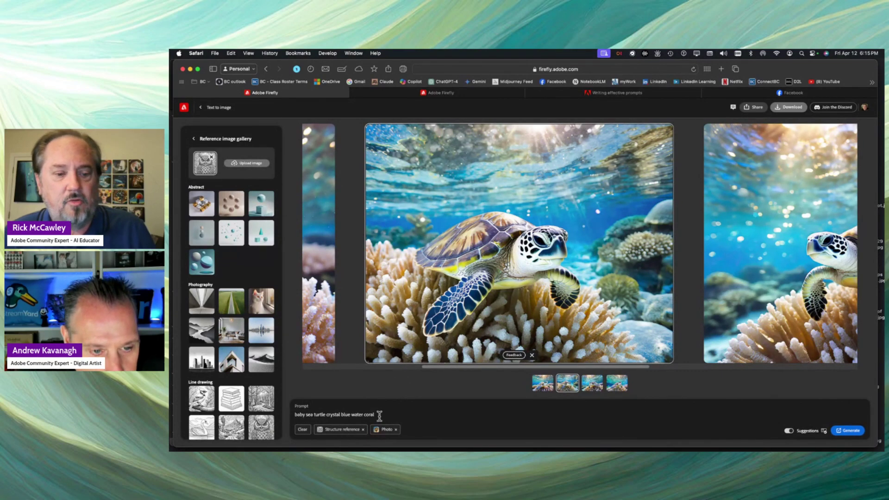
mouse_move(341, 430)
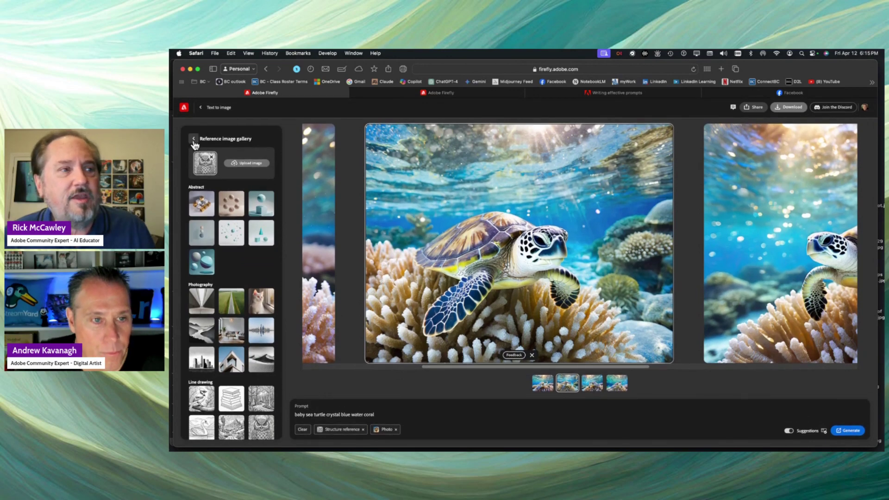
click(194, 140)
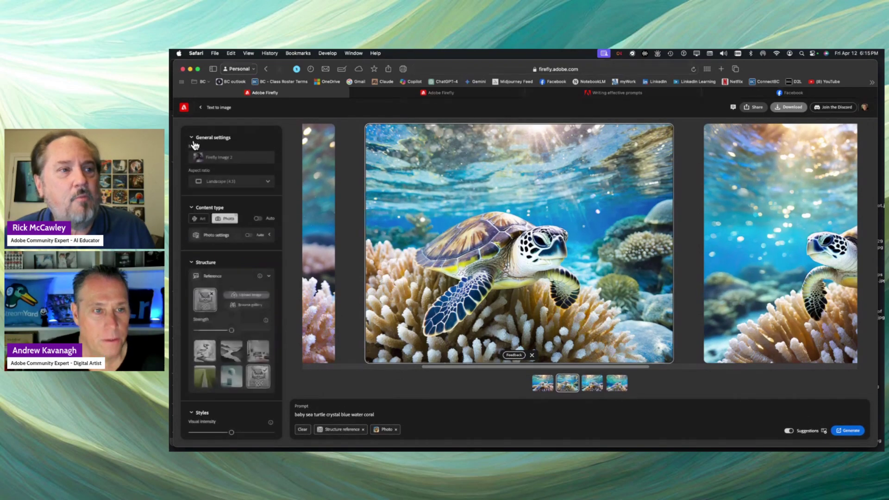
click(200, 220)
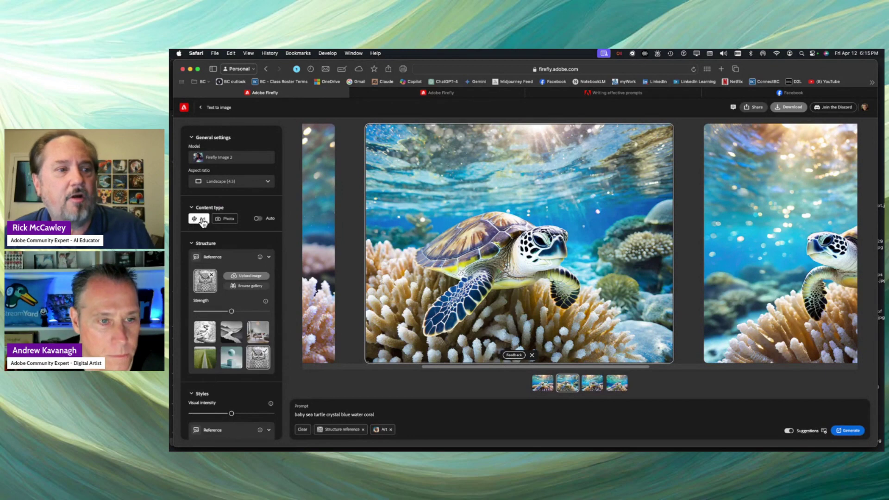
Step: Open the full gallery of style reference images
scroll(235, 252, down, 5)
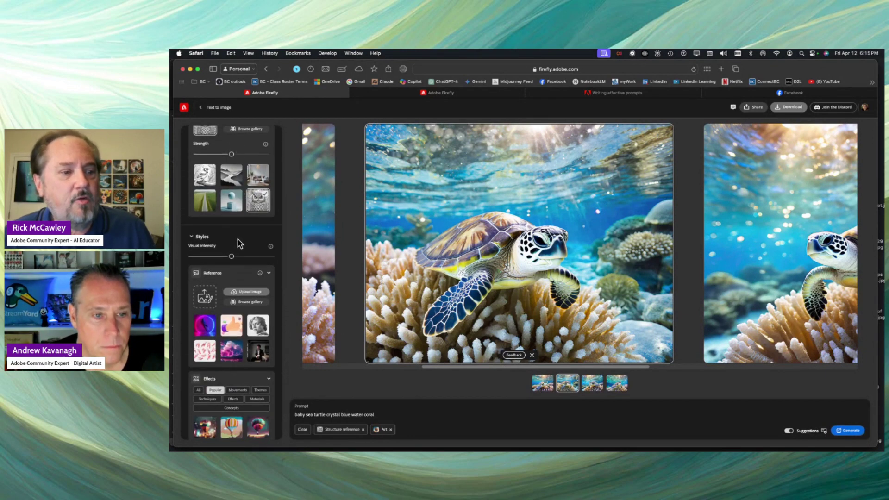
scroll(236, 243, down, 2)
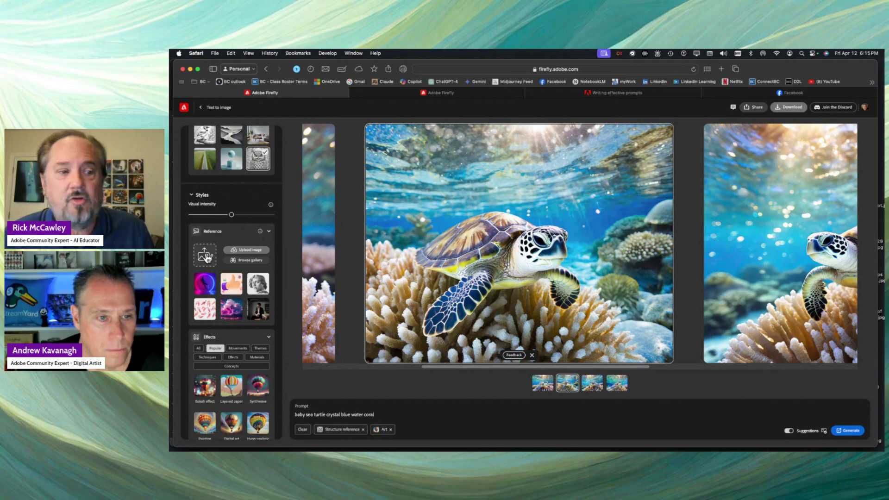
click(236, 261)
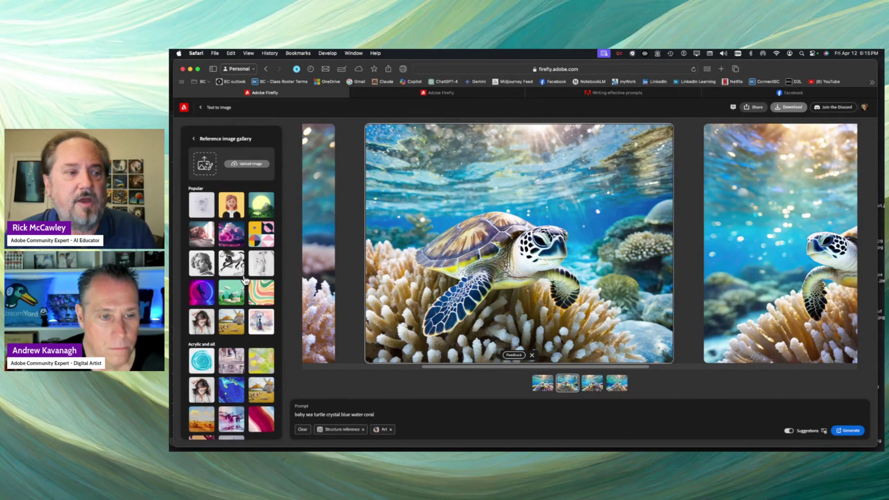
Step: Set the windmill painting from the Popular group as the style reference and preview the references applied to the prompt
scroll(245, 280, down, 2)
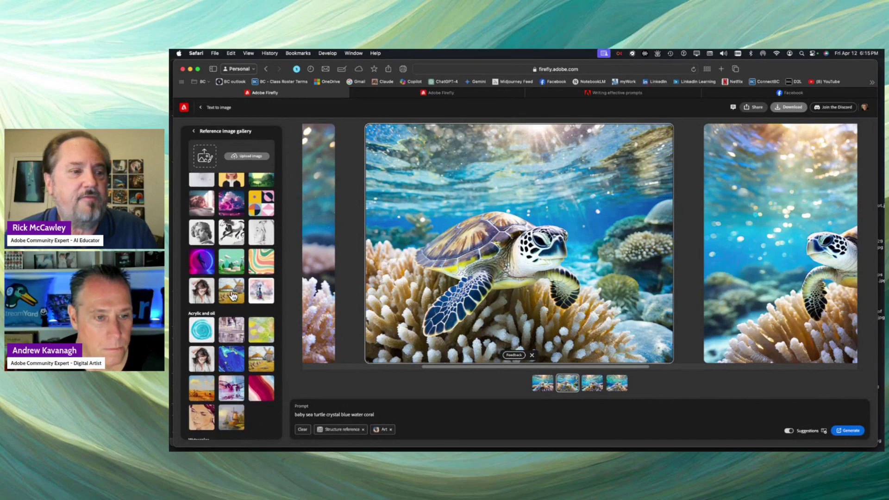
click(234, 297)
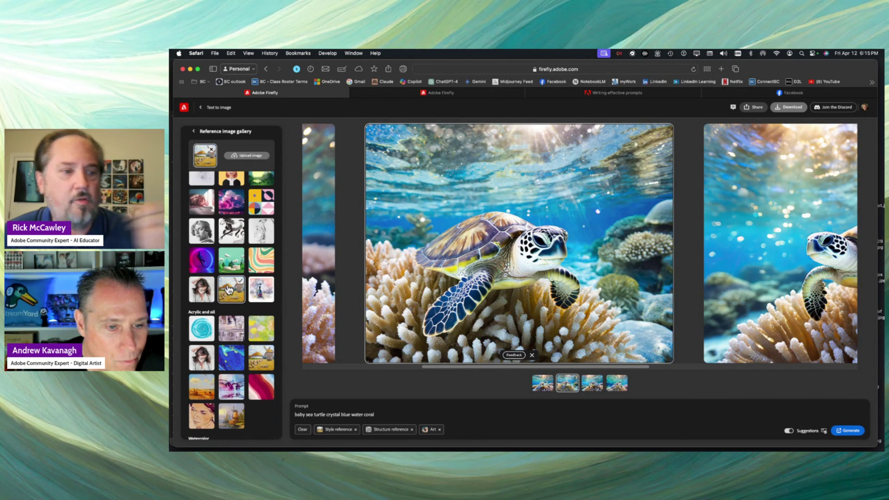
scroll(232, 293, down, 4)
scroll(229, 288, down, 1)
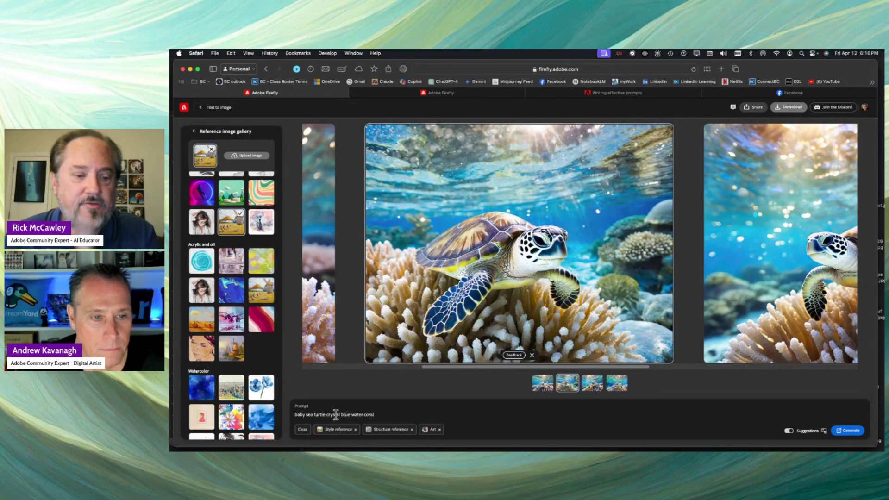
mouse_move(355, 433)
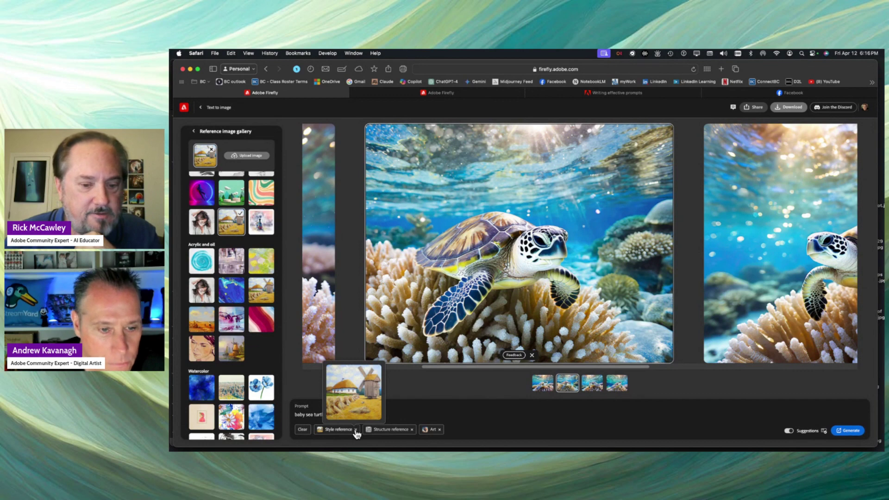
mouse_move(390, 433)
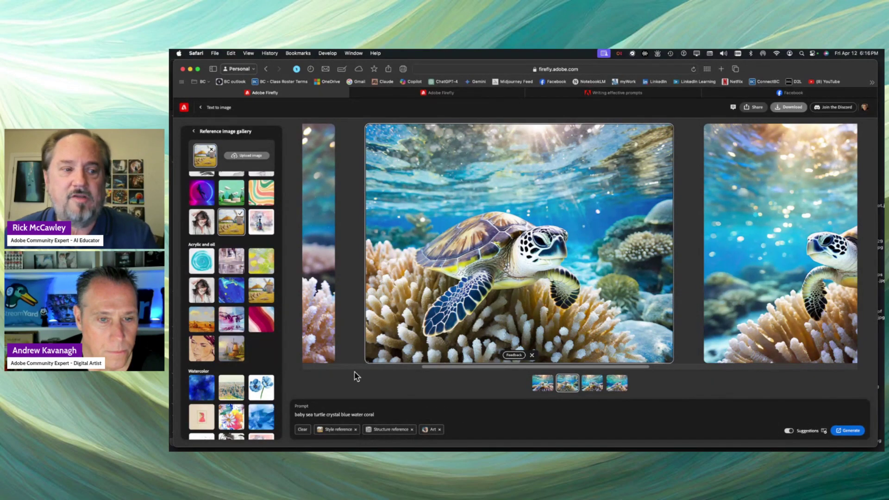
Step: Set the pink and purple abstract painting from Acrylic and oil as the style reference and generate new turtle images
click(238, 323)
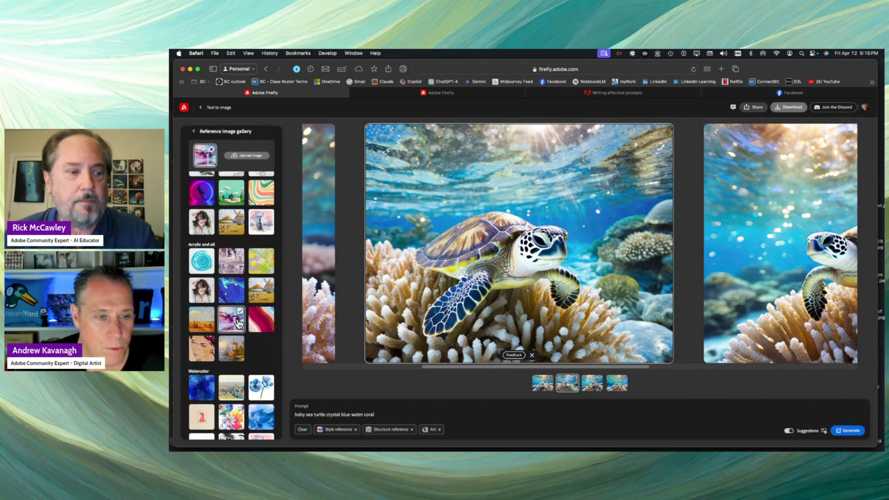
scroll(237, 322, down, 3)
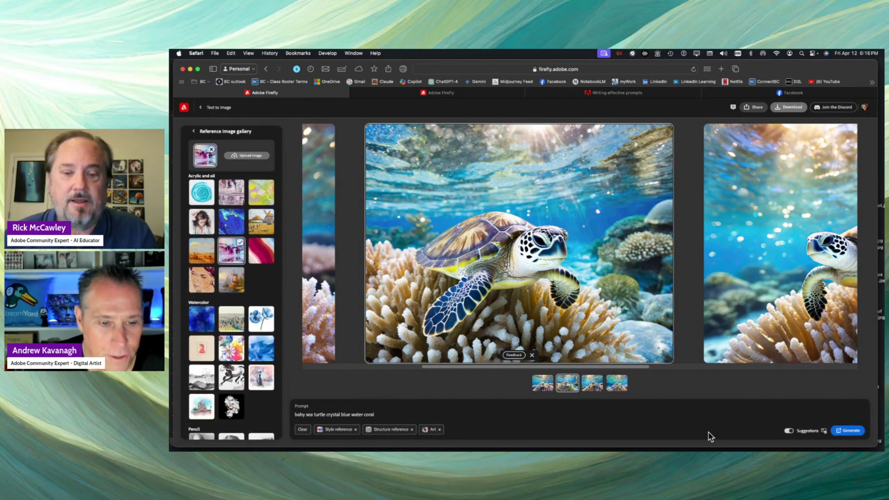
click(846, 433)
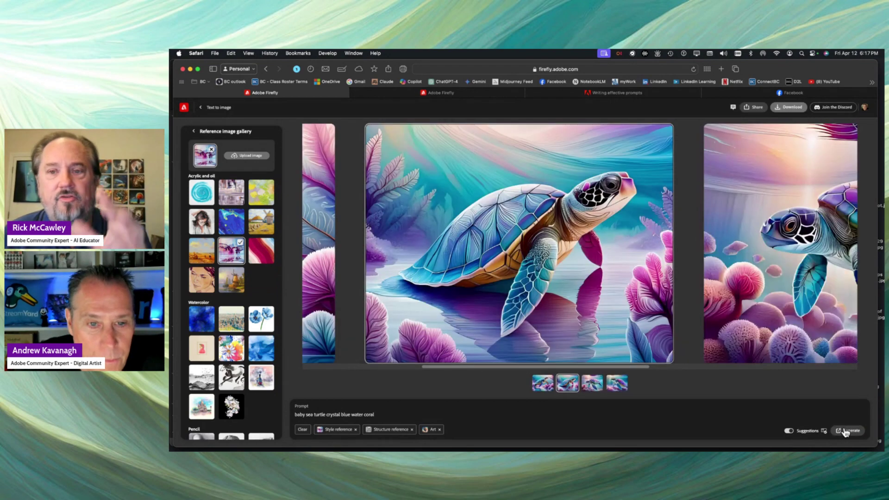
scroll(483, 288, left, 5)
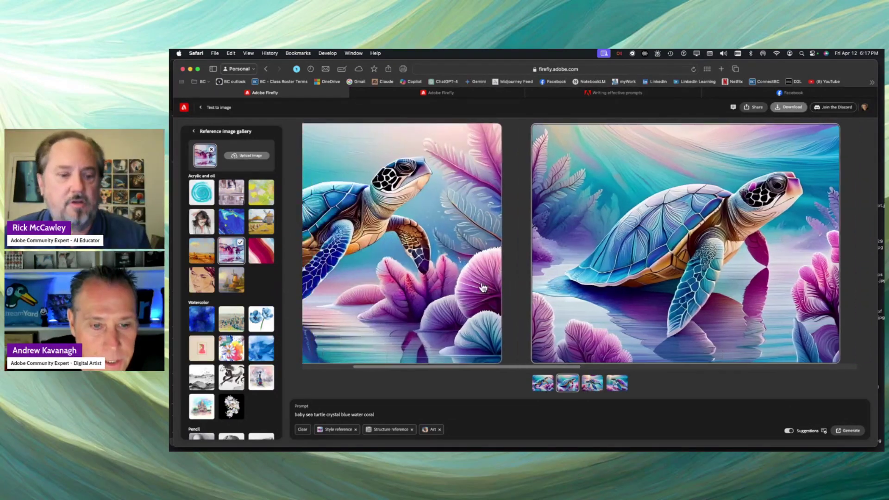
scroll(483, 288, left, 3)
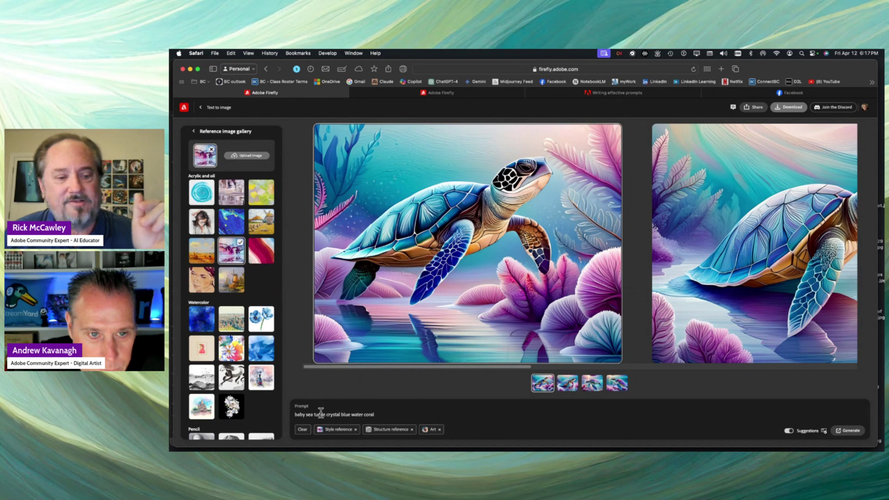
Step: Replace the prompt with "Space owl", generate the images and dismiss the prompt length notice
drag(388, 416, 240, 414)
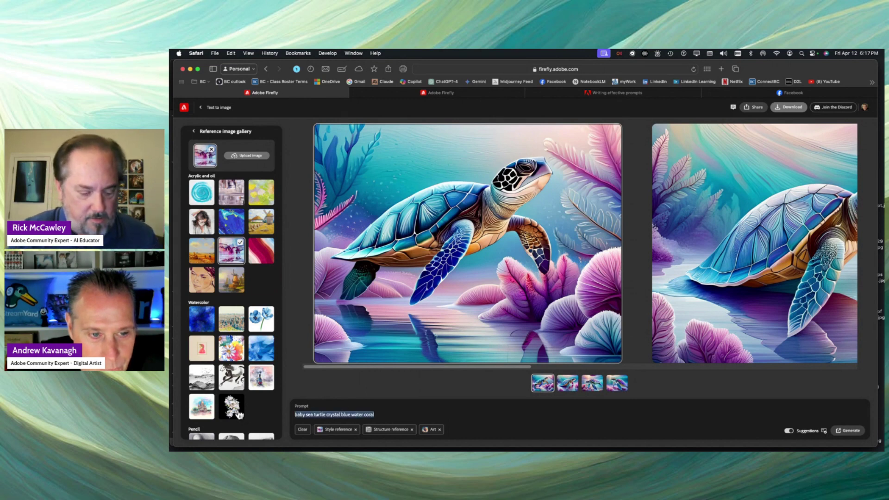
text(Space owl)
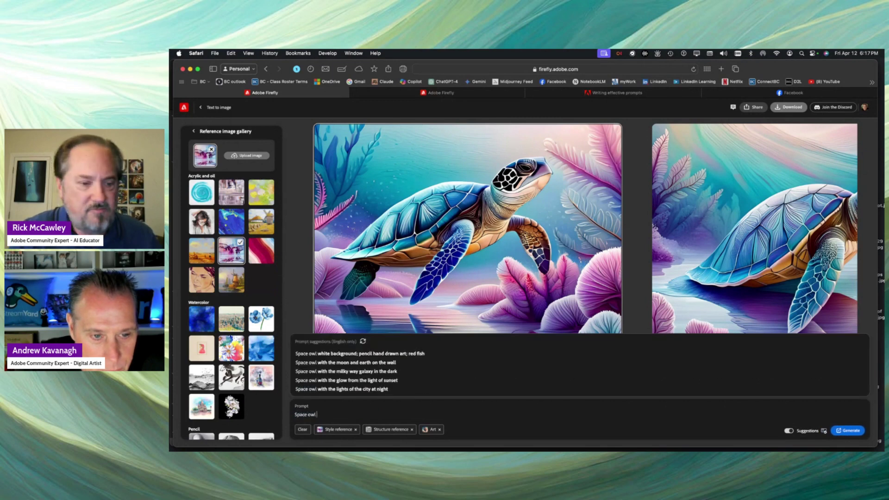
key(Return)
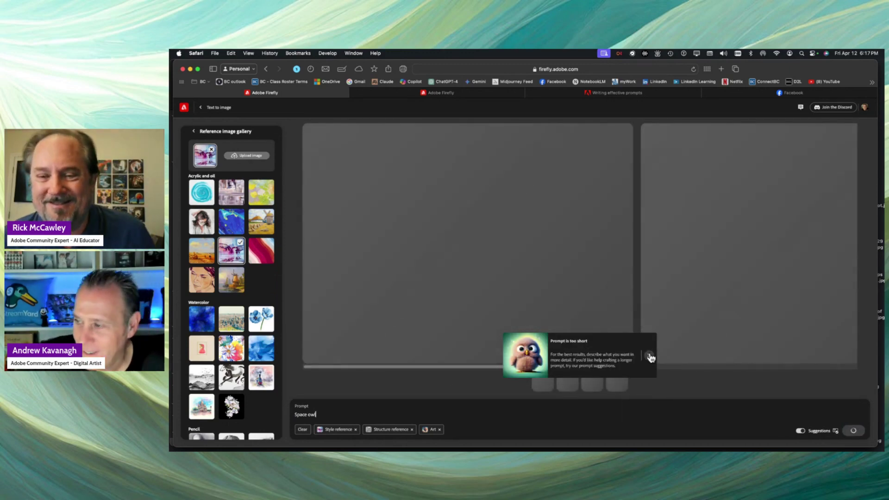
click(649, 355)
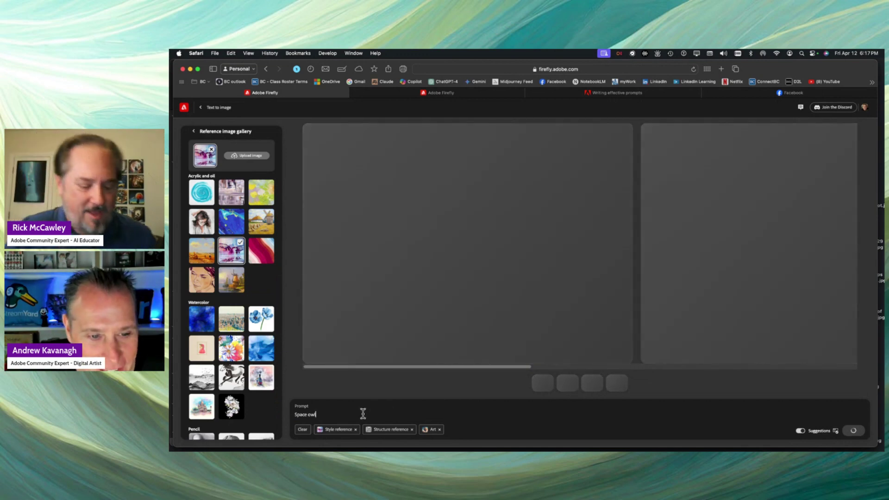
Step: Extend the prompt to "Space owl on mars" and look through the generated owl images
text(on mar)
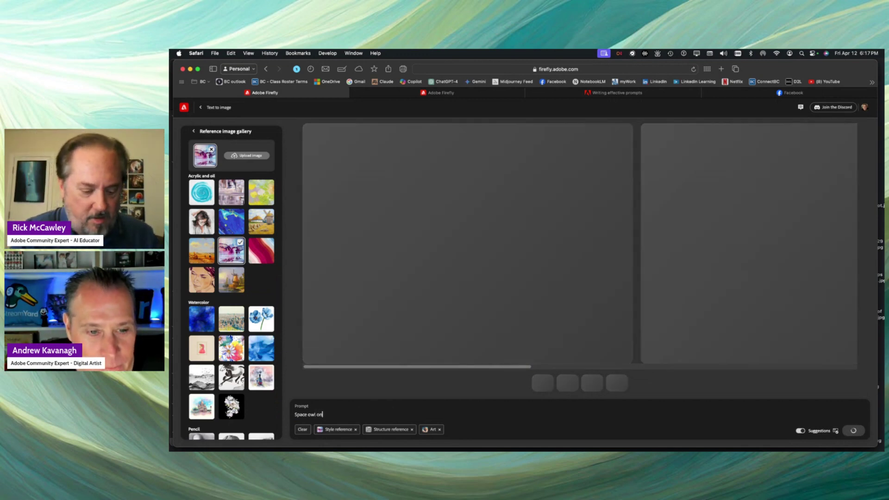
text(s)
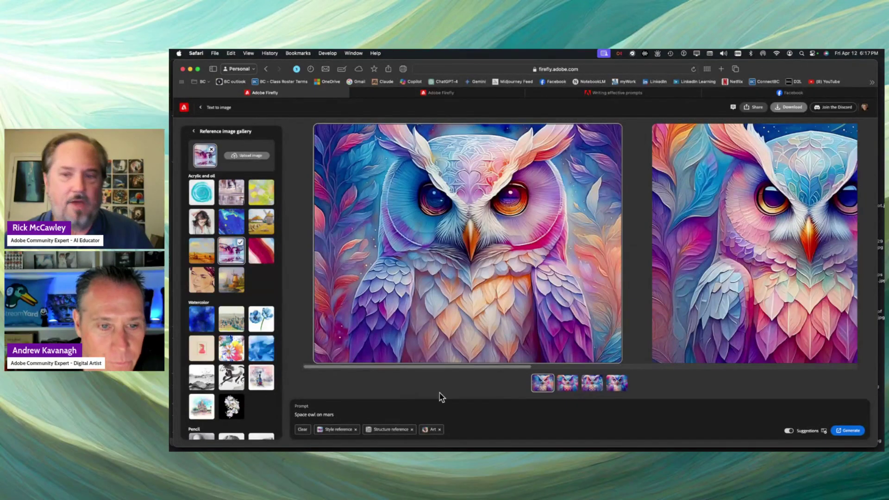
scroll(651, 271, right, 5)
scroll(650, 271, right, 5)
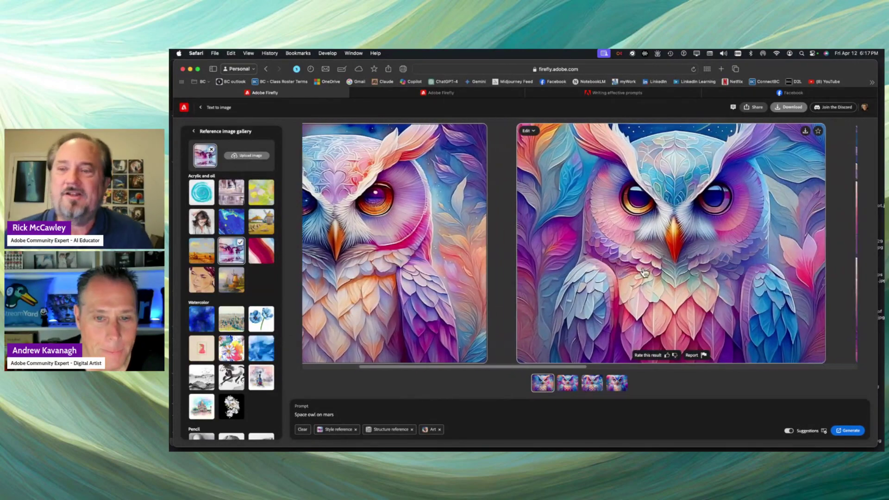
scroll(644, 274, right, 5)
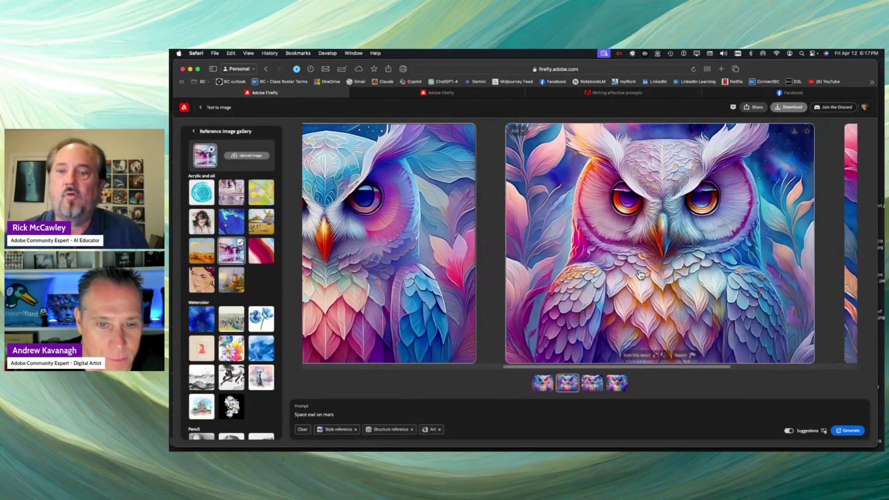
click(794, 132)
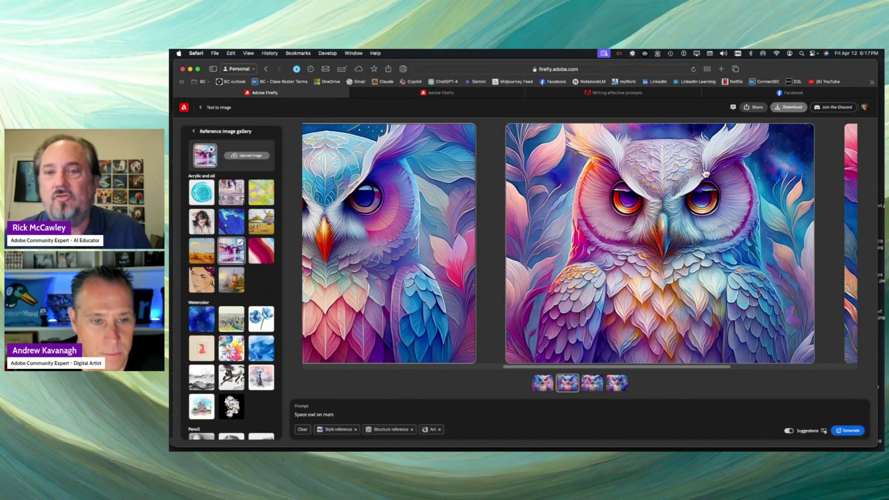
mouse_move(616, 222)
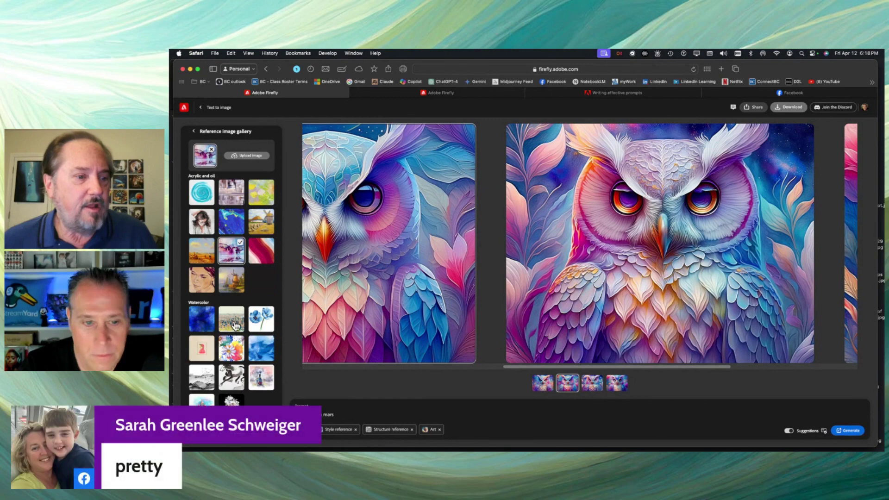
Step: Set the multicolored floral image from the Watercolor group as the style reference and browse the remaining gallery categories
click(234, 350)
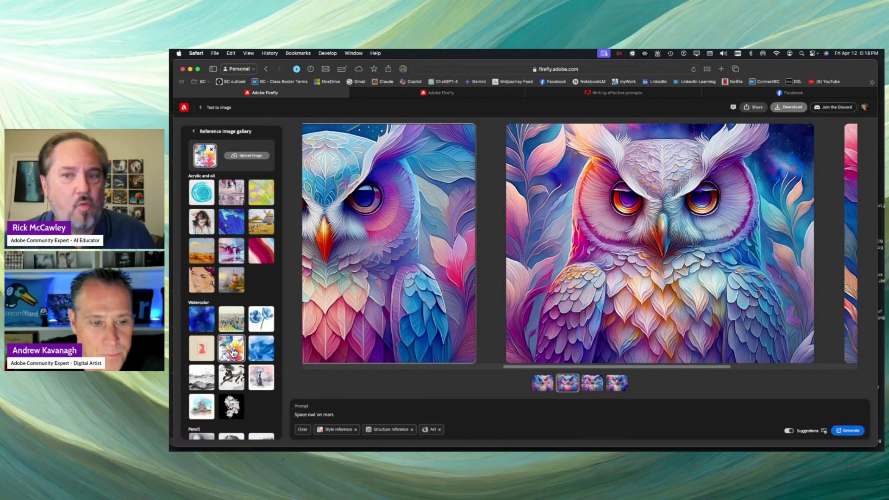
scroll(233, 353, down, 5)
scroll(233, 353, down, 10)
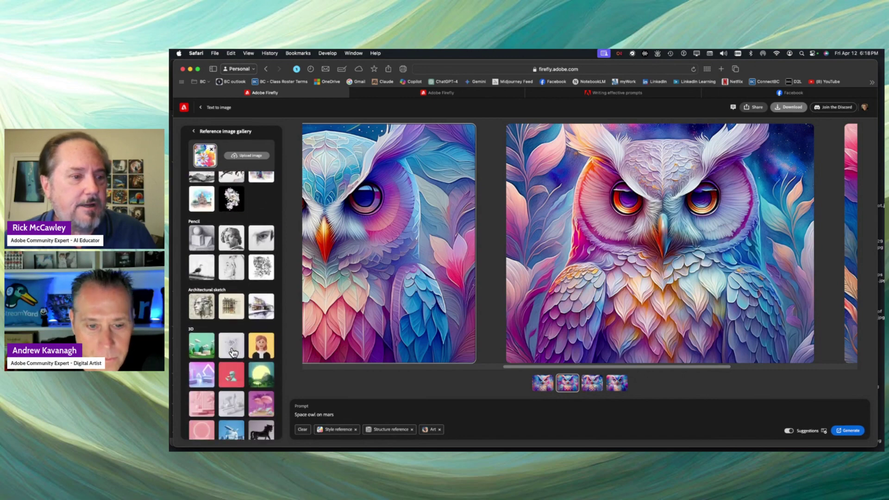
scroll(81, 350, down, 1)
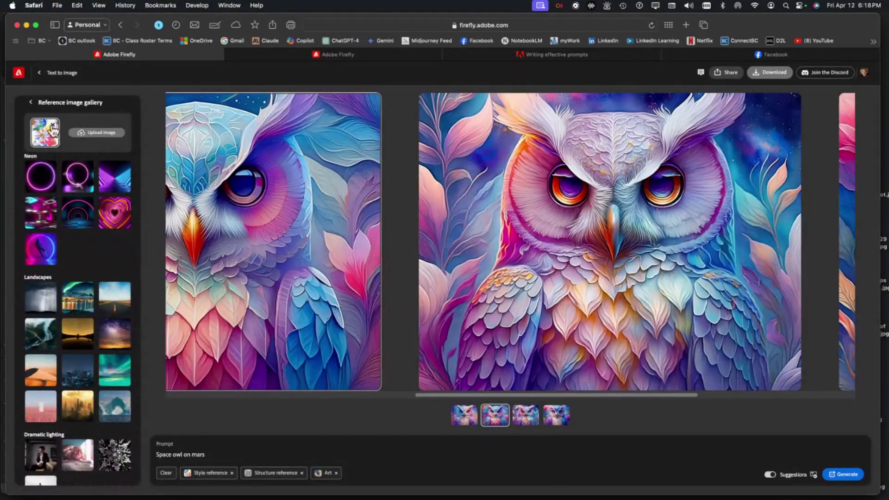
Step: Apply the Cyberpunk effect from the full effects list to the "Space owl on mars" prompt and generate new images
click(29, 104)
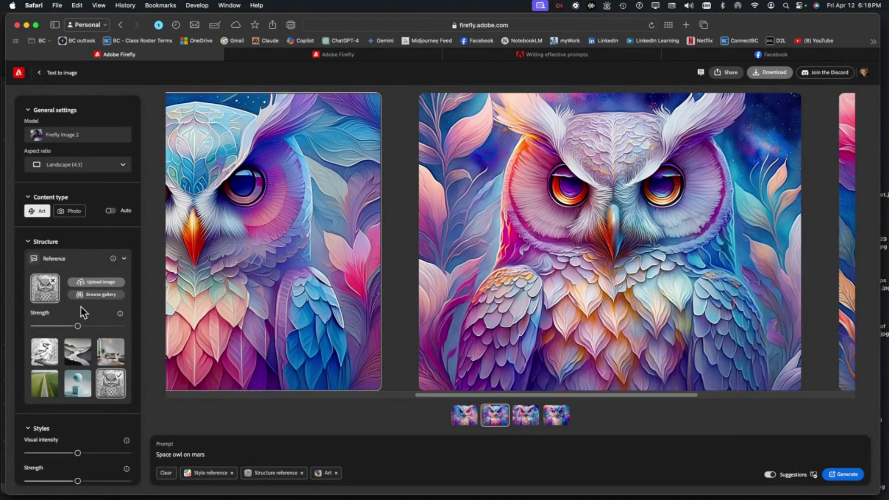
scroll(95, 324, down, 5)
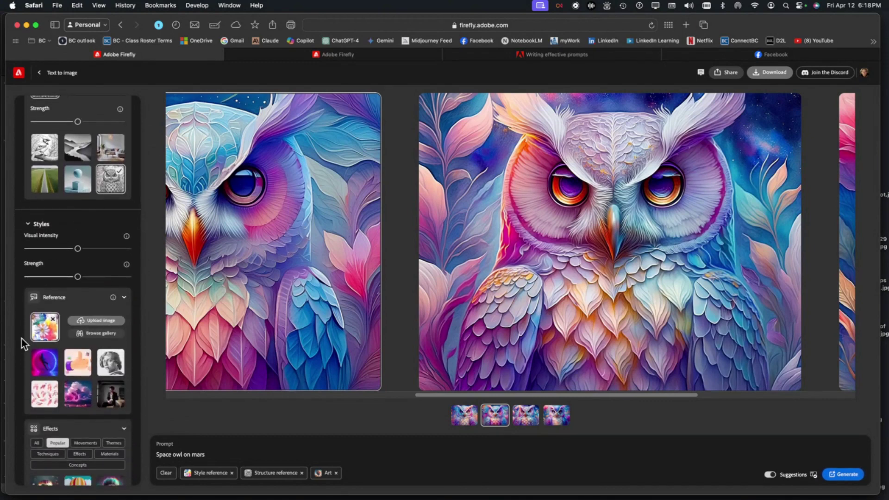
scroll(60, 368, down, 5)
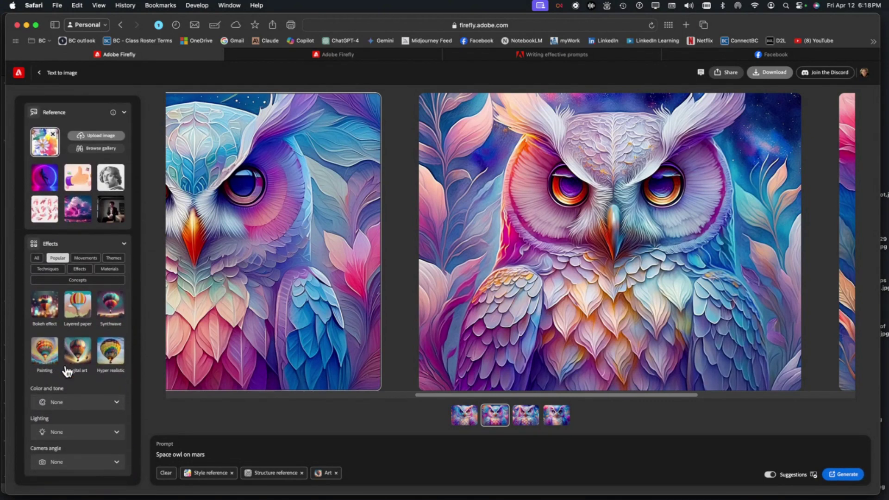
click(37, 259)
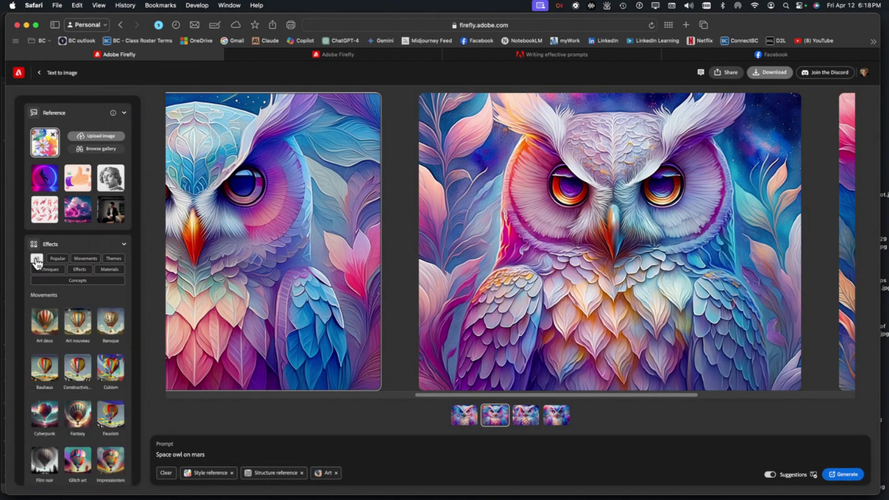
scroll(55, 274, down, 3)
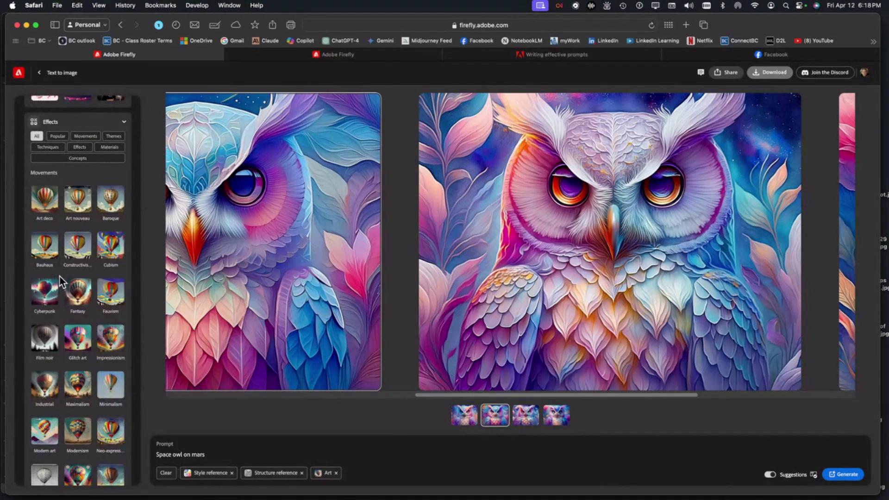
scroll(60, 276, down, 3)
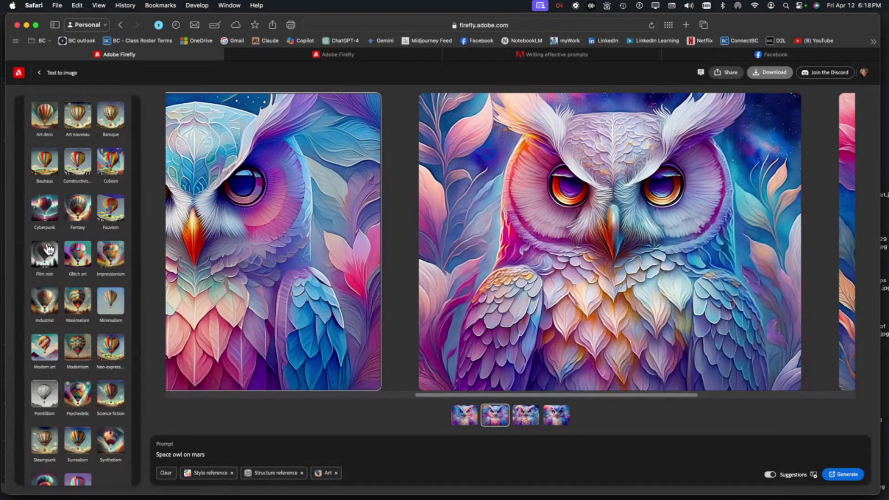
click(47, 210)
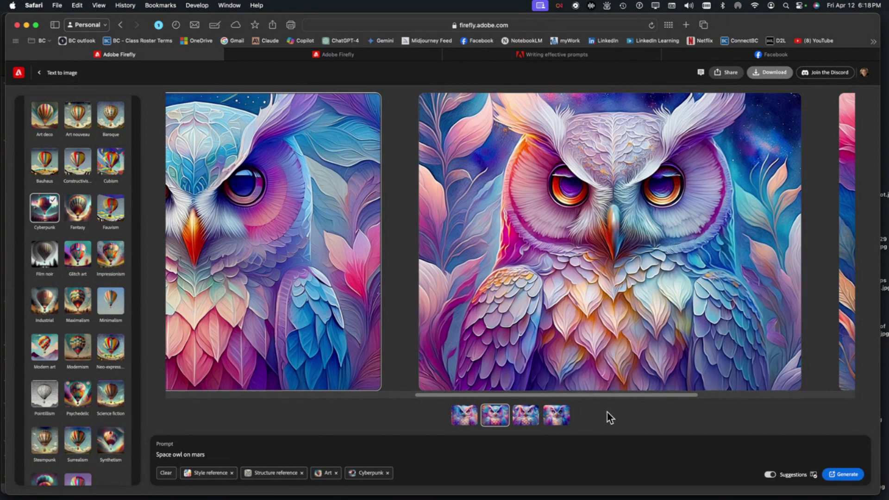
click(840, 477)
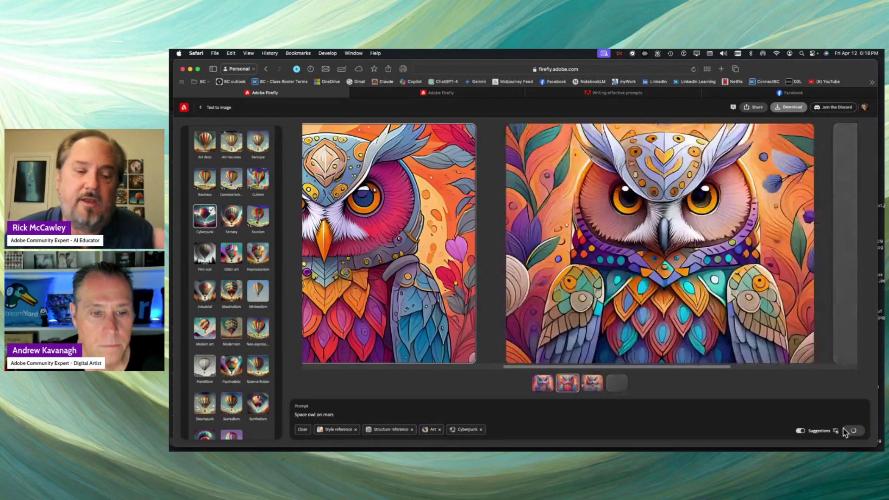
Step: Look through the new owl images and save the purple owl with the teal jeweled forehead to favorites
click(709, 252)
click(707, 249)
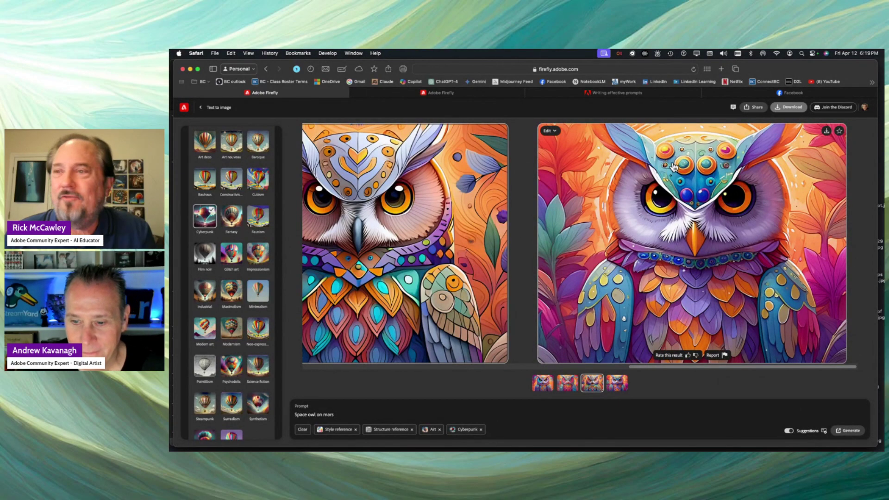
click(839, 132)
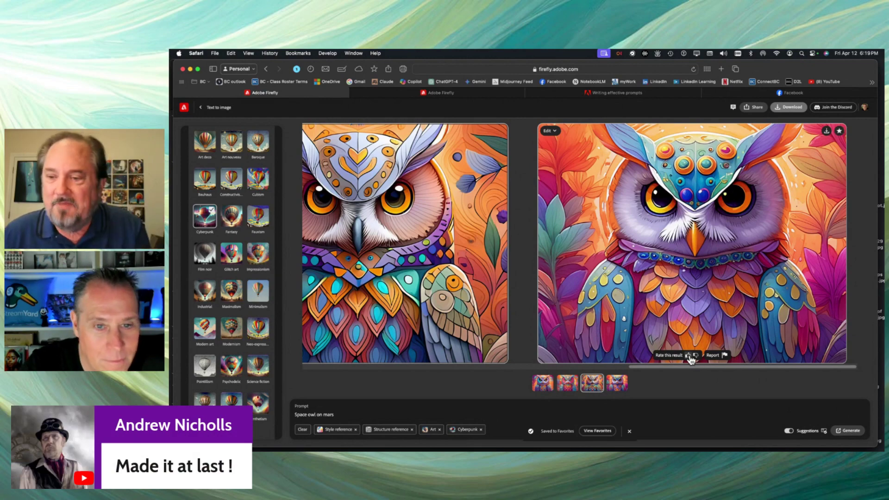
Step: Submit the selected owl image to the community, accepting the public profile details and the submission guidelines
click(753, 107)
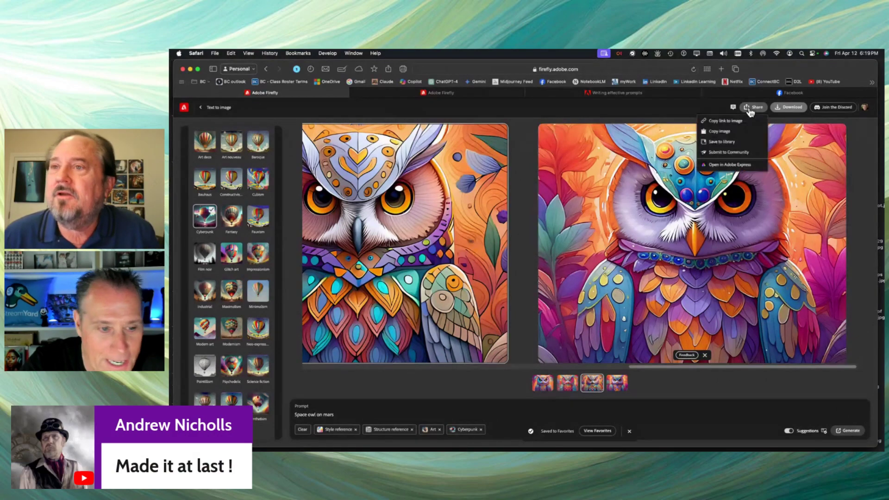
click(729, 153)
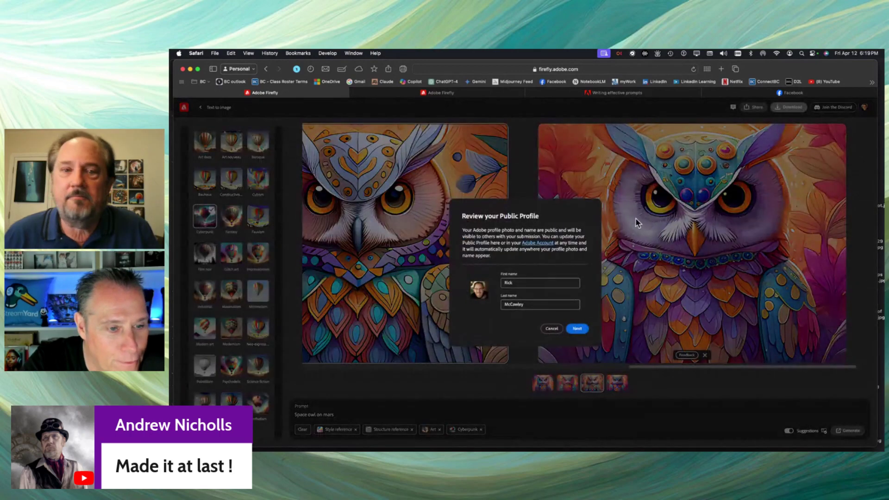
click(577, 329)
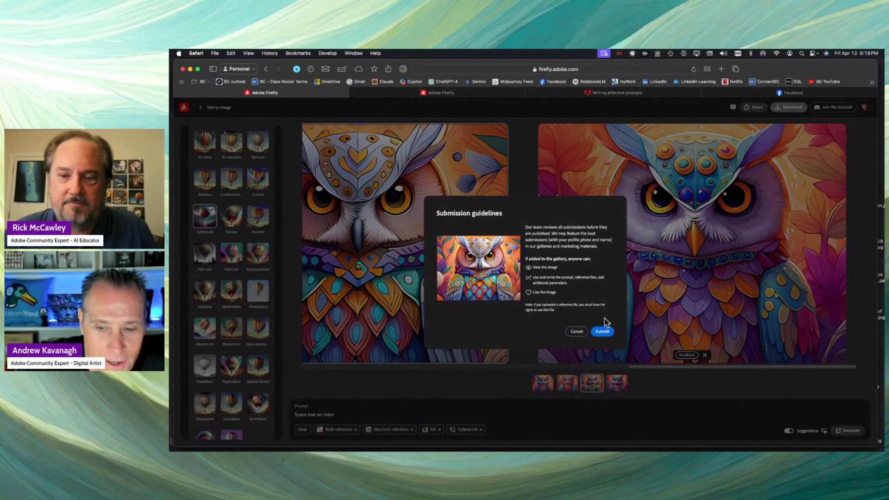
click(601, 332)
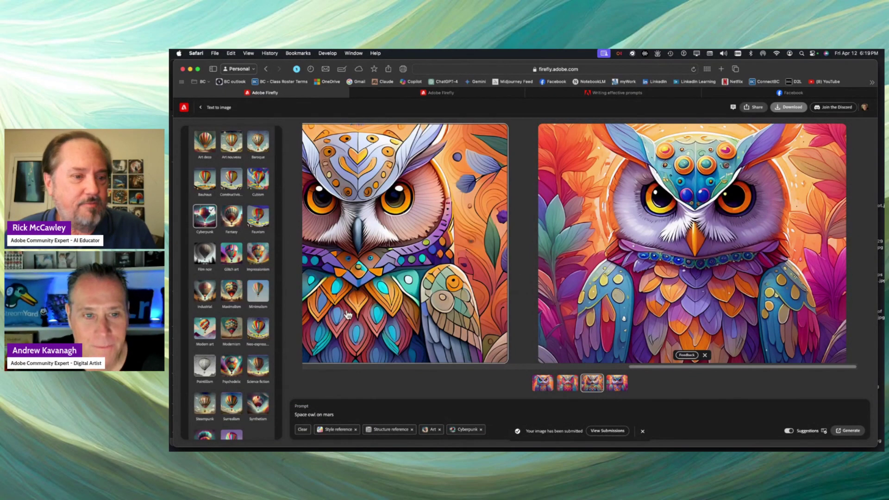
Step: Return to the text-to-image community gallery, browse it and open the crystalline blown glass mosaic portrait of a woman's face
click(201, 107)
click(200, 111)
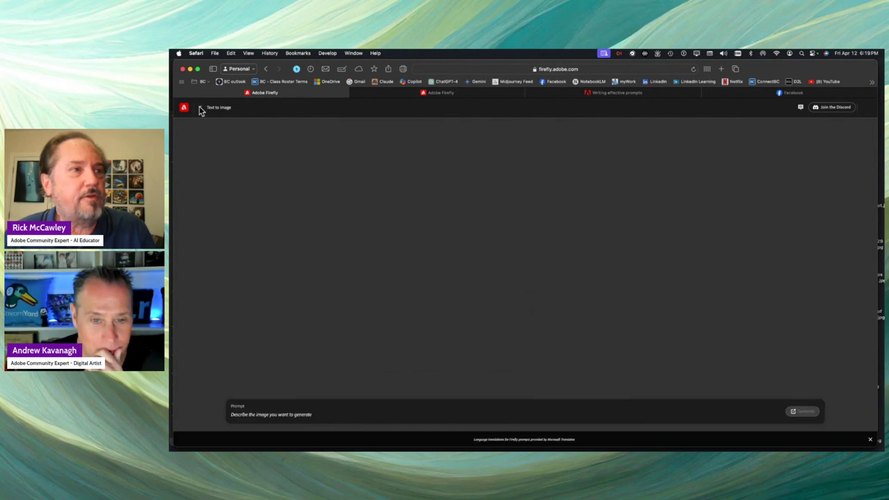
mouse_move(275, 204)
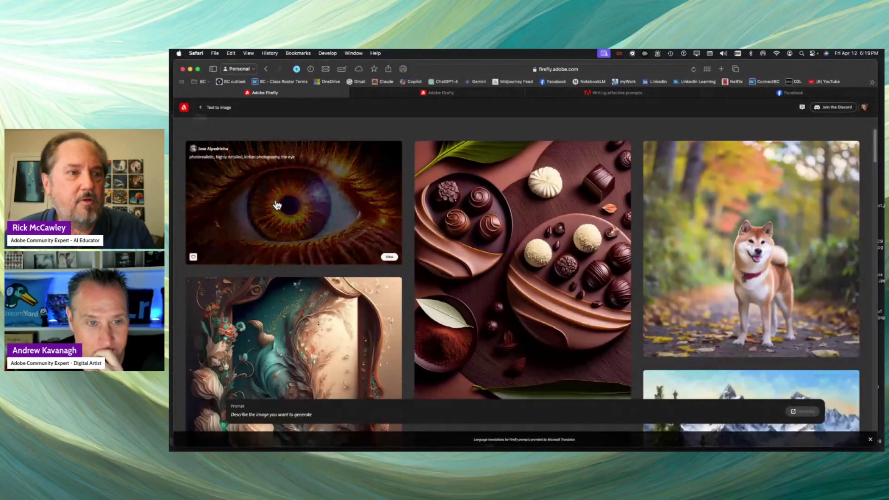
mouse_move(337, 364)
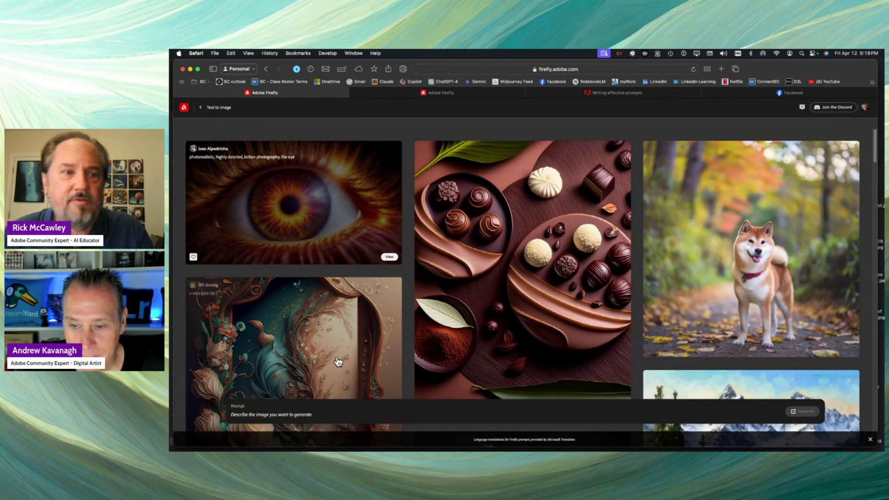
mouse_move(305, 214)
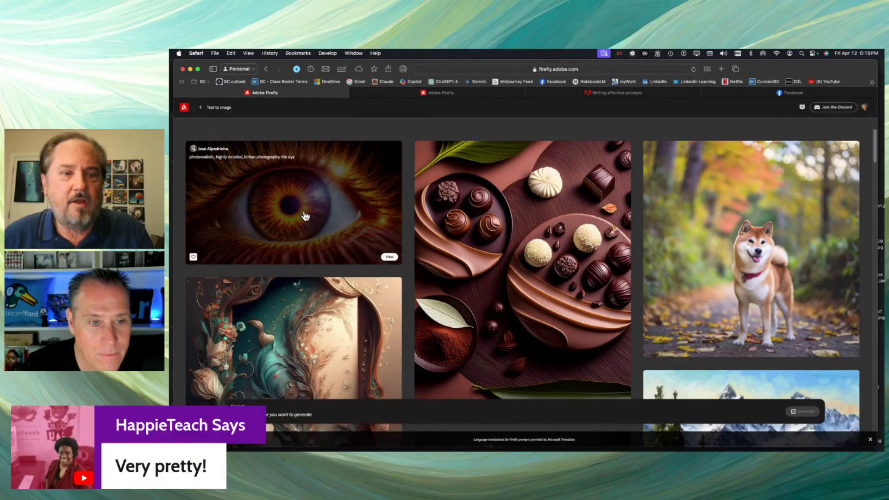
scroll(305, 216, down, 10)
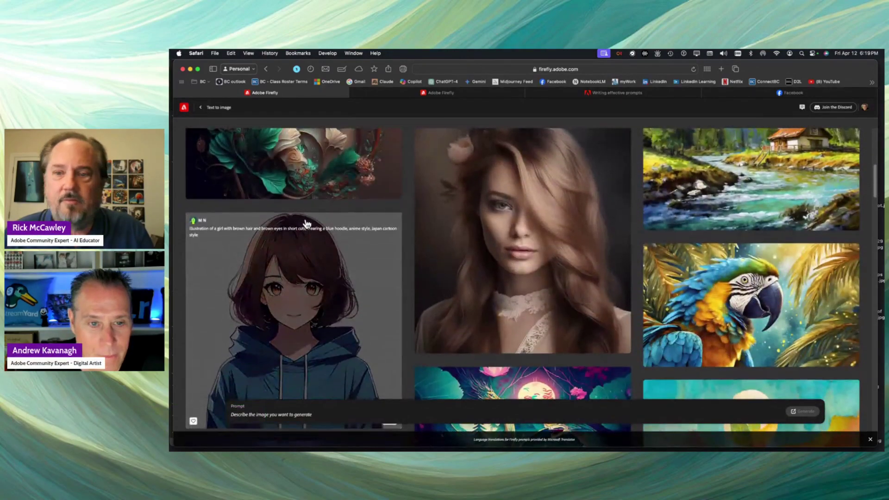
scroll(306, 224, up, 1)
scroll(306, 224, down, 5)
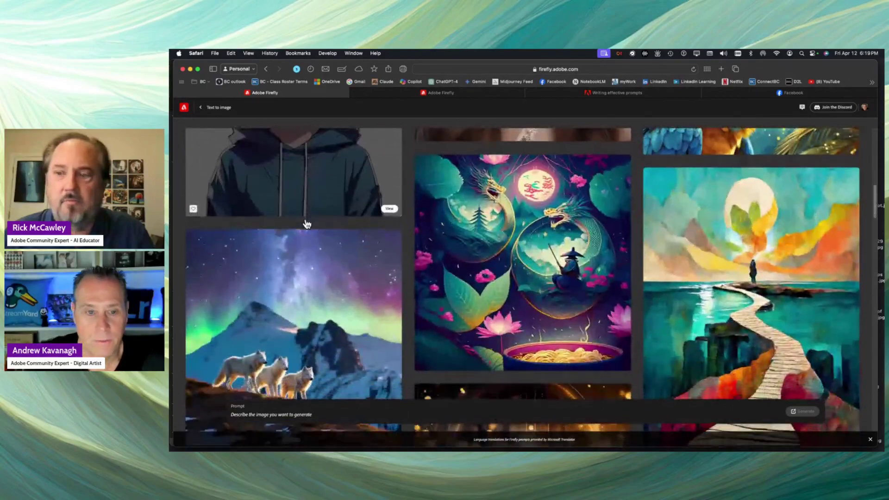
scroll(306, 224, down, 5)
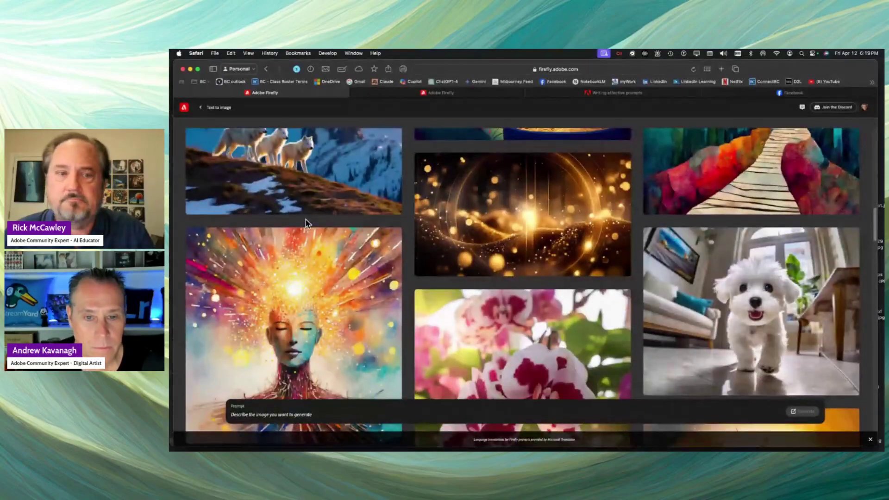
scroll(305, 224, down, 10)
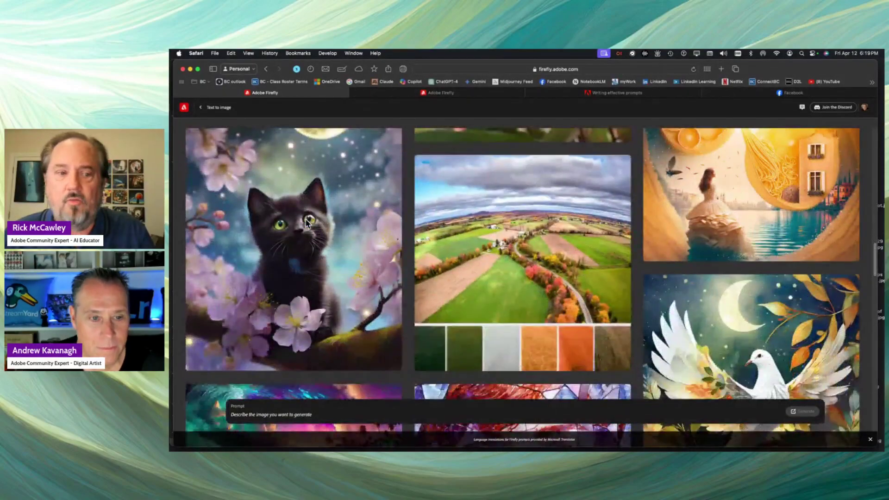
scroll(306, 224, down, 4)
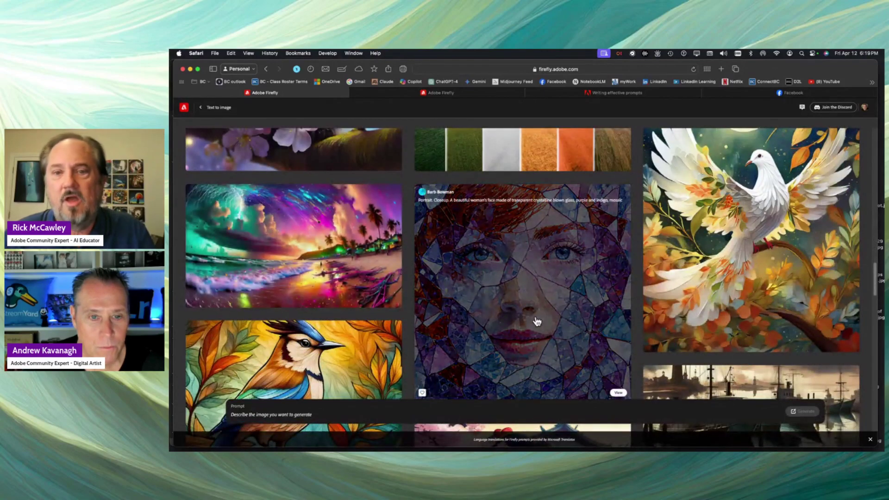
click(537, 322)
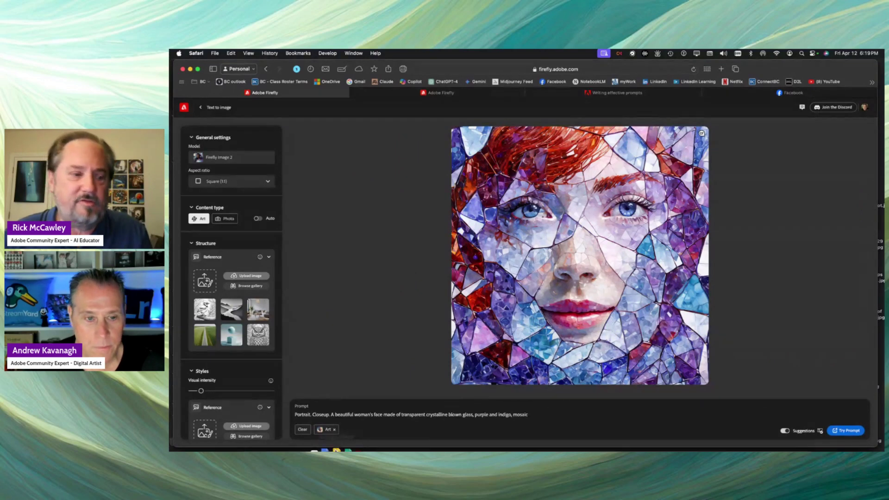
mouse_move(338, 448)
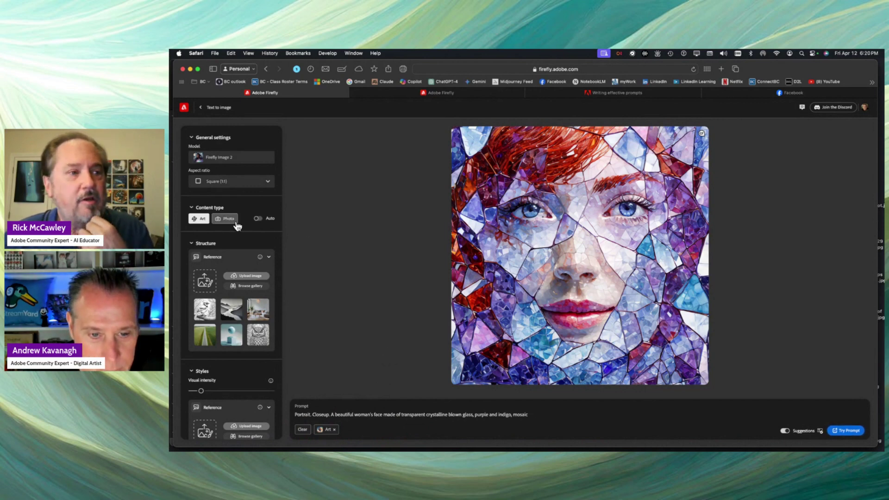
Step: Upload the "Firefly Beautiful Woman long flowing hair" image ending in "kirli-2.jpg" from the 000Demo folder as the structure reference, accepting the upload terms
click(210, 284)
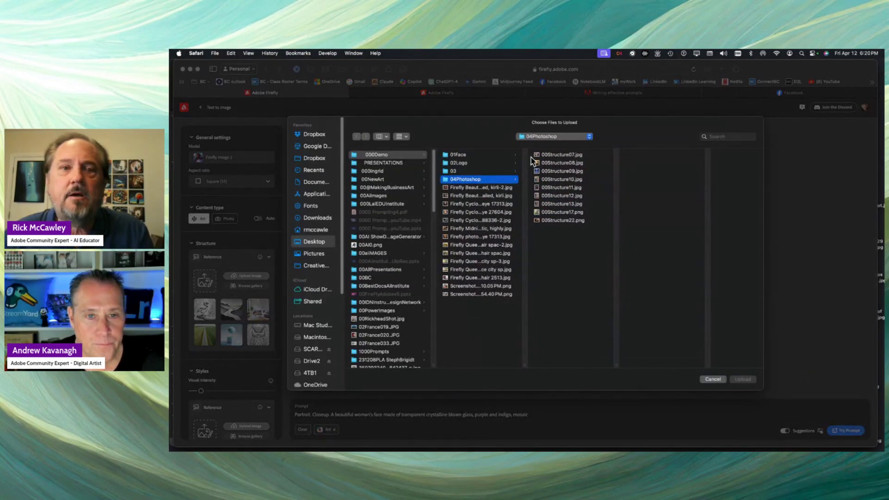
click(477, 156)
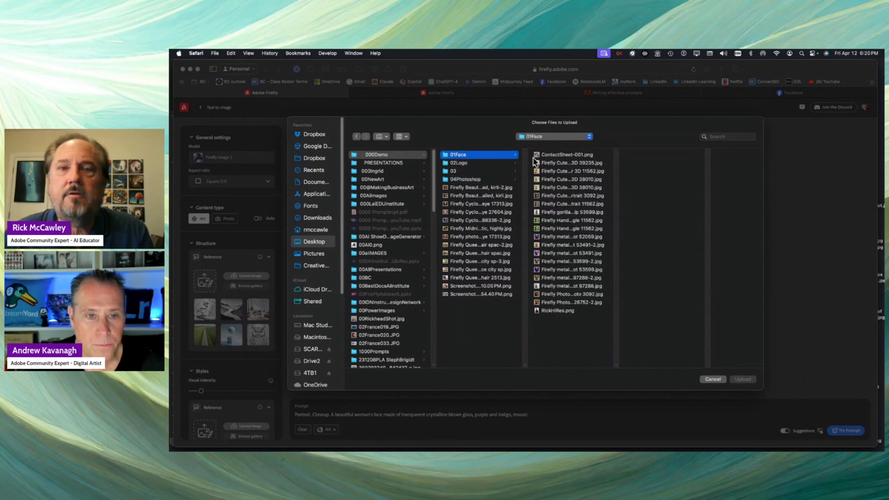
click(470, 188)
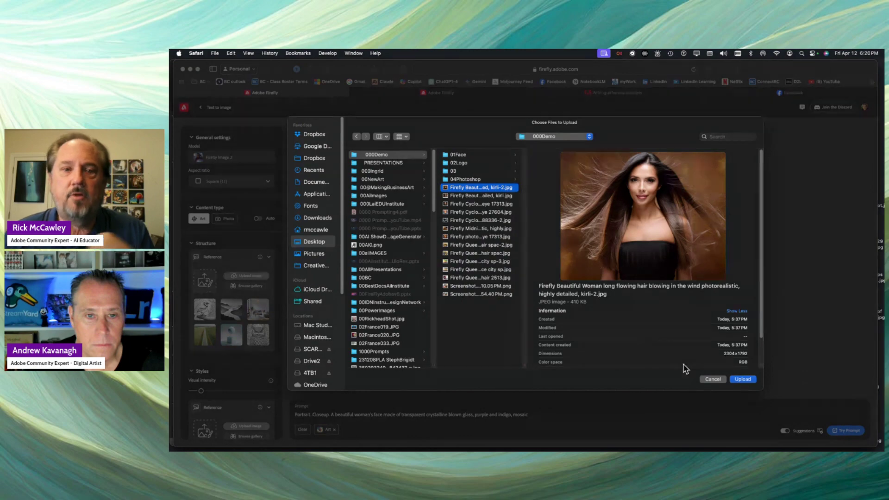
click(736, 381)
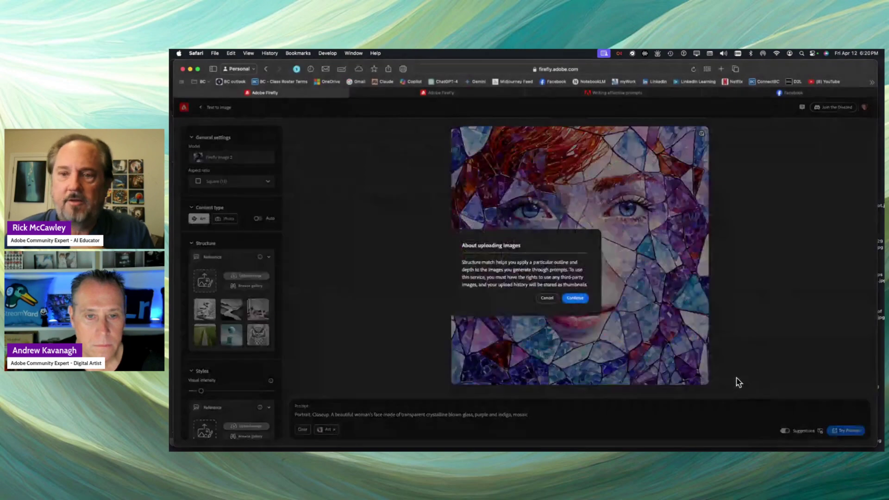
click(575, 298)
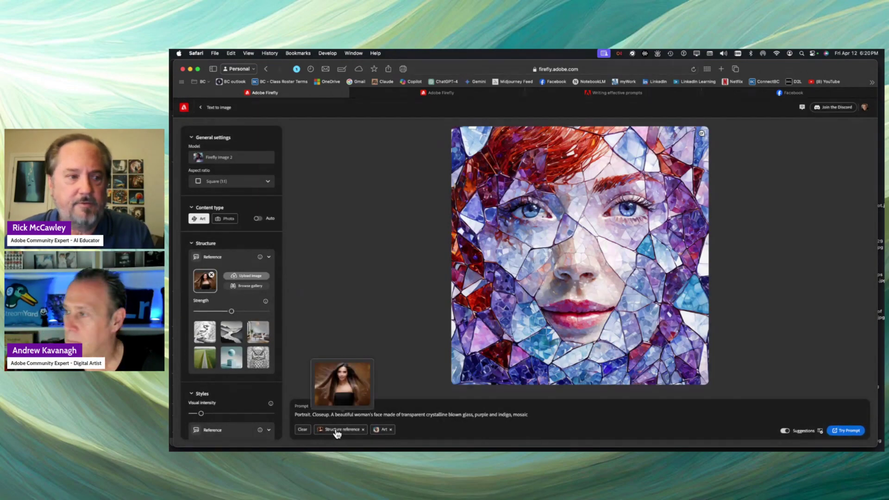
Step: Set the pink and purple cloud image from the Popular group of the reference gallery as the style reference
scroll(229, 365, down, 6)
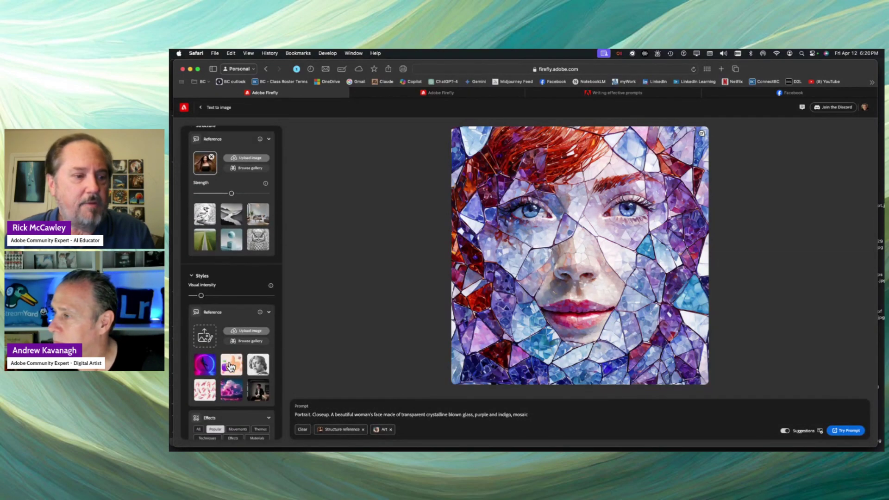
scroll(231, 367, down, 2)
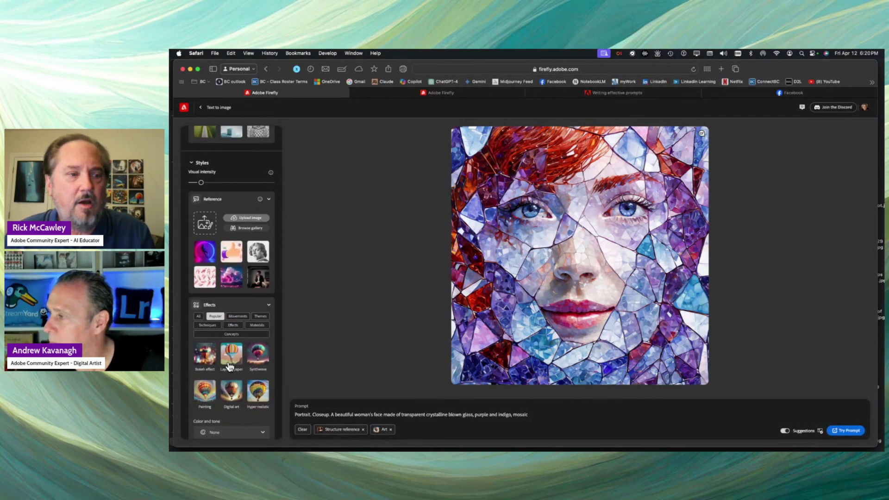
click(238, 228)
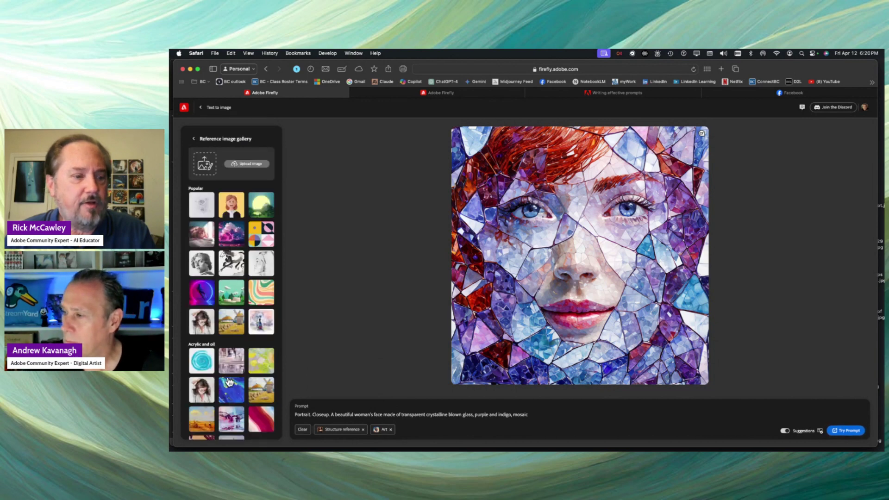
scroll(229, 381, down, 2)
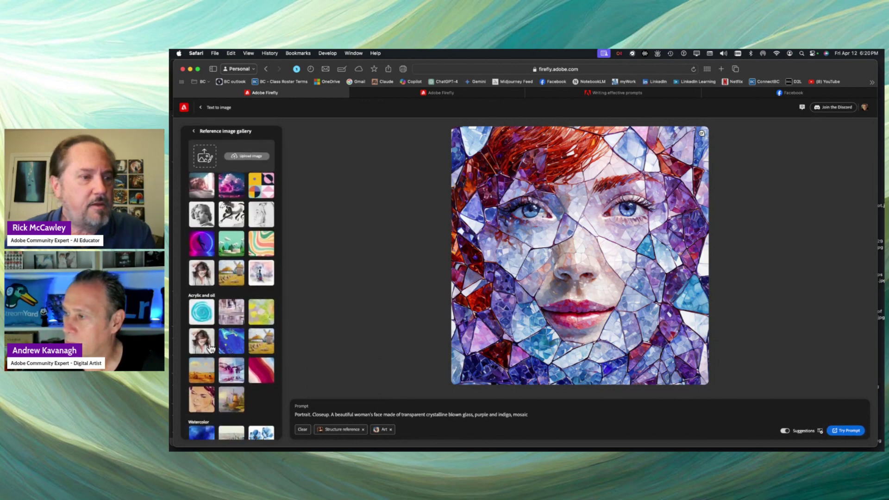
click(227, 189)
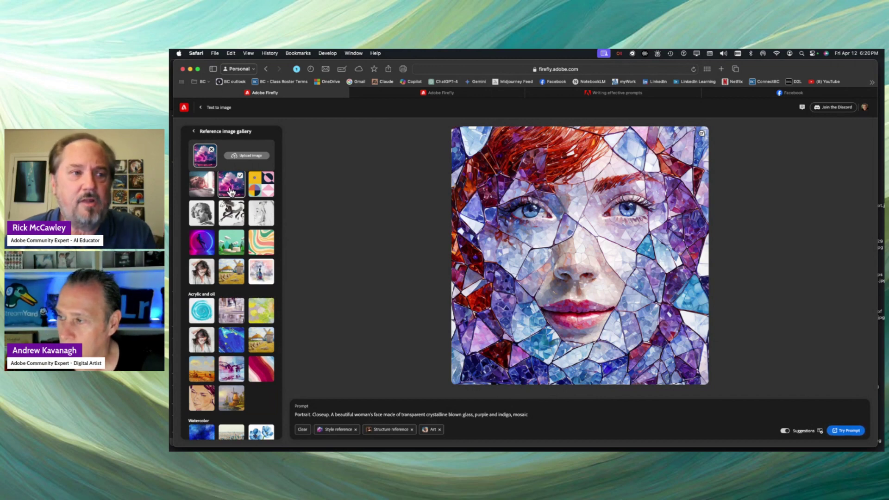
Step: Leave the reference gallery and raise the style's visual intensity to about three quarters of its range
click(194, 132)
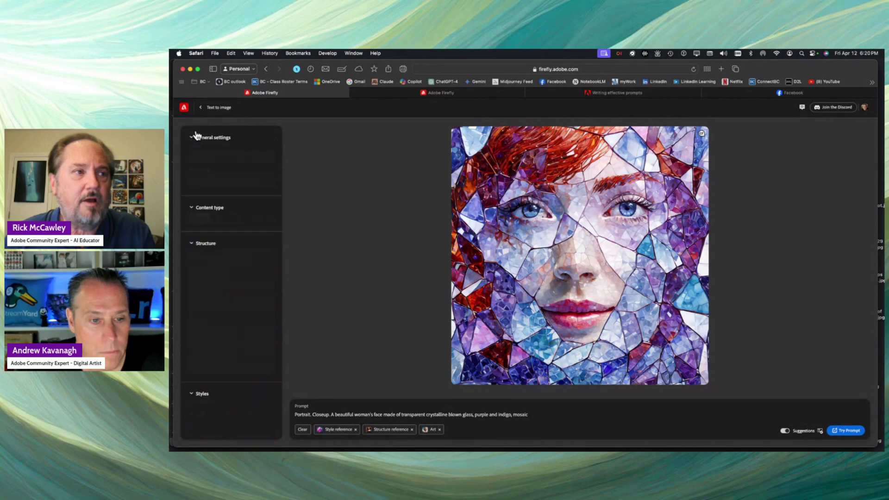
scroll(223, 316, down, 2)
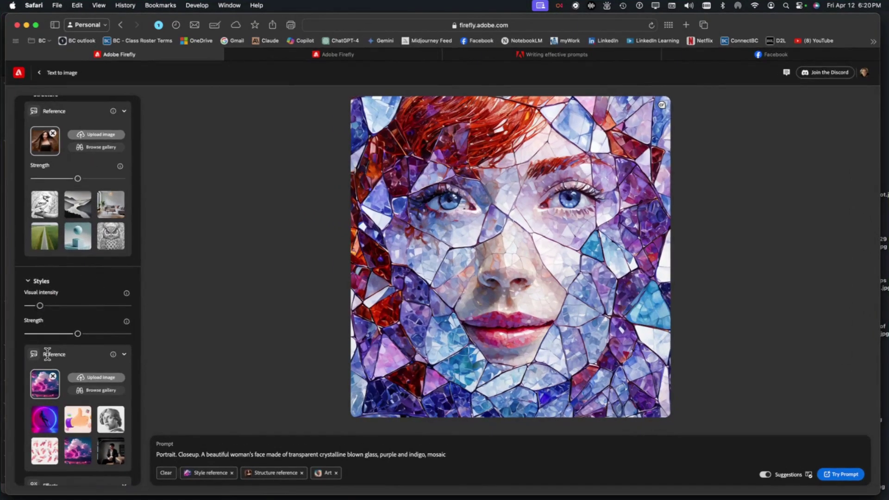
drag(43, 307, 104, 307)
Step: Browse the complete set of effects and apply the Digital art effect from the Themes group
scroll(104, 311, down, 4)
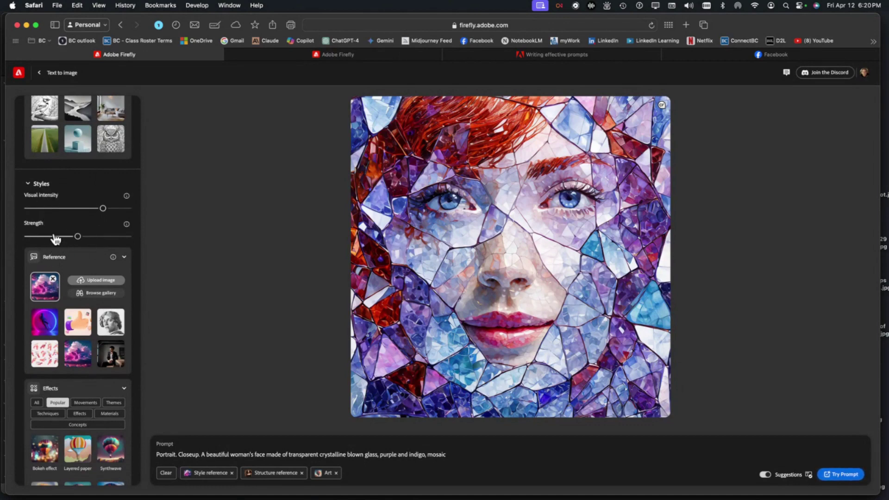
scroll(51, 291, down, 6)
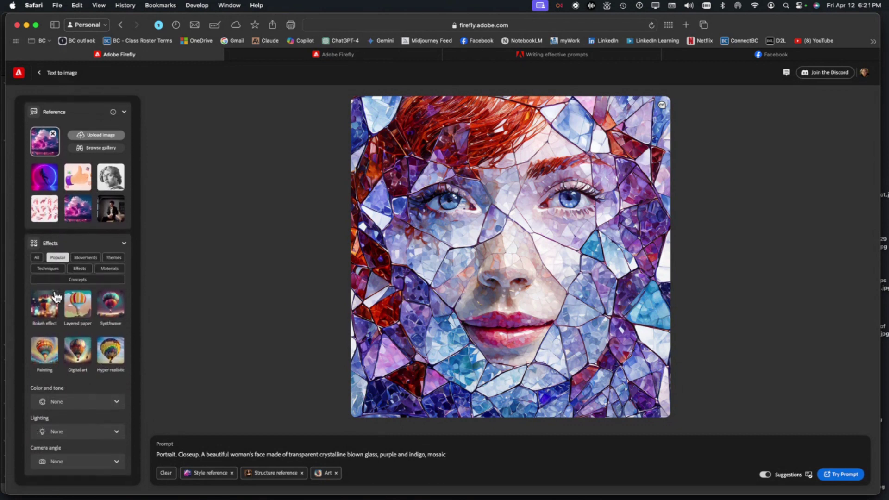
click(37, 259)
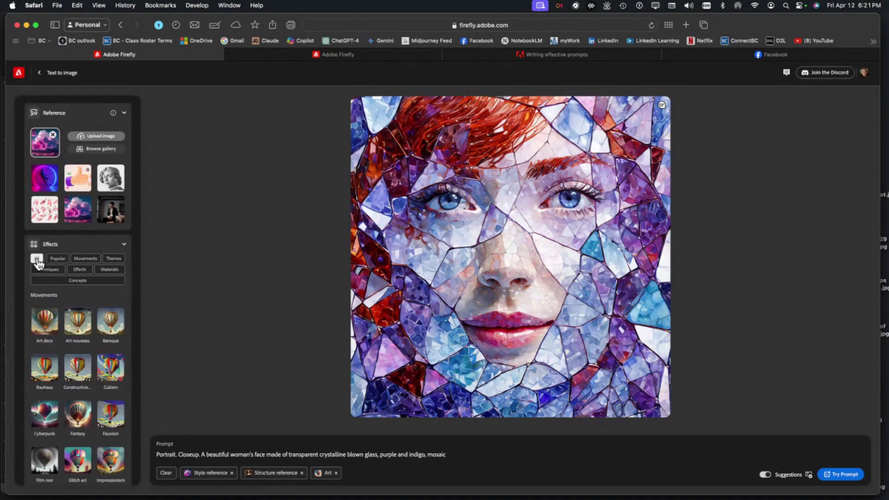
scroll(46, 338, down, 10)
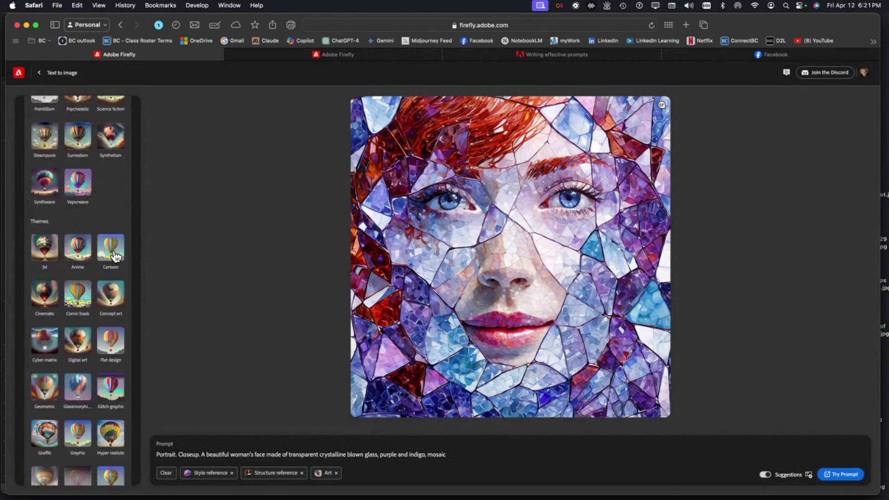
scroll(71, 303, down, 8)
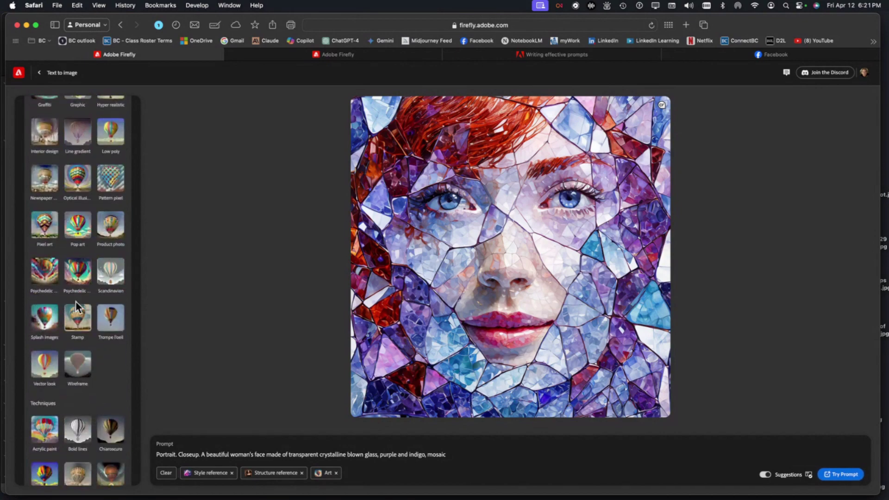
scroll(76, 301, up, 10)
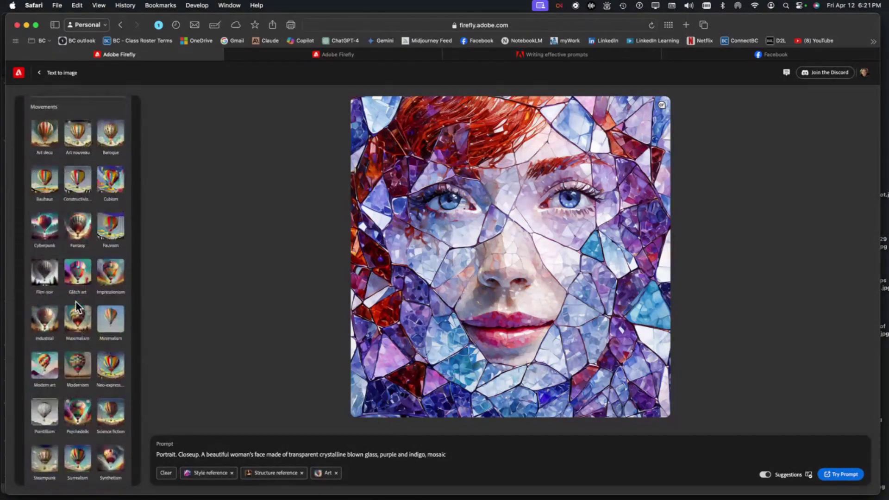
scroll(76, 301, up, 2)
scroll(77, 305, down, 10)
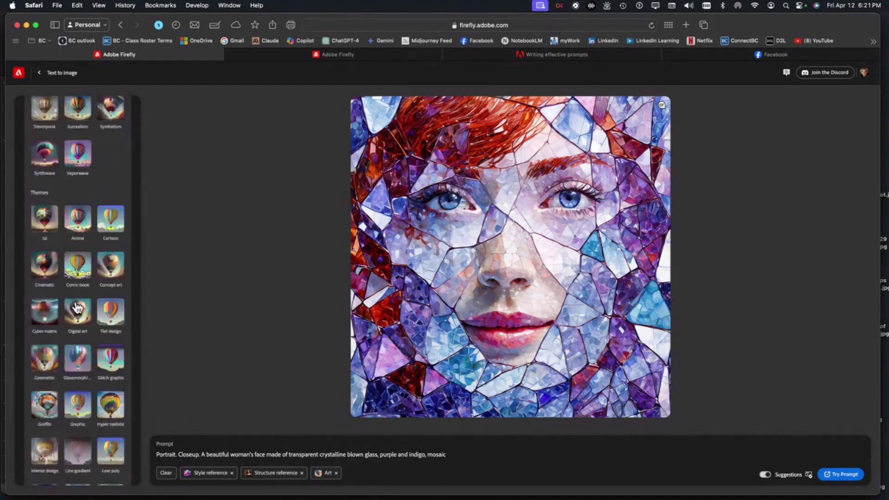
scroll(78, 308, down, 2)
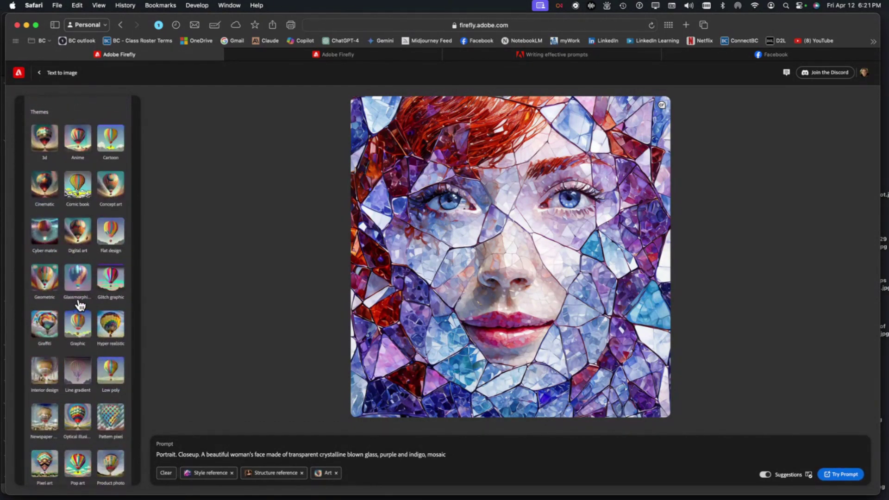
click(83, 235)
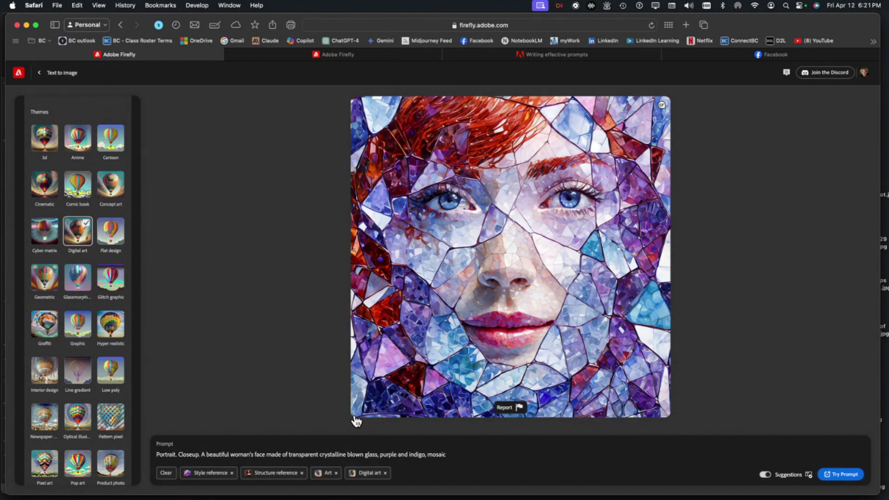
Step: Generate the images from the mosaic portrait prompt and look through all the resulting portraits
click(844, 476)
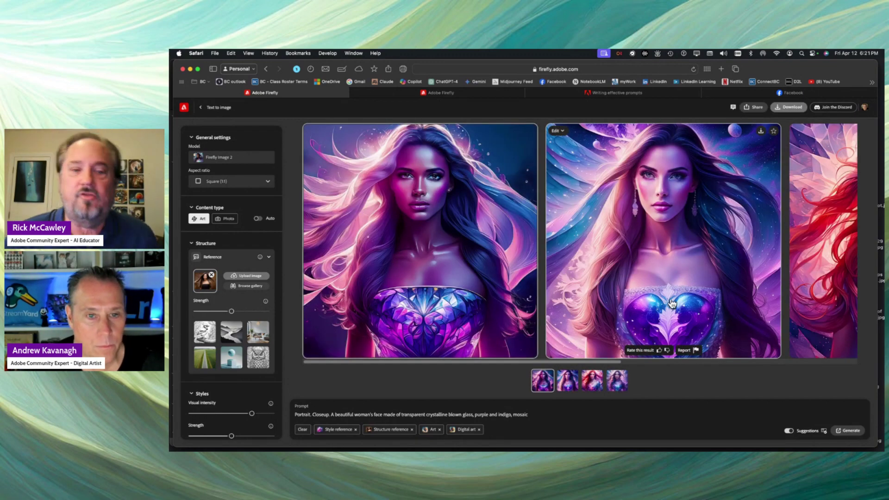
scroll(673, 299, right, 10)
scroll(651, 297, left, 4)
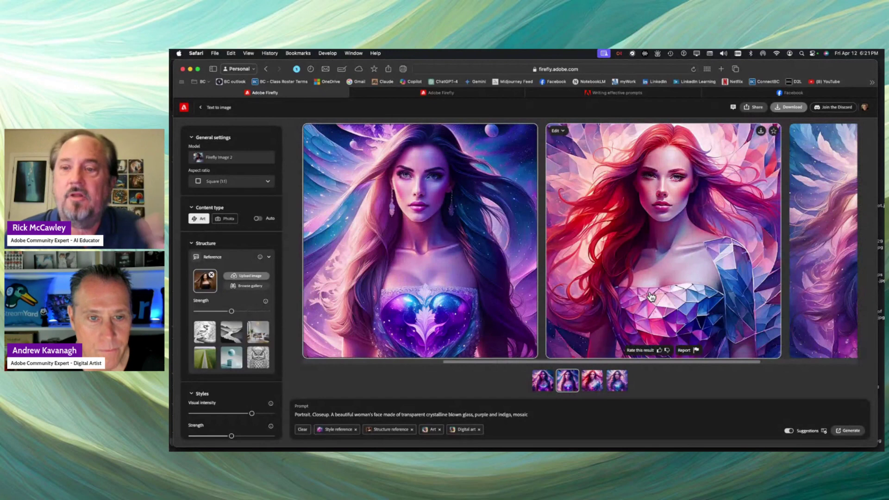
scroll(651, 297, right, 3)
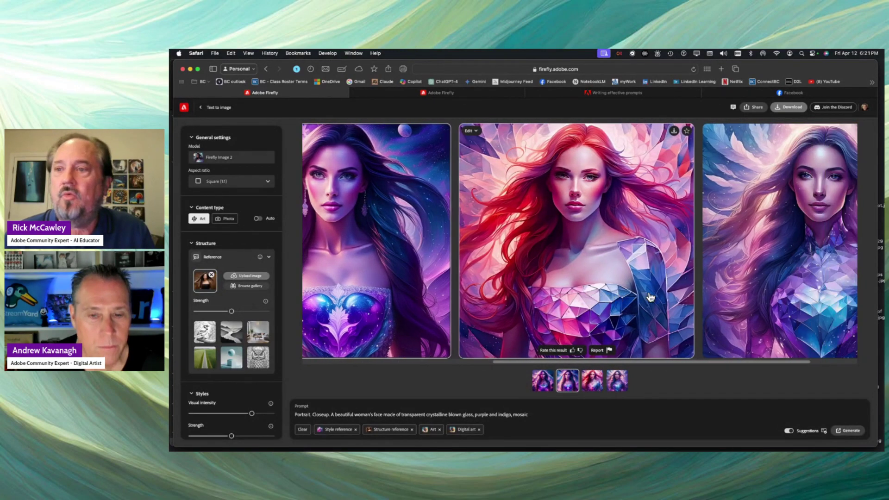
scroll(651, 297, right, 4)
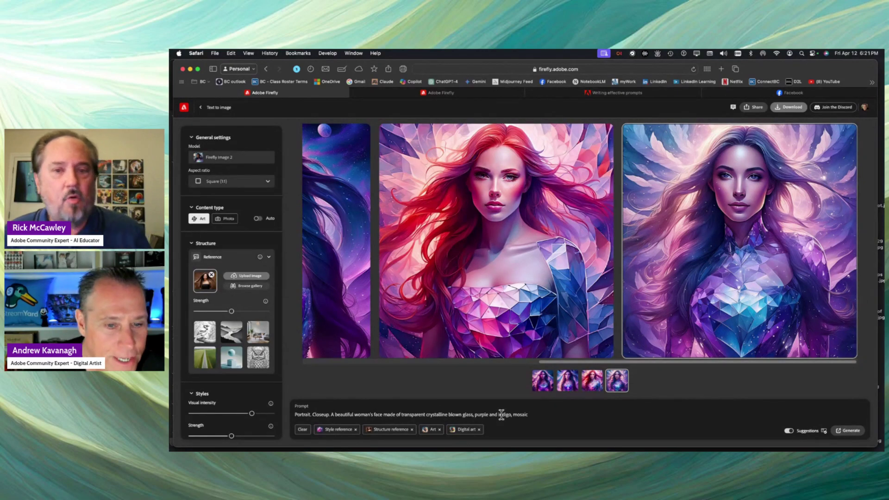
Step: Review the applied references and highlight the prompt wording from "transparent crystalline blown glass" through "mosaic"
mouse_move(382, 433)
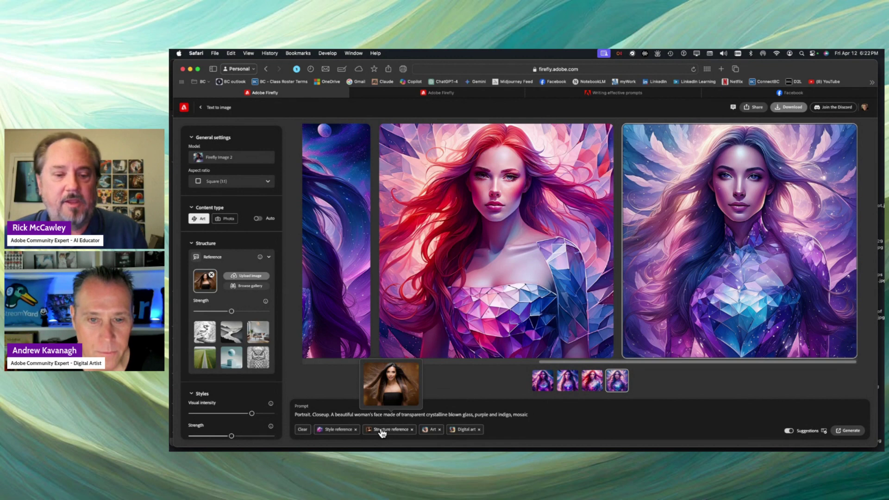
drag(401, 414, 538, 414)
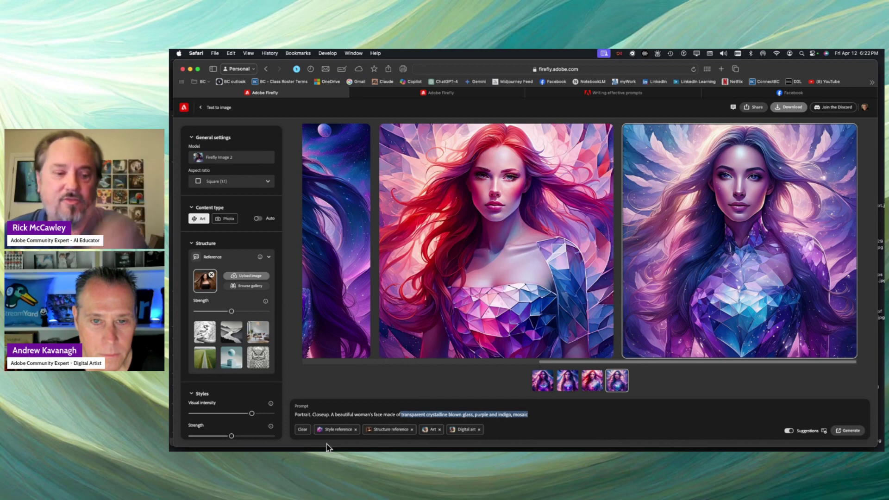
mouse_move(332, 431)
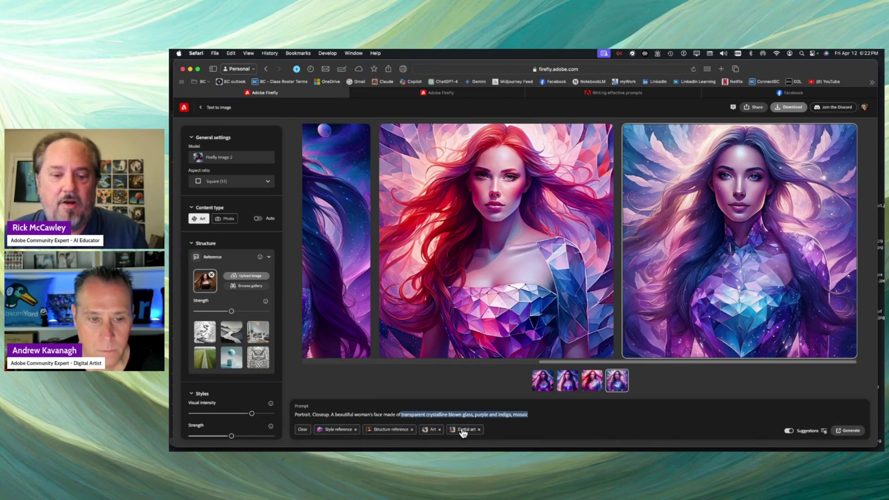
Step: Remove the Digital art effect and set the content type to Photo
click(479, 430)
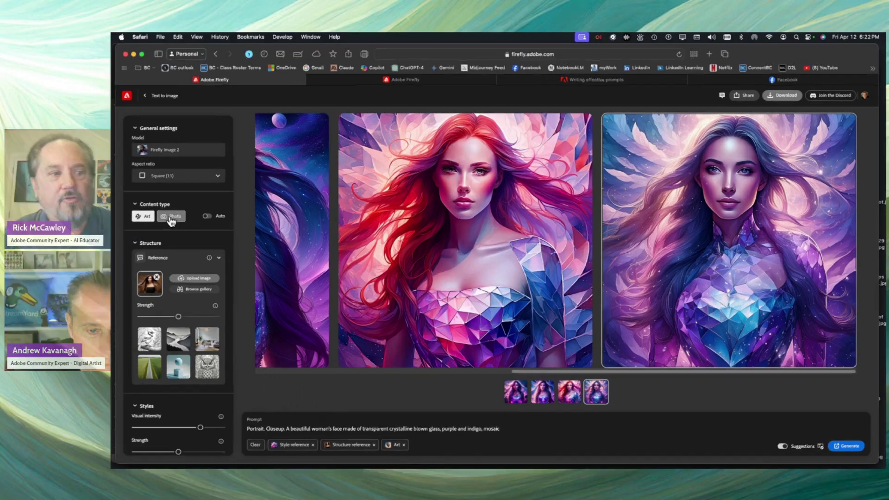
click(172, 217)
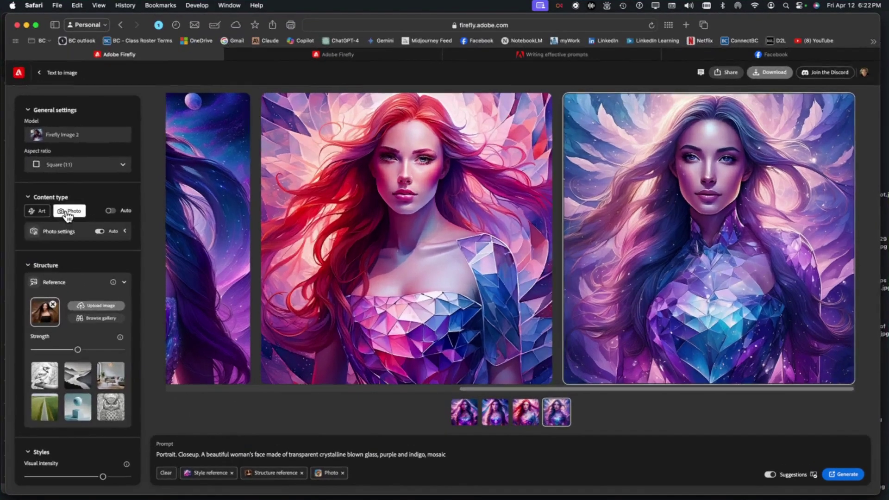
Step: Adjust the photo settings manually, with a shutter speed of 1s and a field of view of 35mm
click(125, 231)
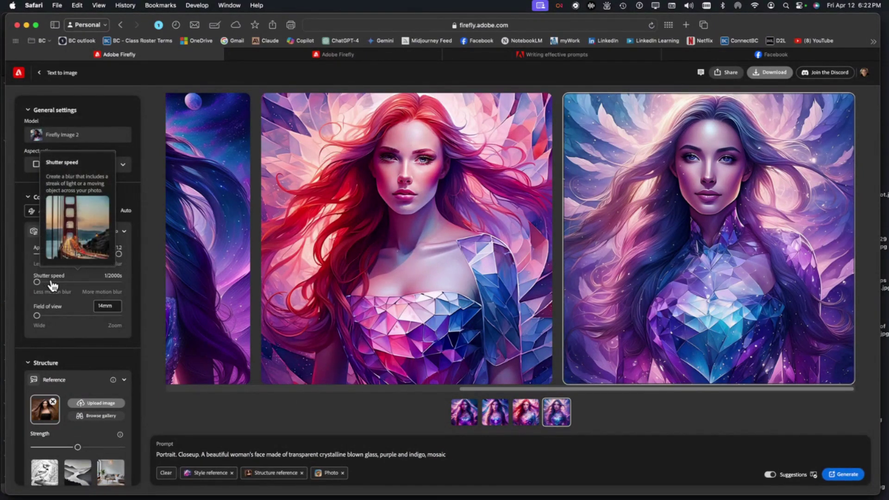
drag(37, 282, 117, 286)
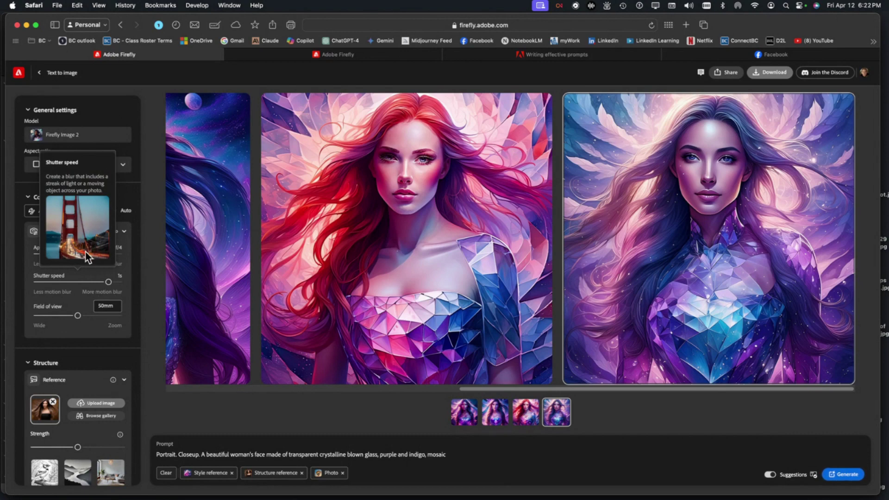
mouse_move(75, 315)
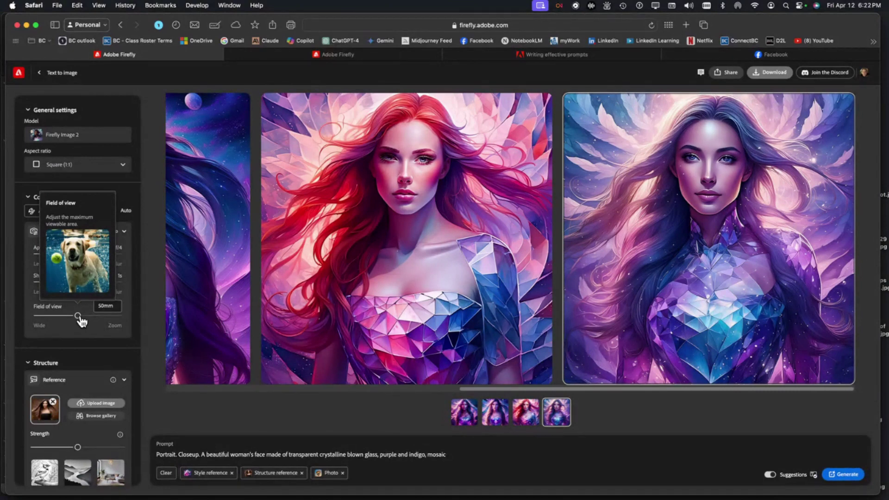
drag(79, 318, 67, 316)
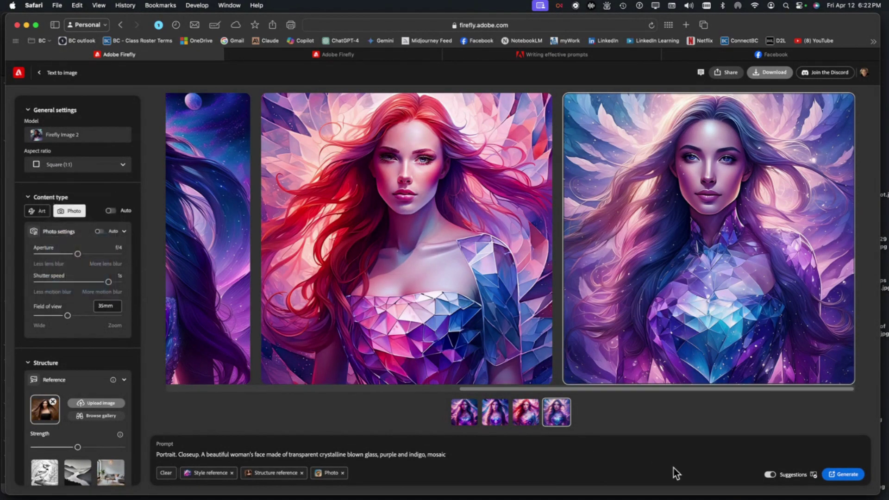
Step: Generate the photo-type portraits and look through all the results, ending on the last one
click(836, 475)
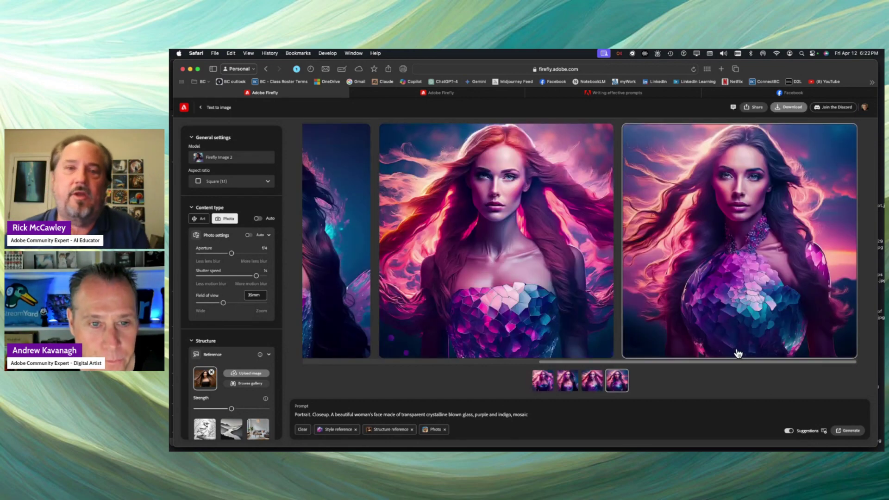
click(516, 288)
scroll(515, 289, left, 5)
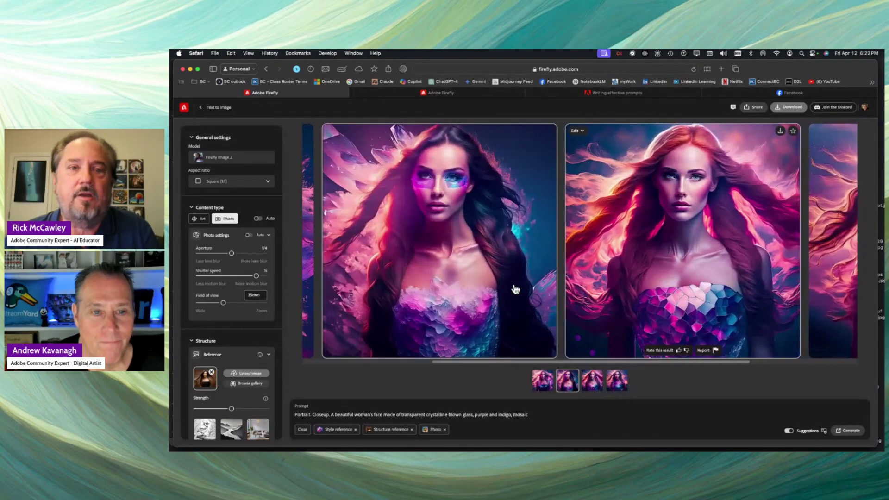
scroll(519, 290, left, 2)
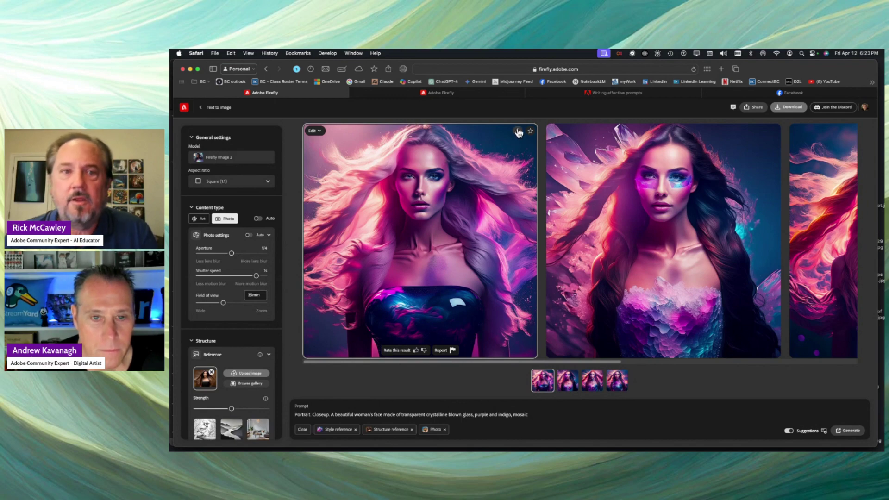
click(621, 225)
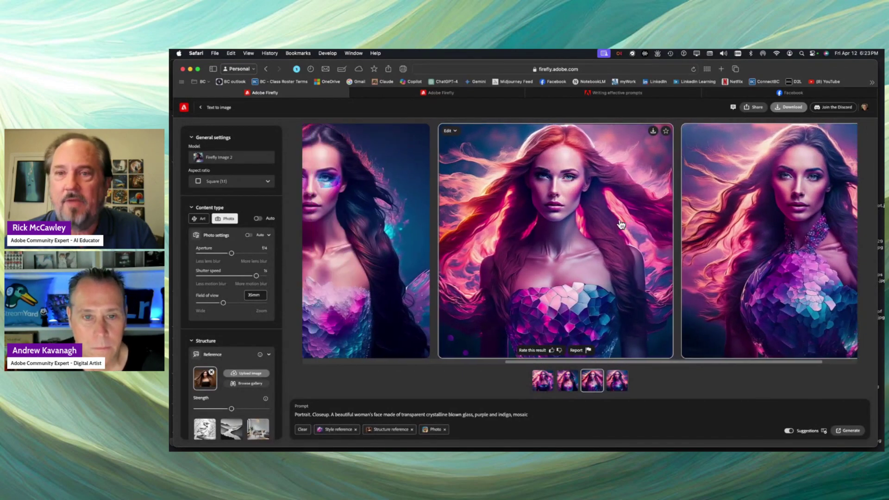
scroll(621, 225, right, 5)
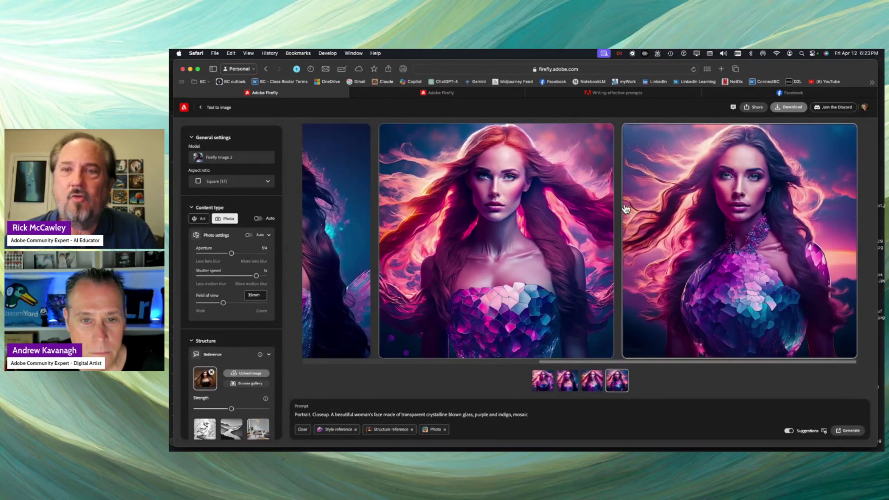
click(607, 133)
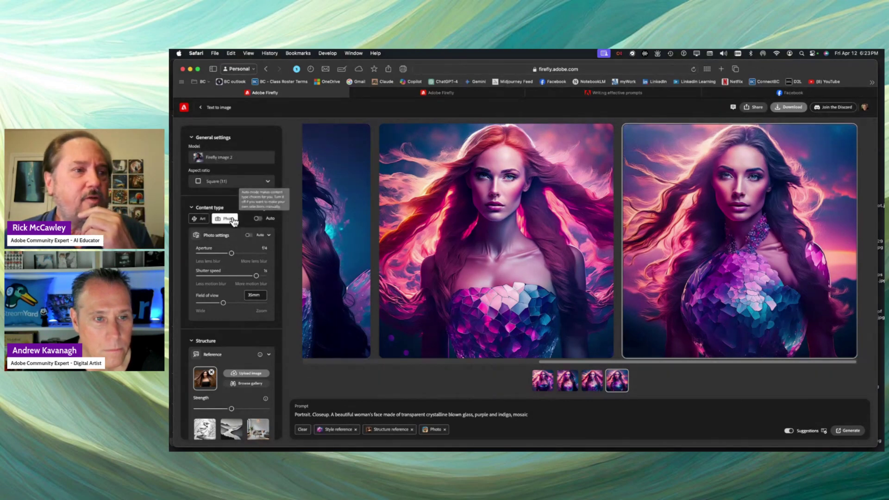
Step: Set the content type to Art and use the last generated portrait as both the style reference and the structure reference
click(199, 219)
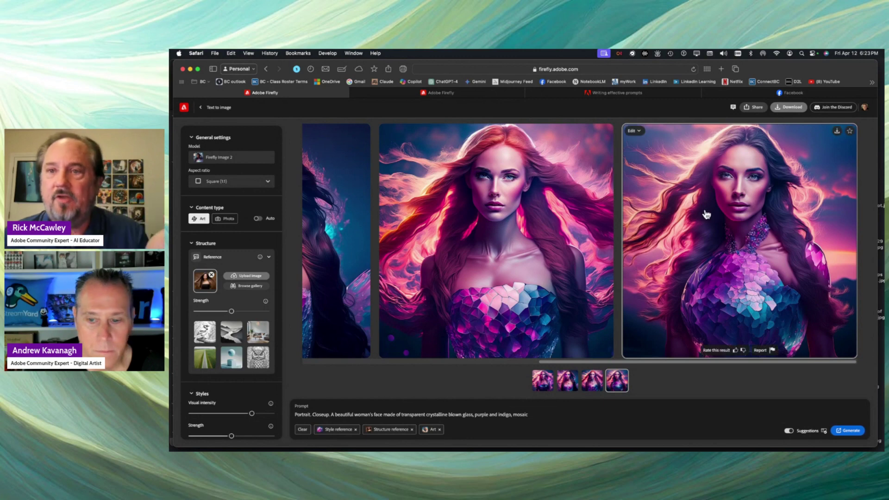
click(640, 132)
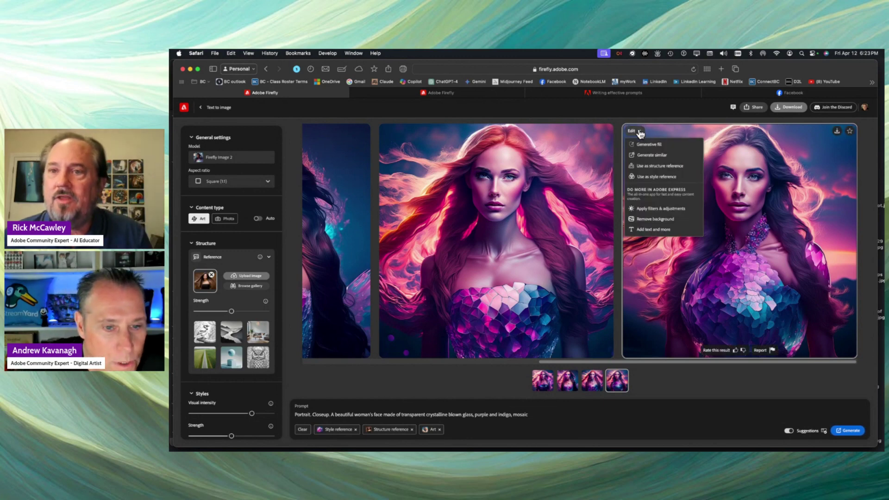
click(656, 177)
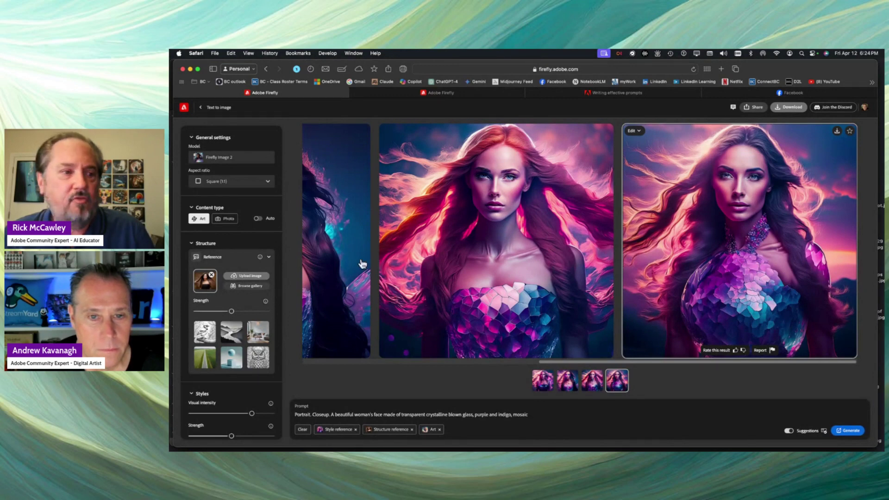
click(641, 134)
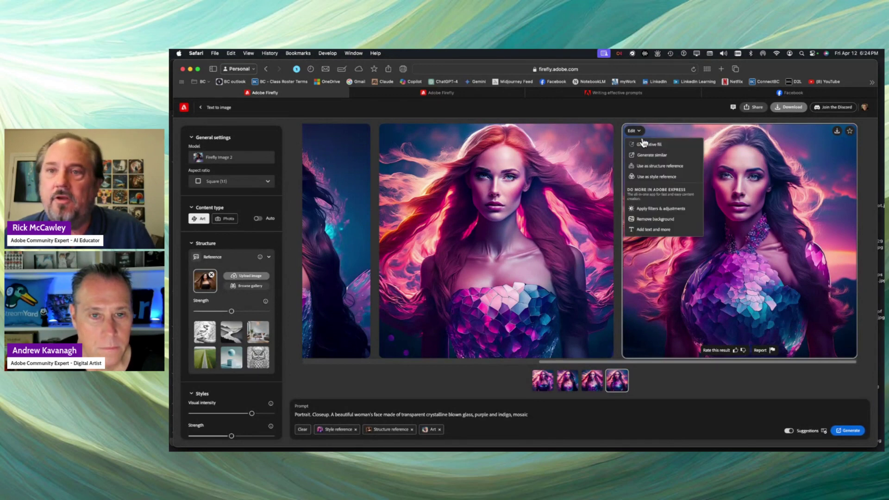
click(651, 168)
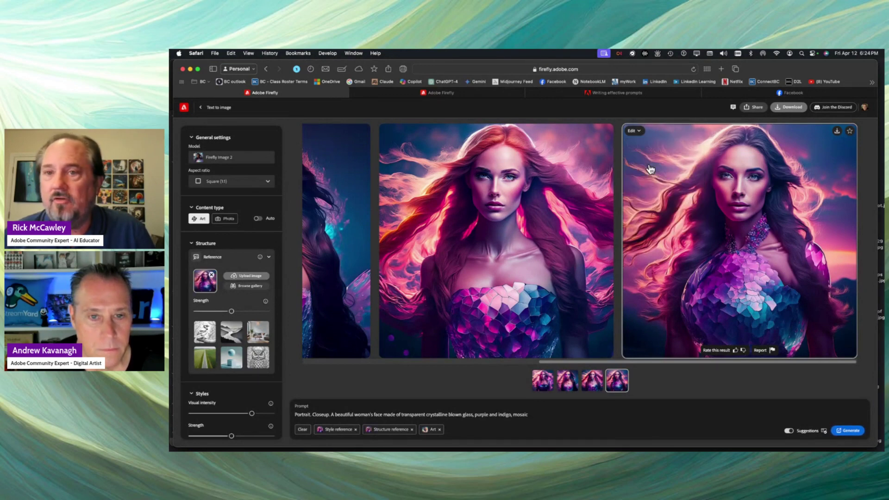
Step: Replace the style reference with the dark black-and-white sample photo and add the Layered paper effect
scroll(250, 332, down, 5)
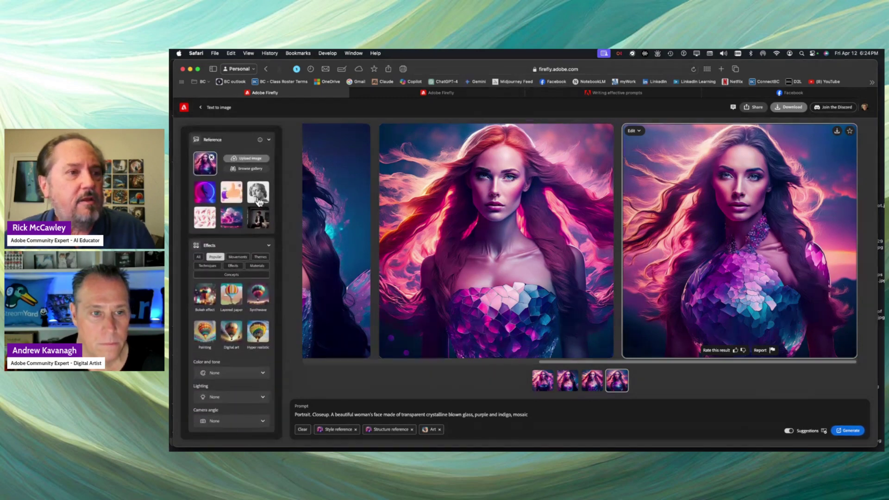
click(258, 219)
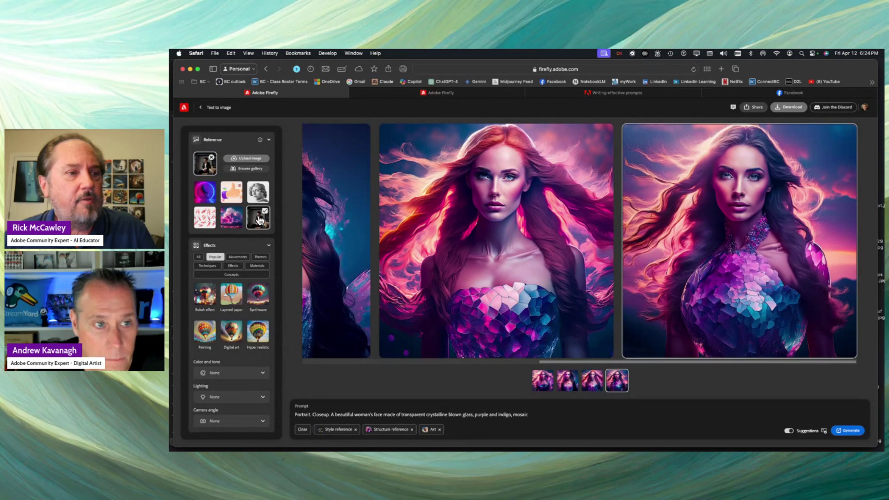
click(236, 300)
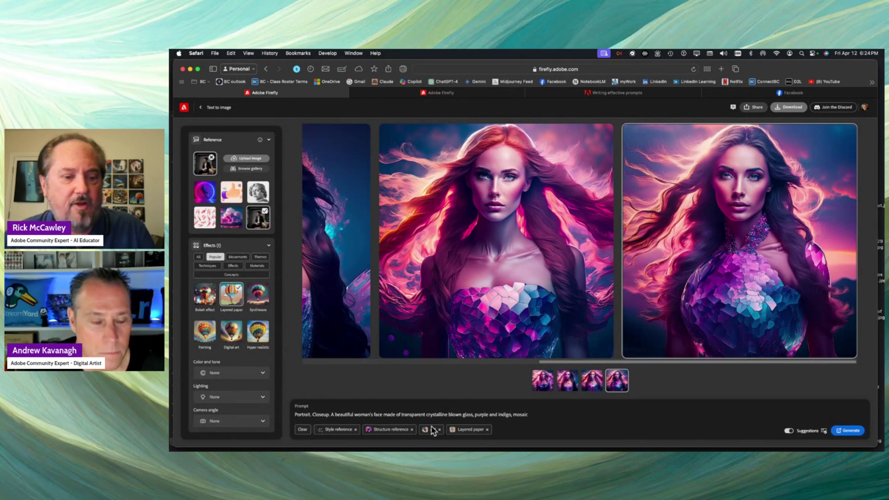
Step: Replace the prompt with "Cat in fantasy wearing cape" and accept the suggestion that adds "mask, wig and red dress"
drag(533, 414, 289, 416)
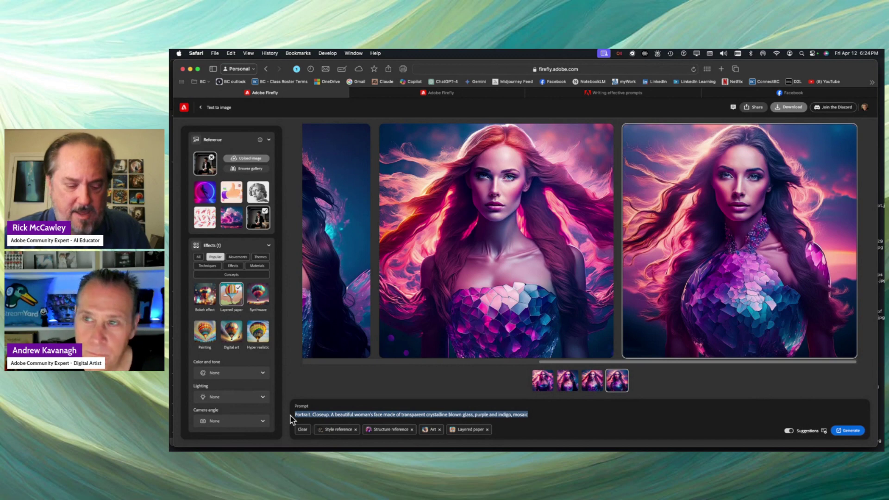
text(c)
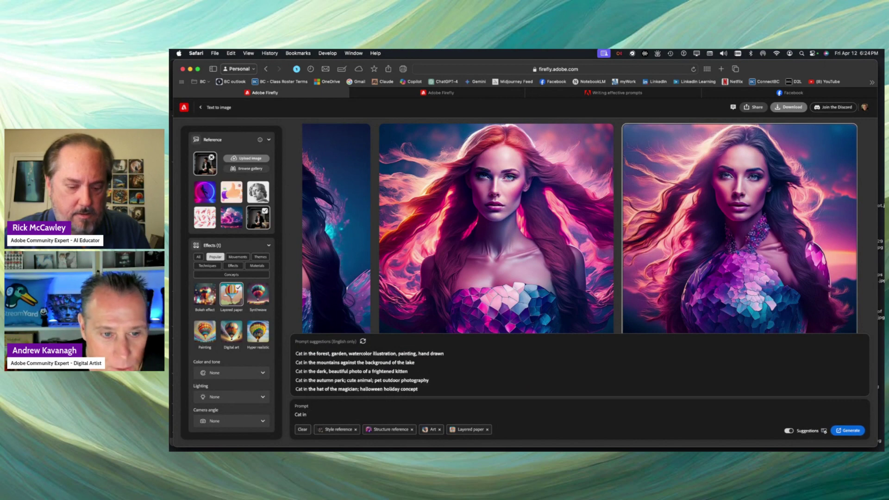
text(fant)
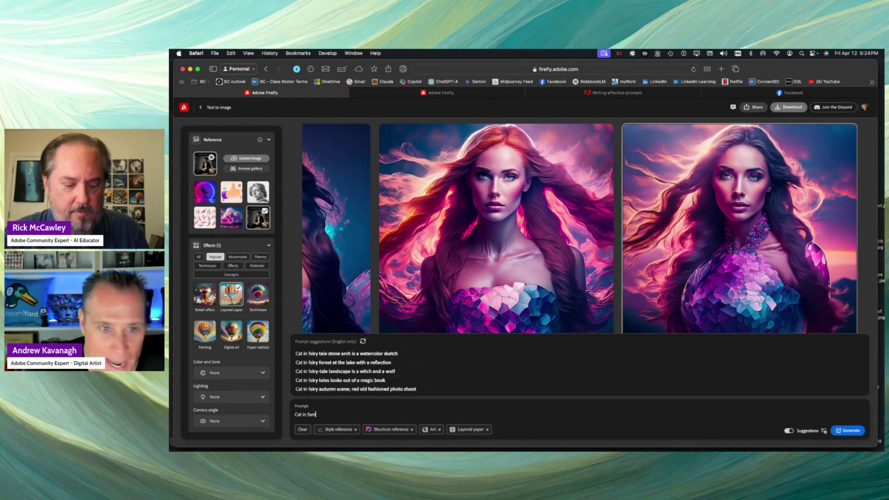
text(a)
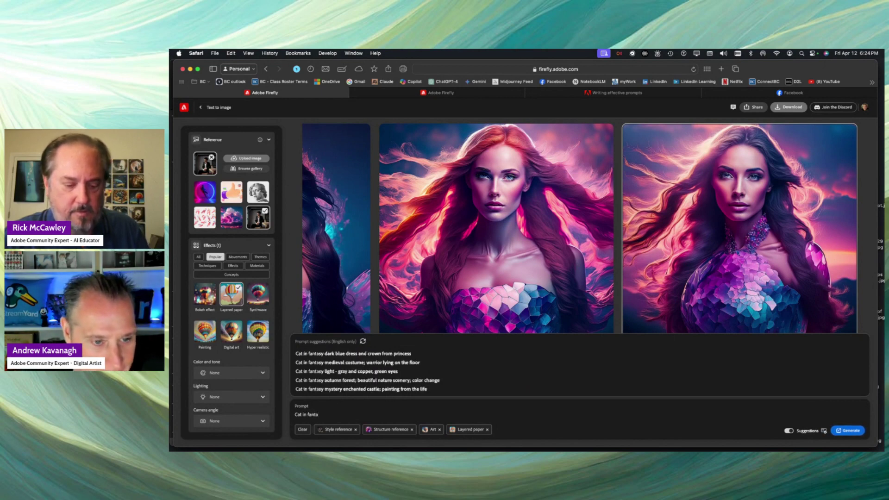
text(sy)
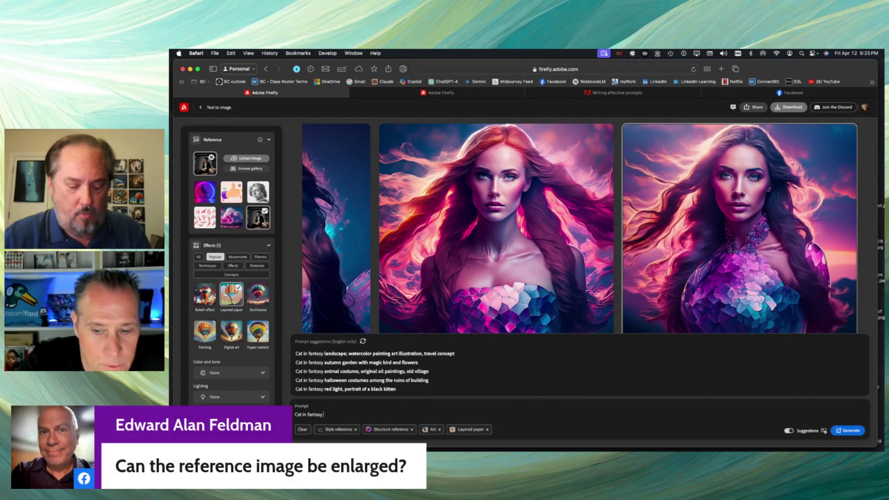
text(wearing)
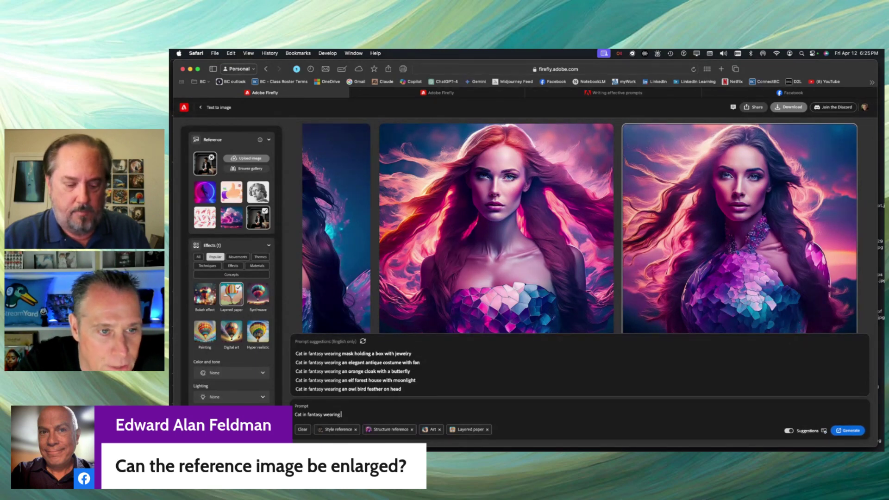
text(ca)
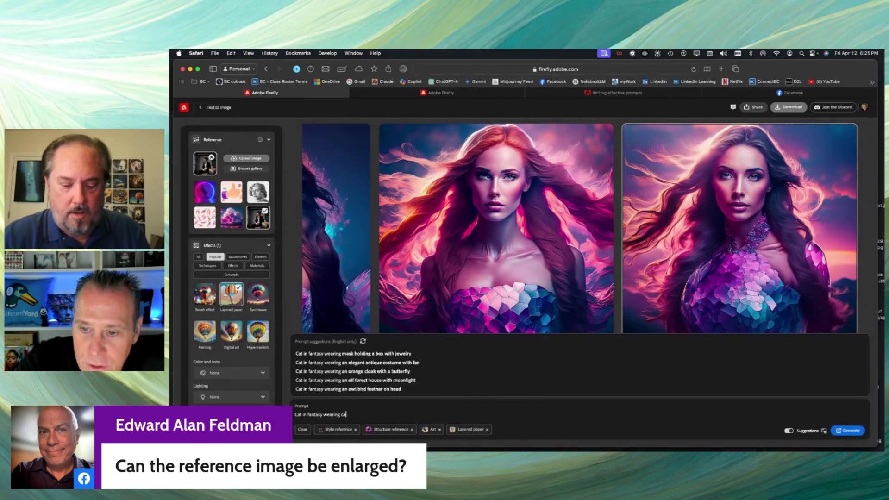
text(pe)
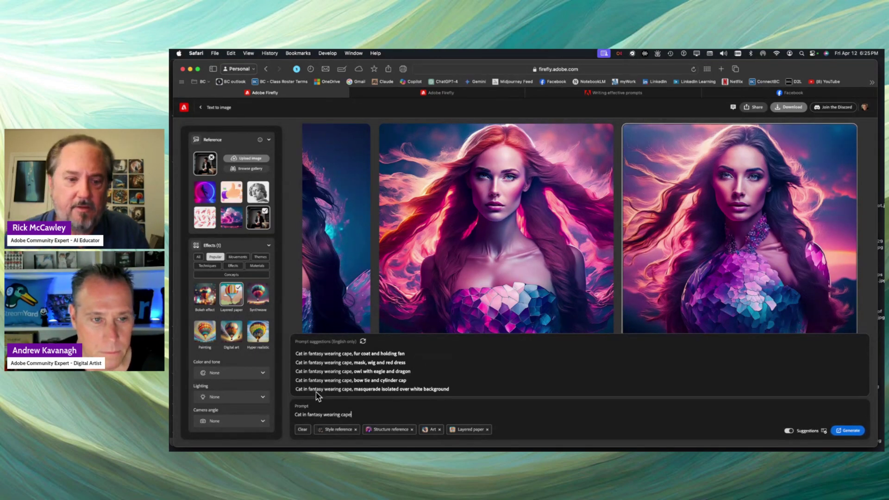
click(388, 364)
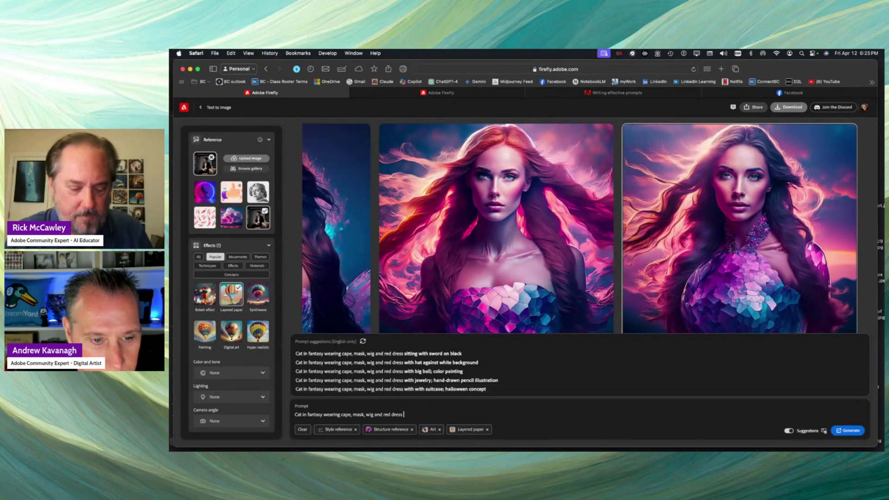
Step: Extend the prompt with "in front of a castle", generate the images and look back through to the first result
text(in fron)
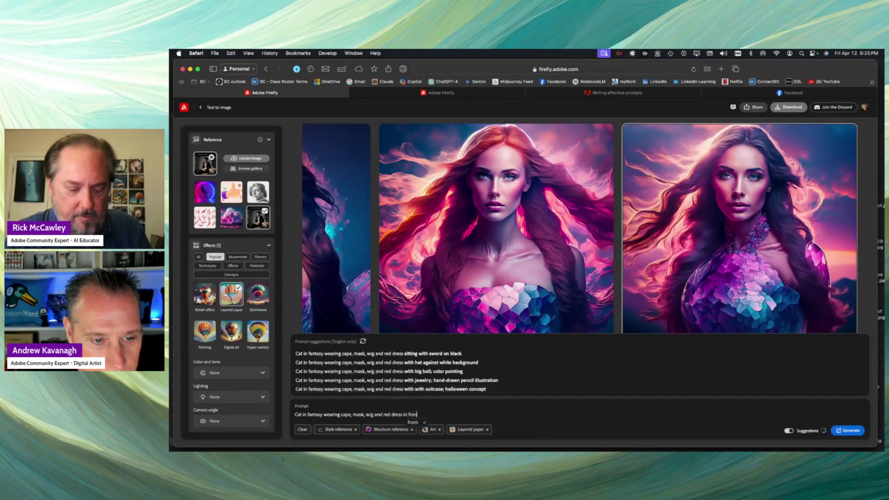
text(t)
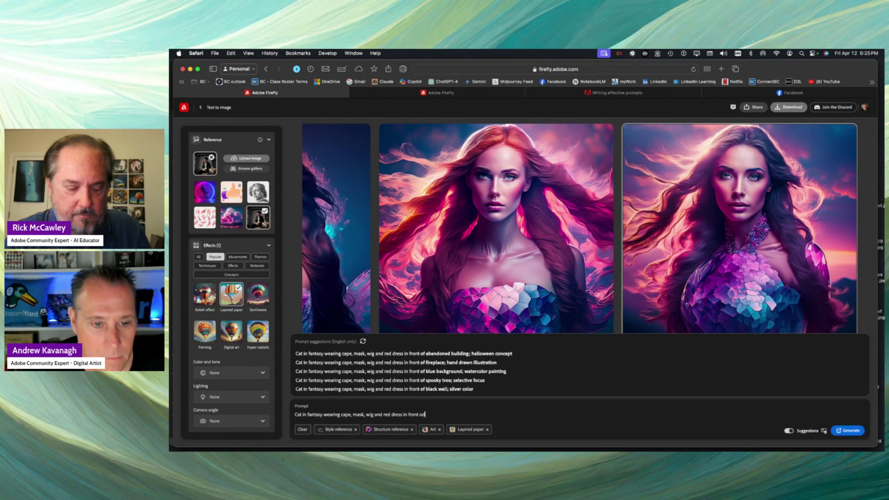
text( of a castle)
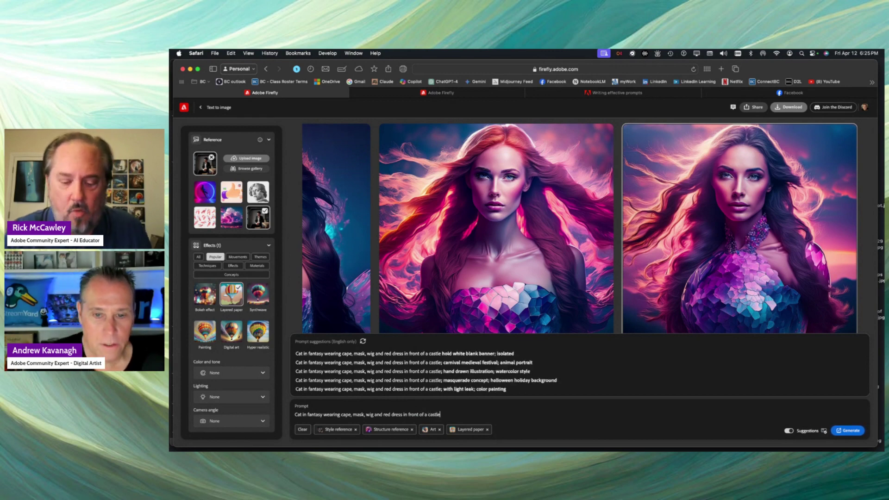
key(Return)
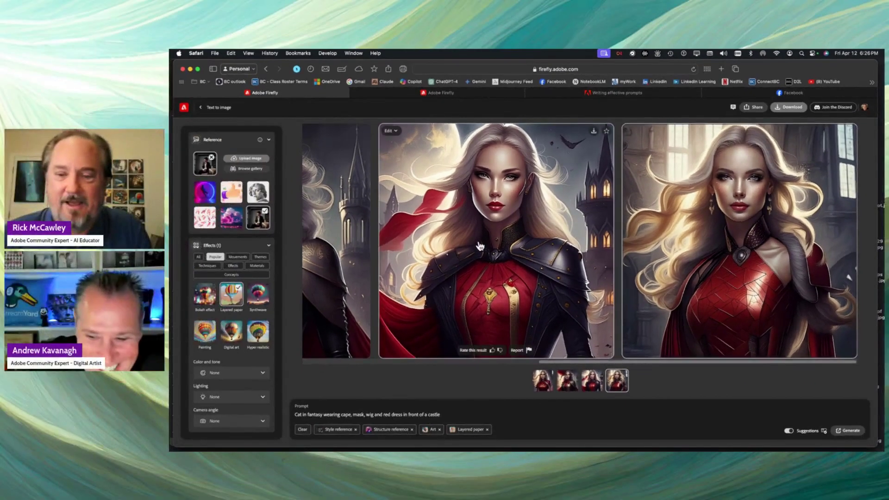
scroll(393, 241, left, 5)
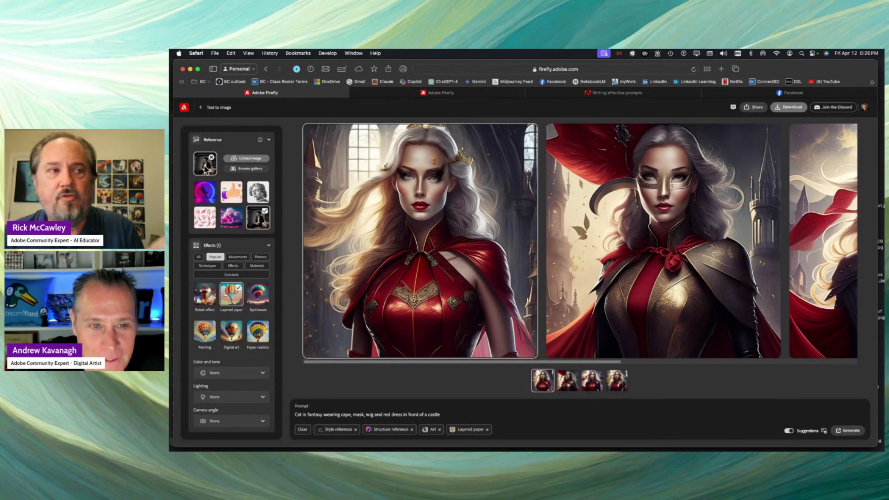
Step: Start uploading a new structure reference image and browse to the 04Photoshop folder inside 000Demo
scroll(209, 171, up, 3)
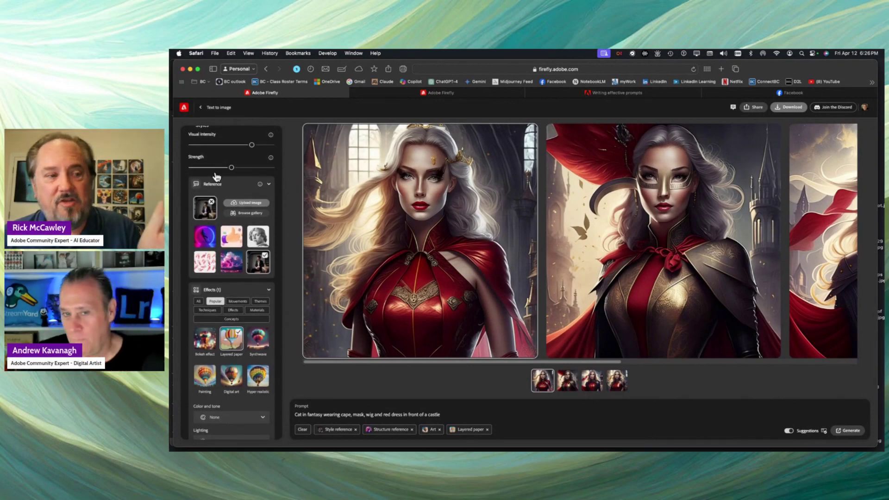
scroll(216, 176, up, 5)
scroll(216, 177, up, 10)
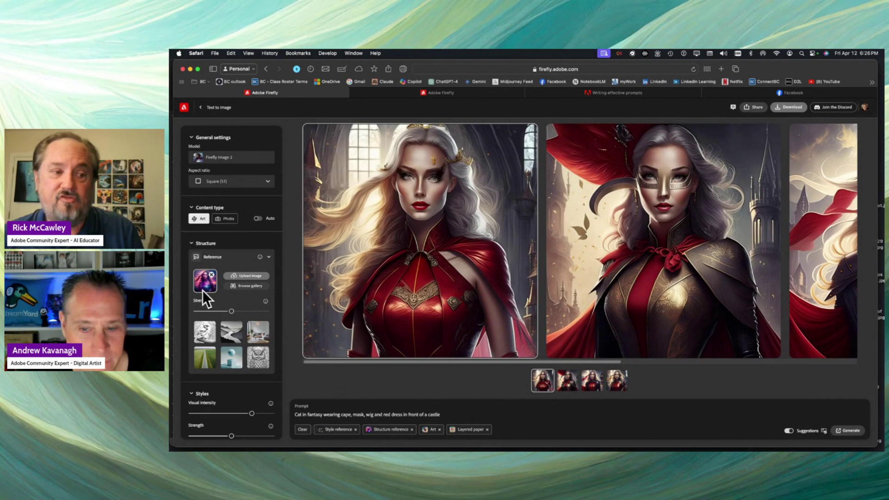
click(239, 277)
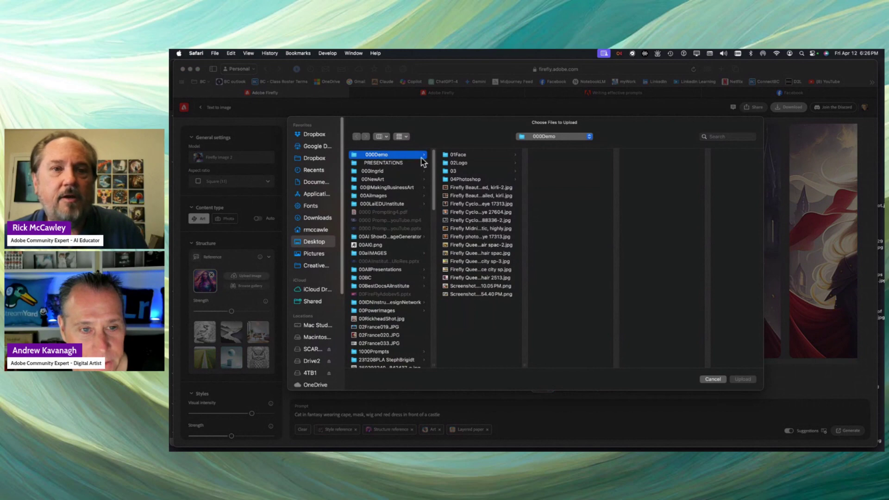
click(463, 171)
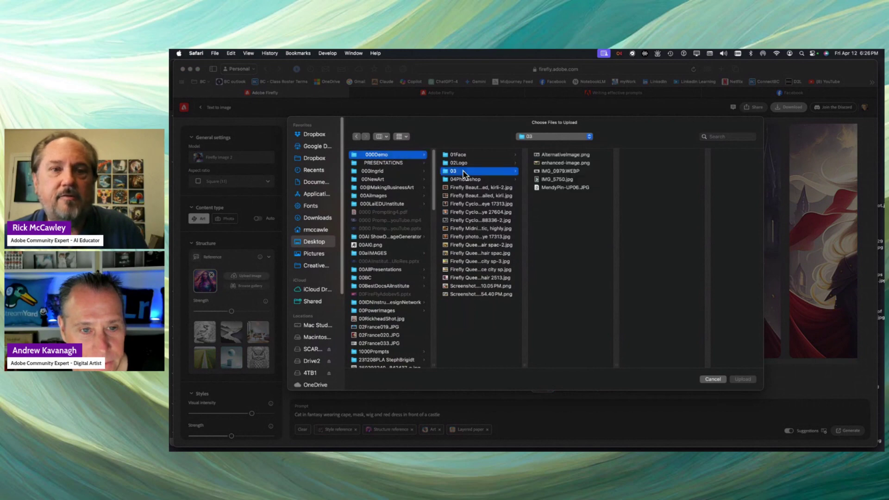
click(489, 163)
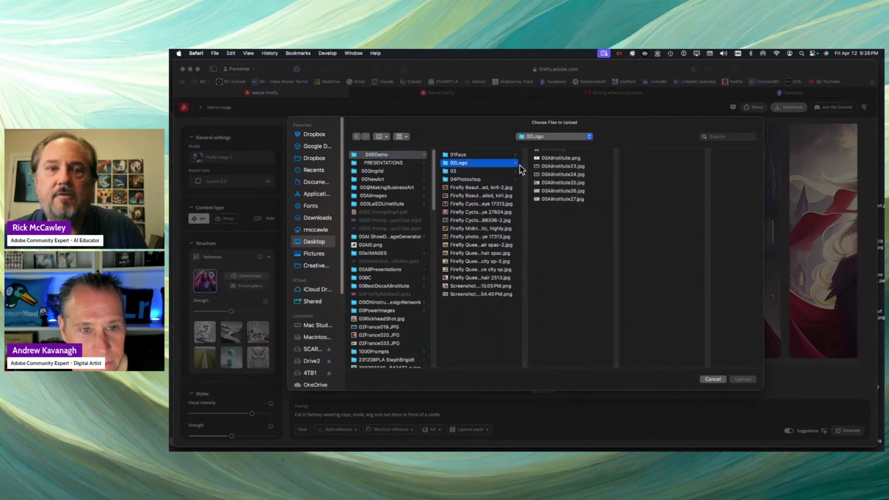
click(490, 158)
click(477, 180)
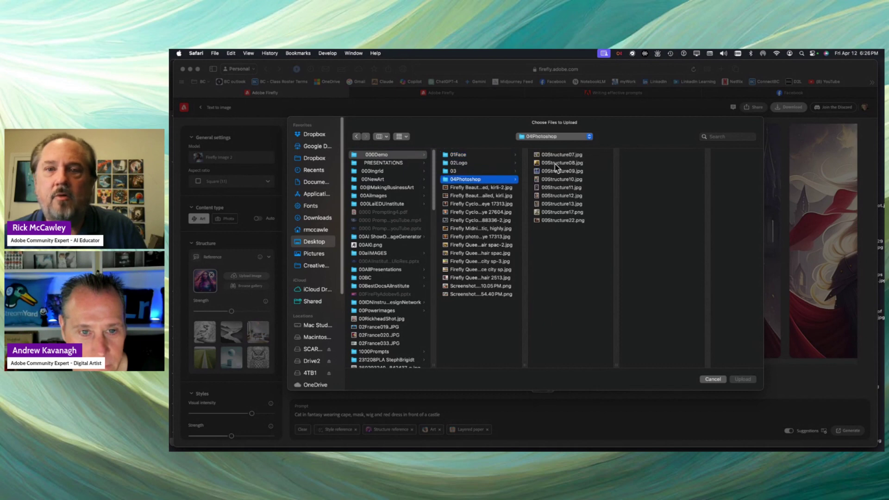
Step: Upload 00Structure08.jpg as the structure reference and generate new images from the castle prompt
click(557, 165)
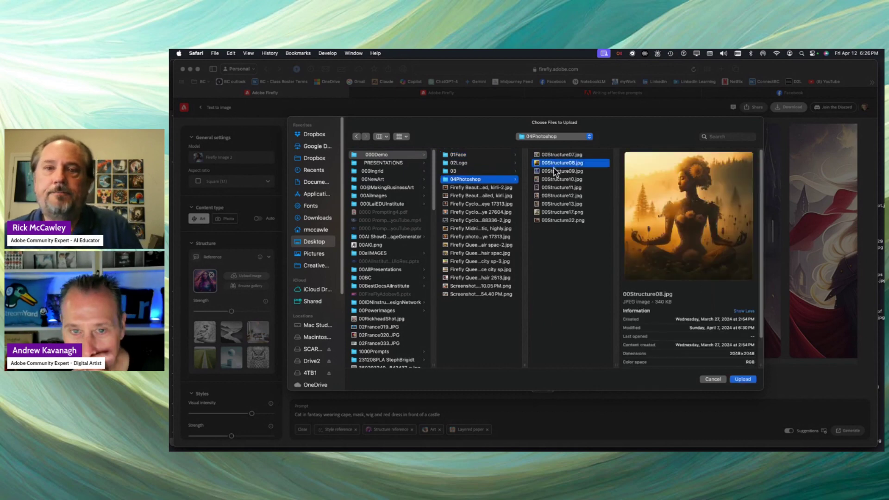
click(555, 171)
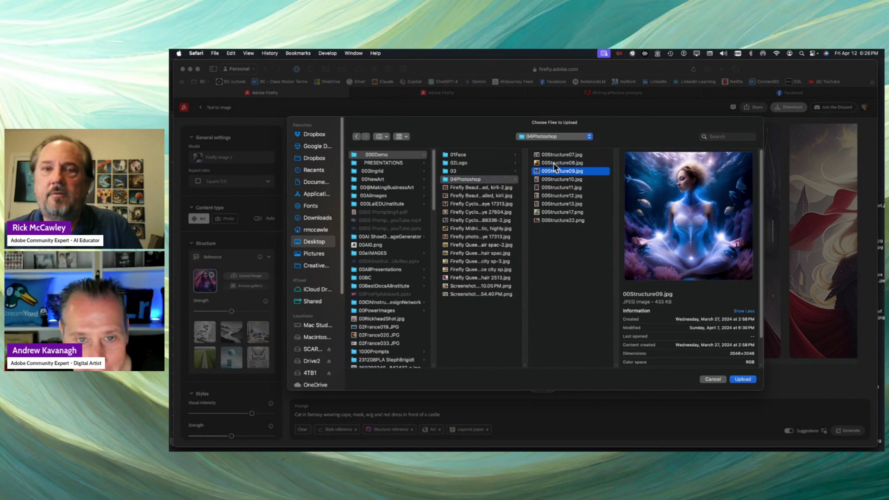
click(554, 163)
click(742, 381)
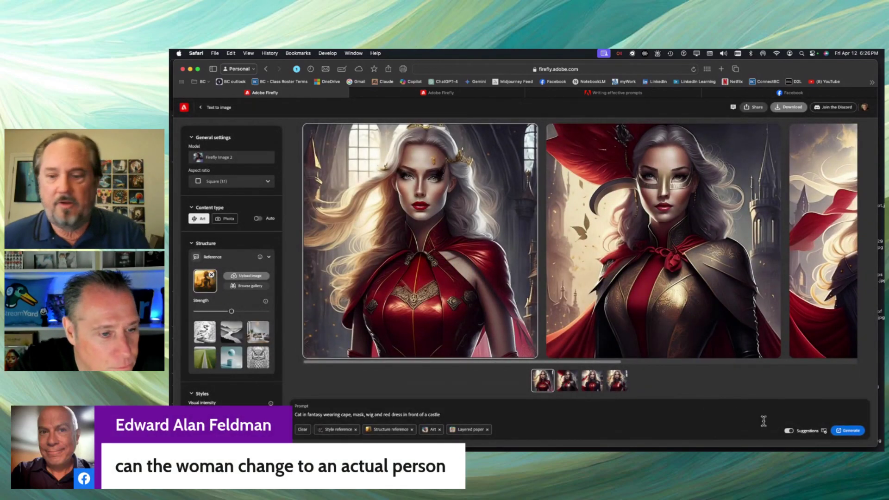
click(847, 431)
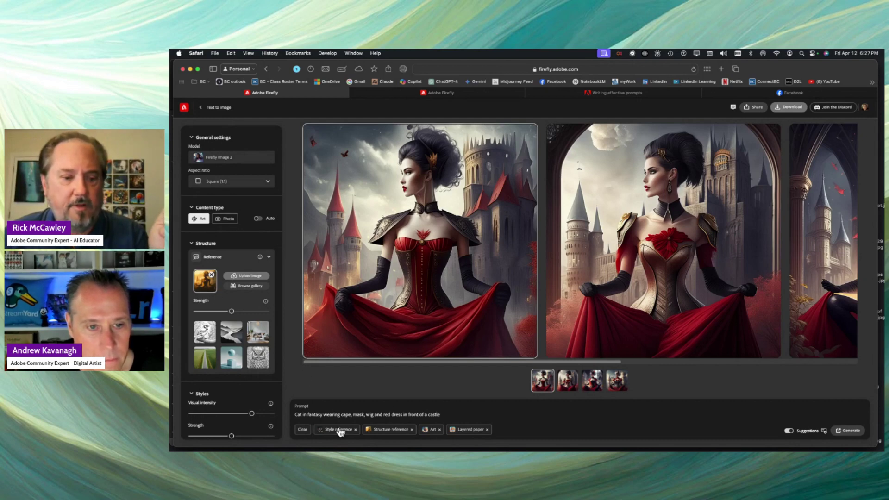
Step: Change the content type from Art to Photo and remove the Layered paper effect
mouse_move(389, 434)
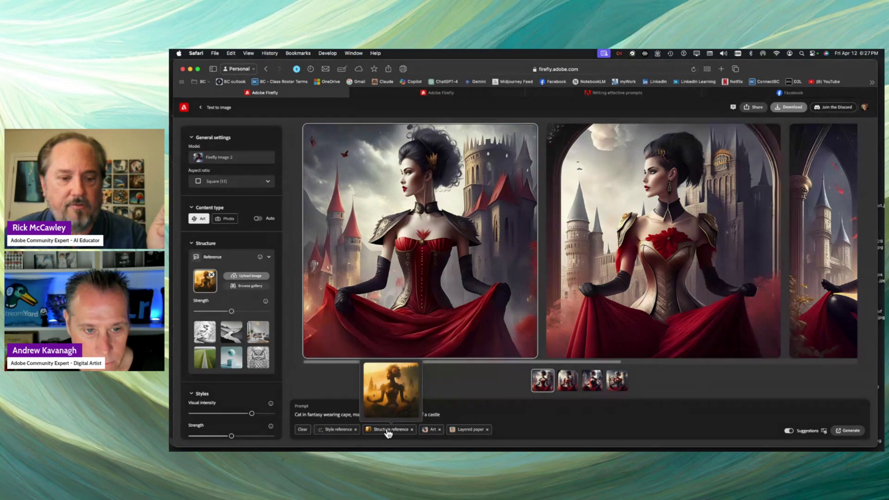
mouse_move(343, 433)
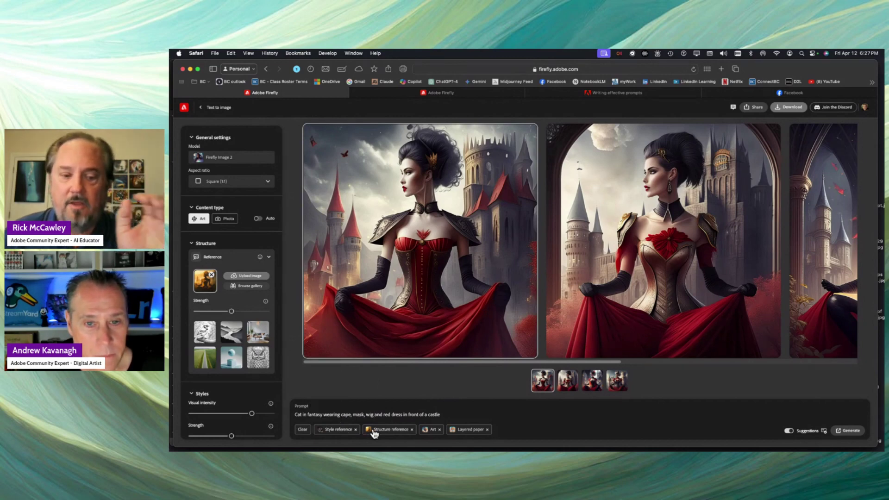
click(440, 433)
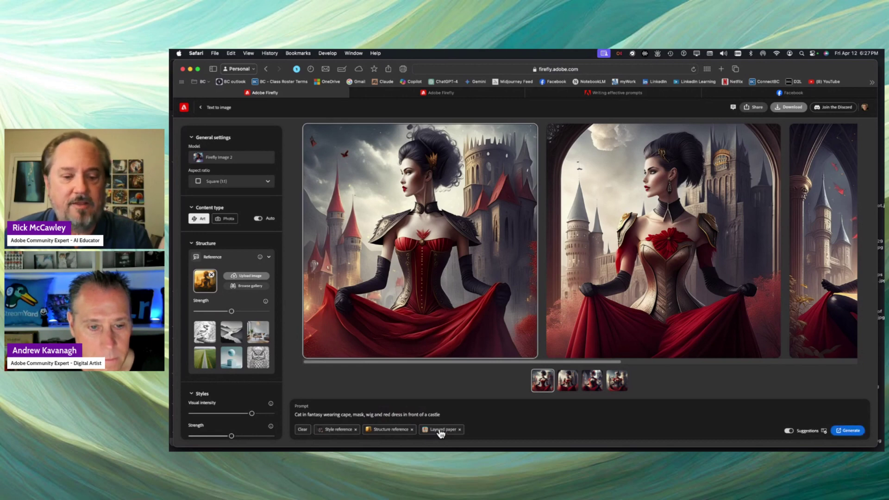
click(228, 222)
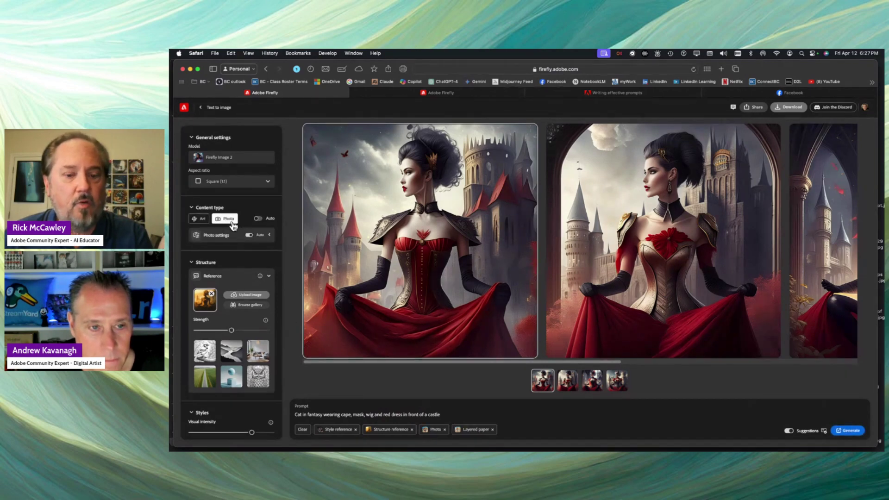
click(493, 431)
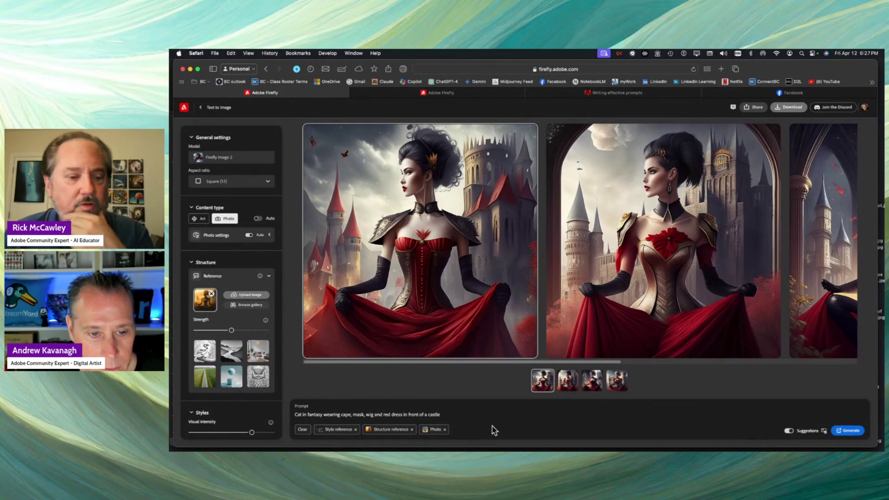
Step: Generate the photo versions of the castle prompt and look through the results to the last one
click(850, 431)
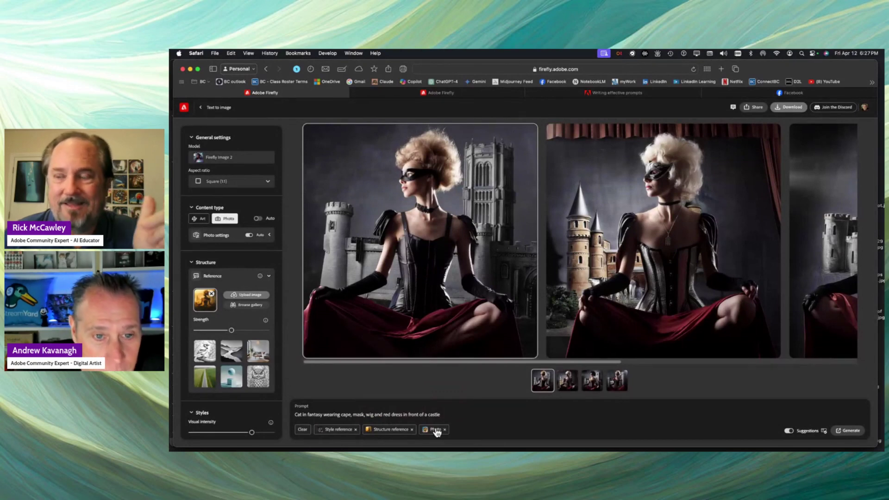
scroll(649, 296, right, 5)
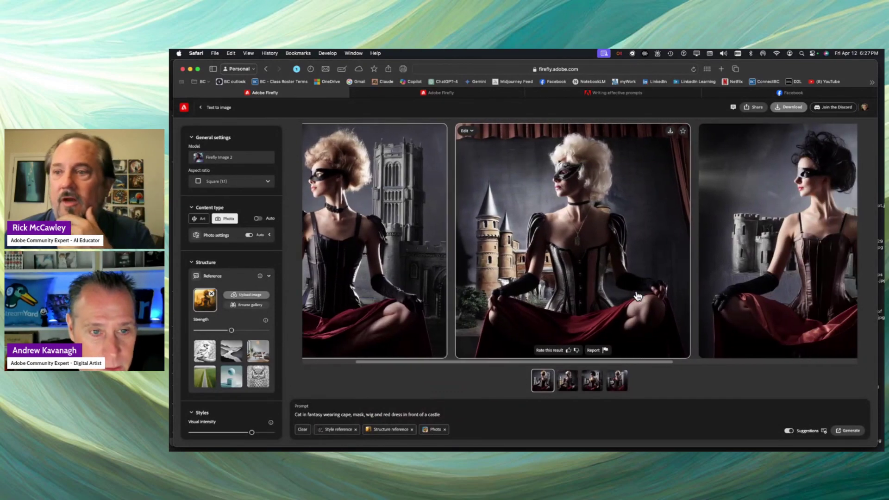
scroll(635, 297, right, 5)
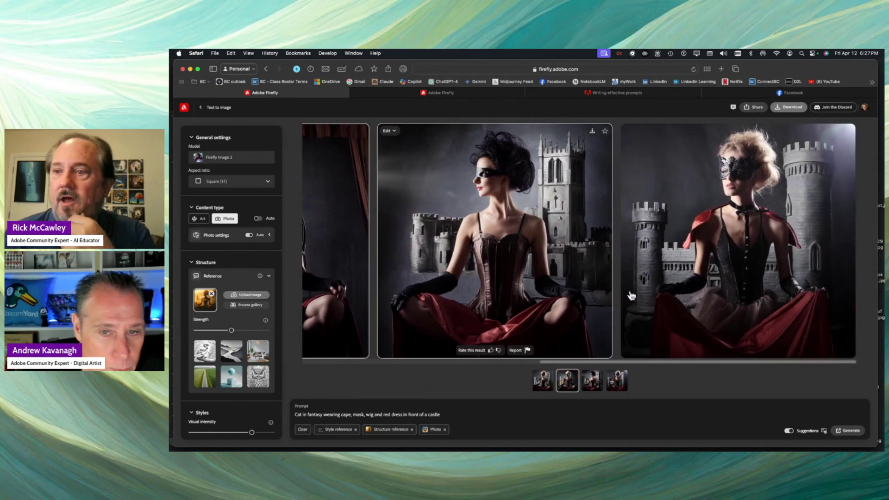
Step: Insert "mountain top ice castle" into the prompt directly before "front of a castle"
scroll(616, 296, left, 5)
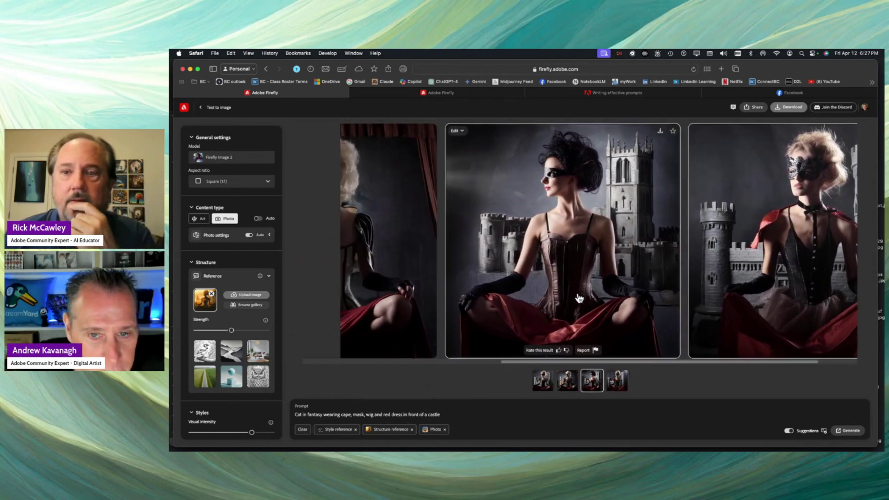
scroll(579, 297, left, 5)
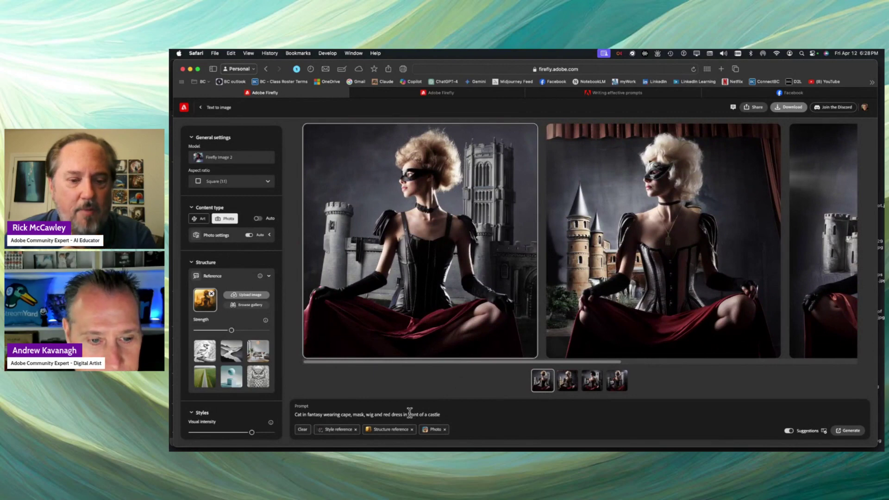
click(409, 414)
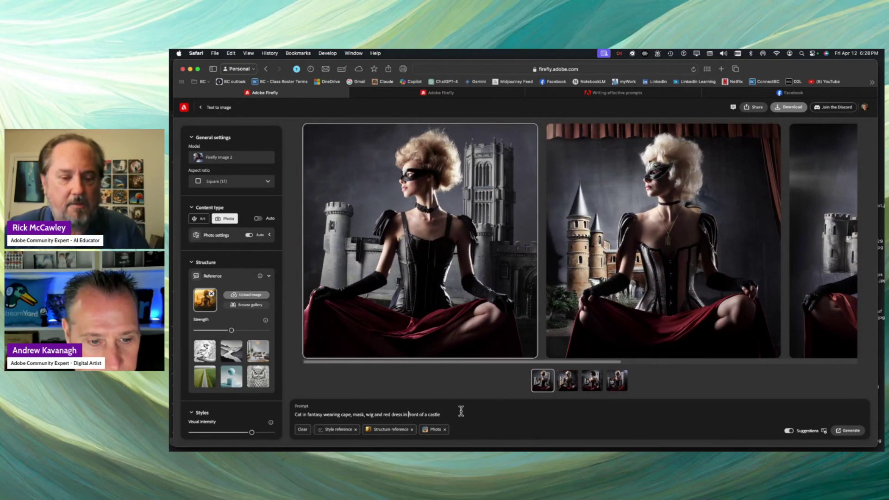
text(mounta)
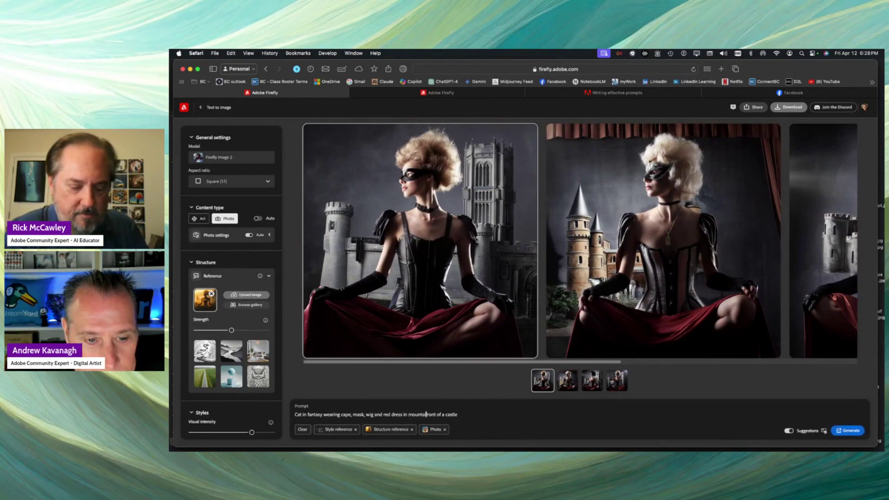
text(in top )
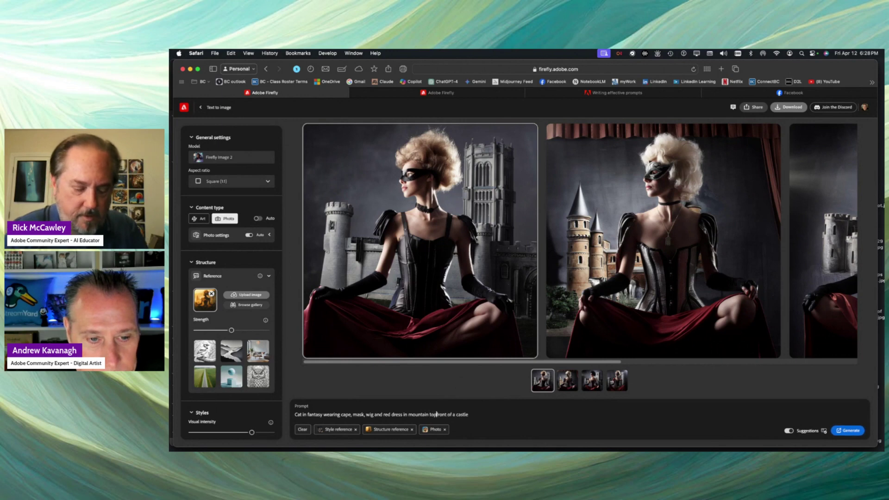
text(ice cas)
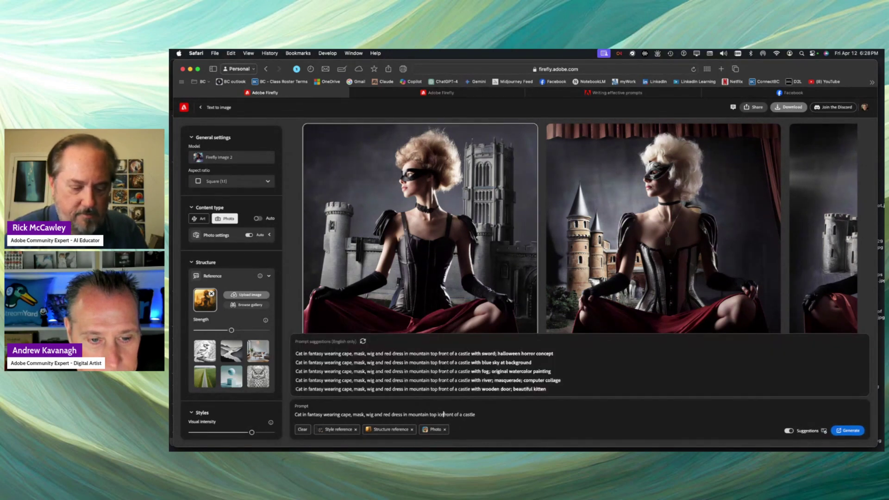
text(tle)
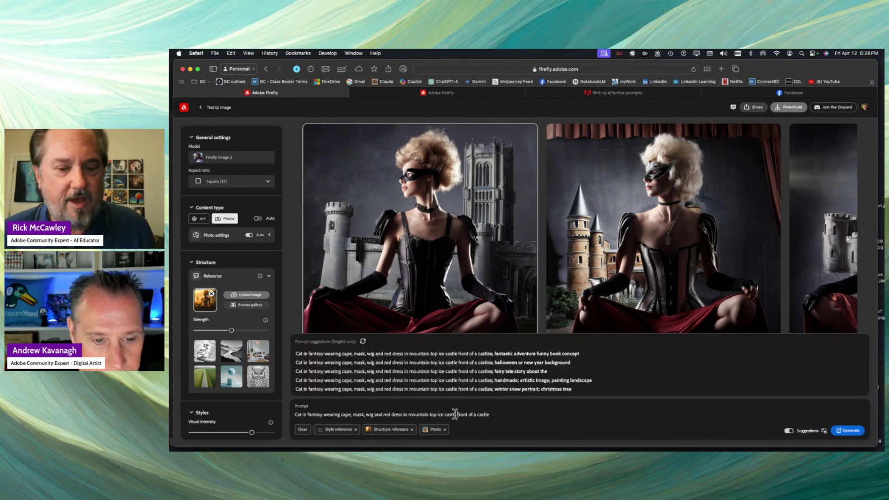
Step: Generate the mountain top ice castle images and look through the results, returning to the second one
click(850, 432)
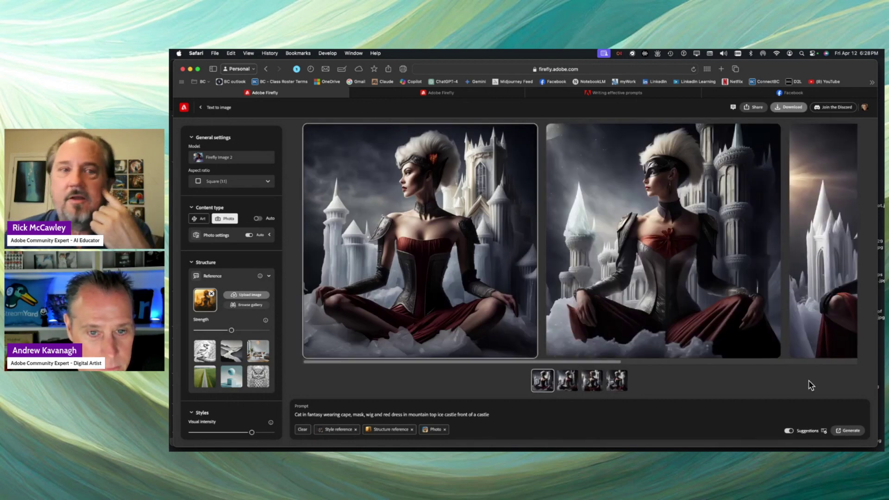
scroll(651, 266, right, 3)
scroll(651, 265, right, 5)
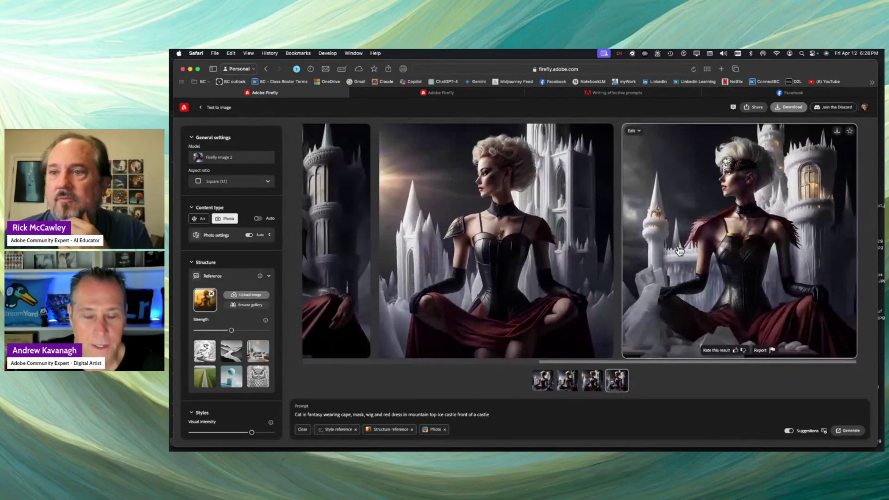
scroll(602, 250, left, 3)
scroll(602, 250, left, 3)
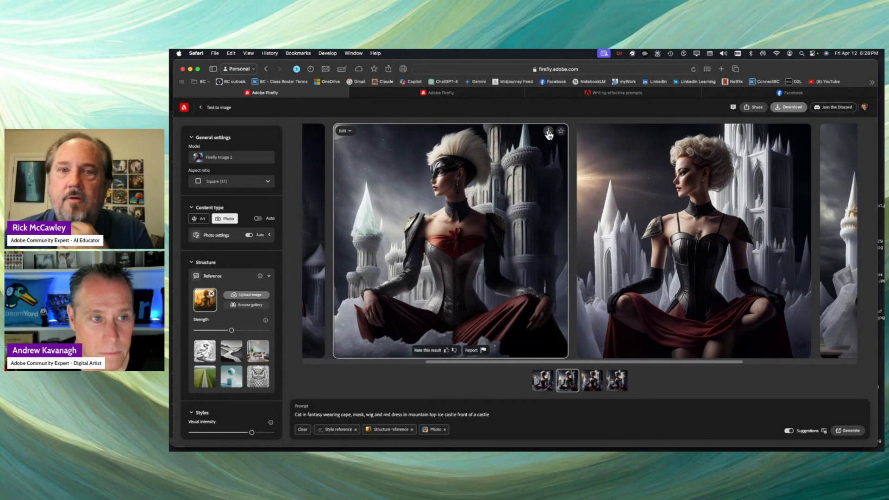
Step: Submit the second ice castle image to the Community, accepting the public profile details and submission guidelines
click(756, 110)
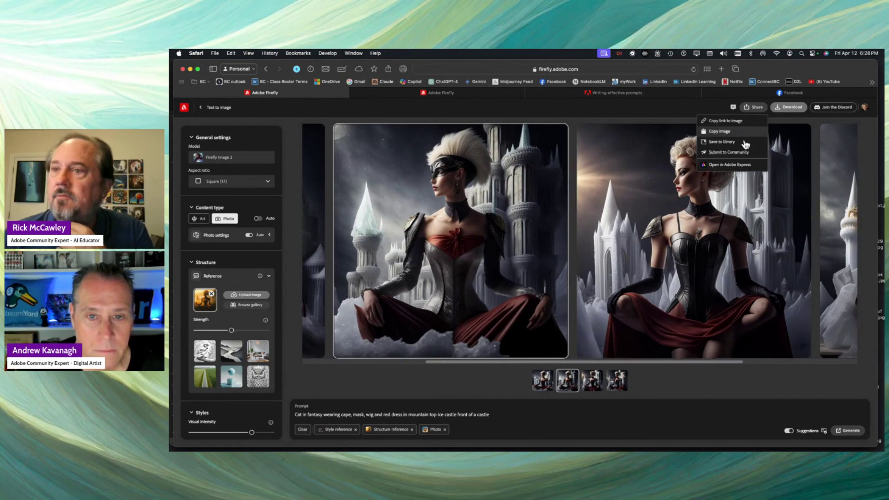
click(740, 153)
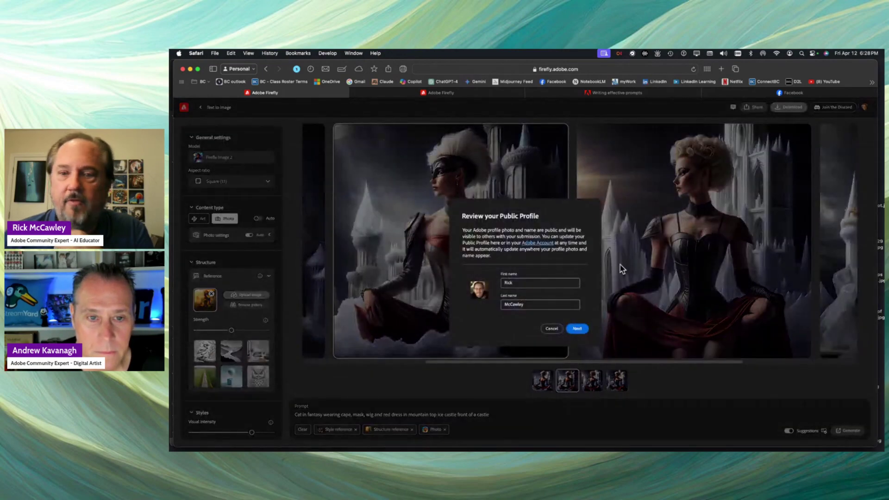
click(578, 330)
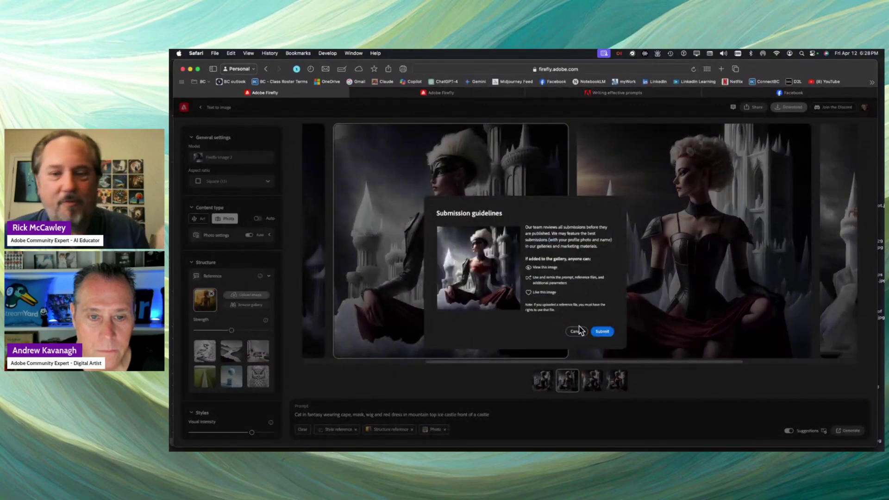
click(598, 332)
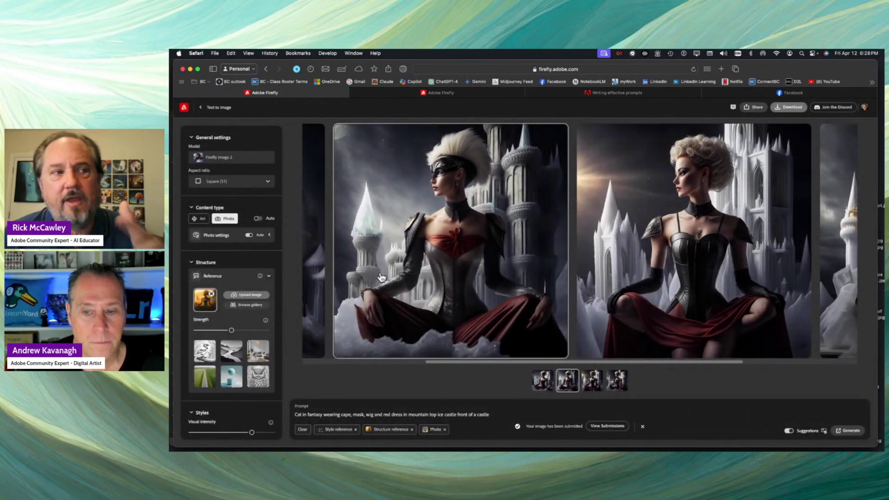
Step: Set the aspect ratio to Portrait (3:4) and apply the Cyberpunk effect from the full list of effects
click(237, 184)
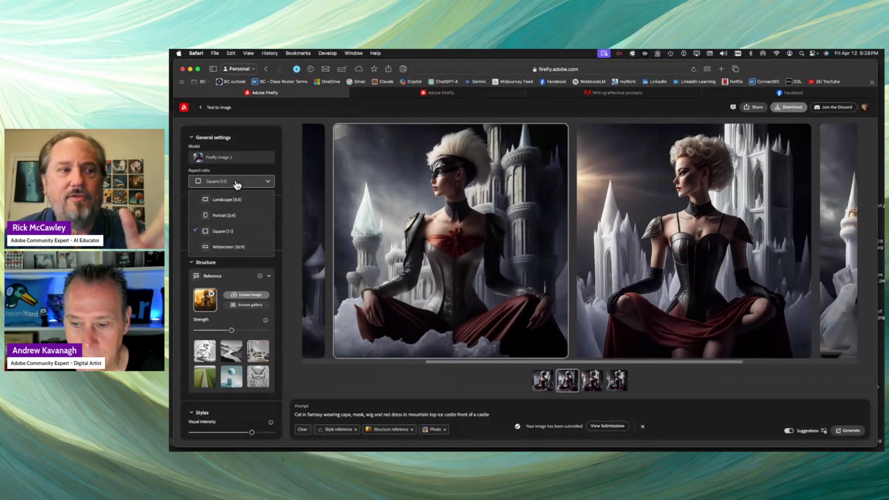
click(232, 216)
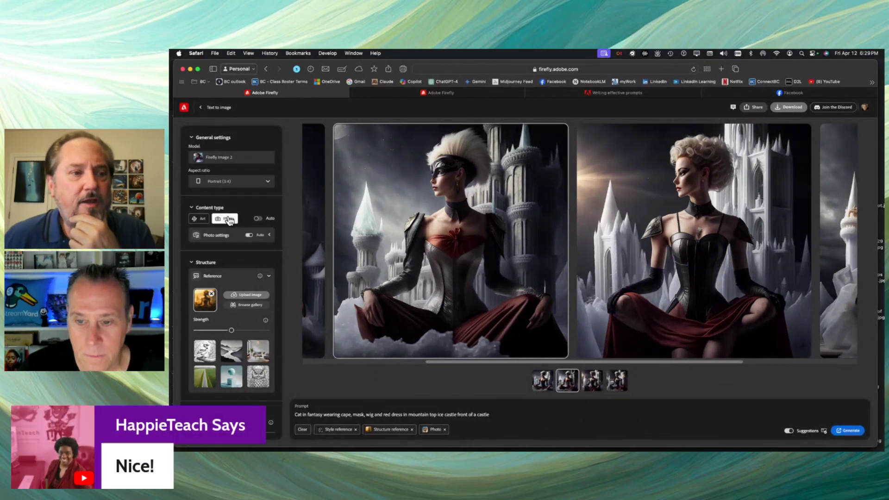
scroll(241, 287, down, 6)
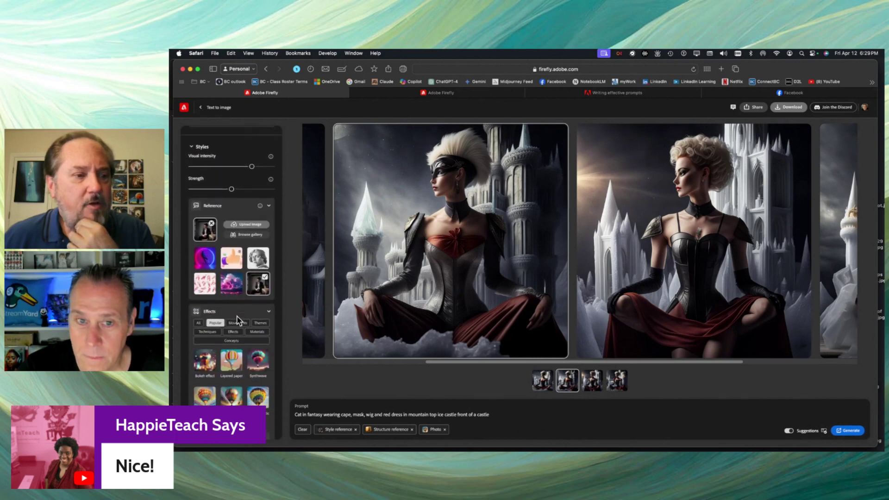
scroll(237, 320, down, 3)
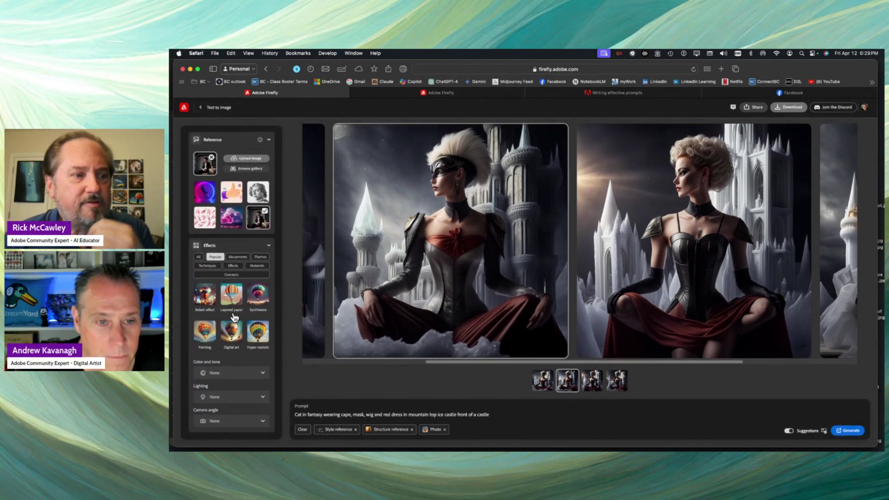
click(200, 259)
scroll(235, 347, down, 3)
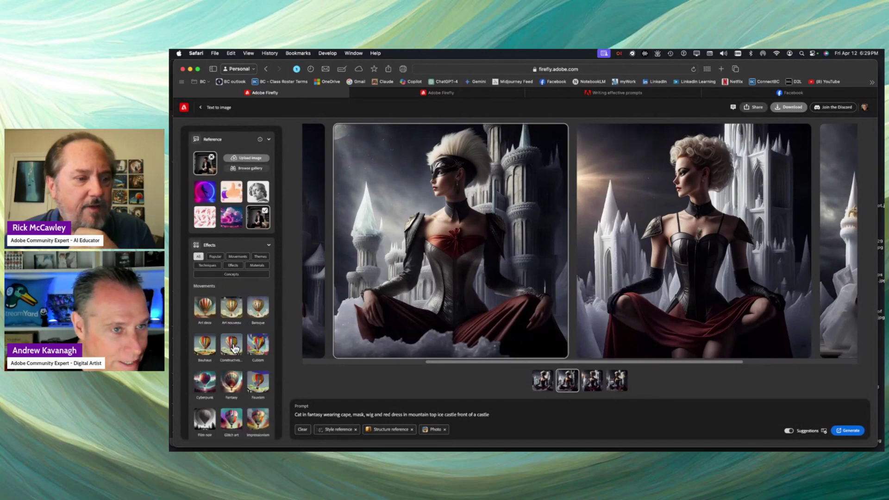
click(208, 284)
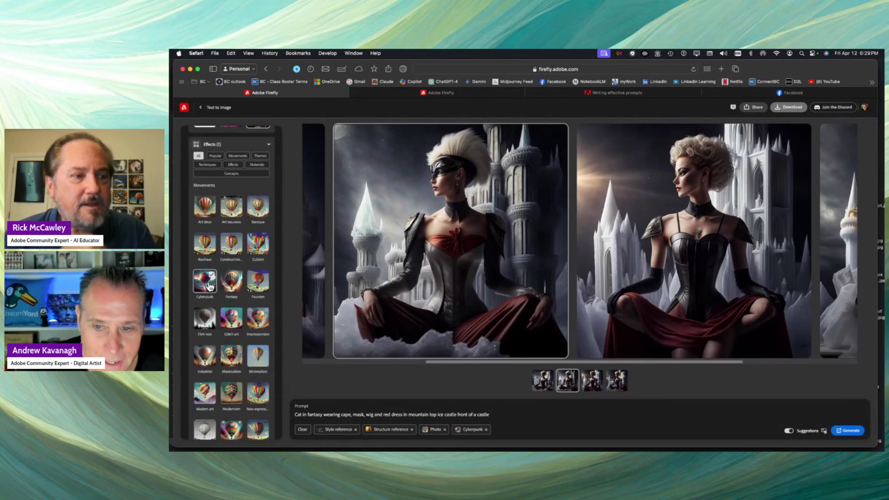
Step: Generate the cyberpunk portrait images, look back to the first results and mark the second image as a favorite
click(847, 431)
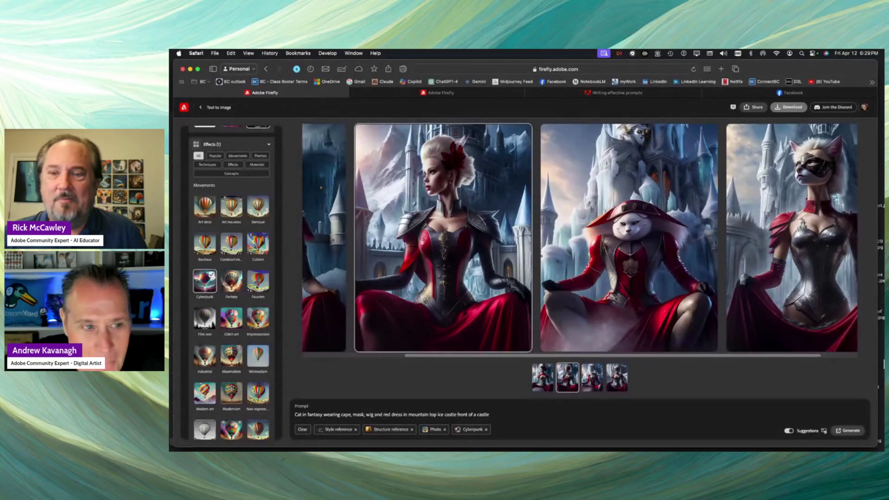
scroll(504, 226, left, 5)
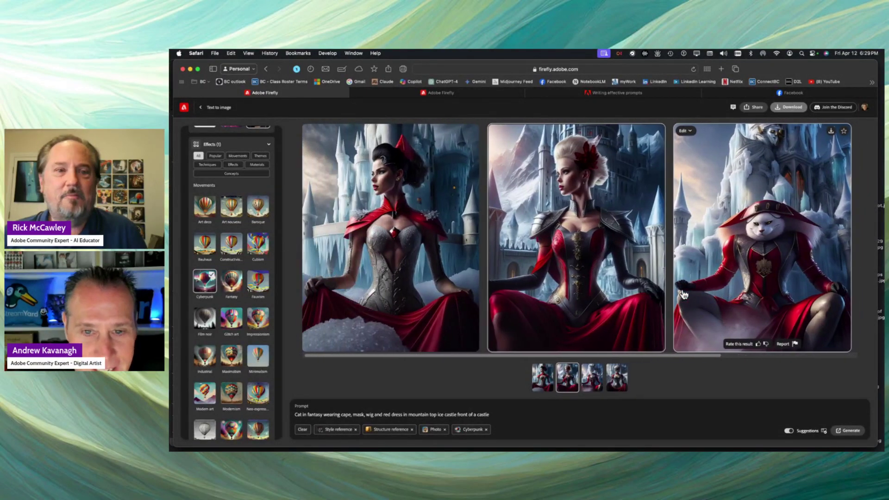
mouse_move(508, 237)
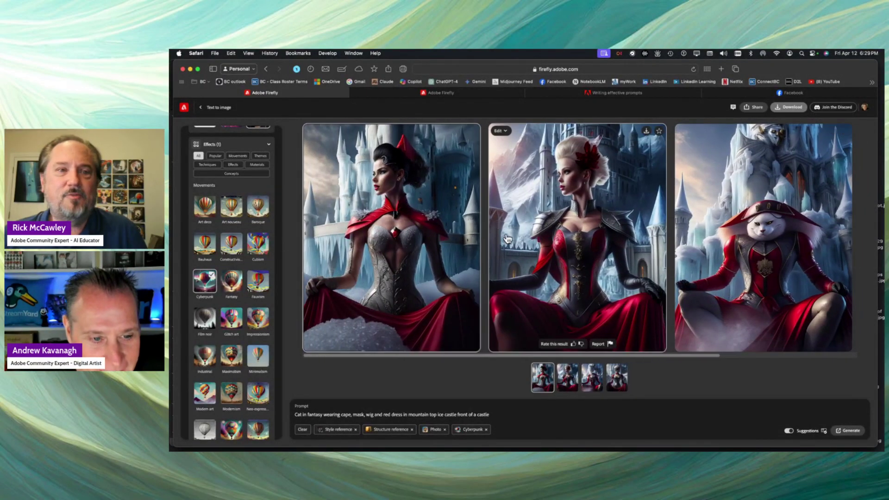
click(659, 134)
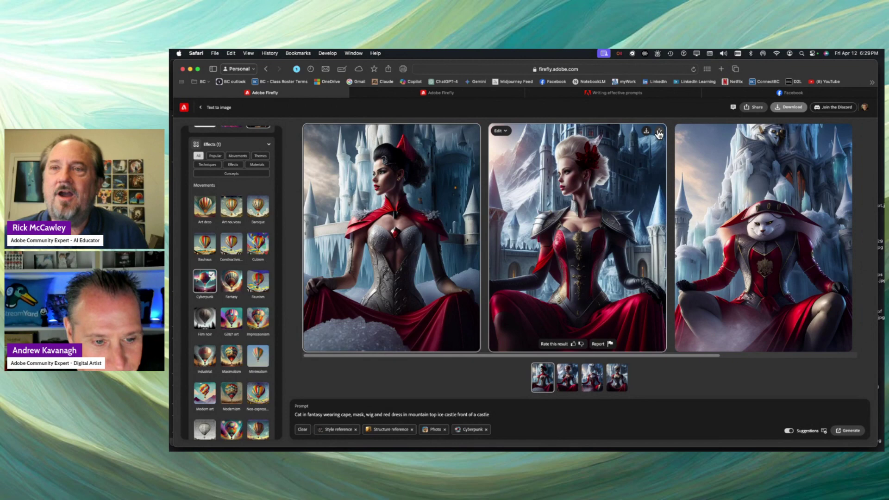
click(460, 133)
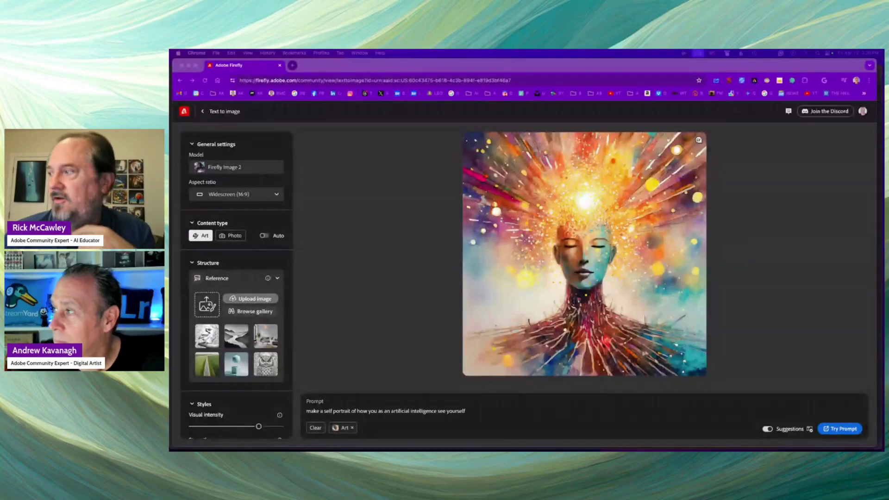
drag(883, 185, 855, 147)
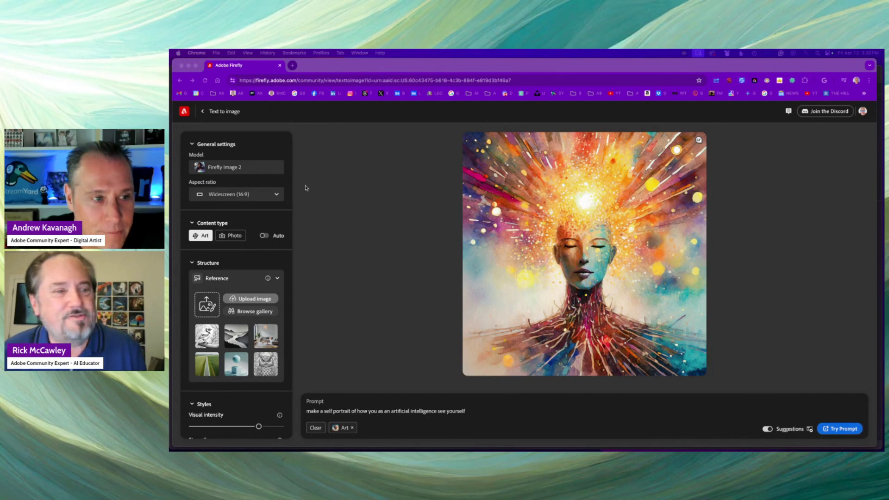
click(277, 195)
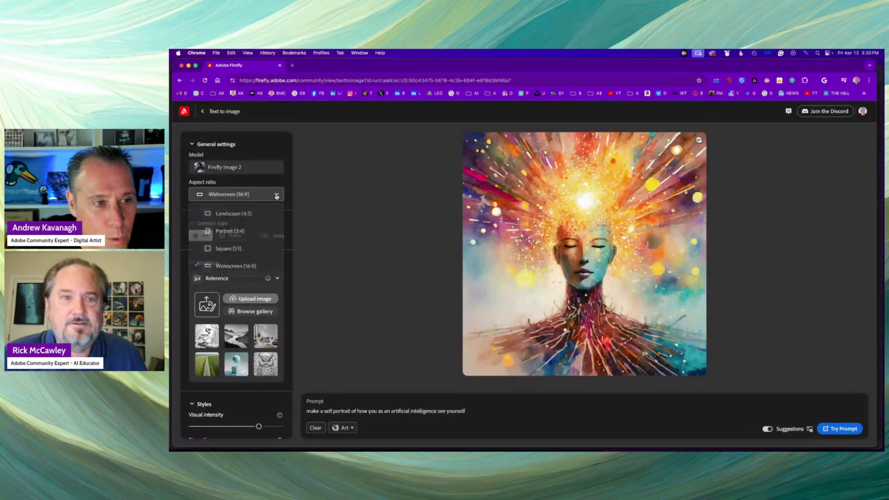
click(277, 195)
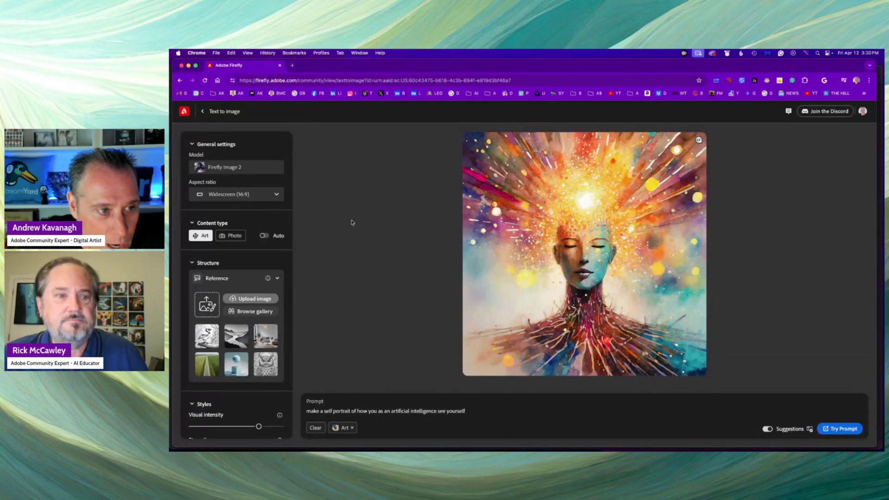
click(254, 298)
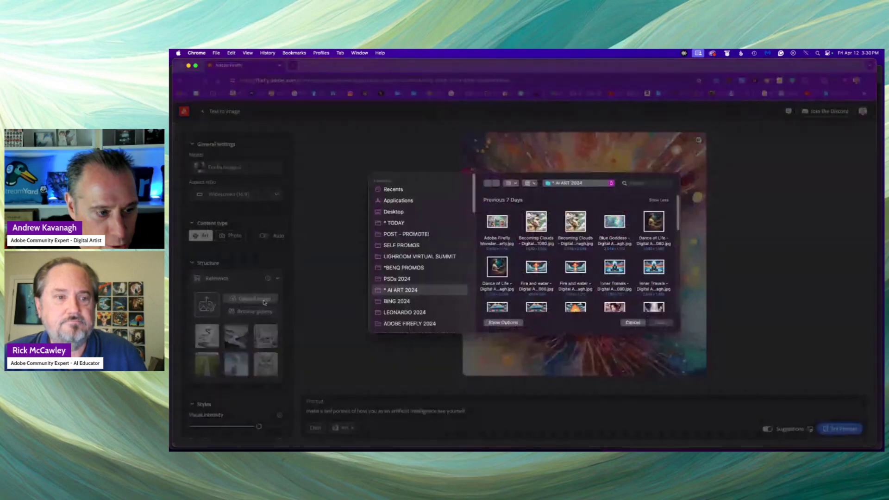
click(633, 323)
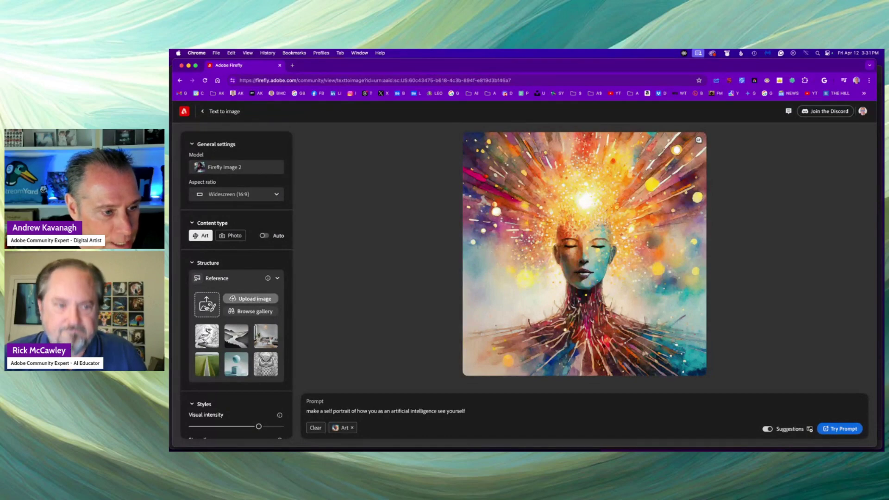
Step: Upload the pexels 708774 JPG from the * TODAY folder as the structure reference and set its strength to the maximum
click(206, 306)
click(396, 223)
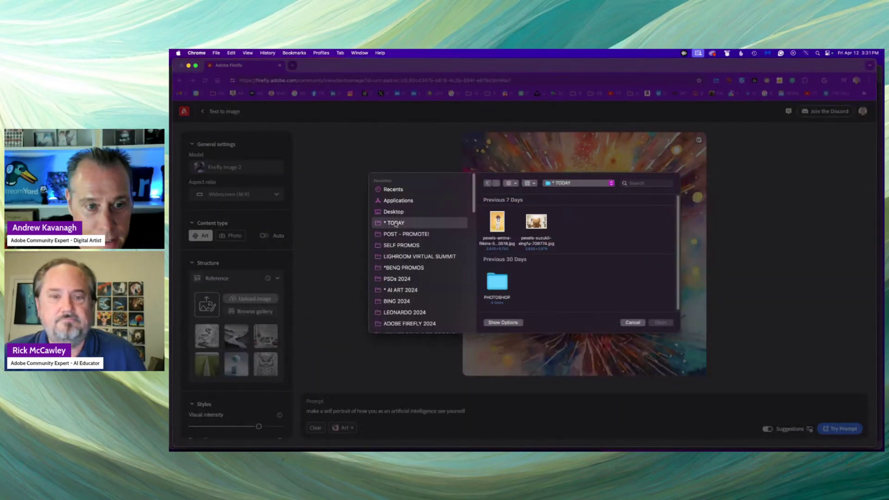
click(537, 223)
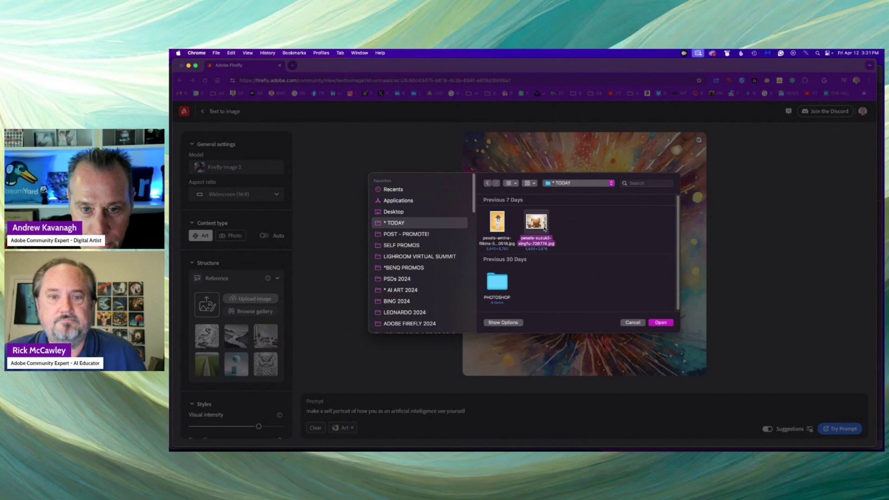
click(662, 323)
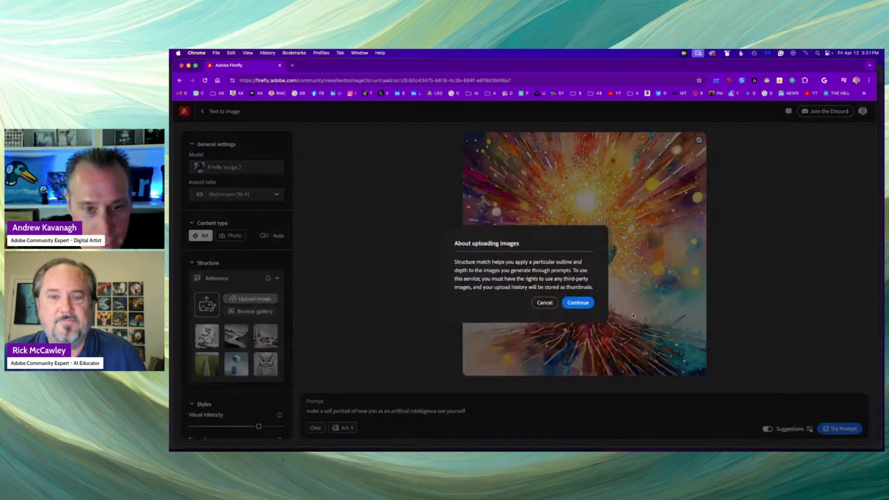
click(580, 302)
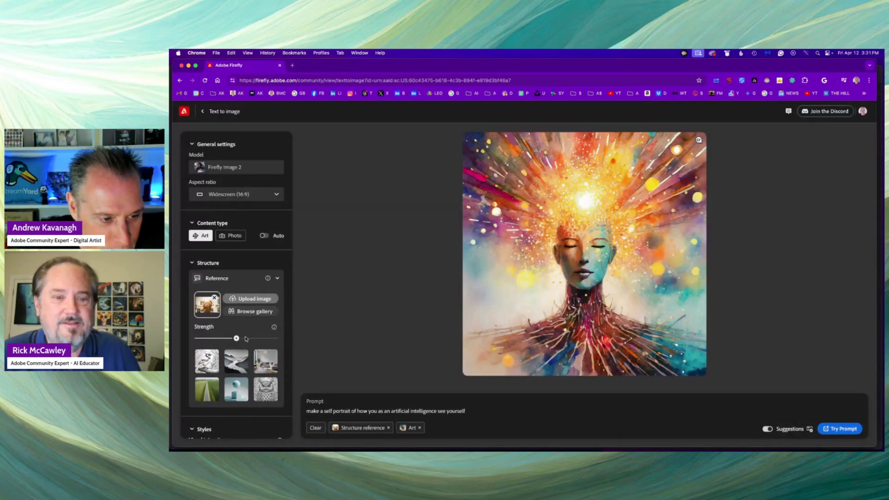
drag(254, 341, 271, 341)
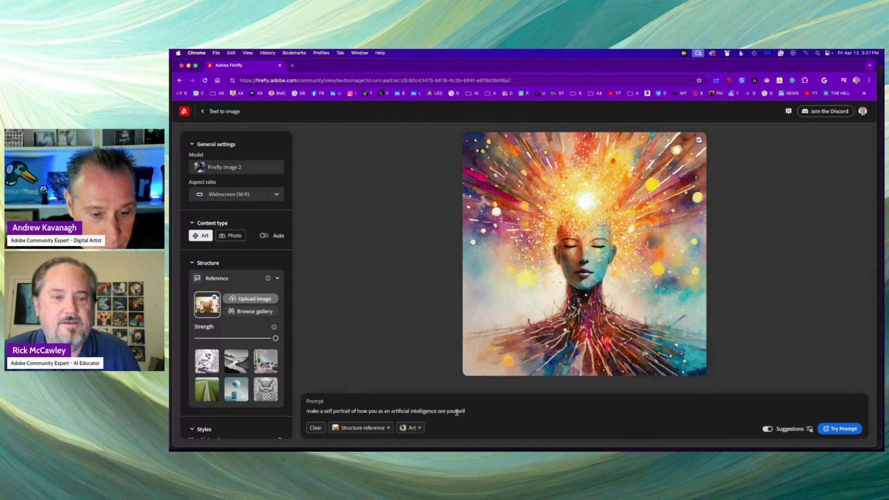
Step: Replace the prompt with "Large vampire teddy bear smiling while standing in front of a wall of photographs, moody lighting" and keep the structure strength at maximum
drag(472, 411, 306, 411)
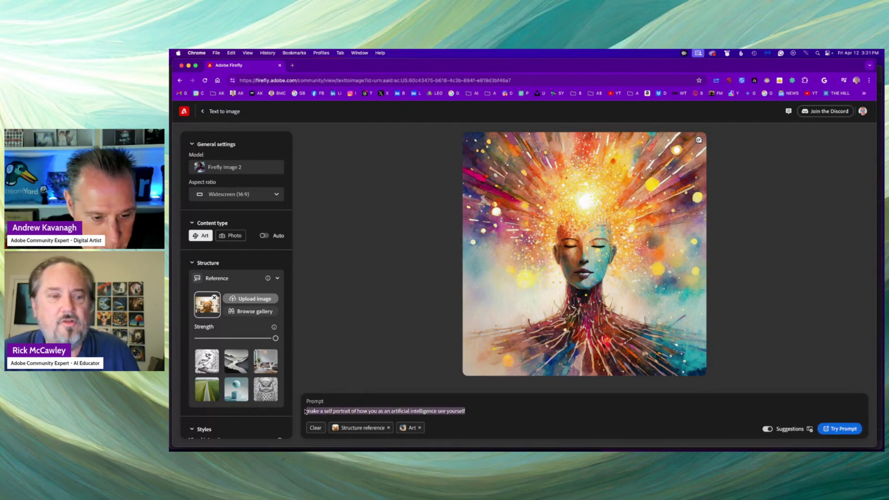
key(BackSpace)
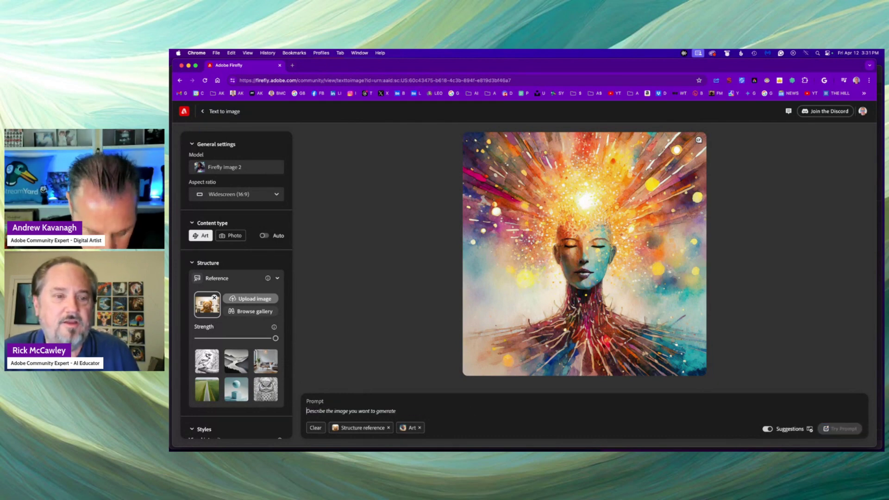
text(Large vampire teddy bear smiling while standing in front of a wall of photographs, moody lighting)
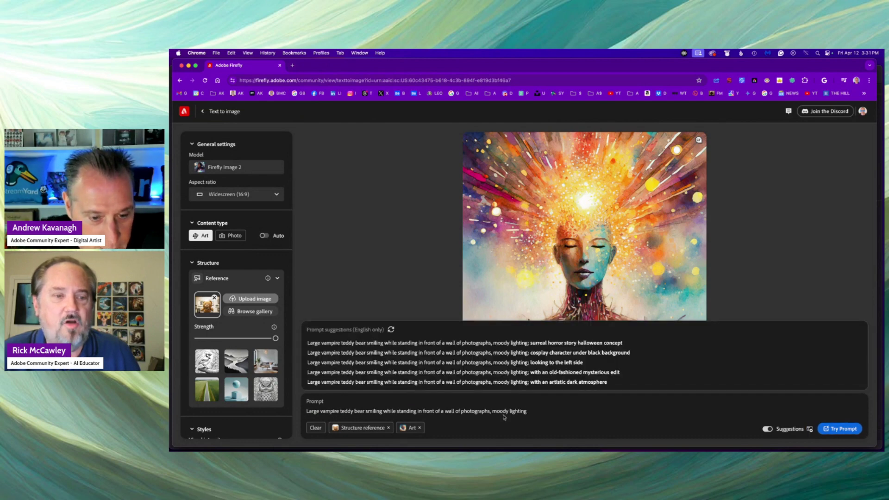
click(462, 428)
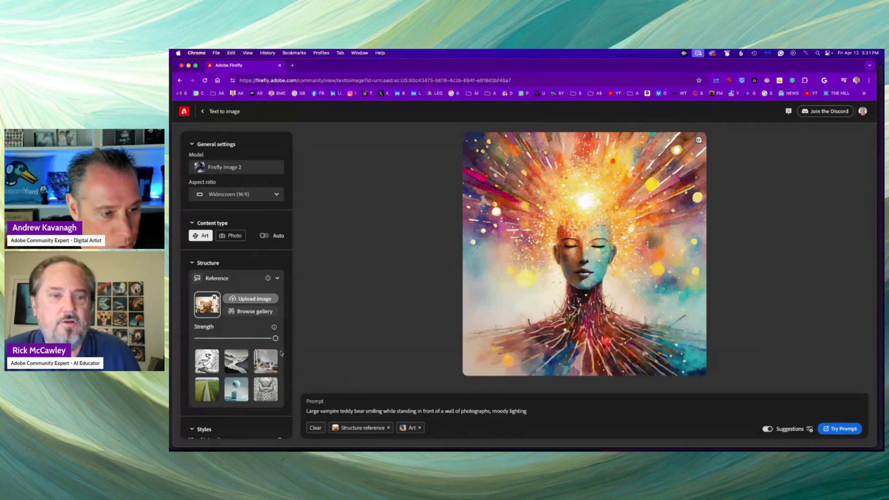
drag(264, 338, 285, 343)
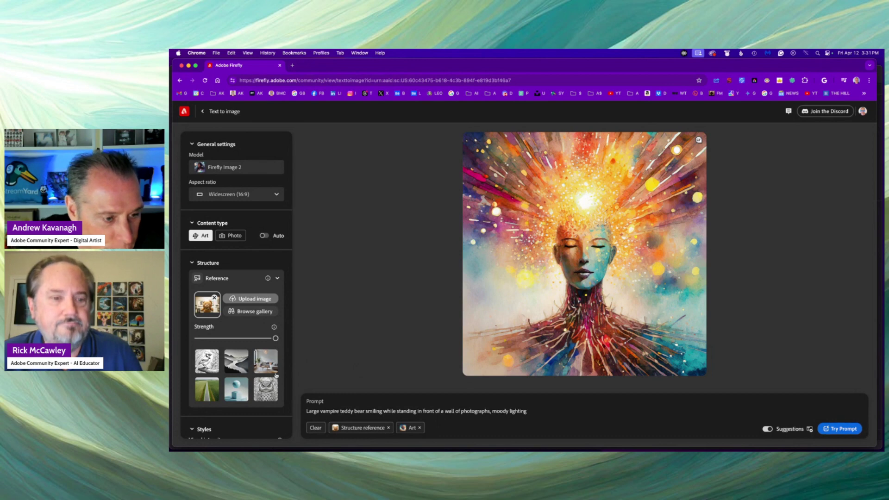
Step: Raise the style's visual intensity close to its maximum and apply the Painting effect from the popular effects
scroll(255, 338, down, 5)
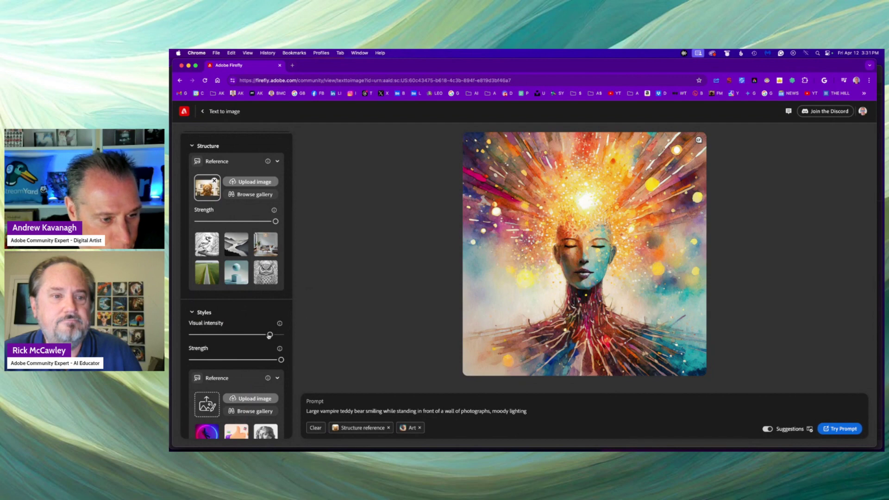
drag(247, 335, 271, 337)
scroll(252, 347, down, 5)
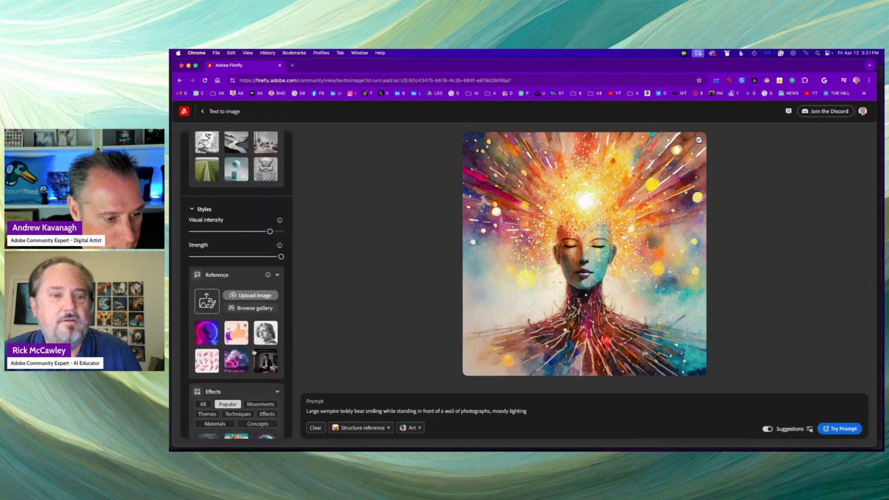
scroll(256, 366, down, 3)
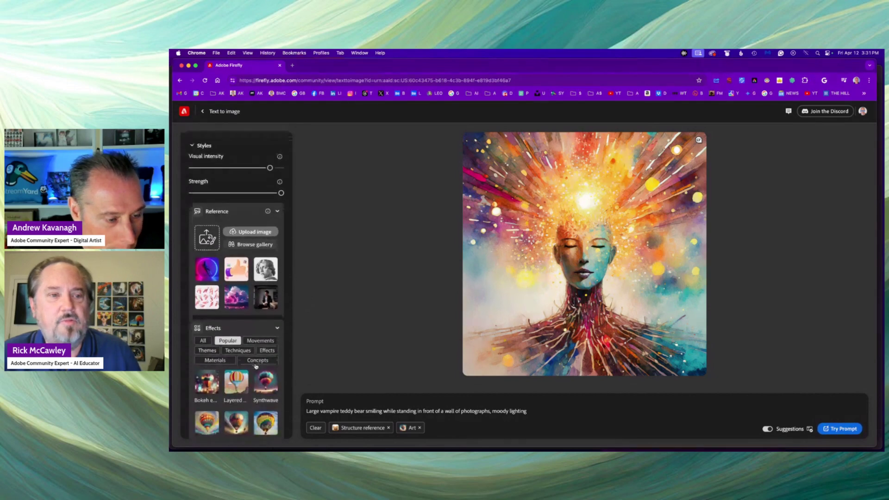
scroll(257, 365, down, 1)
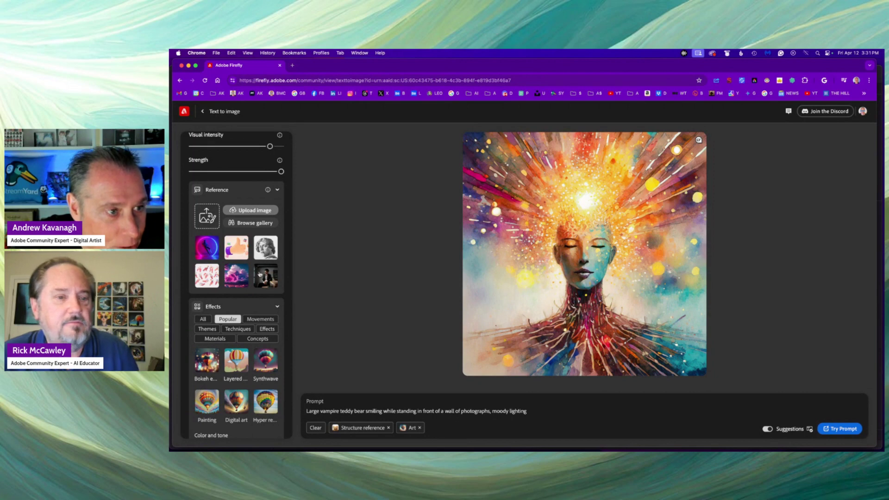
scroll(261, 281, down, 4)
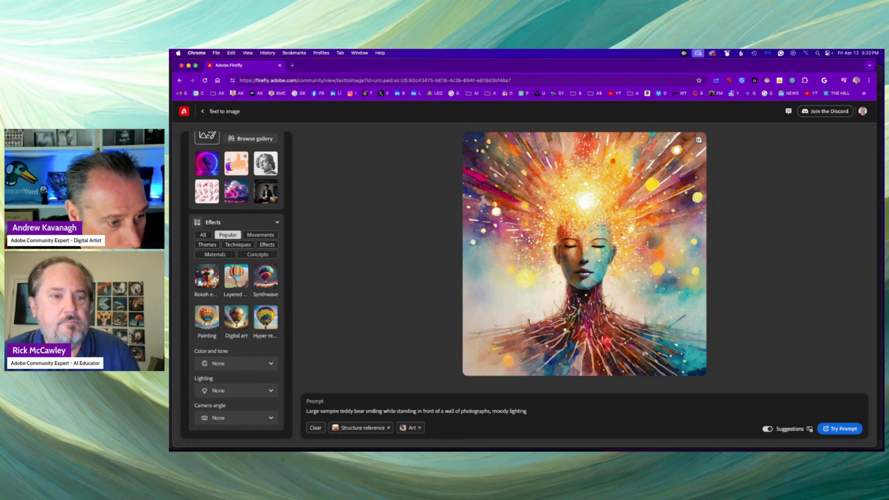
click(207, 320)
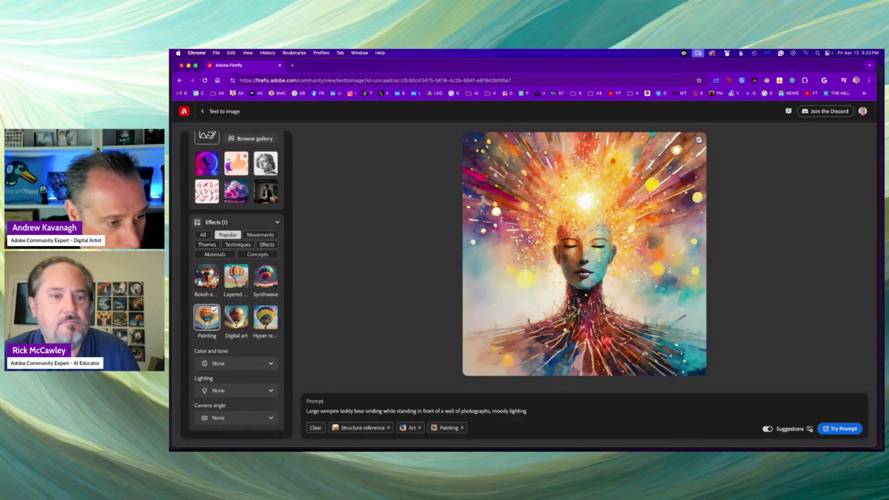
Step: Set the lighting to Dramatic light, leave the color and tone at None, and generate the vampire teddy bear images
click(256, 364)
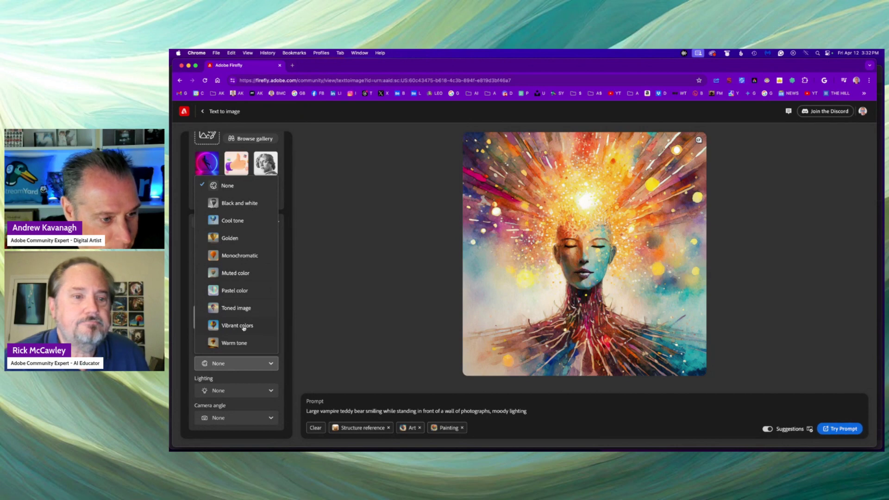
click(238, 363)
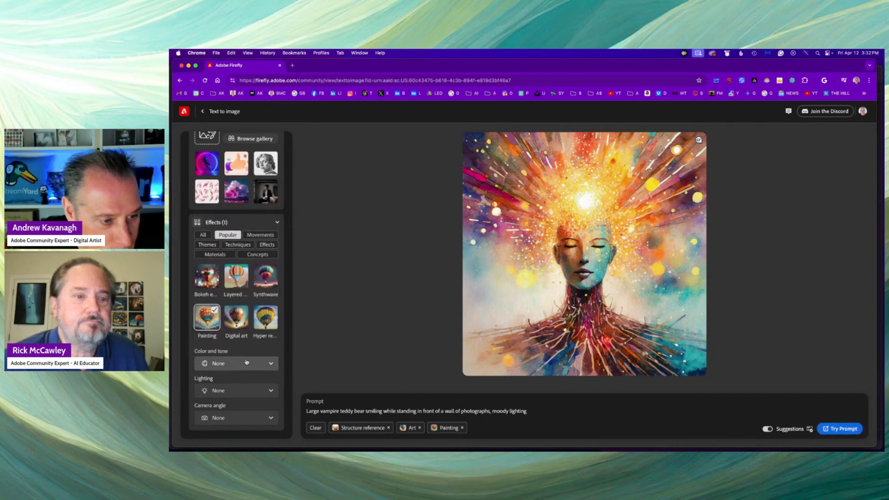
click(245, 393)
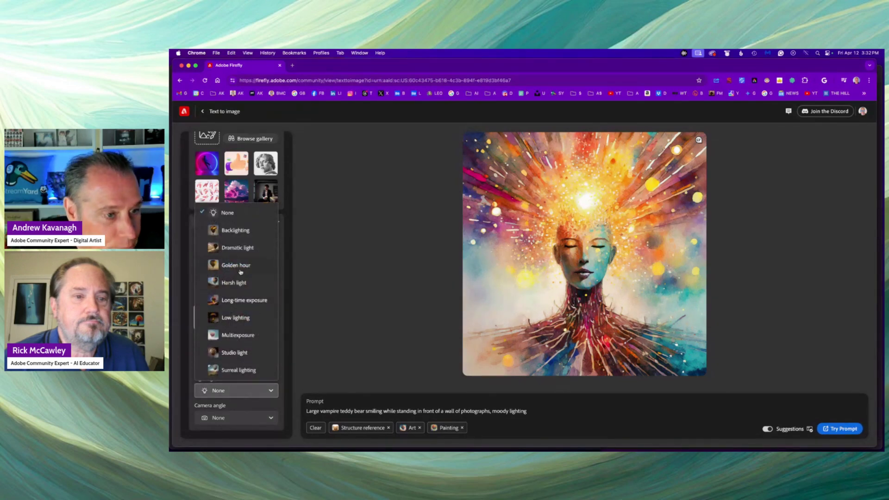
click(251, 249)
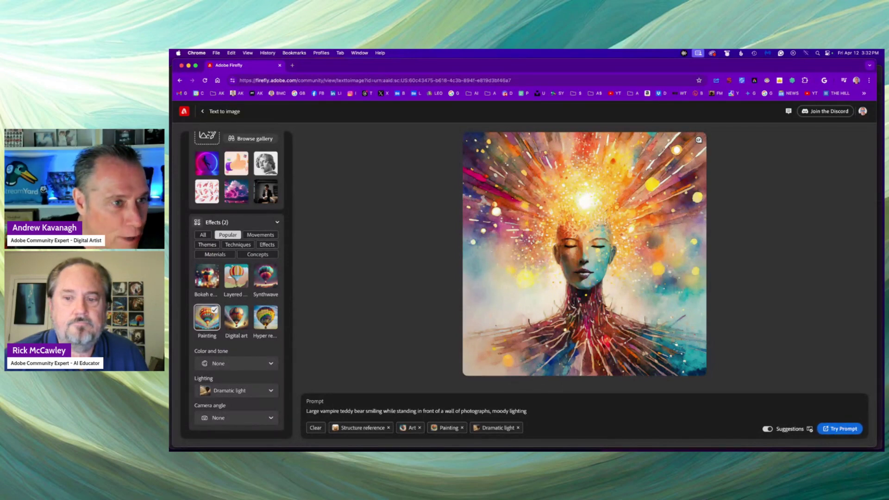
click(836, 428)
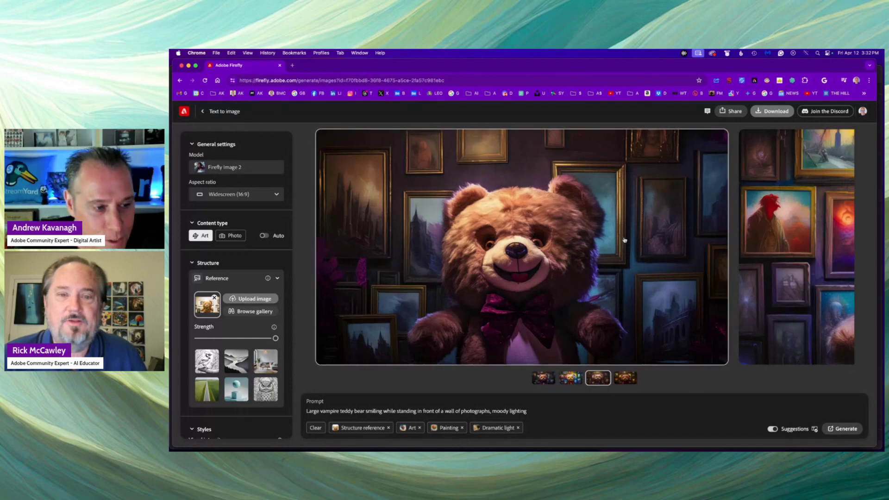
Step: Switch to Finder, preview the original teddy bear photo in the * TODAY folder at large size, and return to Firefly in Chrome
key(super+Tab)
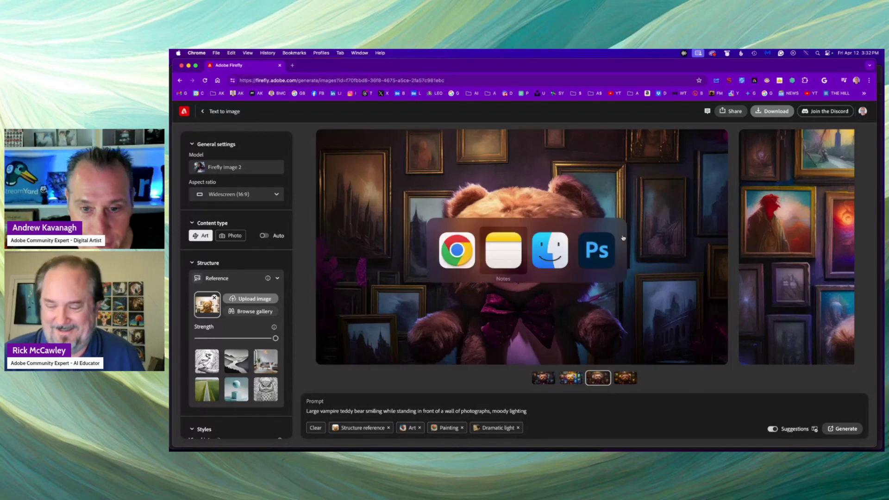
key(super+Tab)
click(412, 151)
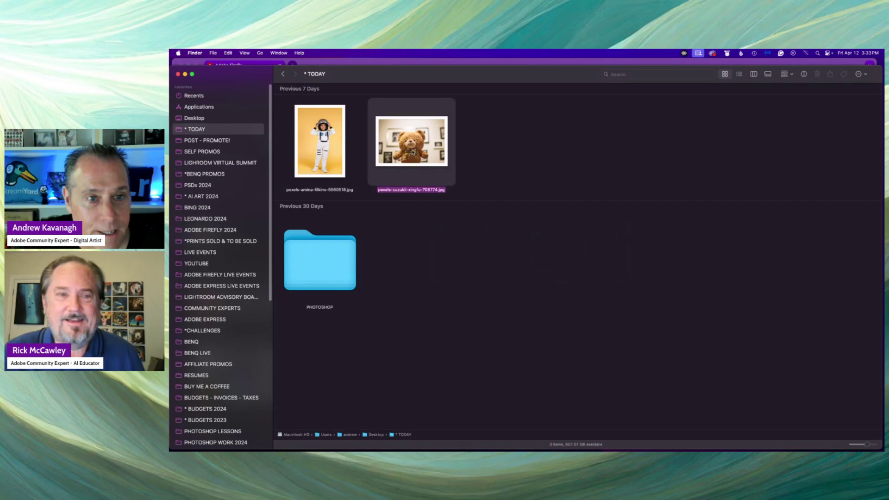
key(space)
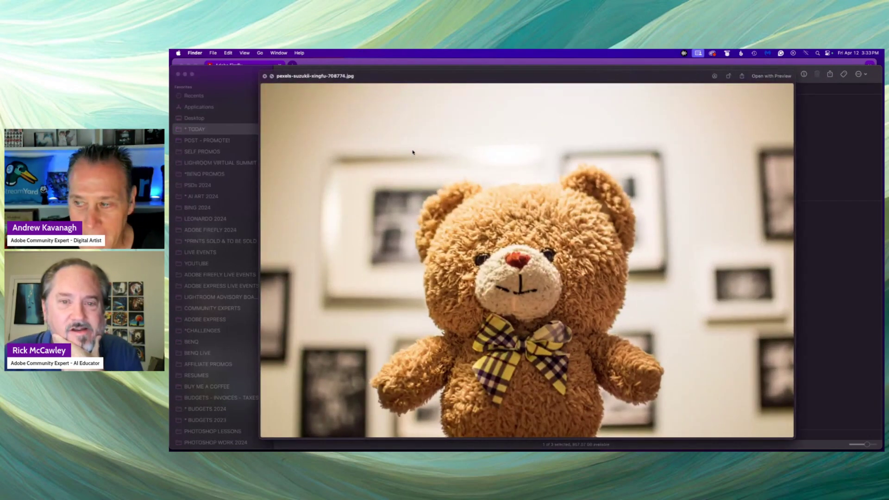
key(space)
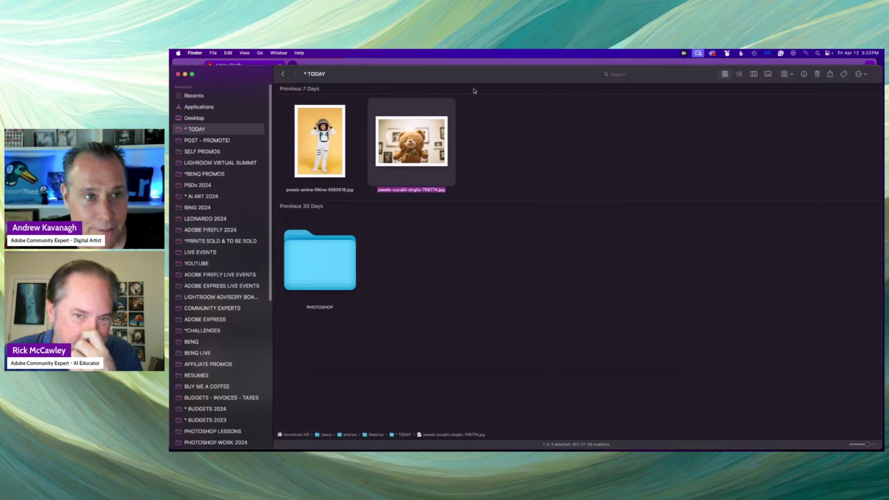
click(431, 62)
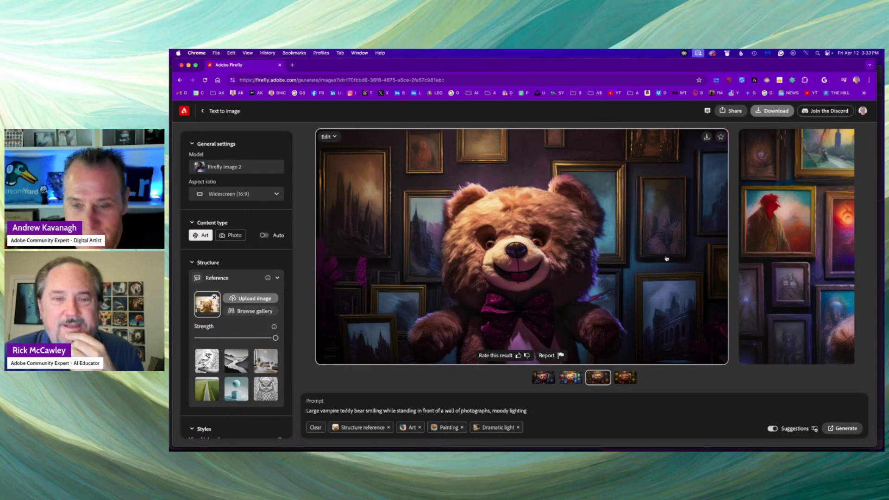
Step: Download the displayed teddy bear image and submit it to the Community, accepting the public profile details and submission guidelines
click(707, 137)
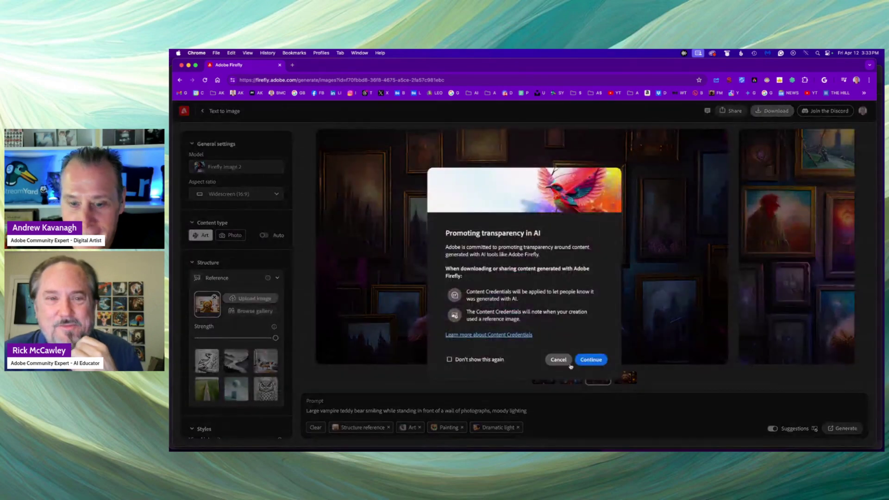
click(593, 360)
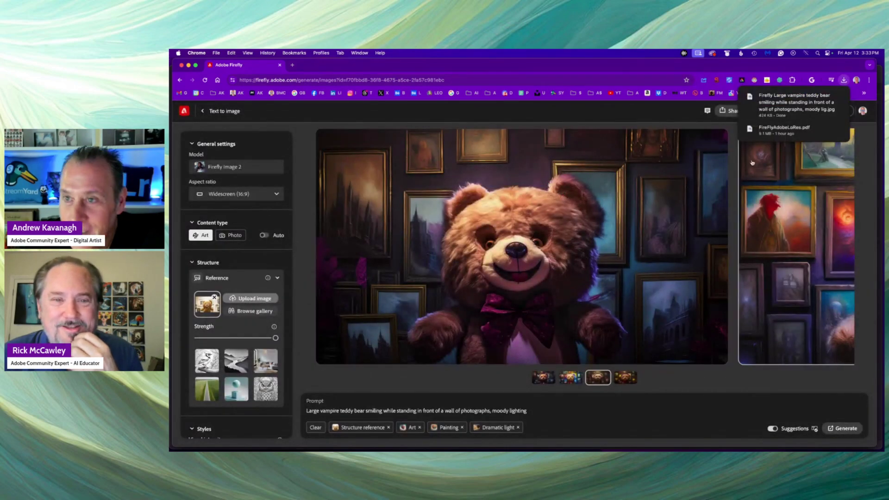
click(728, 112)
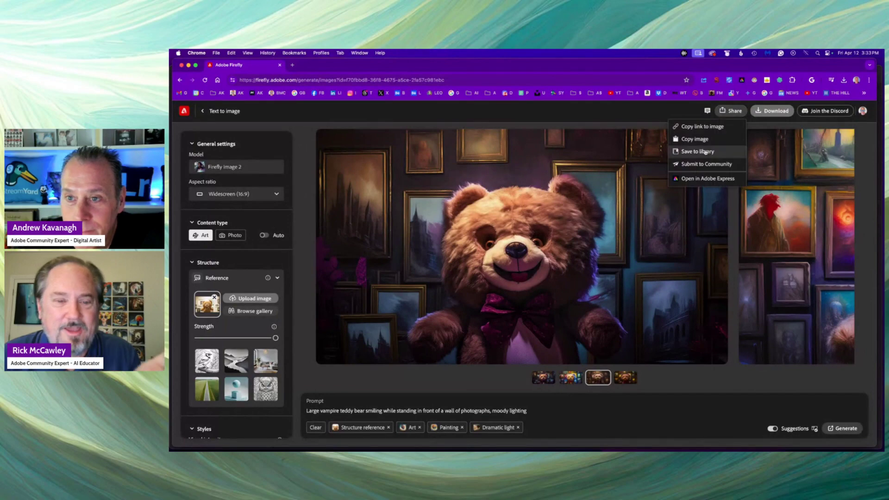
click(703, 165)
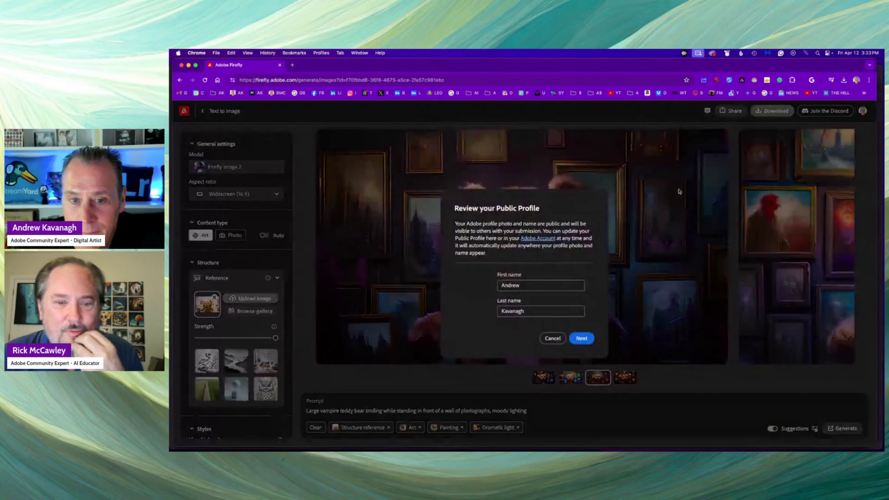
click(581, 338)
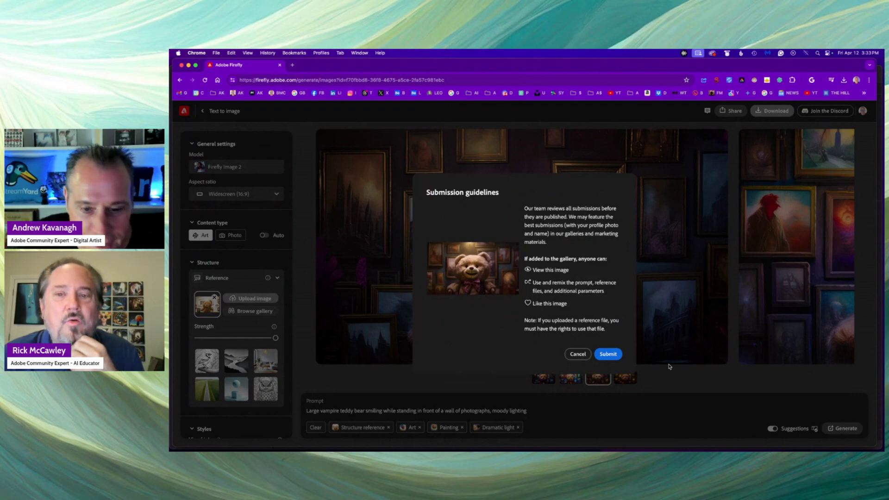
click(608, 354)
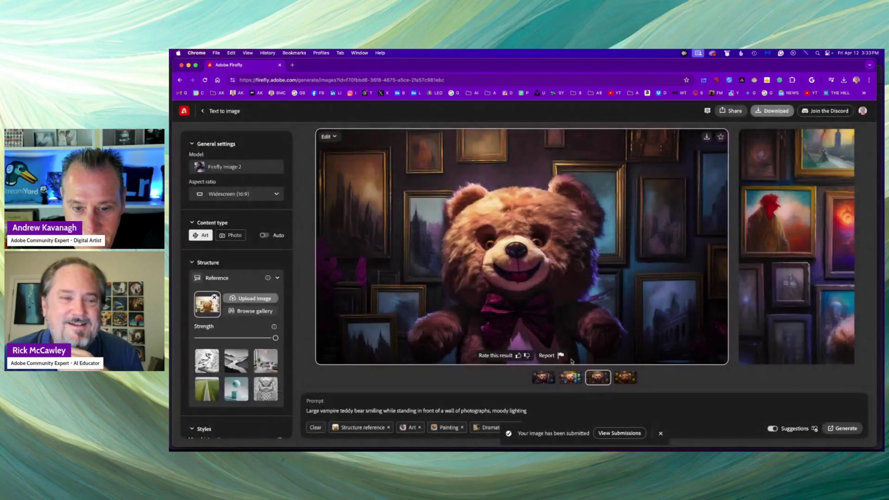
Step: Look through the first three teddy bear results and download the third one, accepting the Content Credentials notice
click(544, 379)
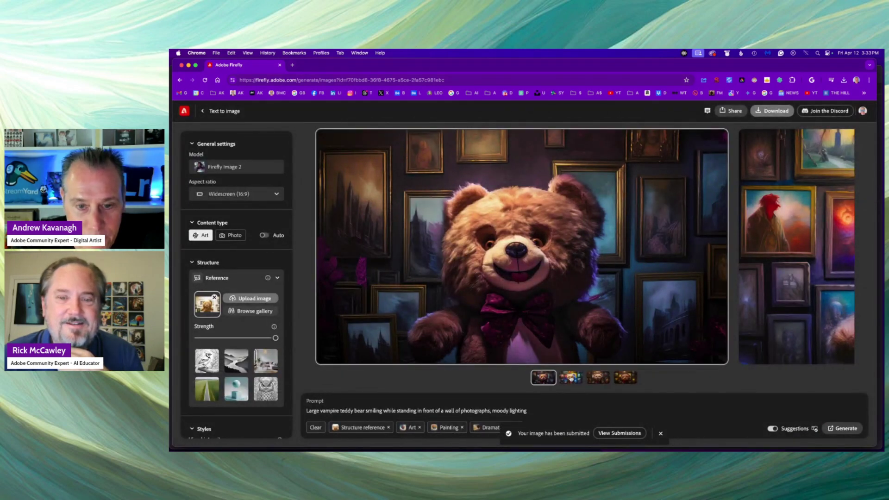
click(570, 378)
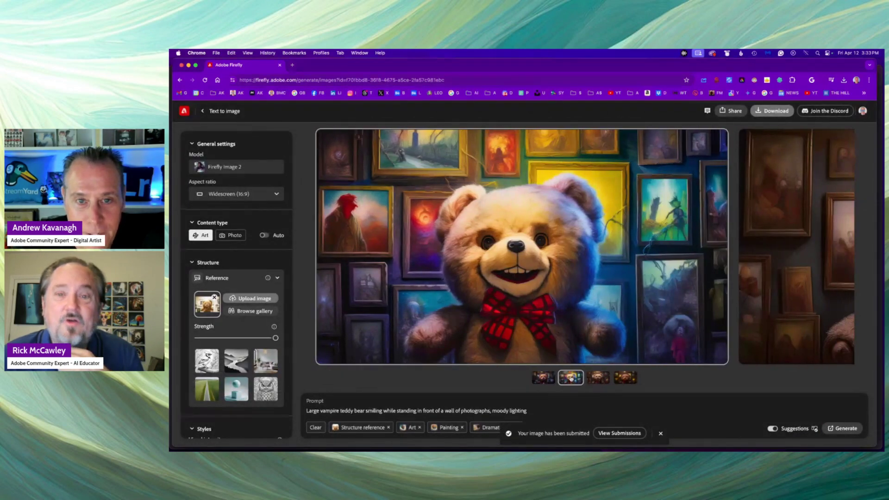
click(598, 378)
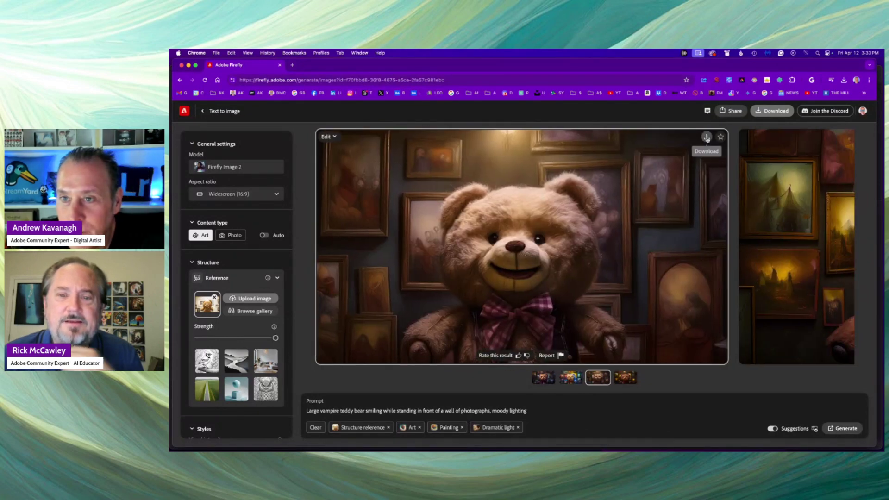
click(707, 136)
click(593, 361)
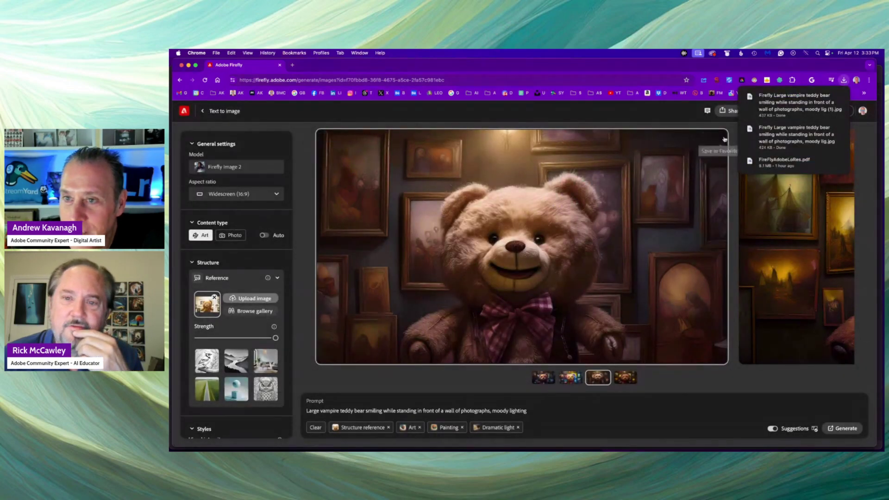
Step: Try to submit the third teddy bear image to the Community
click(730, 111)
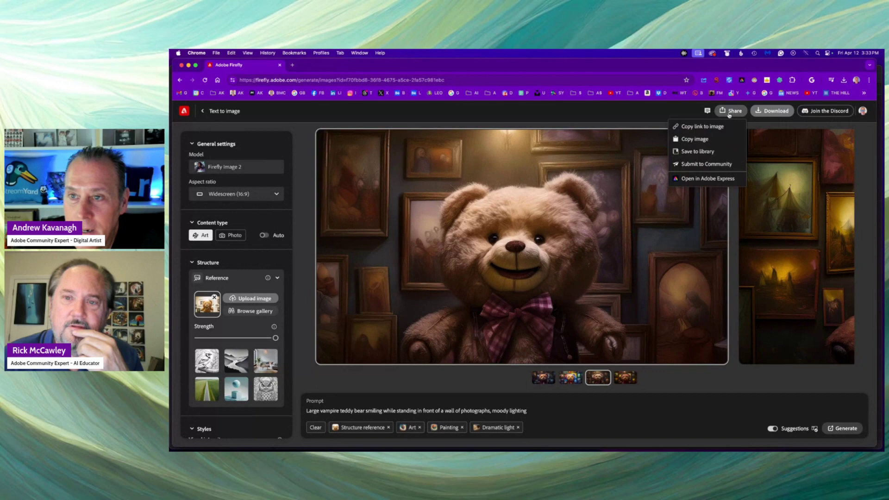
click(705, 168)
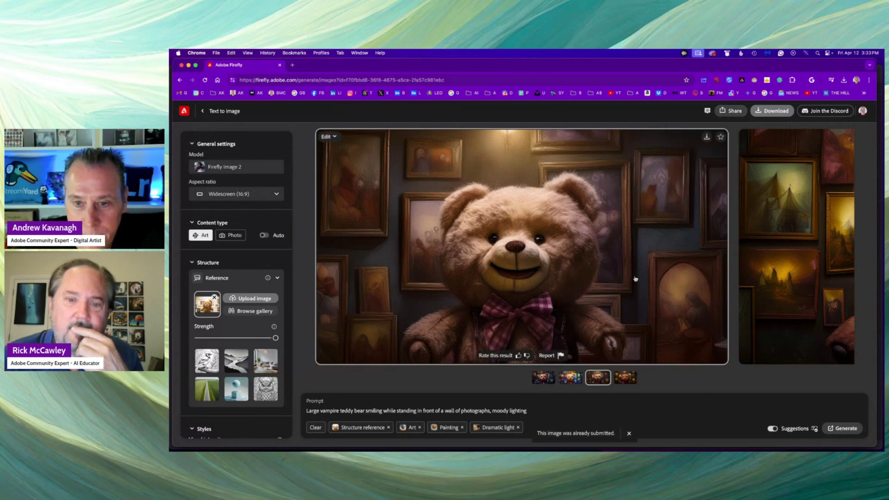
click(730, 111)
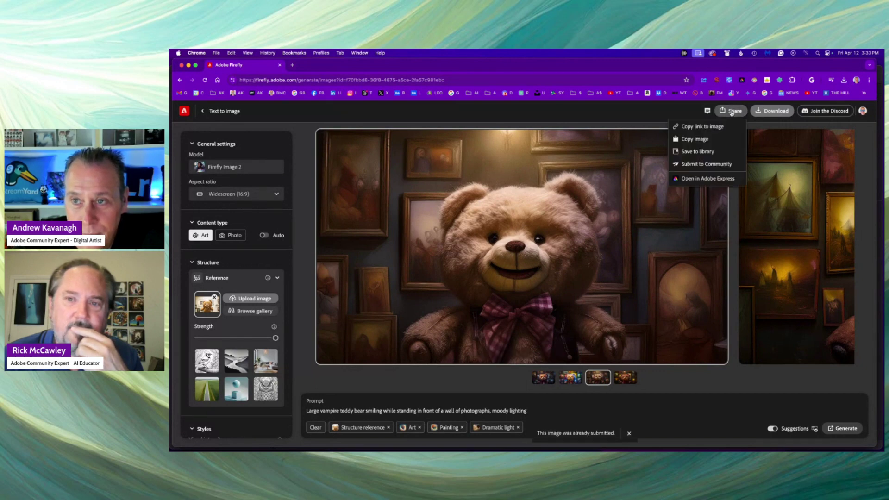
click(695, 164)
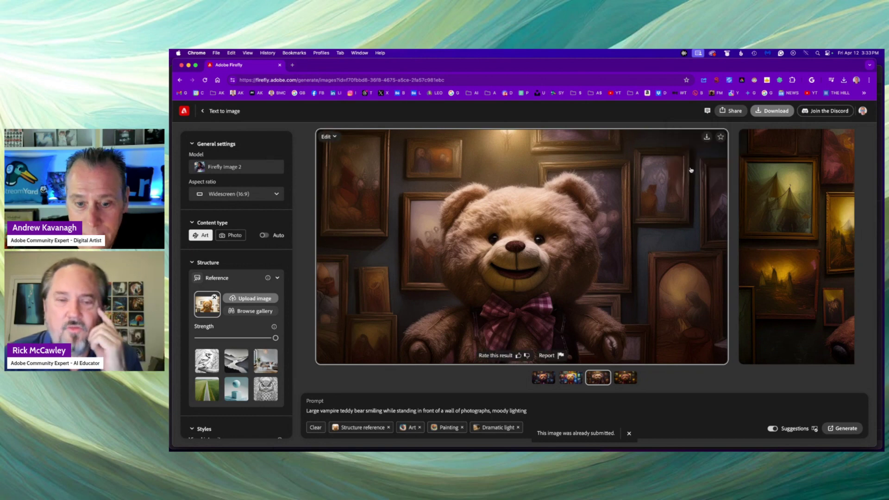
Step: Submit the fourth generated image, the brown bear with a red bow, to the Community, accepting the profile and submission guidelines
click(728, 112)
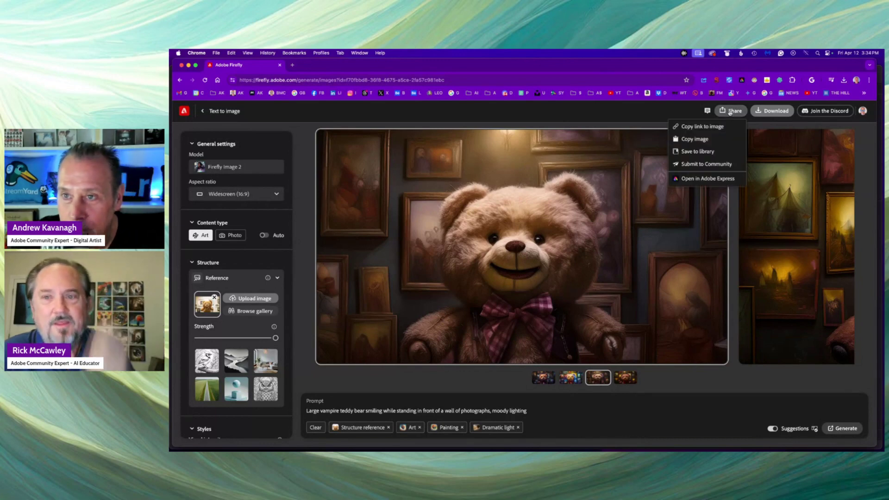
click(640, 378)
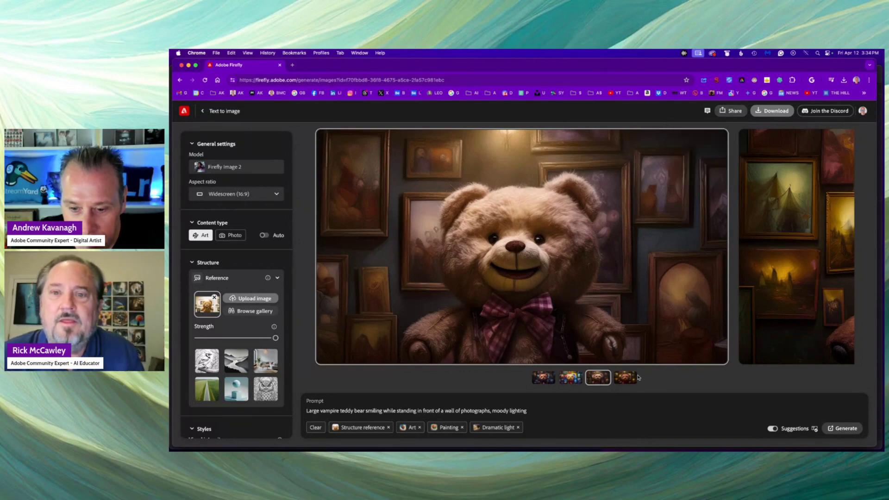
click(628, 378)
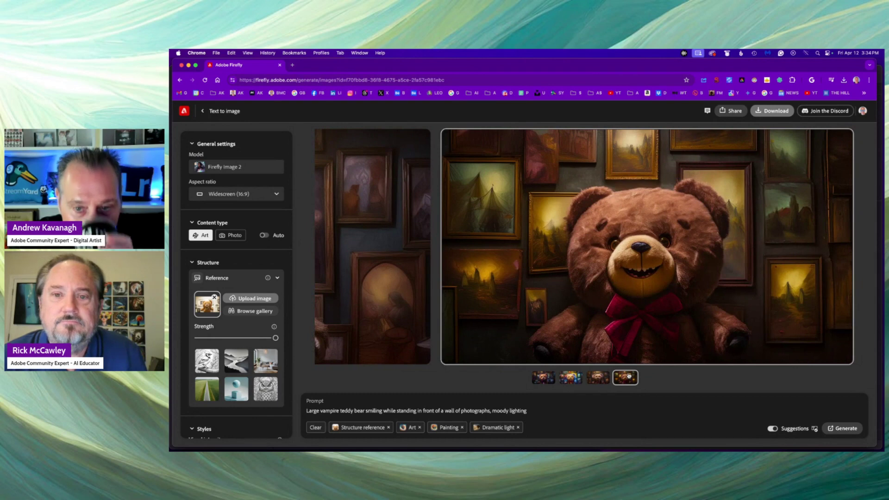
click(732, 112)
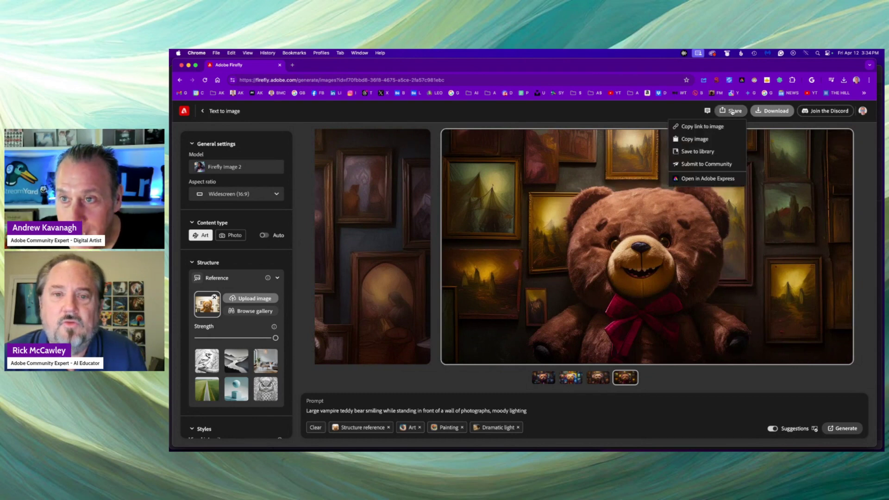
click(717, 165)
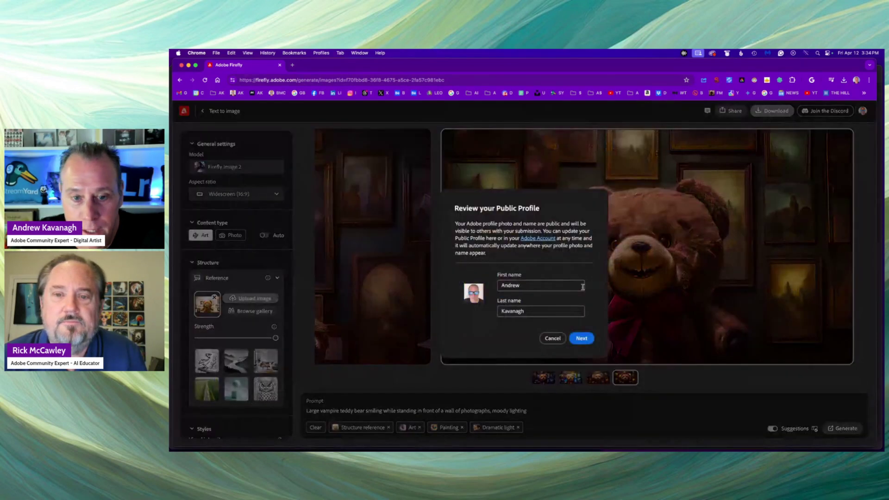
click(583, 338)
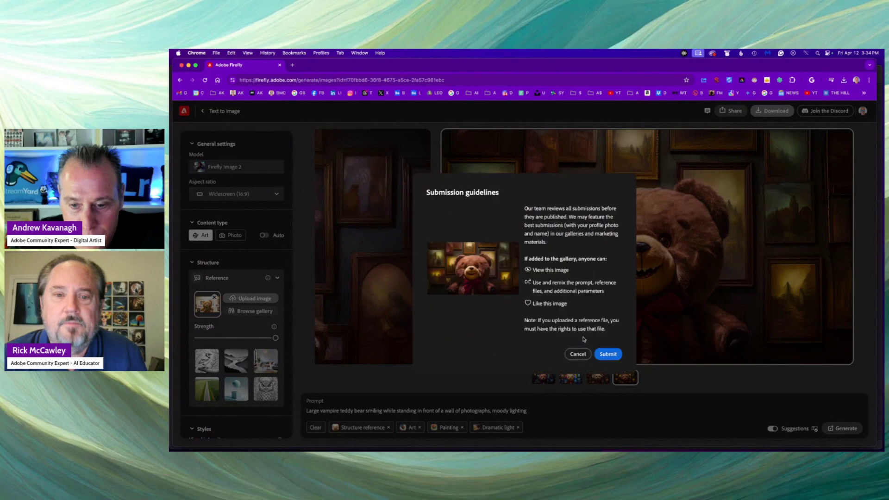
click(608, 353)
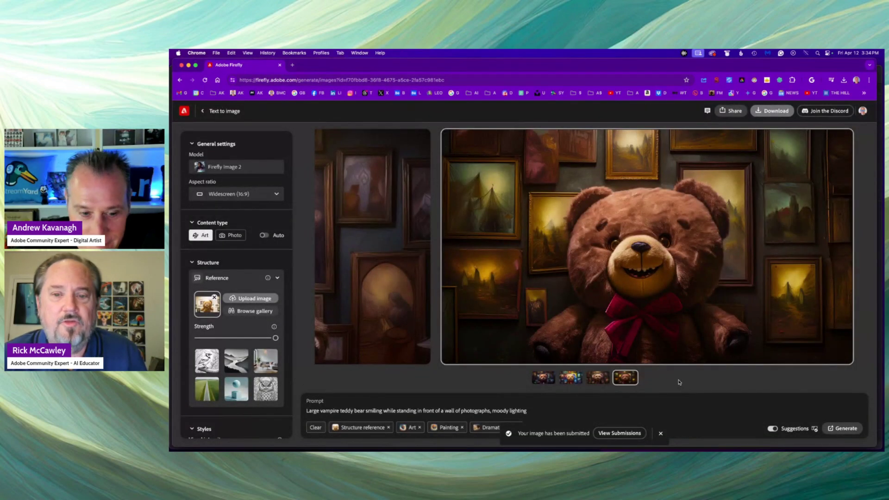
Step: Replace the Painting effect with the Synthwave effect in the generation settings
scroll(265, 364, down, 5)
scroll(264, 363, down, 5)
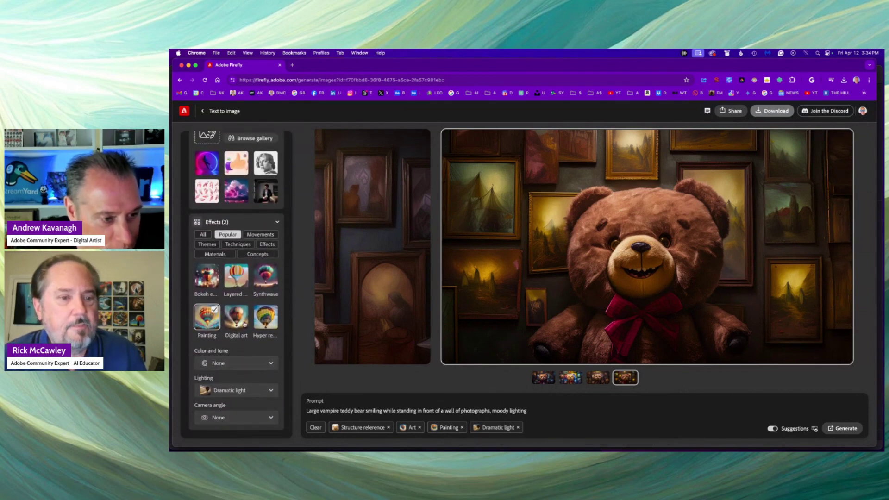
click(266, 278)
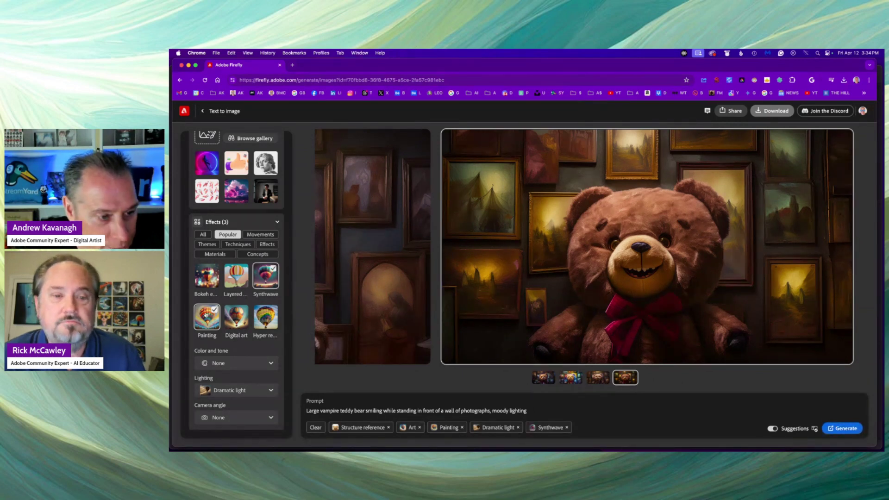
click(215, 312)
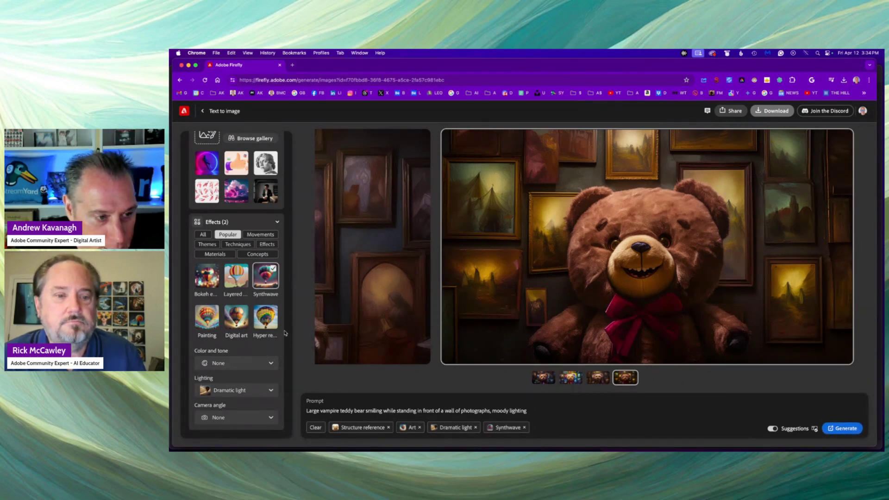
Step: Set the color and tone to Vibrant colors and remove the Dramatic light setting
click(246, 364)
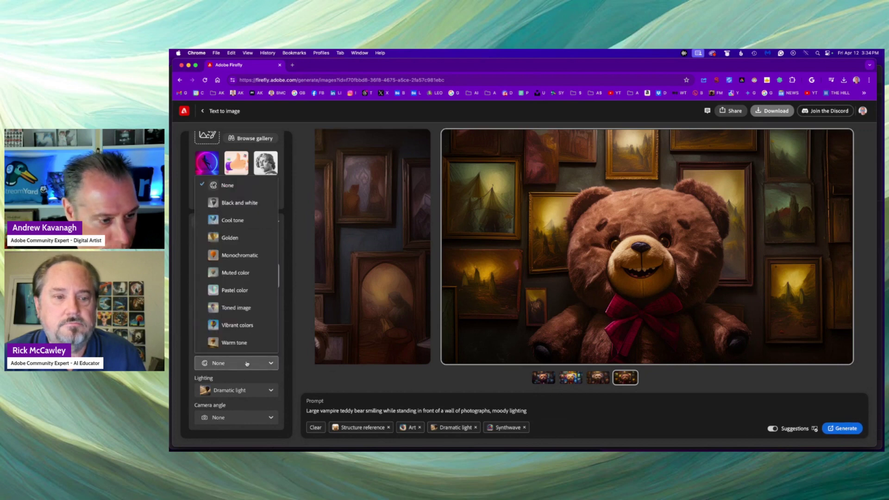
click(239, 325)
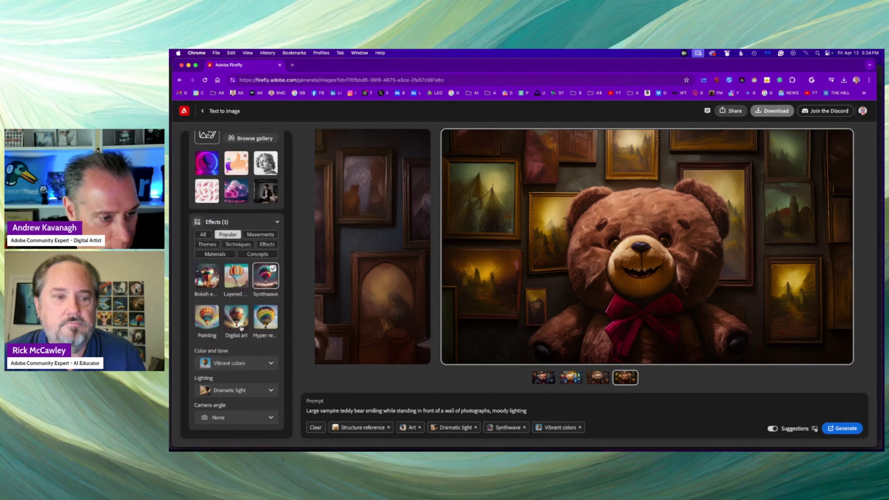
click(475, 427)
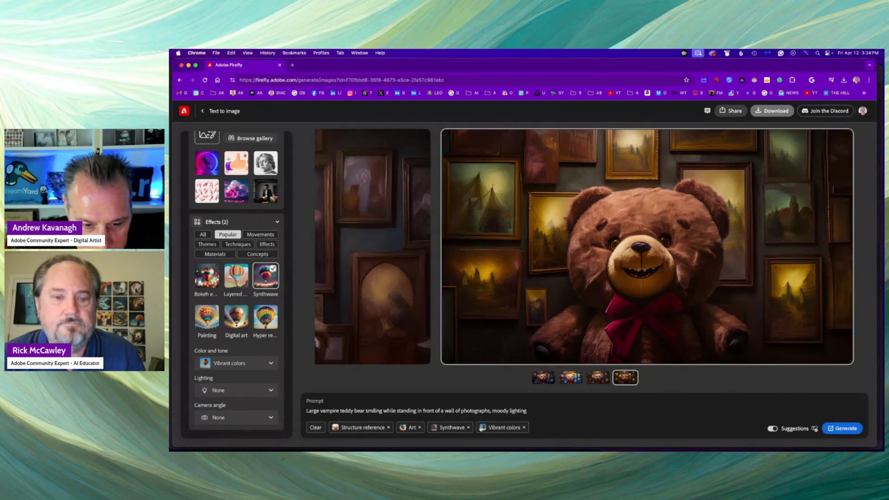
Step: Remove "moody lighting" from the end of the prompt and generate new images
drag(535, 411, 497, 411)
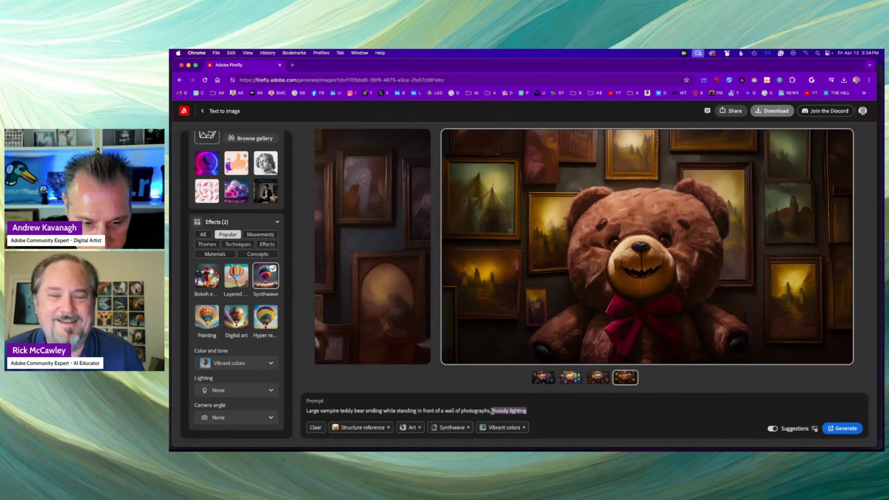
key(BackSpace)
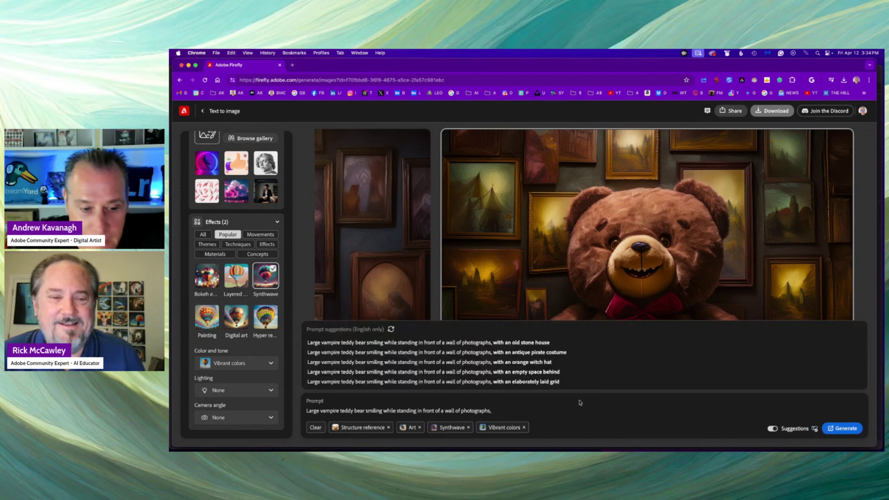
click(847, 430)
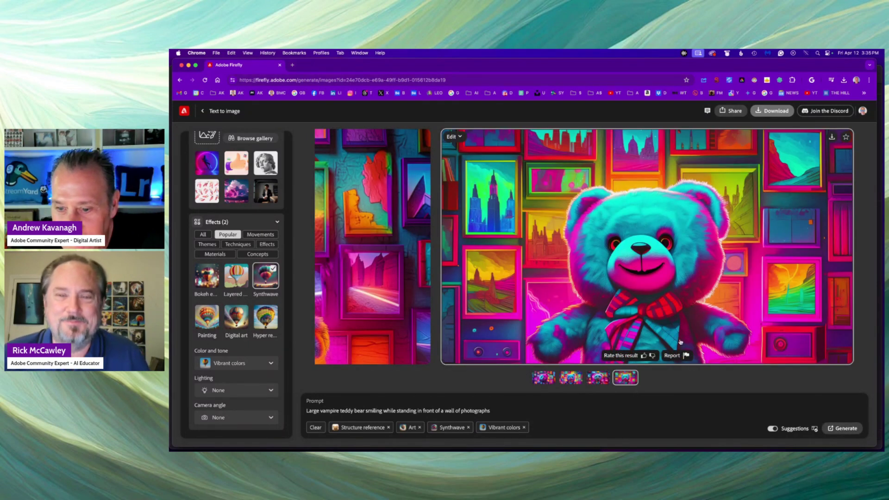
Step: Download the fourth neon bear image with Content Credentials and submit it to the Community
click(766, 113)
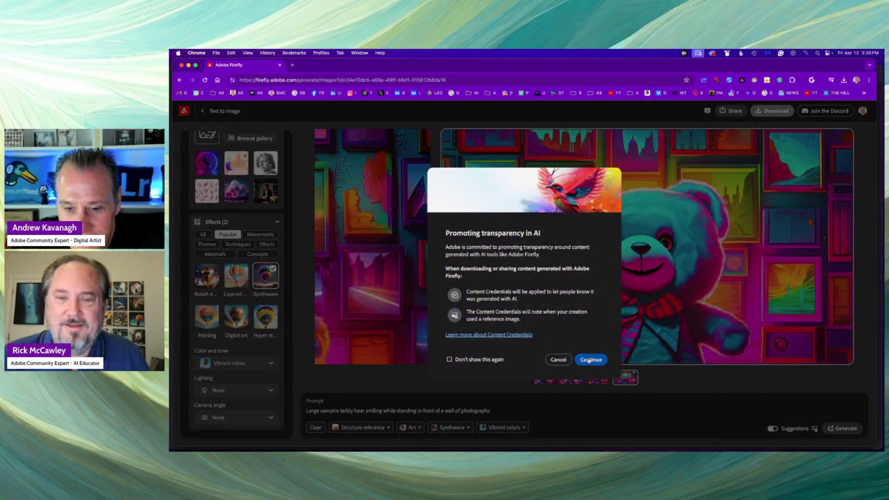
click(589, 359)
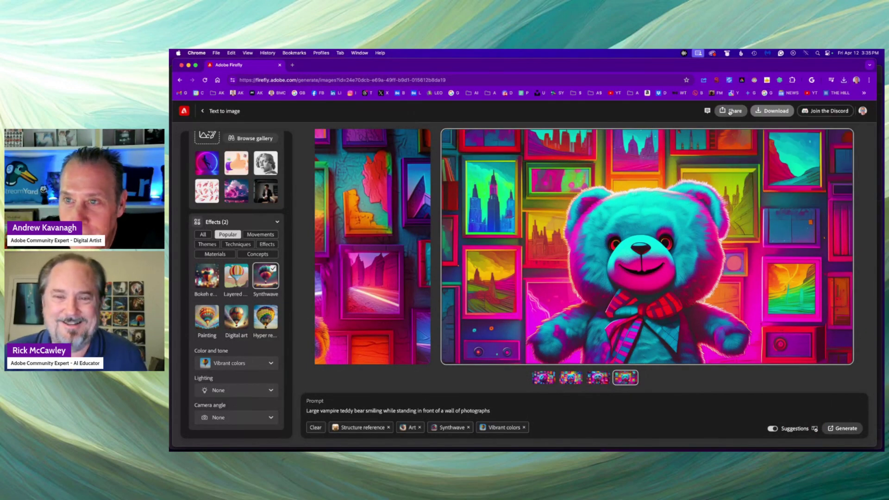
click(730, 111)
click(716, 169)
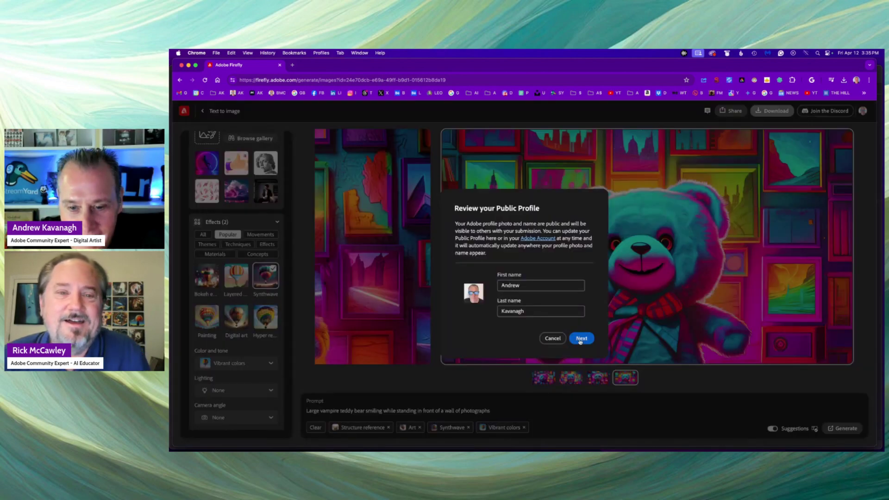
click(581, 338)
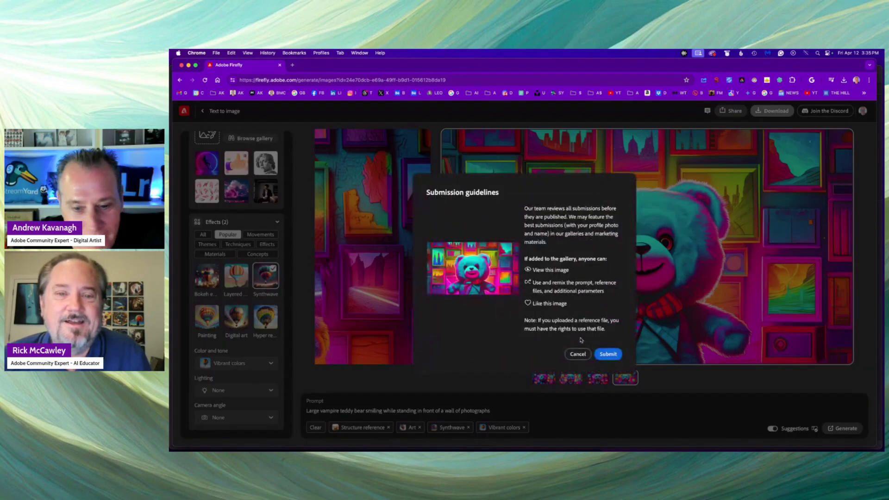
click(608, 354)
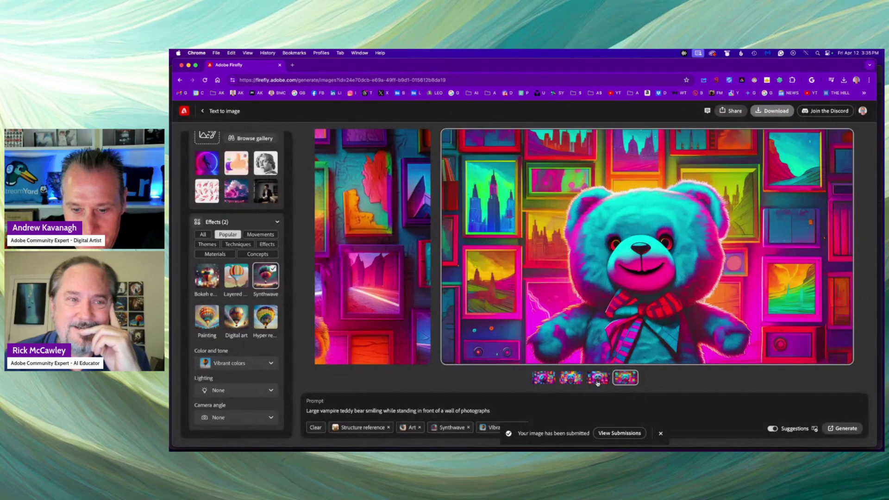
Step: Download the third neon bear variation, the one with the multicolored patterned bow, with Content Credentials
click(597, 378)
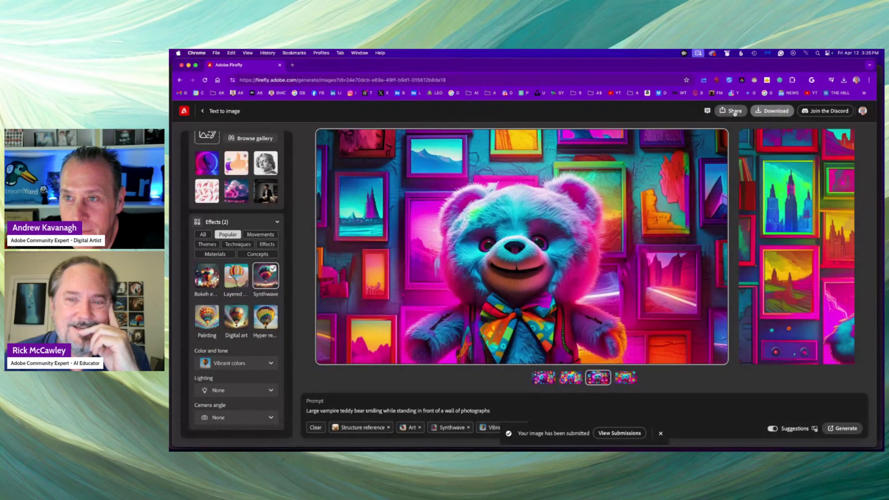
click(772, 111)
click(593, 361)
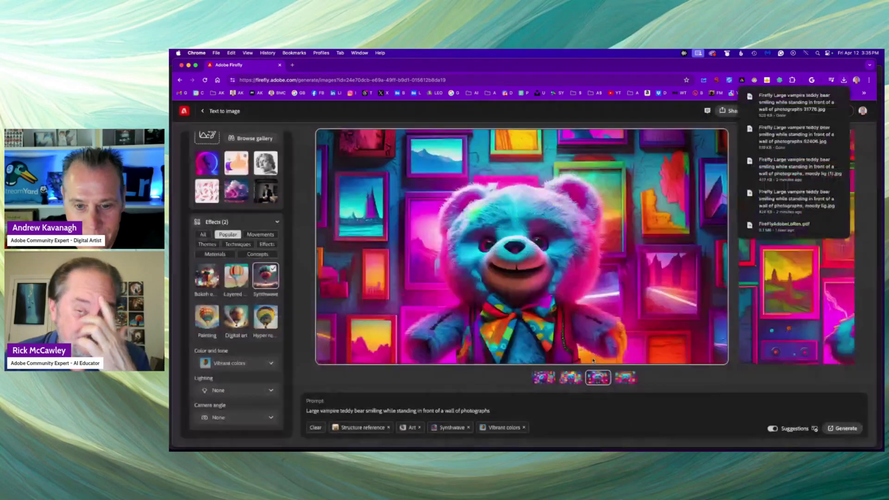
Step: Download the second variation, the blue bear with an orange bow, and submit it to the Community
click(571, 377)
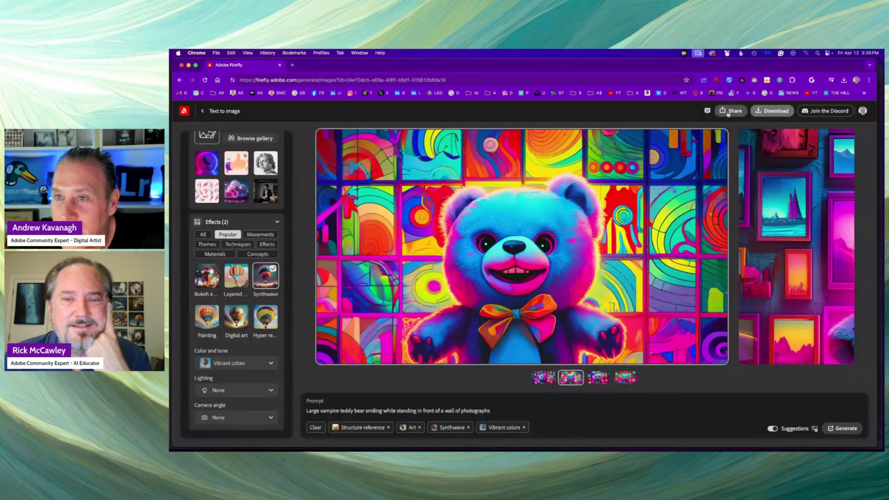
click(770, 112)
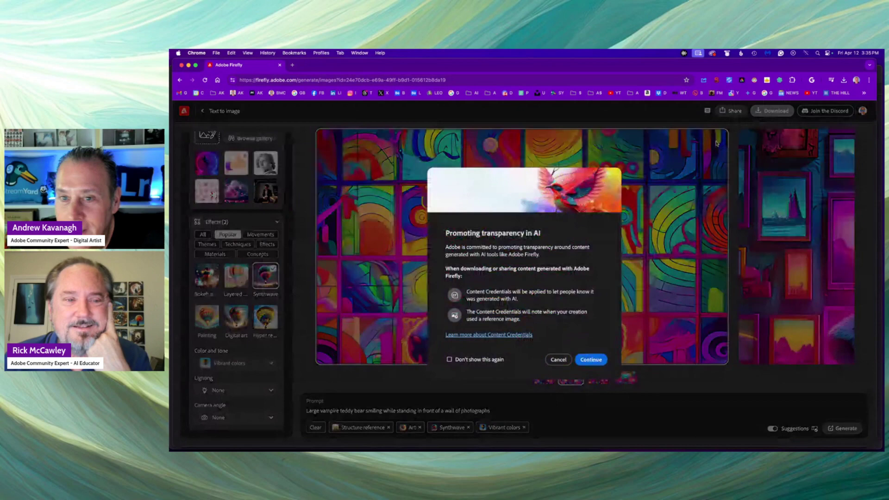
click(591, 360)
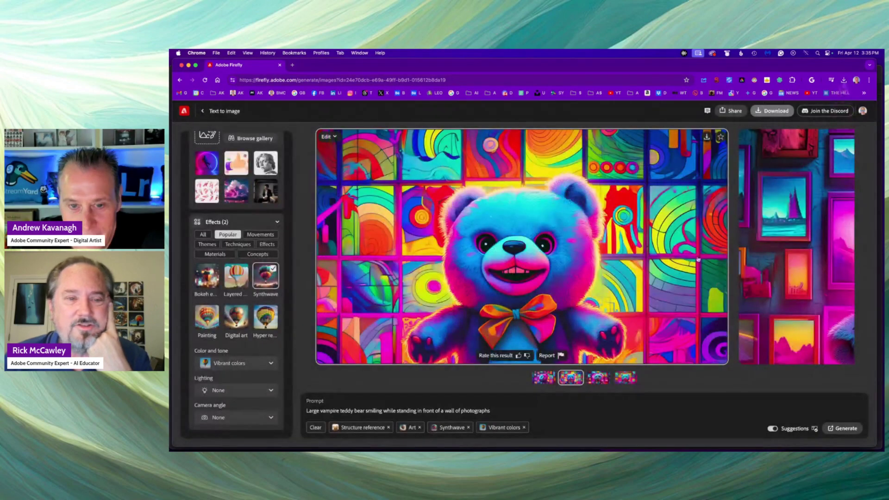
click(732, 111)
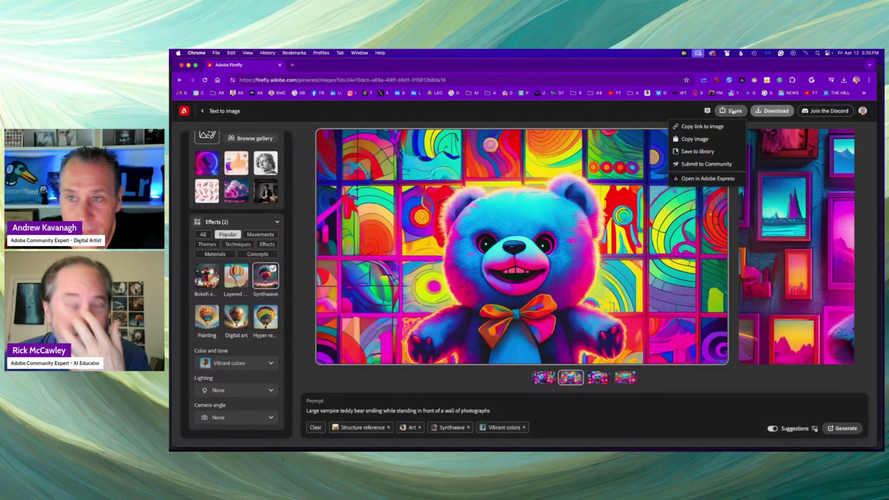
click(703, 165)
click(582, 339)
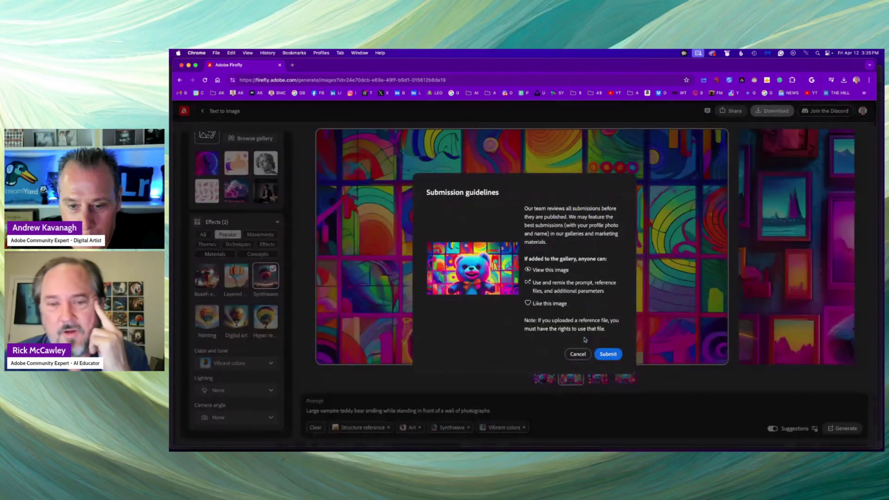
click(607, 355)
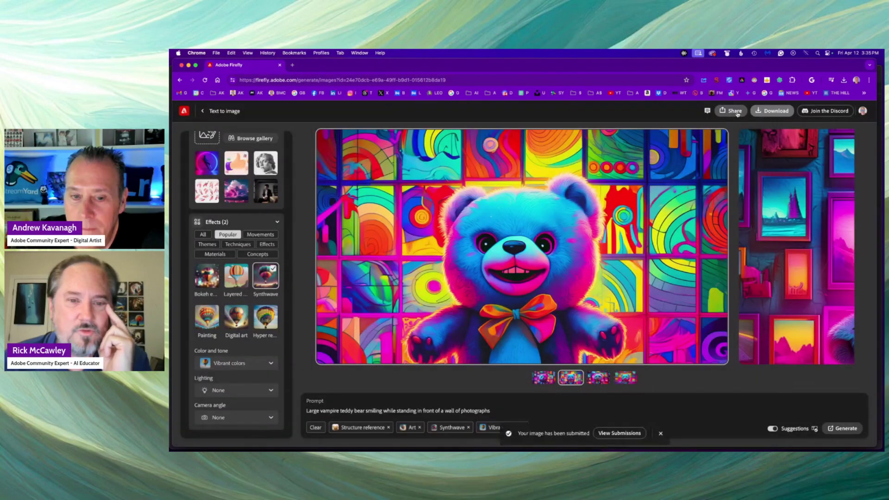
Step: Display the first generated variation, the smiling bear with a dark bow tie
click(735, 111)
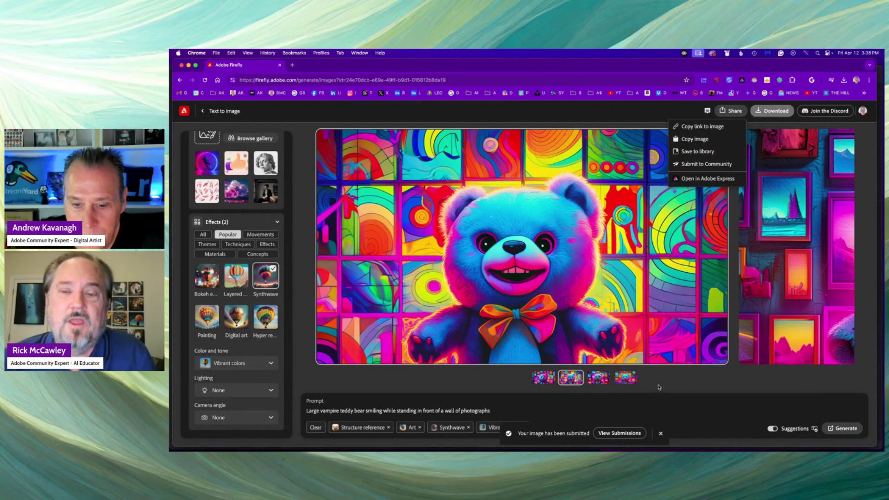
click(542, 379)
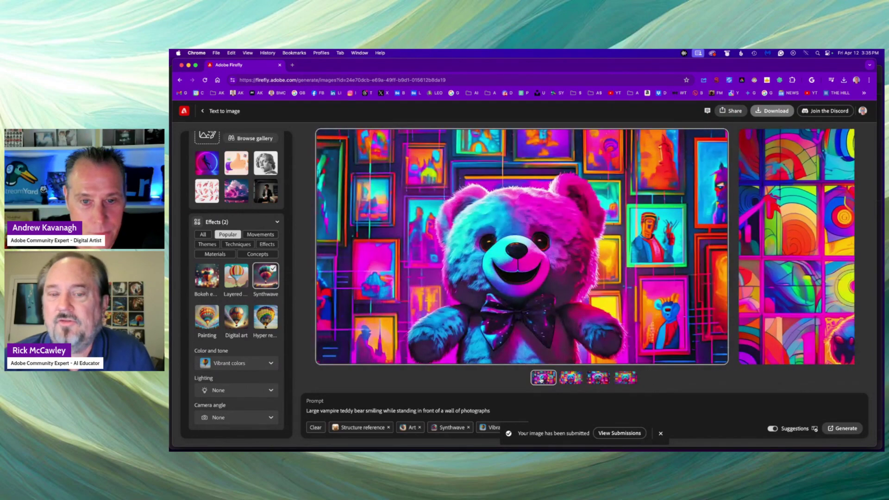
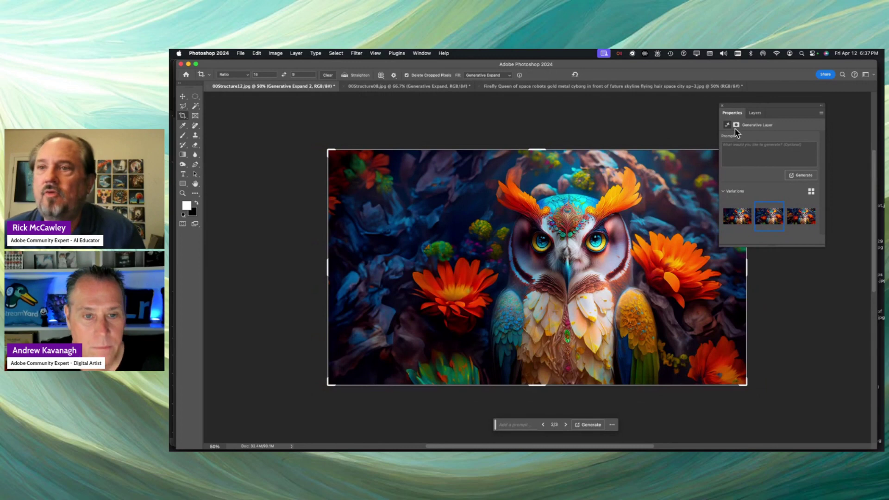
Step: In Photoshop, hide both generative layers of the owl image in the layer list, and make the Generative Expand layer visible again
click(755, 112)
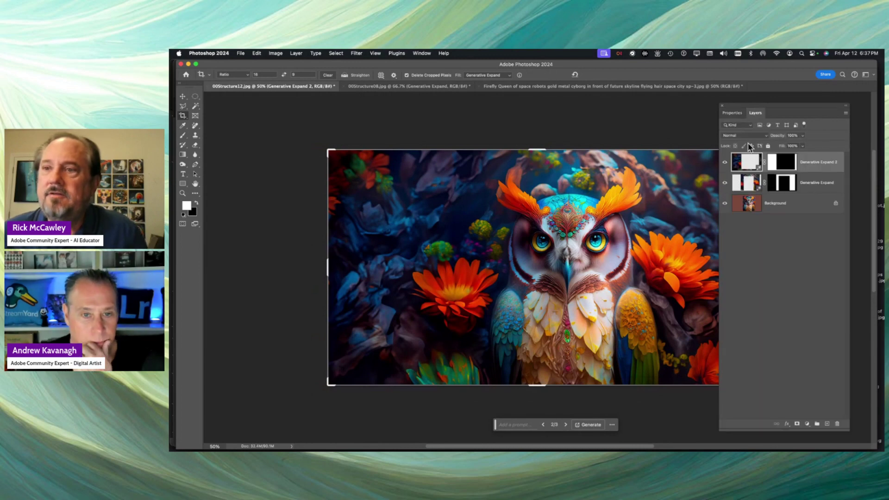
click(725, 162)
click(725, 183)
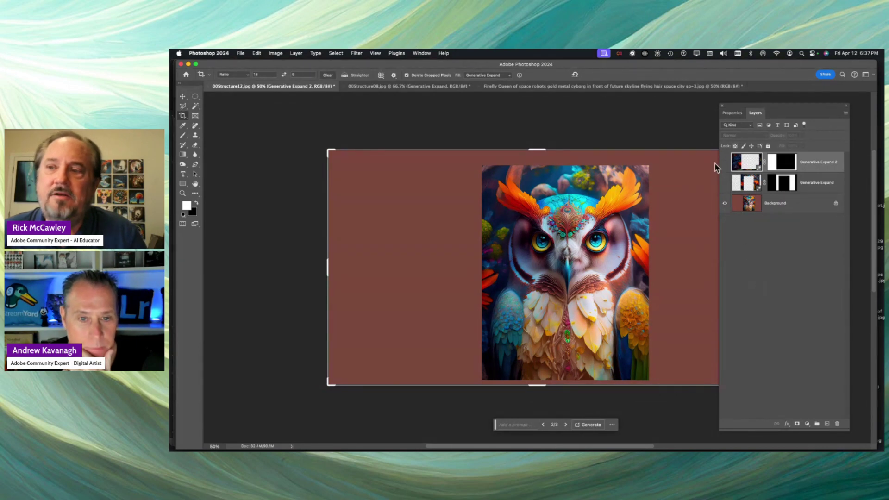
click(724, 183)
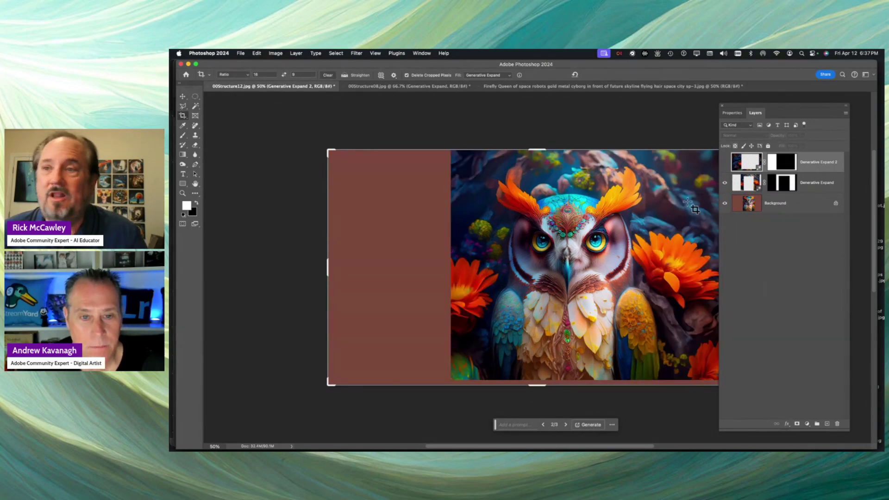
Step: Switch the hidden Generative Expand 2 layer of the owl image to its third variation and make the layer visible again
click(732, 113)
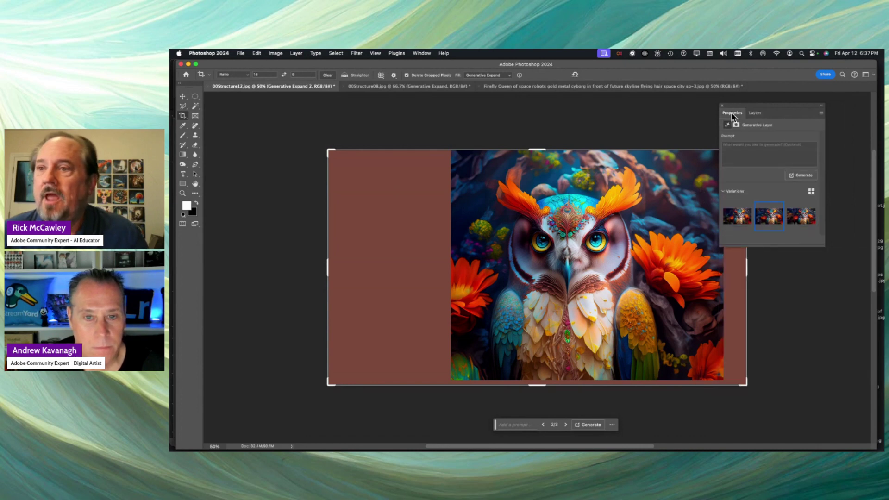
drag(737, 105, 778, 107)
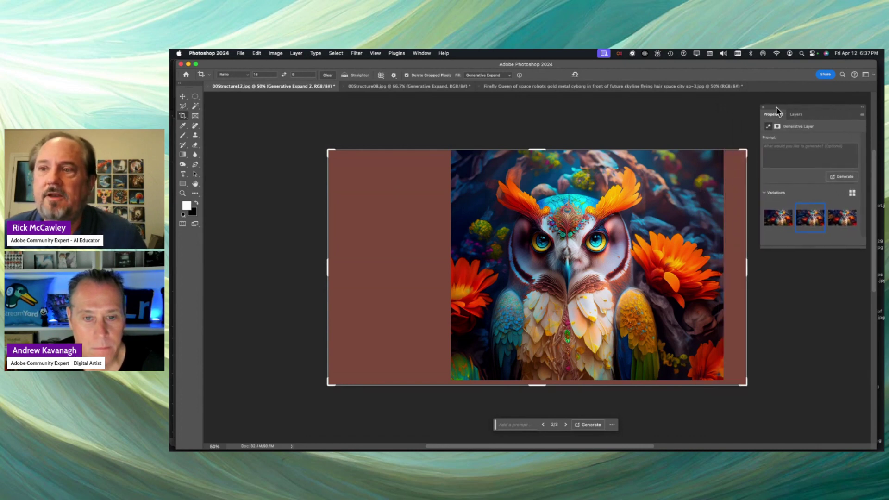
click(774, 222)
click(841, 222)
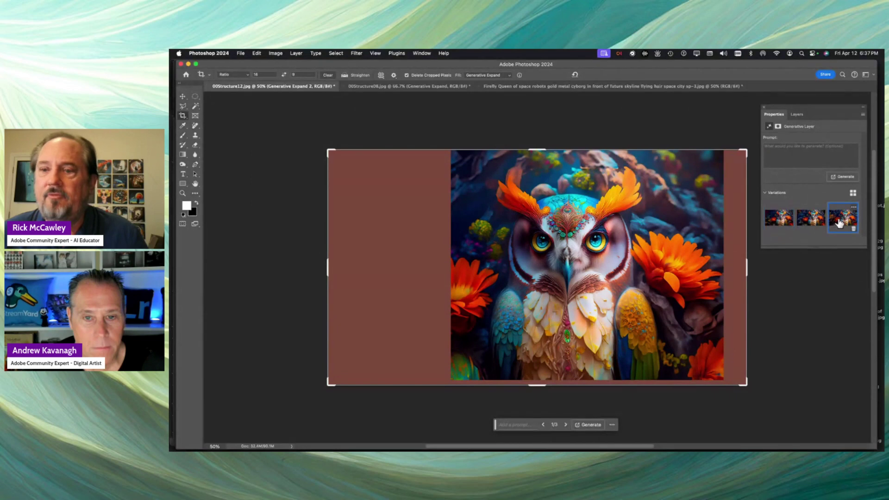
click(795, 114)
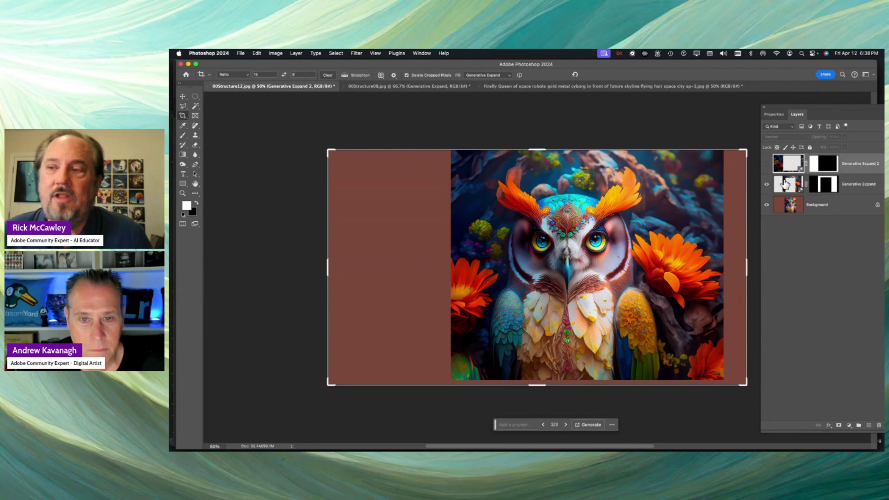
click(767, 164)
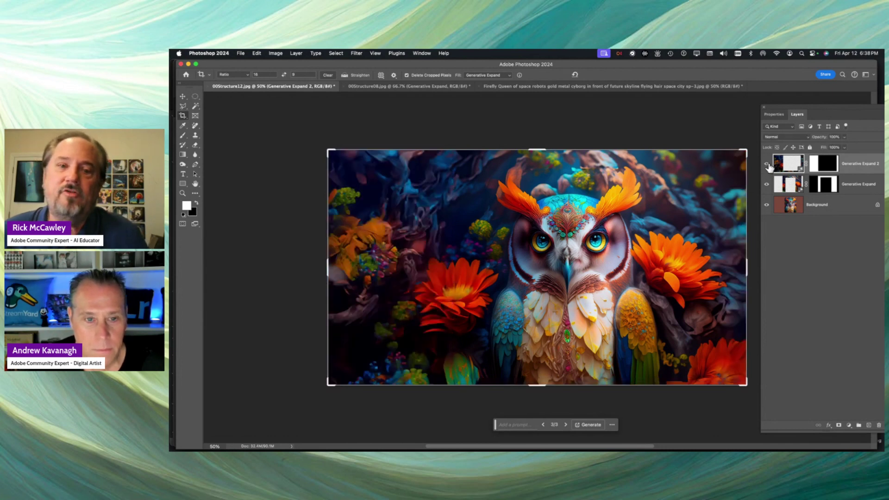
Step: Compare the Generative Expand 2 layer's variations on the owl image and apply the second one
click(780, 119)
click(800, 221)
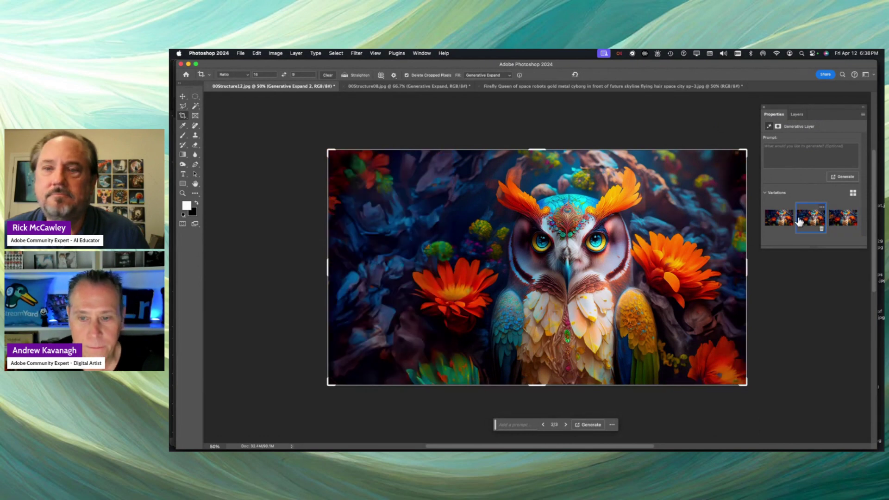
click(777, 221)
click(805, 221)
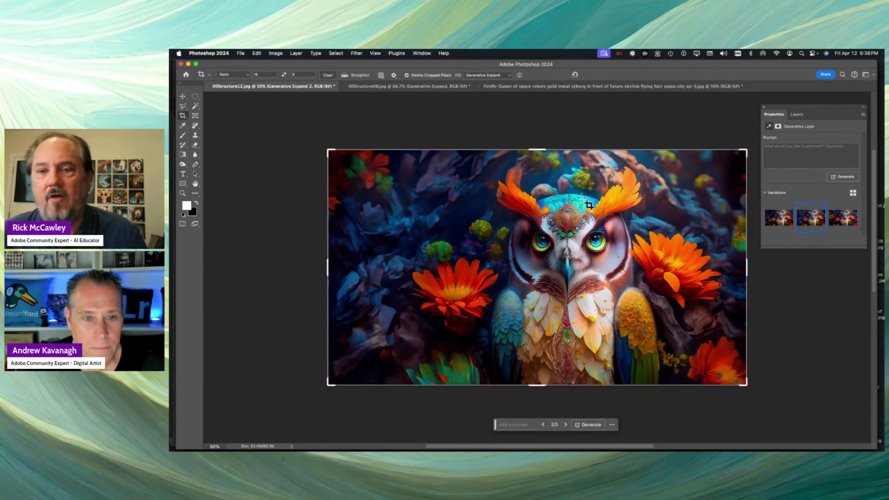
Step: Enlarge the owl image's crop frame beyond the canvas on all sides and run Generative Expand without a prompt
mouse_move(330, 157)
mouse_down()
mouse_move(319, 168)
mouse_move(321, 155)
mouse_move(322, 170)
mouse_move(323, 163)
mouse_up()
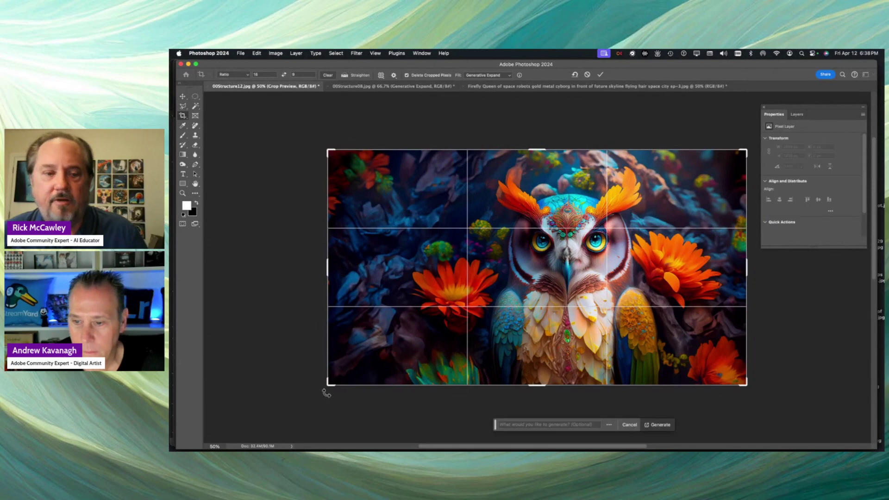
drag(328, 384, 312, 399)
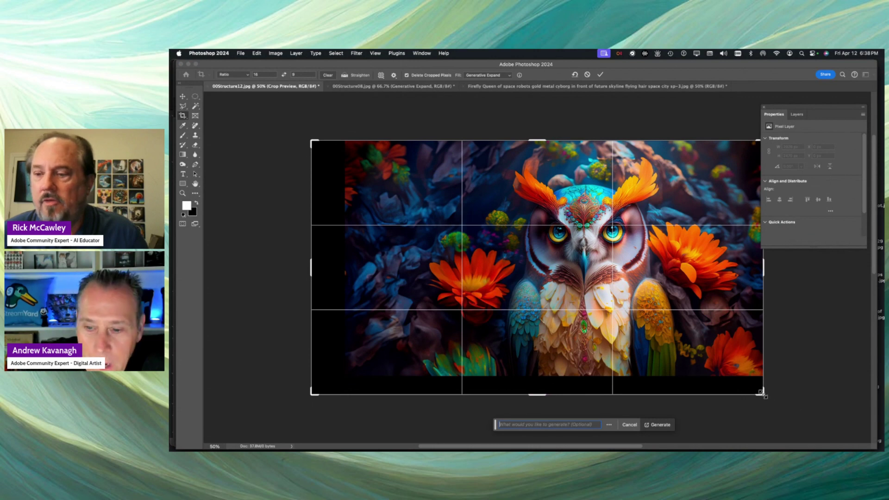
drag(764, 394, 767, 397)
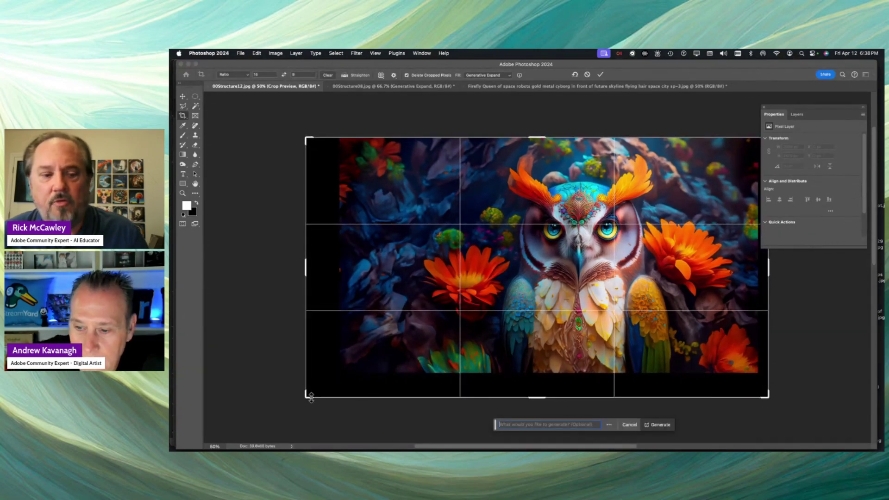
drag(306, 397, 301, 398)
key(Return)
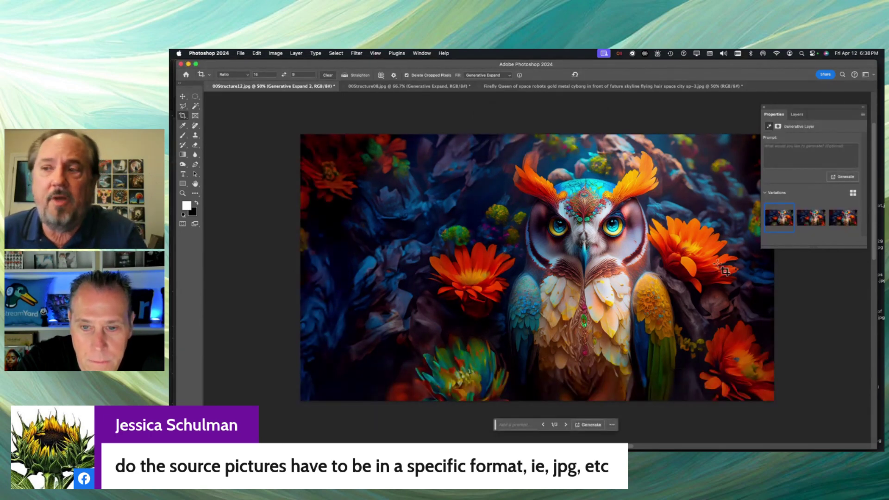
Step: Compare the three variations of the newly expanded owl image and keep the first one
drag(778, 111, 788, 110)
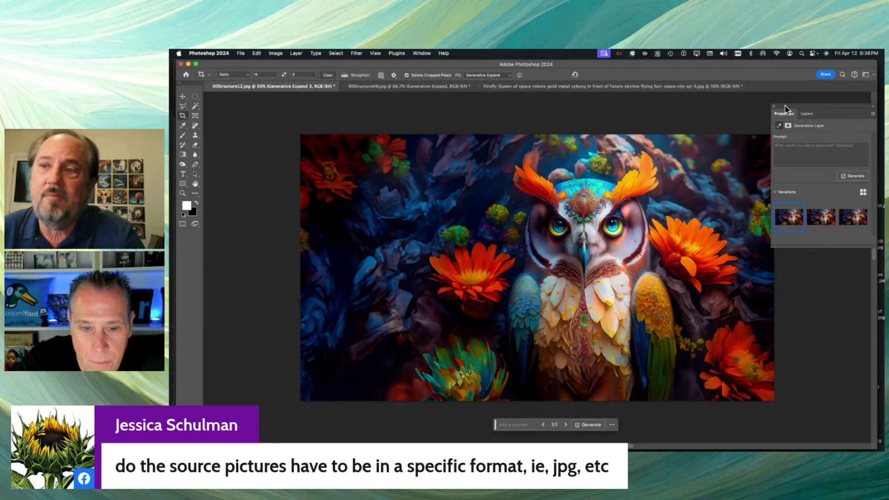
click(821, 215)
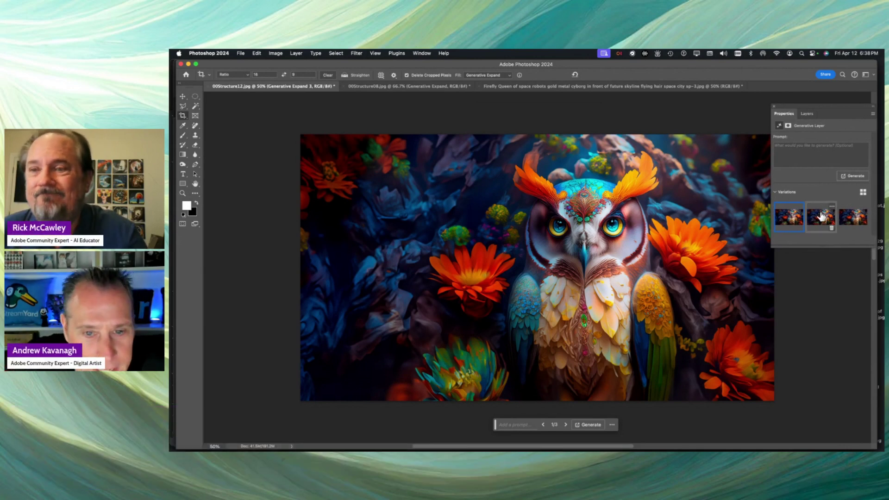
click(849, 218)
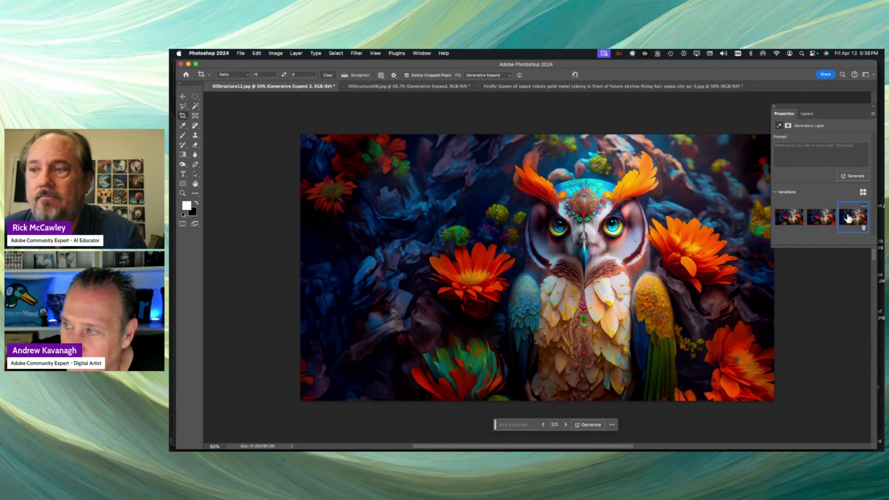
click(795, 218)
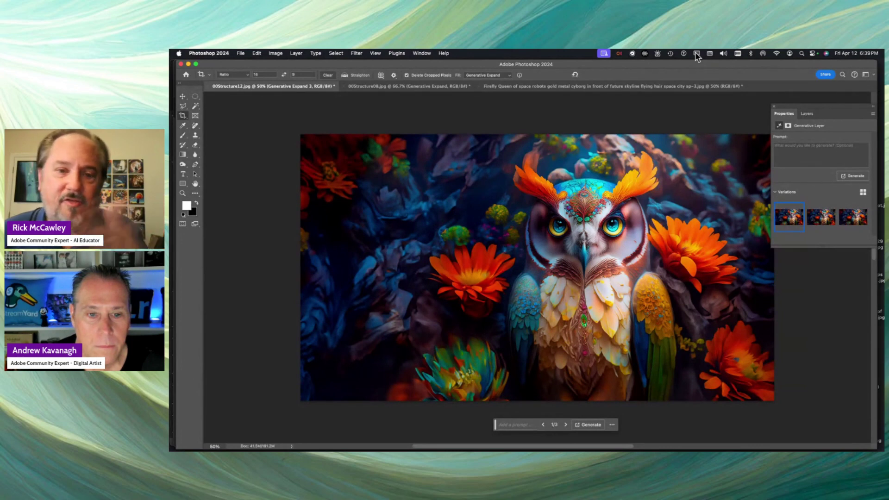
Step: Extend the gold robot queen image beyond all its edges with Generative Expand, without a prompt, and apply the third variation
click(497, 87)
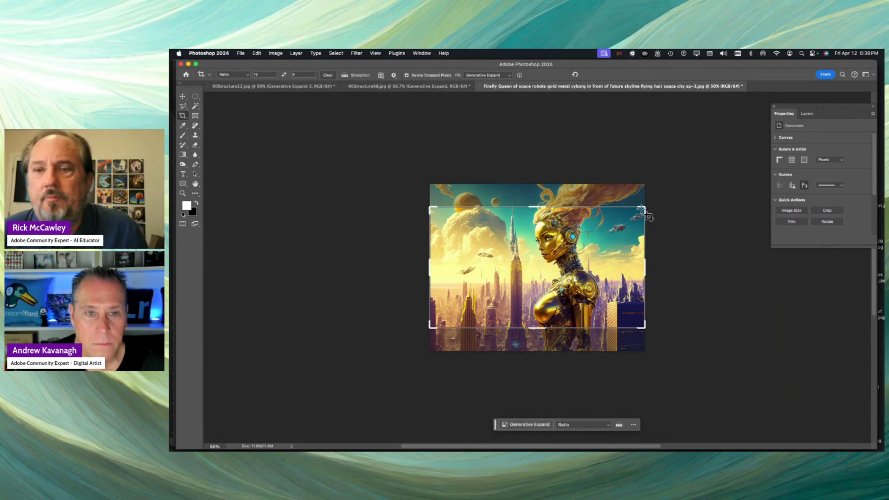
drag(644, 209, 656, 184)
drag(409, 338, 373, 360)
drag(561, 236, 571, 250)
key(Return)
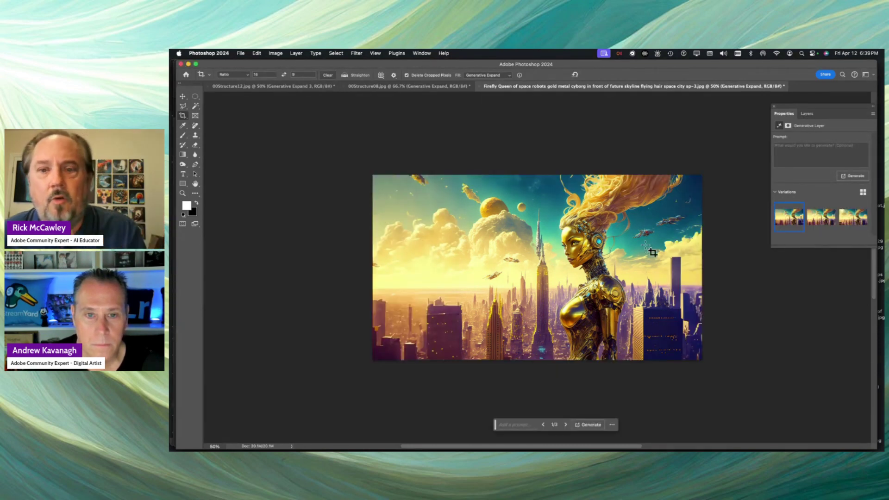
click(812, 216)
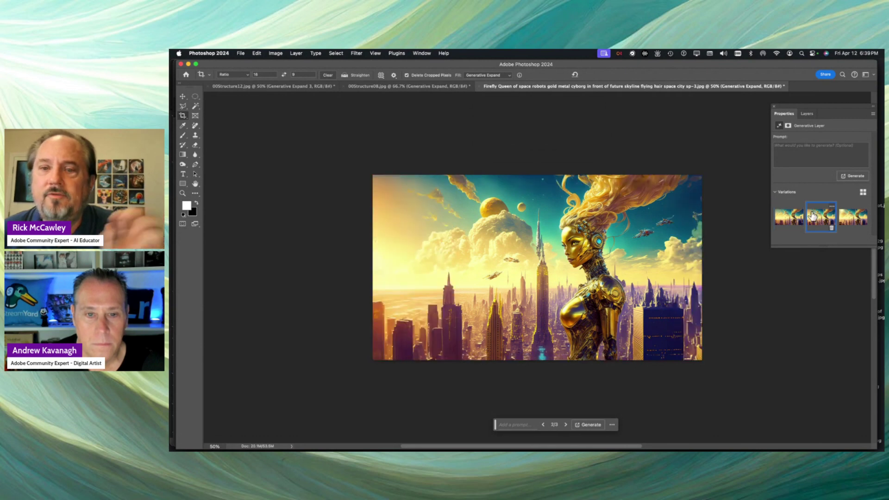
click(852, 220)
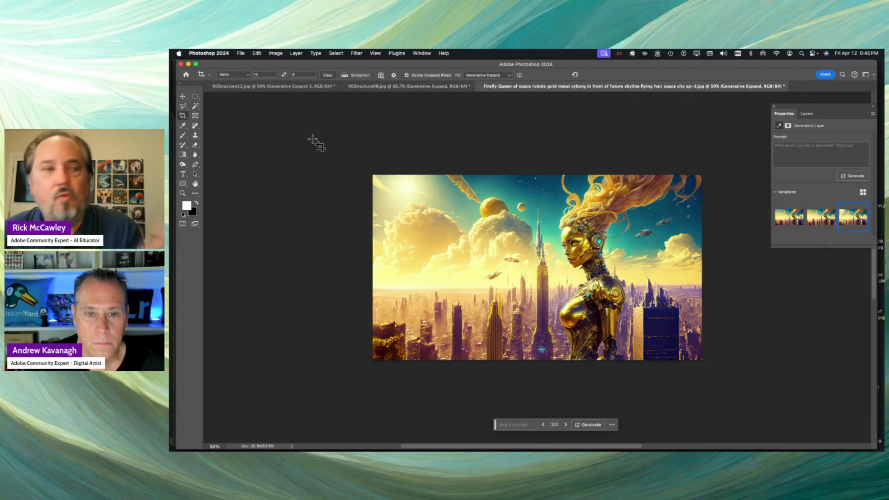
Step: Select the area around the two small spaceships above the skyline, beside the tall central tower, with the Lasso tool
click(185, 106)
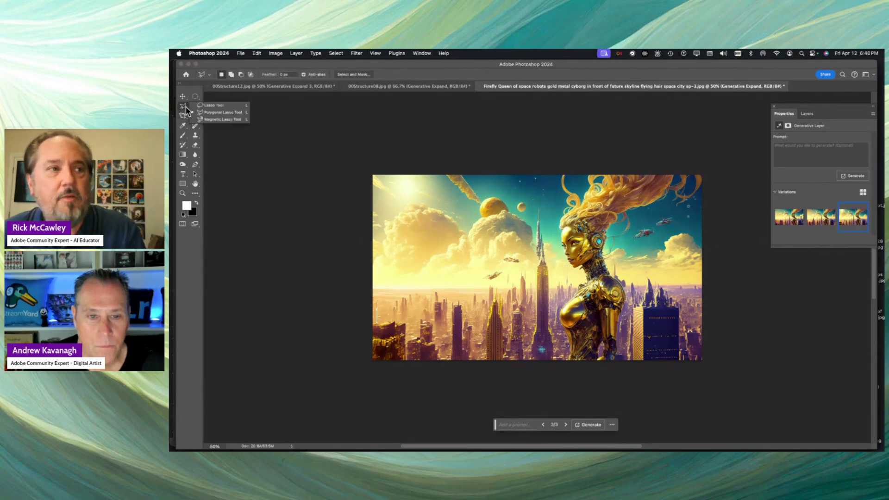
click(197, 107)
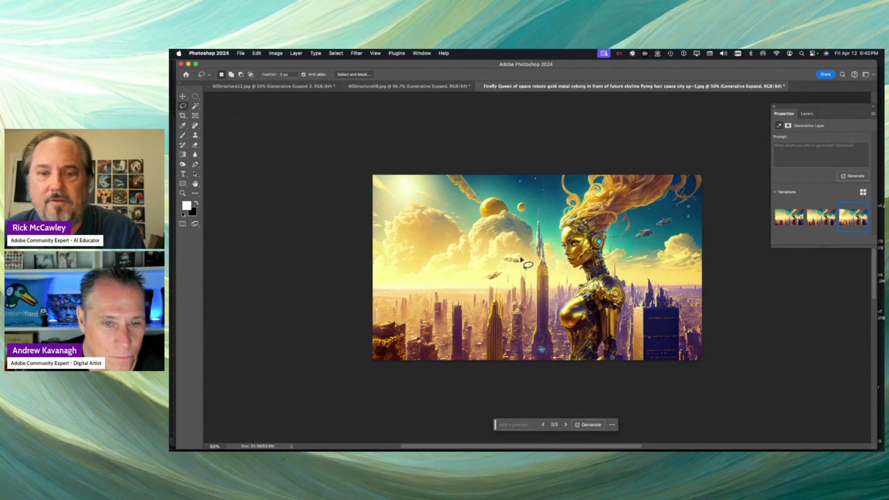
mouse_move(521, 257)
mouse_down()
mouse_move(492, 262)
mouse_move(478, 280)
mouse_move(507, 278)
mouse_move(518, 269)
mouse_move(469, 255)
mouse_move(445, 276)
mouse_move(504, 283)
mouse_move(525, 259)
mouse_up()
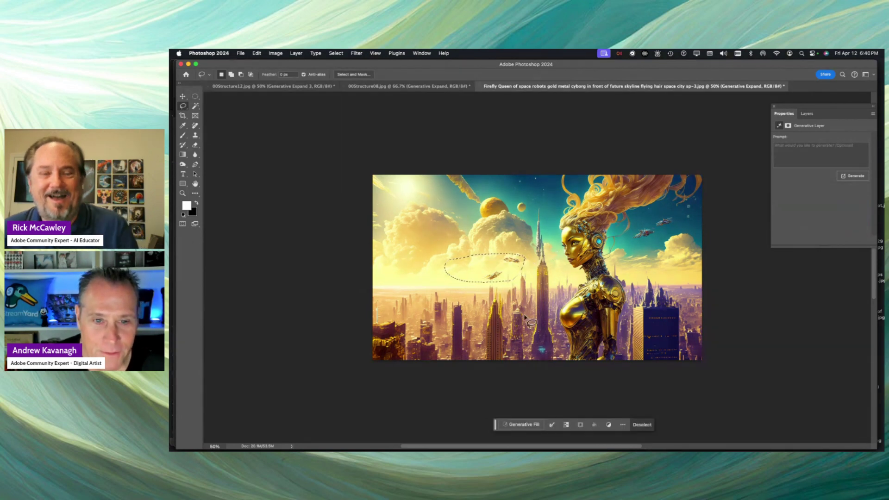
Step: Merge the robot image's Generative Expand layer down into the Background layer
click(807, 113)
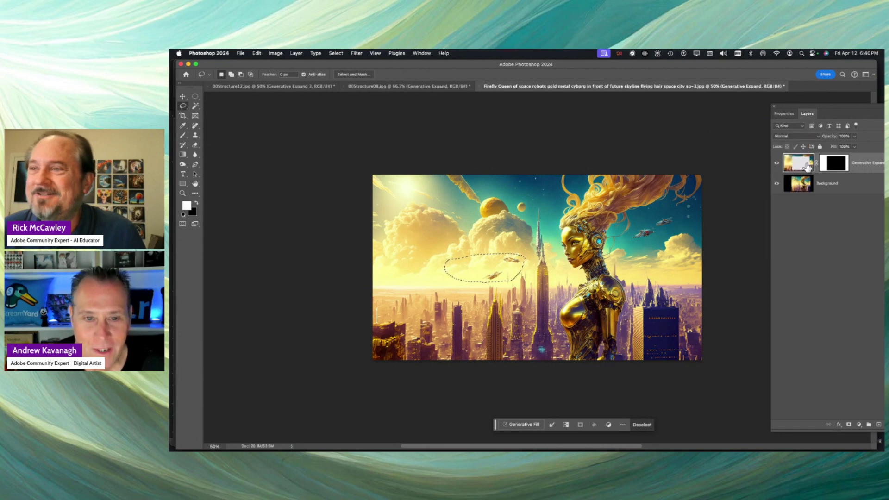
key(super+e)
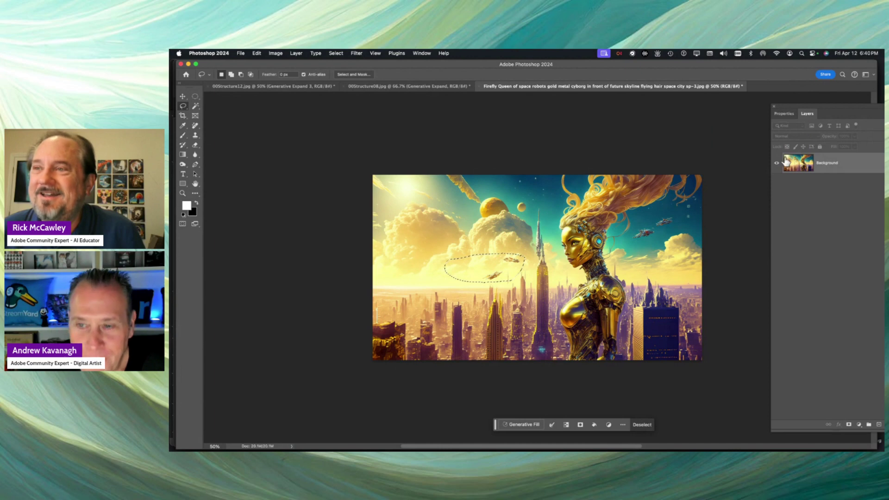
click(784, 113)
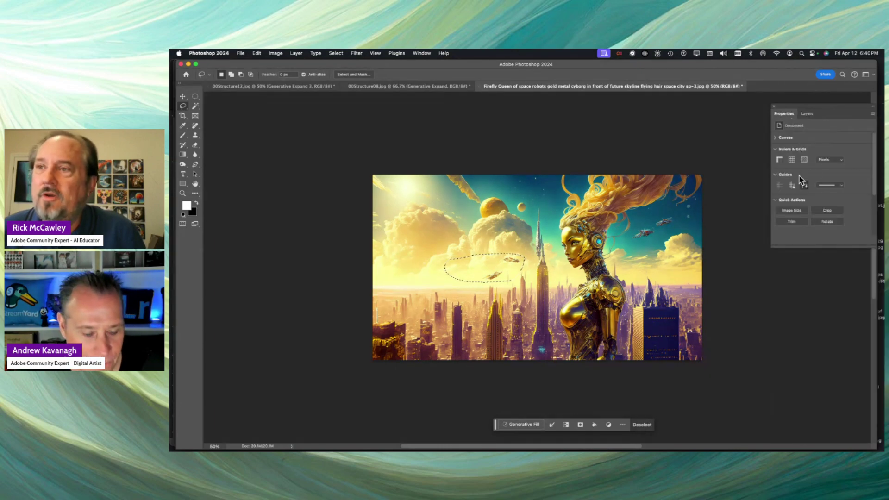
click(805, 113)
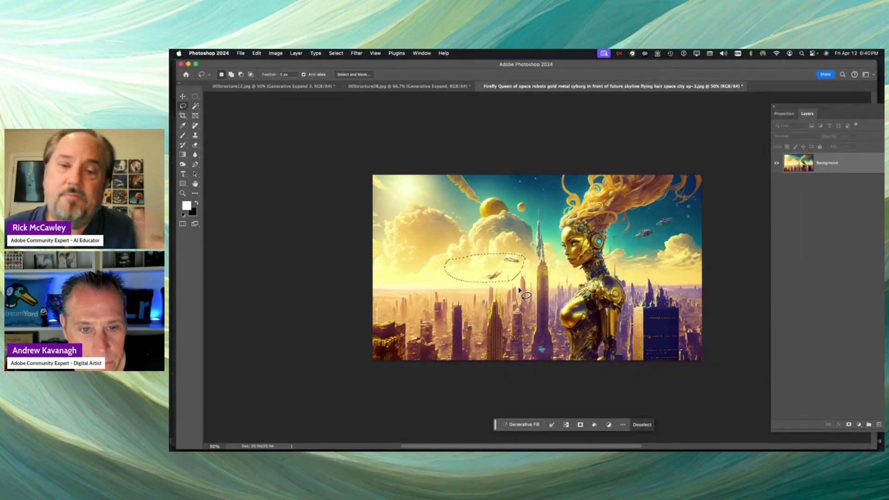
Step: Fill the lassoed sky area beside the tall tower with Generative Fill using the prompt "Steampunk Space ship"
click(528, 426)
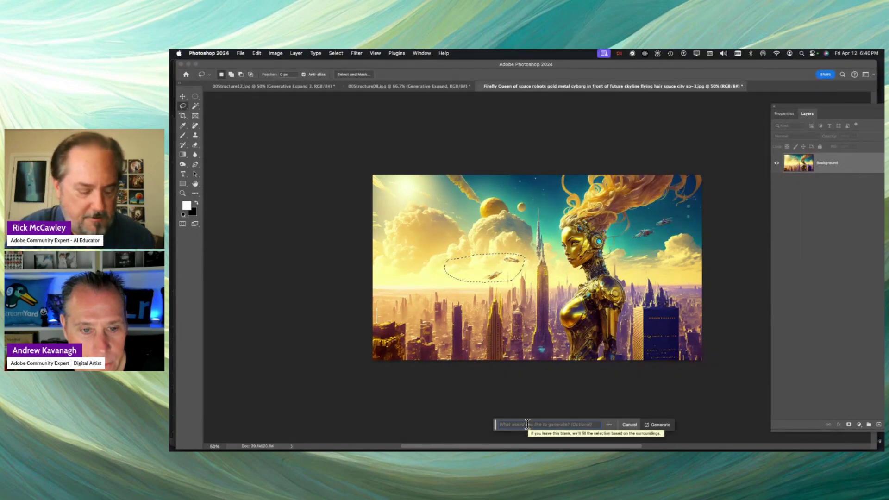
text(S)
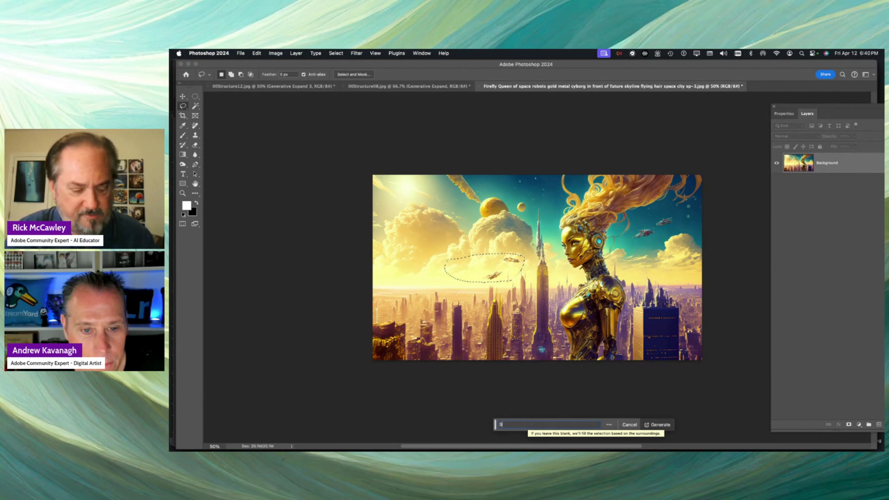
text(team)
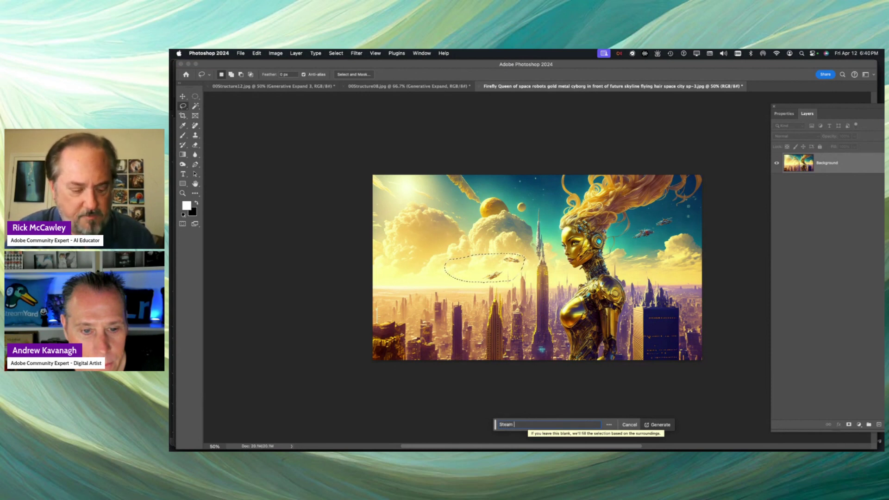
text( puck)
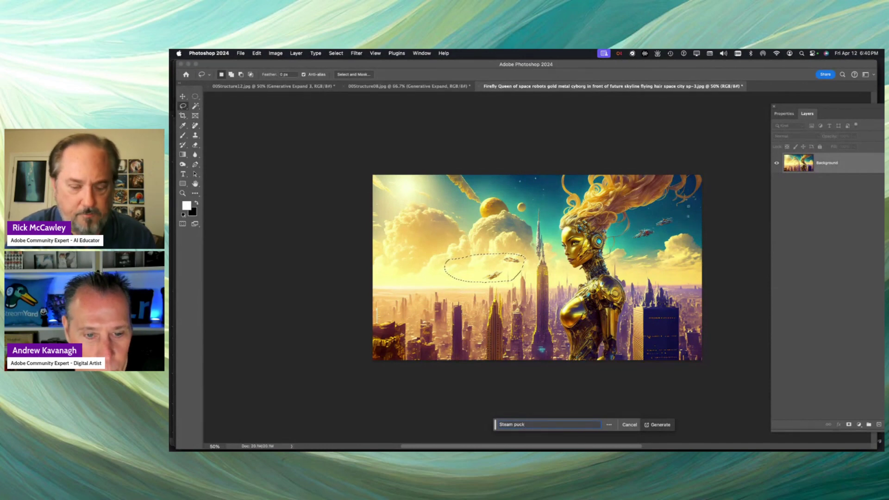
key(BackSpace)
key(BackSpace)
key(BackSpace)
key(BackSpace)
key(BackSpace)
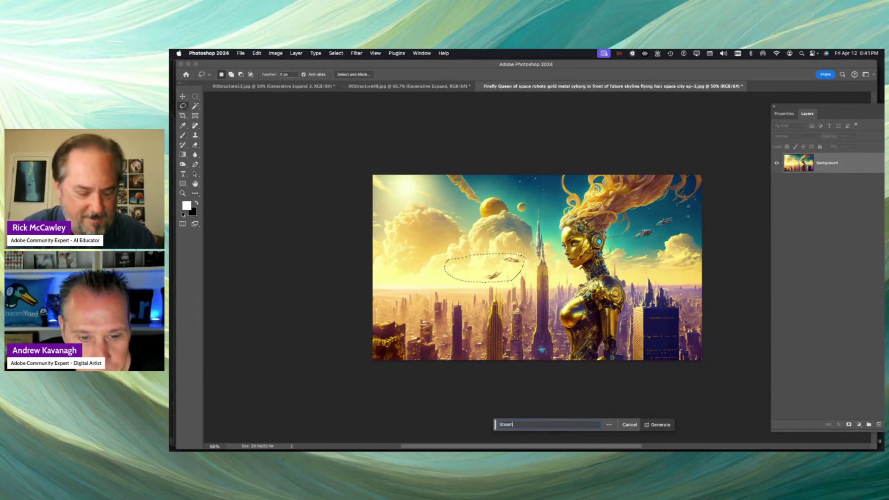
text(punk)
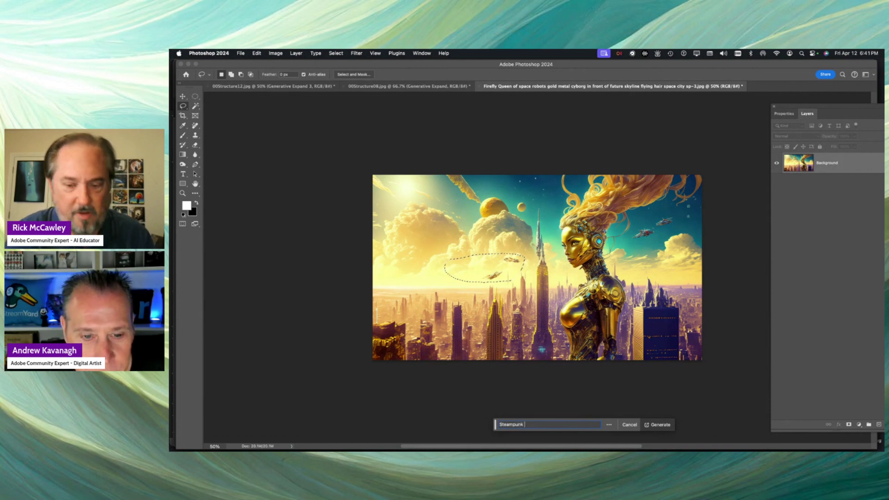
text( S)
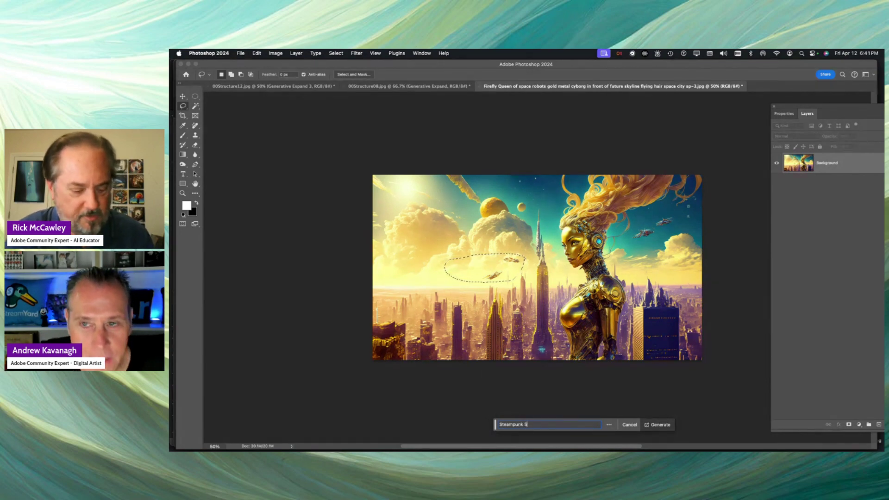
text(pace)
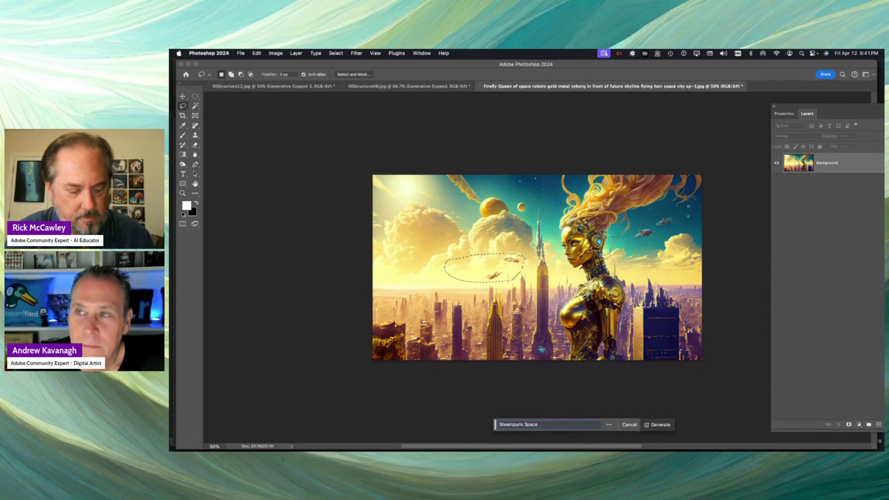
text( ship)
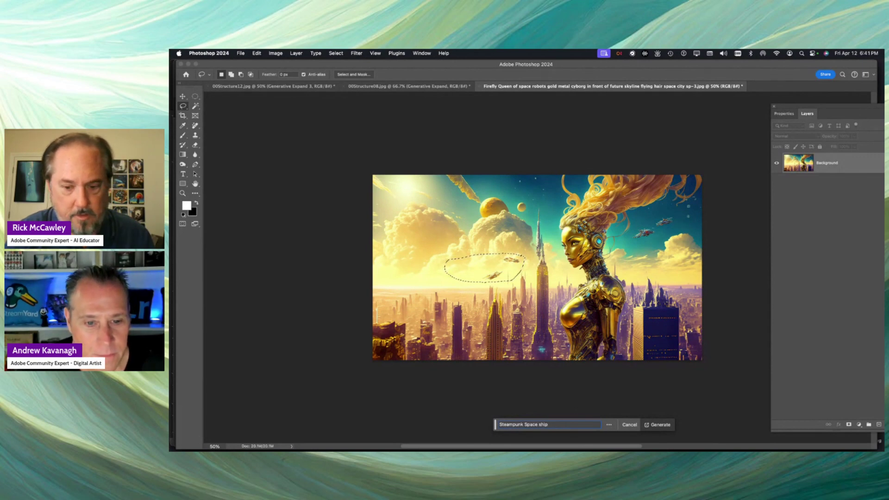
key(Return)
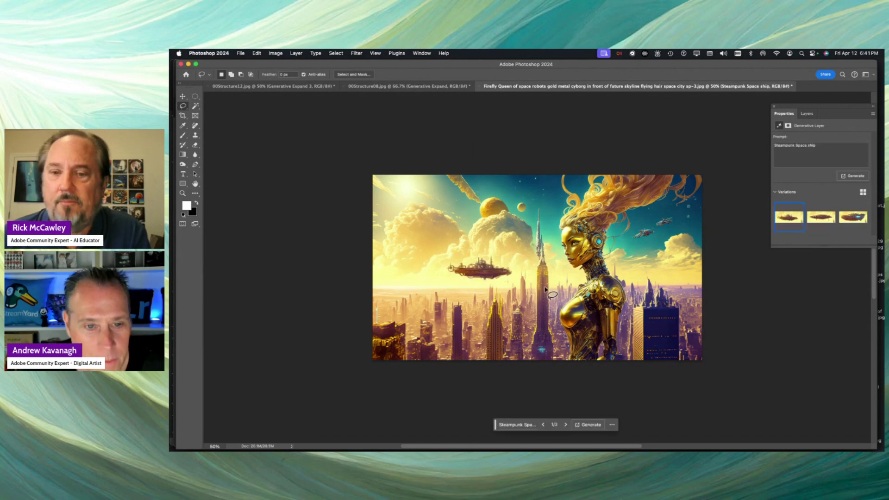
Step: Compare the three spaceship variations and keep the first one
click(821, 220)
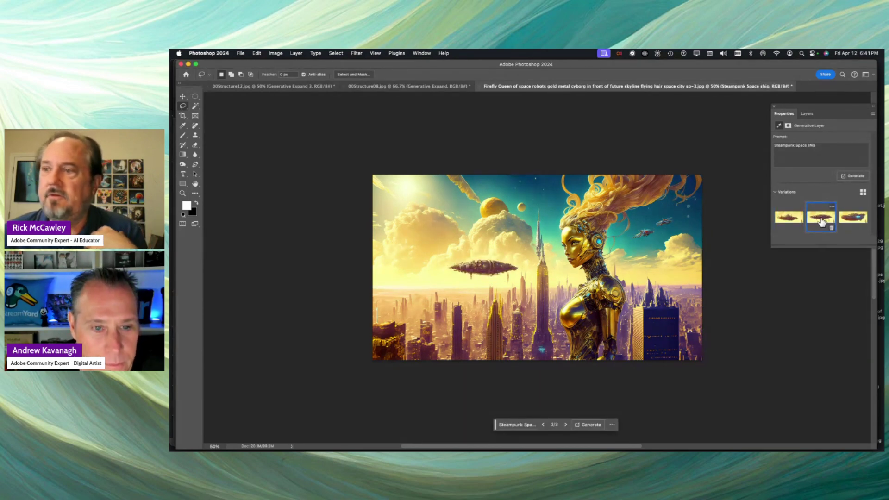
click(853, 218)
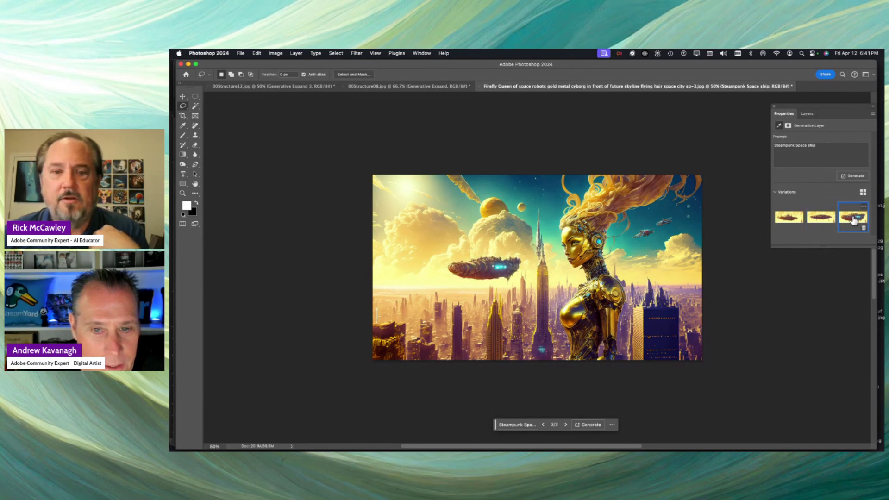
click(795, 219)
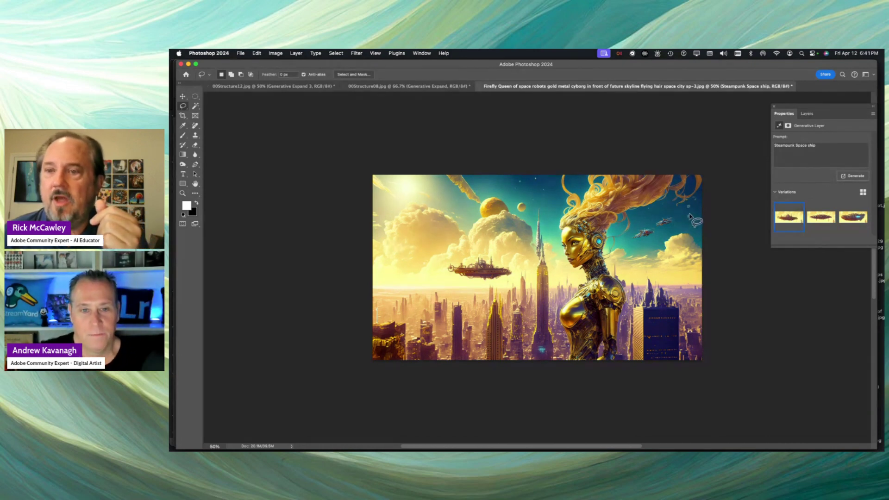
Step: Lasso the sky around the two small ships behind the robot queen and generate a fill with the prompt "Steampunk octapus"
mouse_move(690, 214)
mouse_down()
mouse_move(638, 220)
mouse_move(625, 259)
mouse_move(690, 266)
mouse_move(703, 243)
mouse_move(701, 216)
mouse_move(683, 218)
mouse_up()
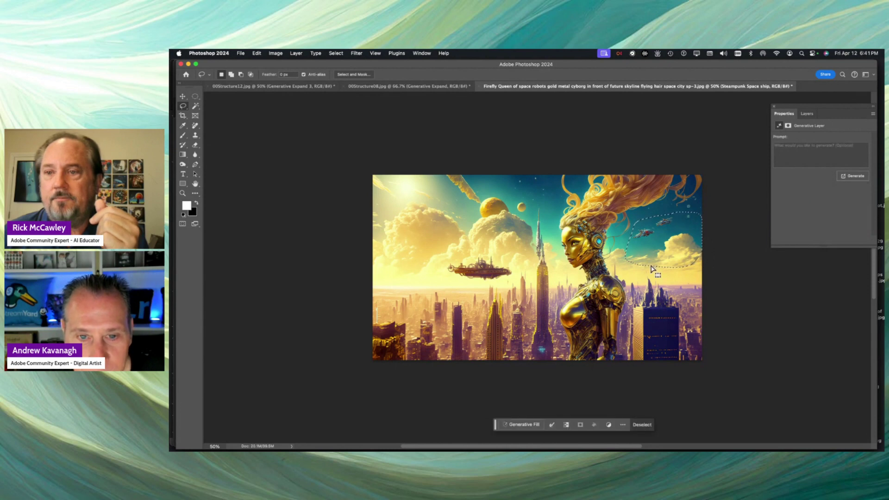
click(520, 425)
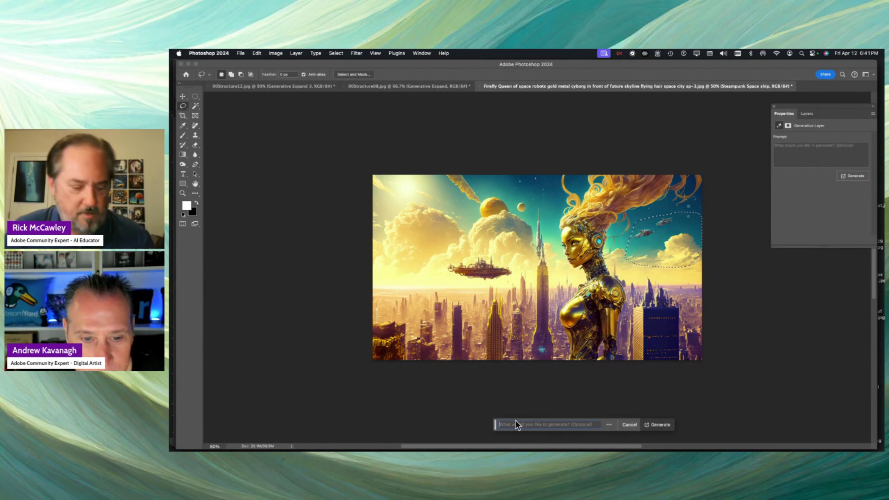
text(Steam pun)
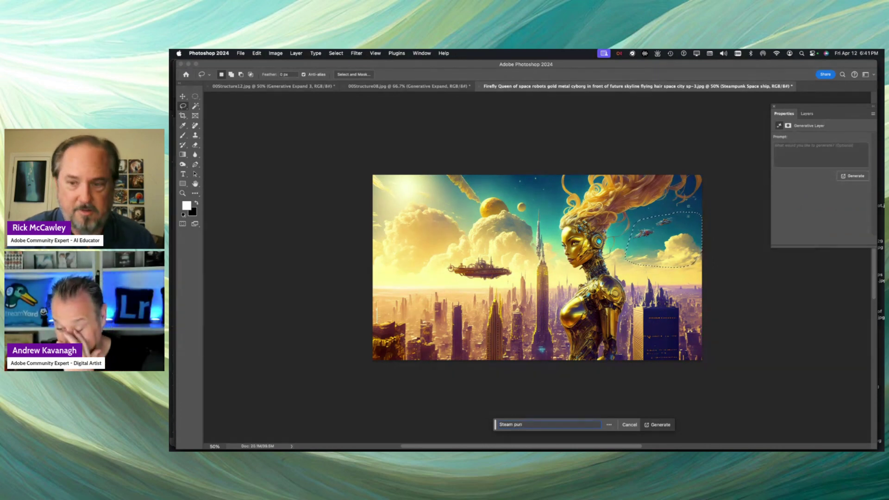
key(BackSpace)
key(BackSpace)
key(BackSpace)
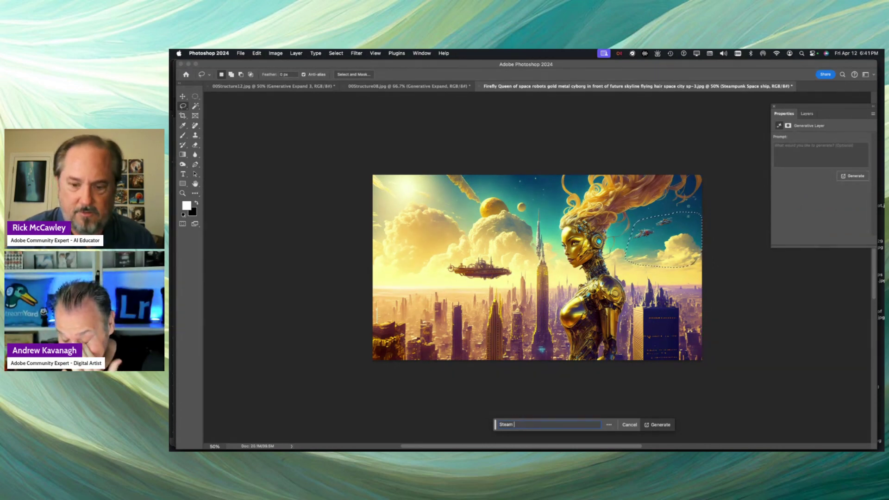
text(punk)
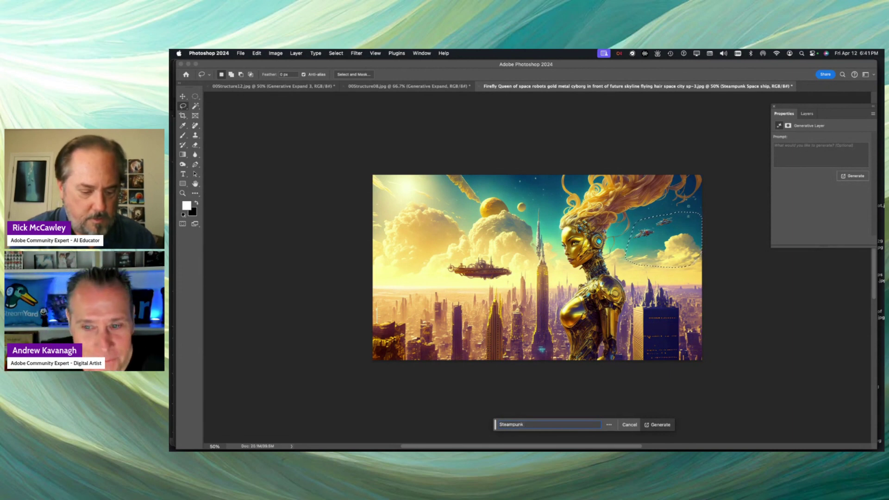
text( octapus)
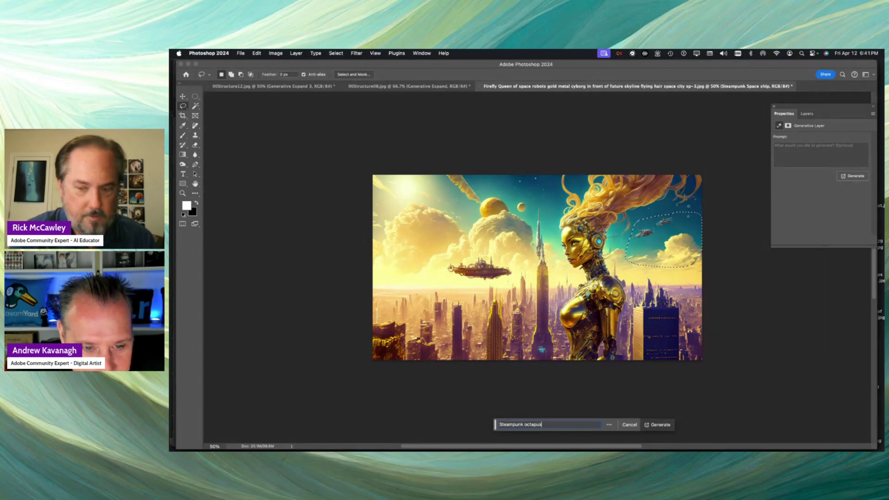
key(Return)
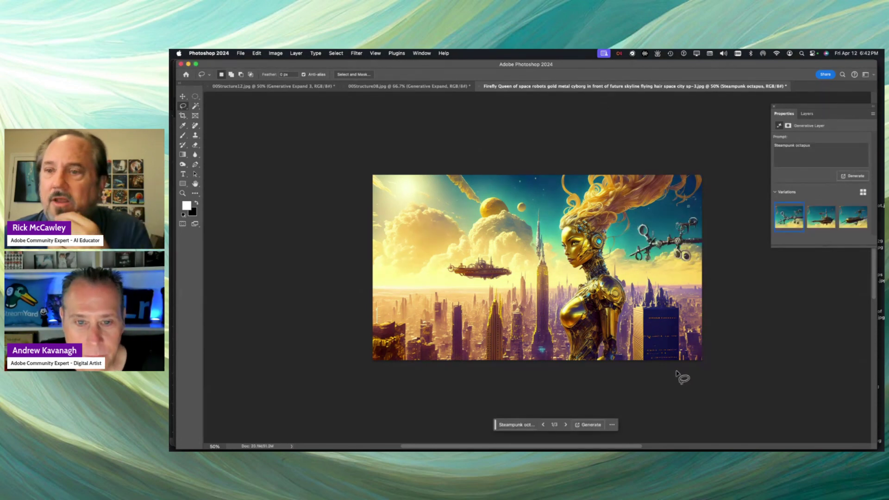
Step: Compare the three steampunk octopus variations and keep the third one
click(823, 214)
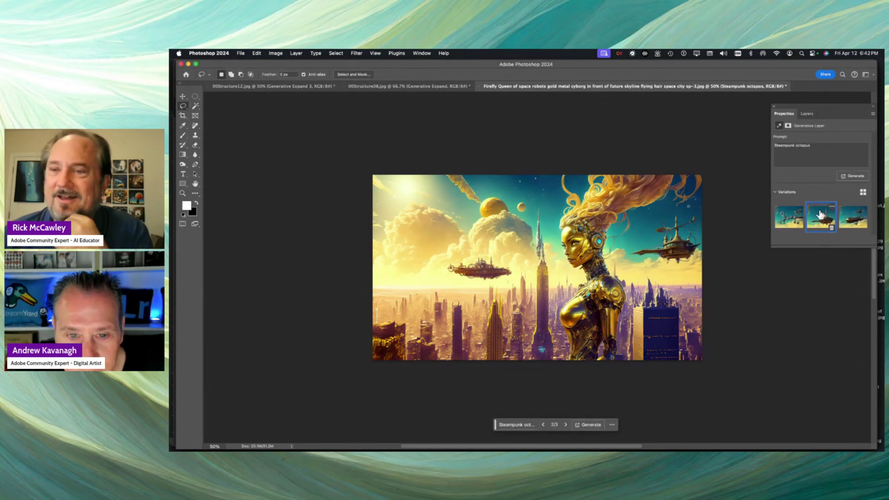
click(848, 217)
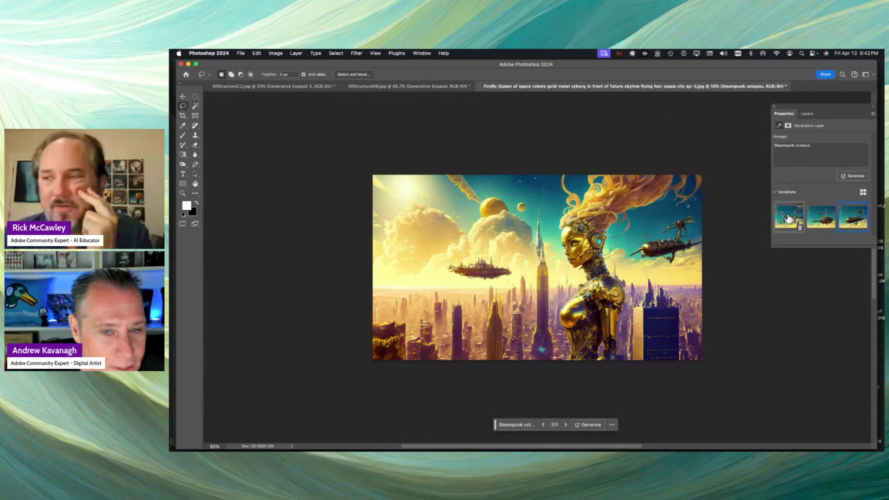
click(820, 221)
click(848, 220)
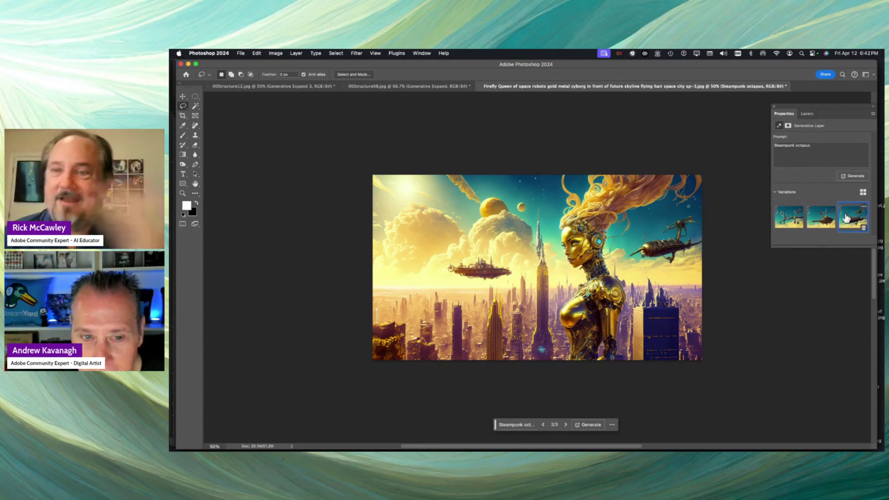
Step: Switch to the 00Structure12.jpg owl document
click(305, 88)
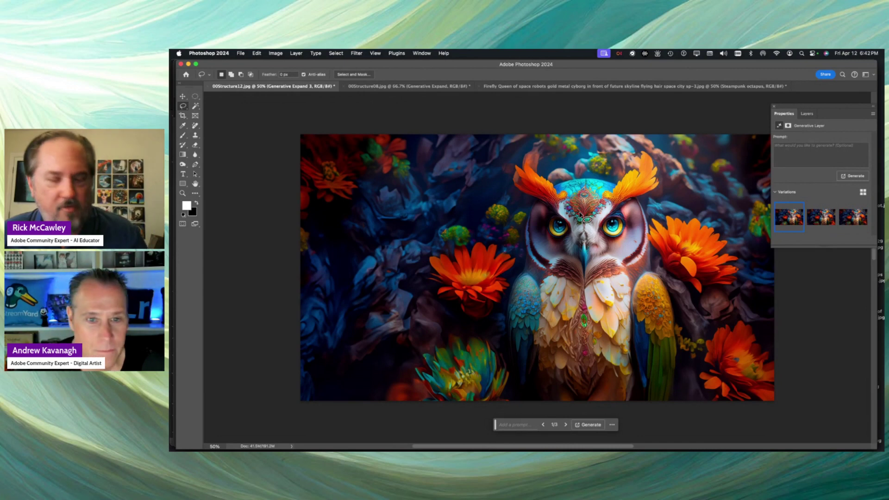
key(super+Tab)
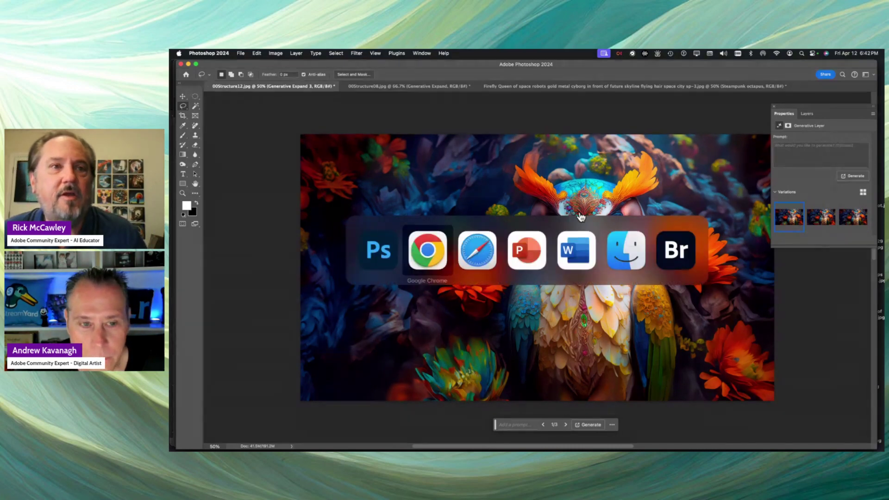
key(super+Tab)
key(super+Tab)
key(super+Tab)
key(super+Tab)
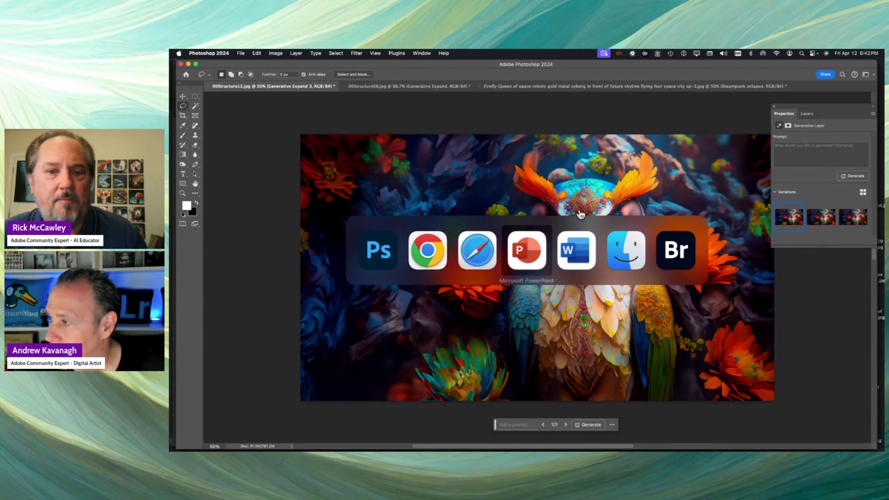
key(super+Tab)
key(super+Tab)
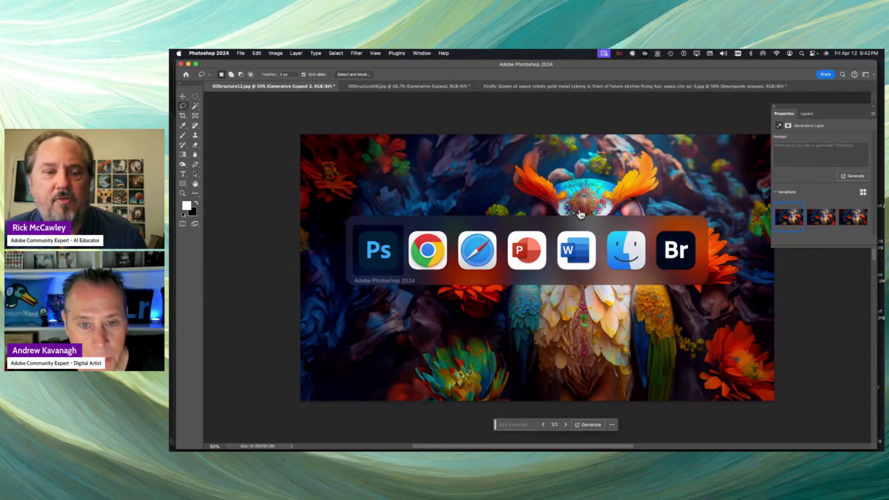
Step: Start opening a file and browse to the 03 folder inside the Desktop's 000Demo folder
key(super+o)
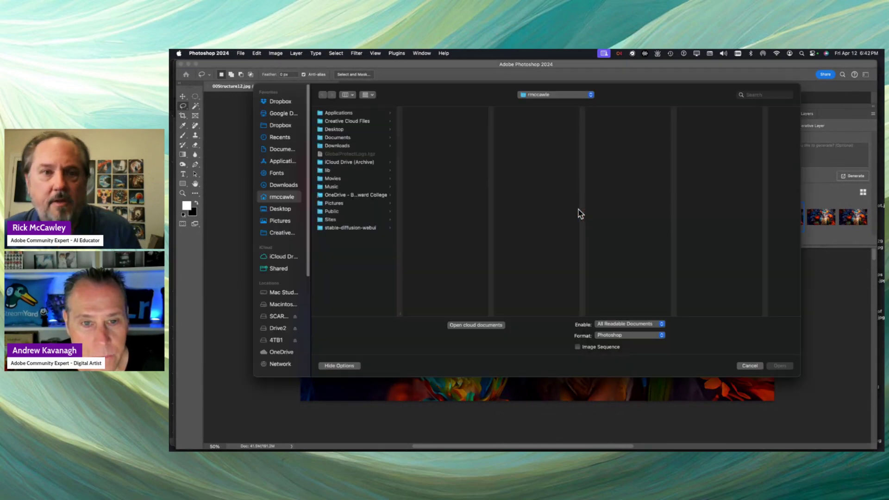
key(super+shift+d)
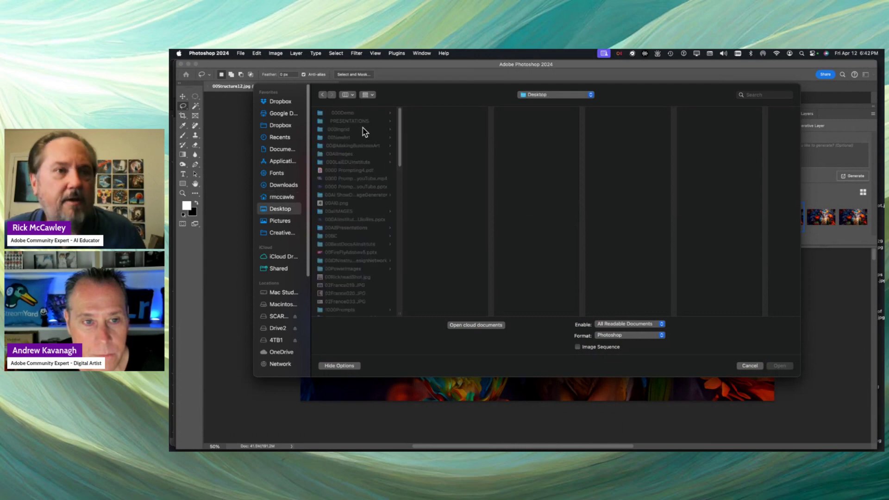
click(353, 112)
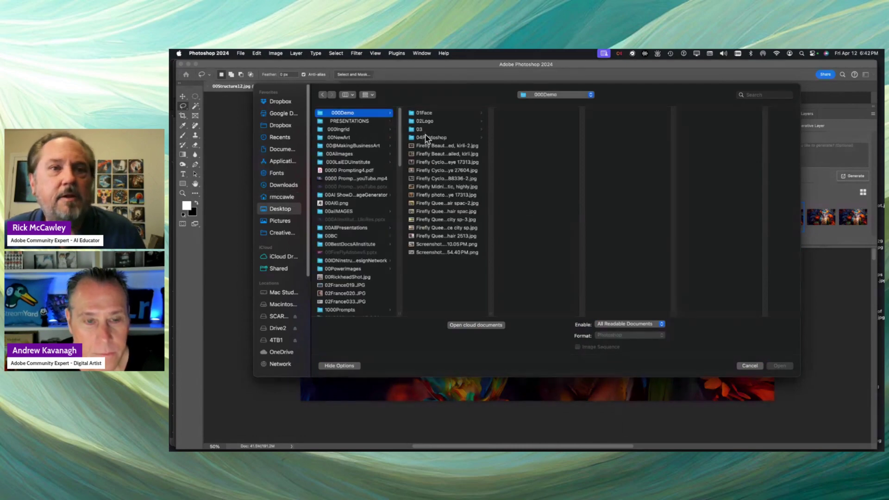
click(426, 138)
click(429, 147)
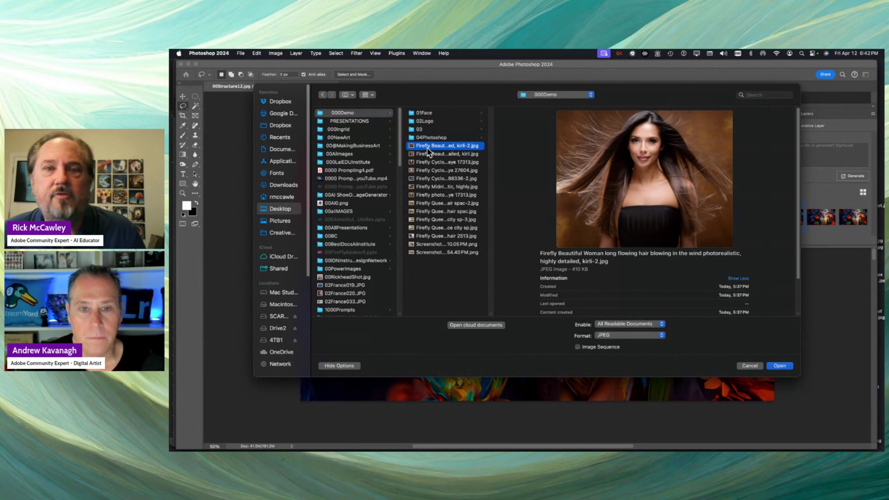
click(427, 162)
click(425, 130)
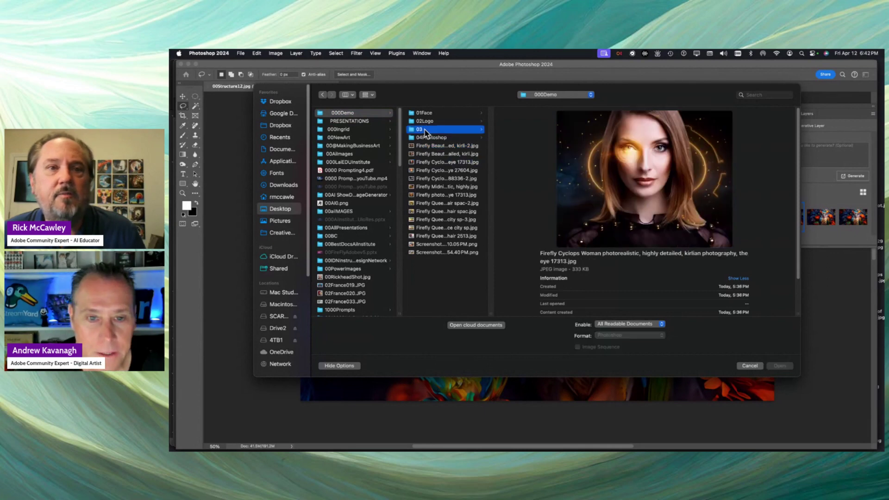
Step: Preview the images in the 03 folder, open enhanced-image.png and display its layers
click(513, 113)
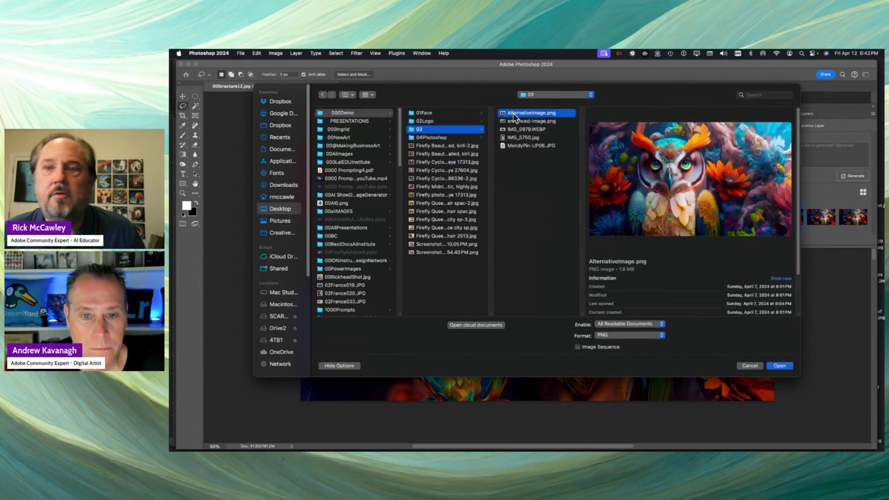
key(space)
key(Down)
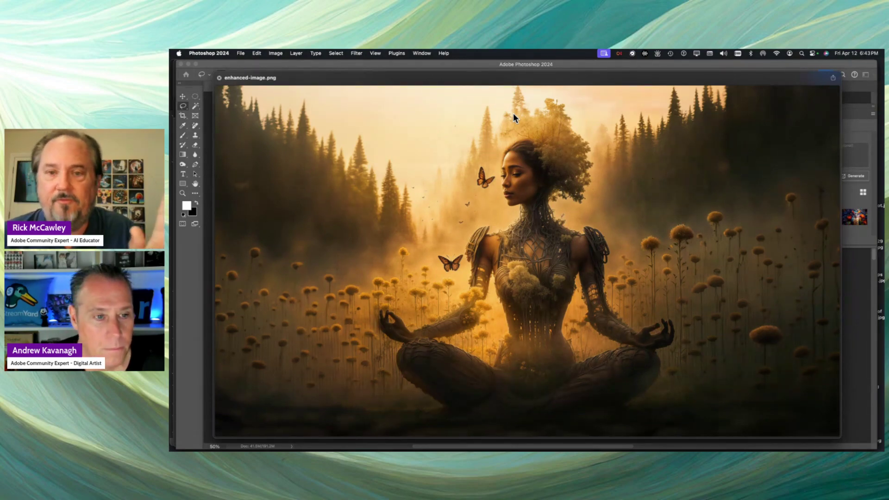
key(super+o)
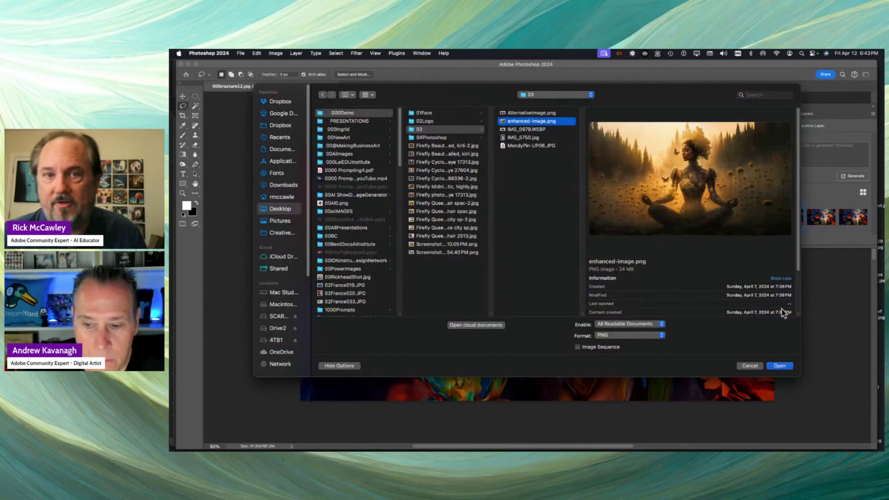
click(780, 366)
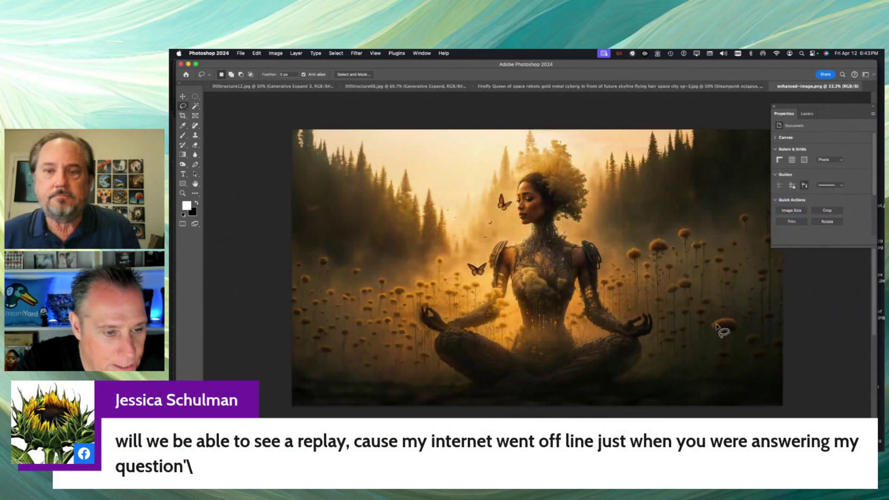
click(801, 112)
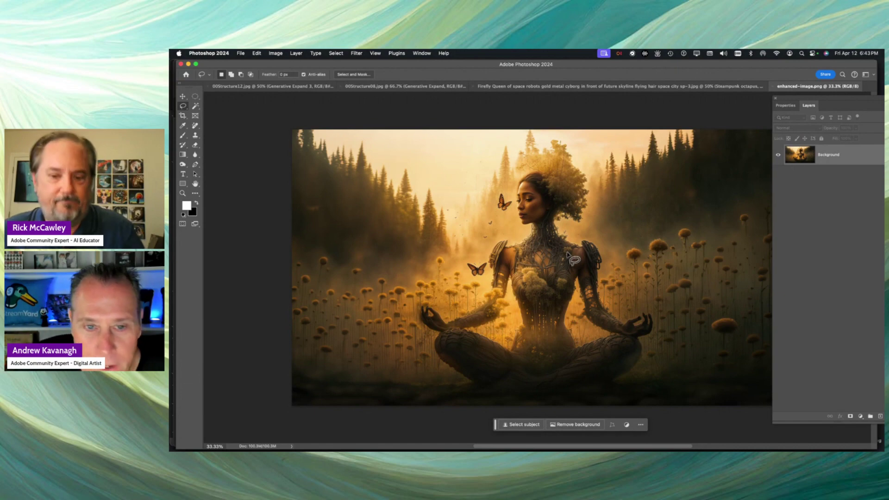
Step: Examine the detail of the meditating woman's face, hair and body in enhanced-image.png up close and as a whole
drag(549, 250, 496, 230)
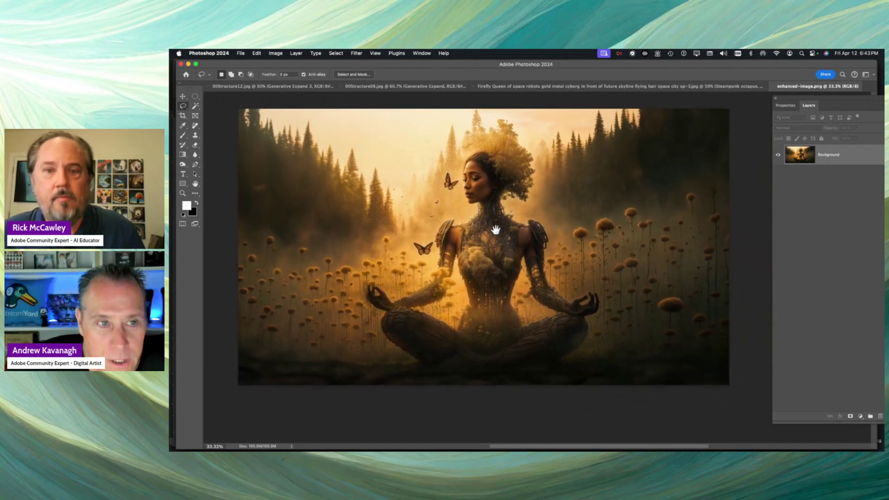
key(super+plus)
key(super+plus)
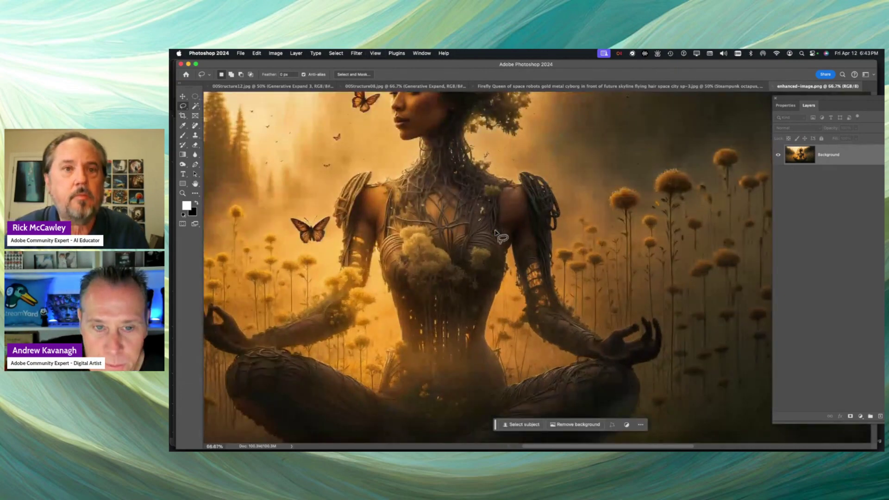
mouse_move(488, 216)
mouse_down()
mouse_move(486, 264)
mouse_move(520, 318)
mouse_move(554, 320)
mouse_up()
key(super+plus)
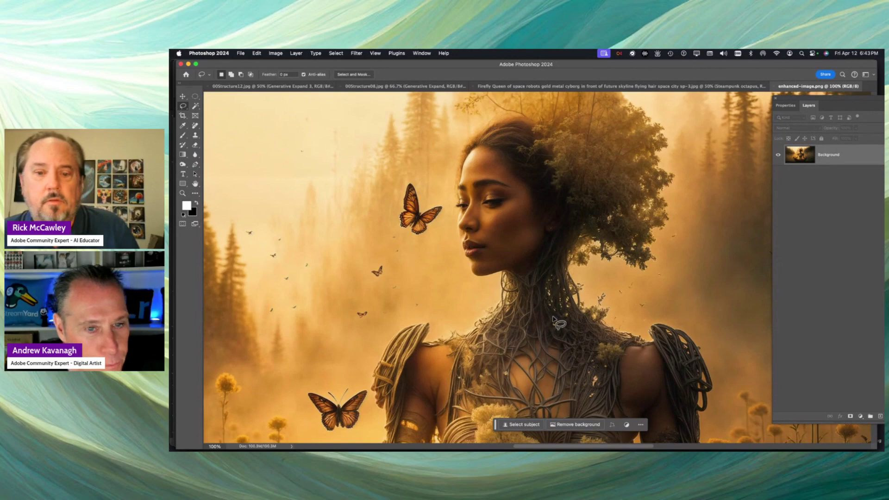
mouse_move(531, 328)
mouse_down()
mouse_move(553, 197)
mouse_move(614, 170)
mouse_move(570, 208)
mouse_move(548, 302)
mouse_move(508, 363)
mouse_up()
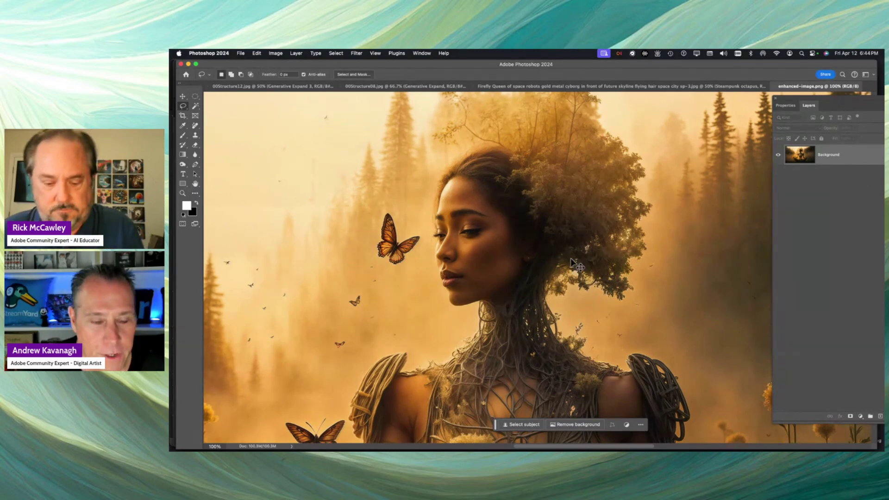
key(super+minus)
key(super+minus)
key(super+minus)
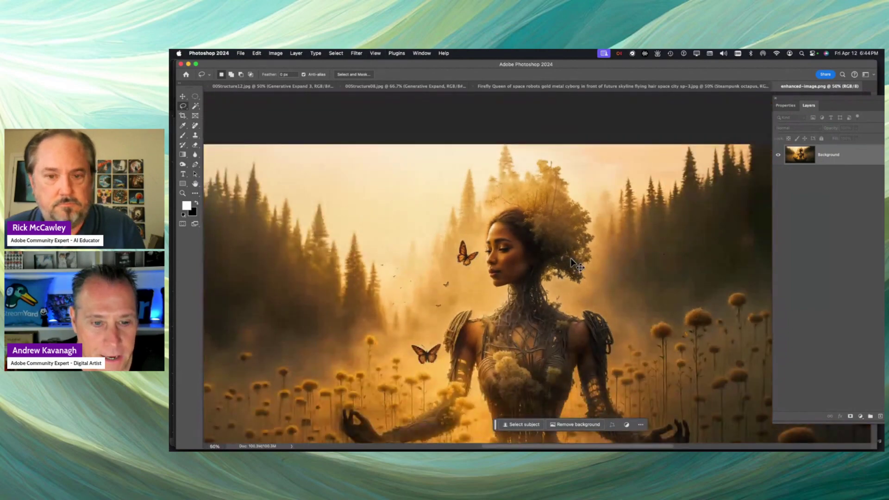
scroll(574, 264, up, 2)
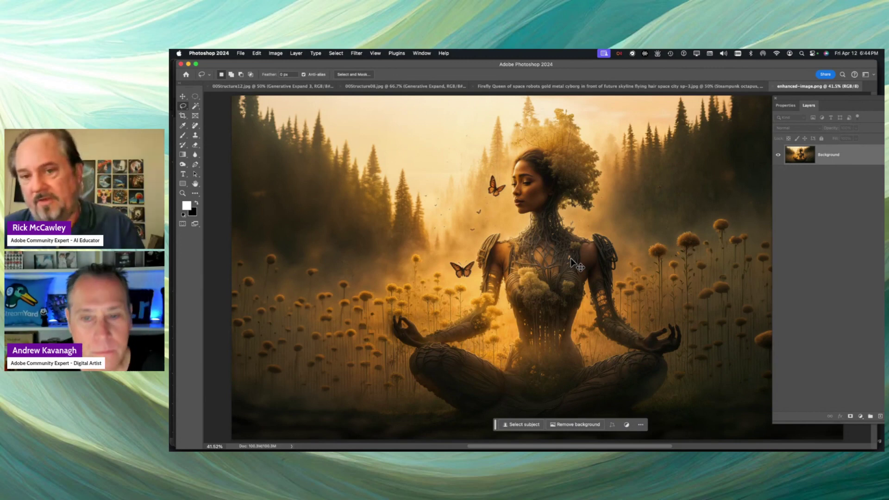
Step: Start opening another file and browse to the 04Photoshop folder inside 000Demo
key(super+o)
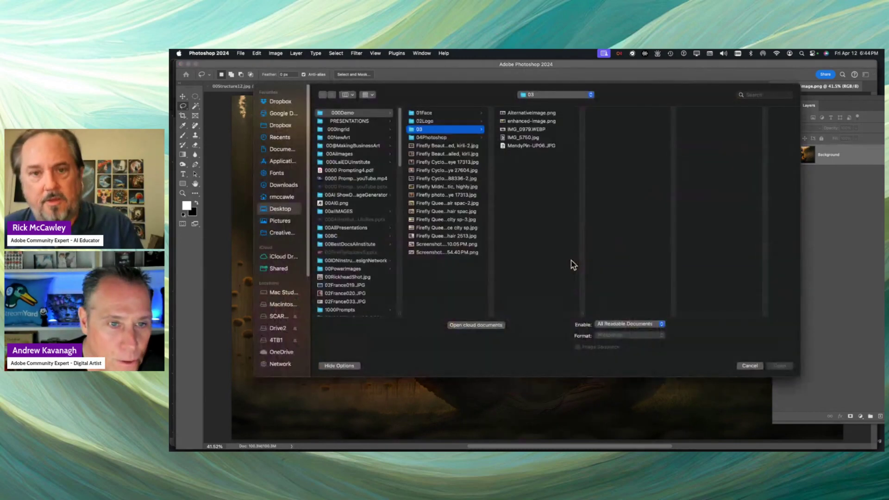
click(530, 146)
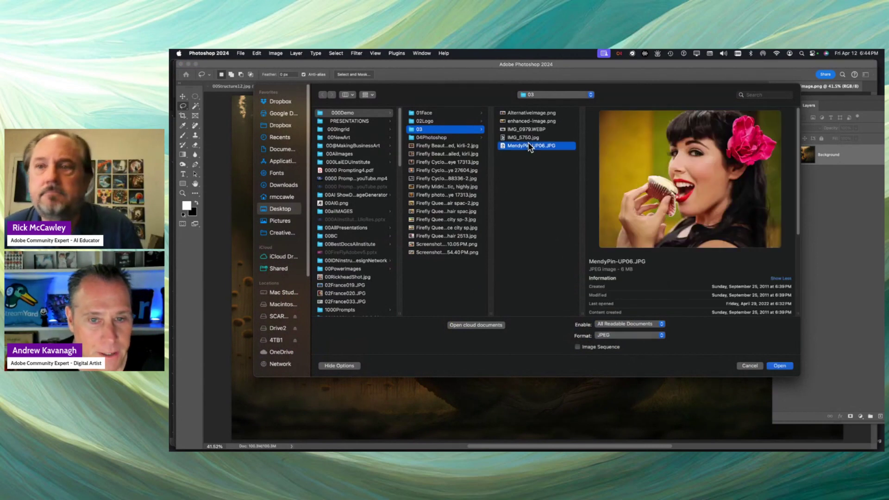
key(Up)
key(Up)
key(Up)
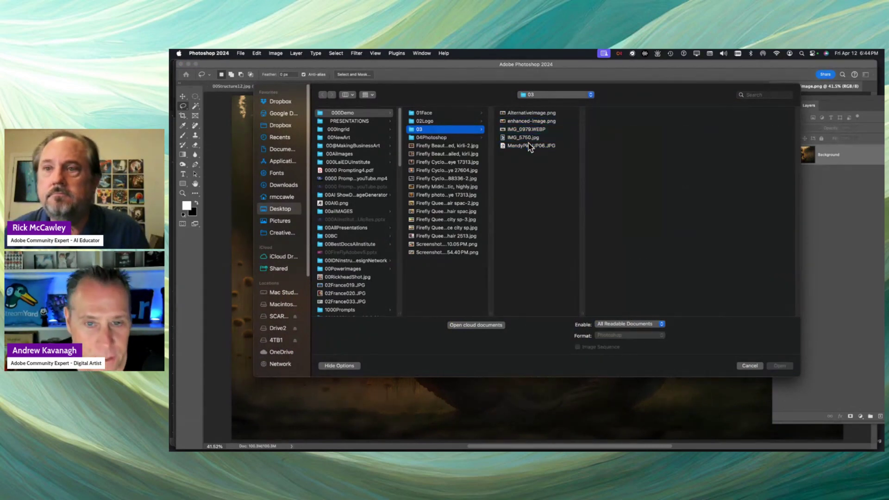
key(Down)
key(Right)
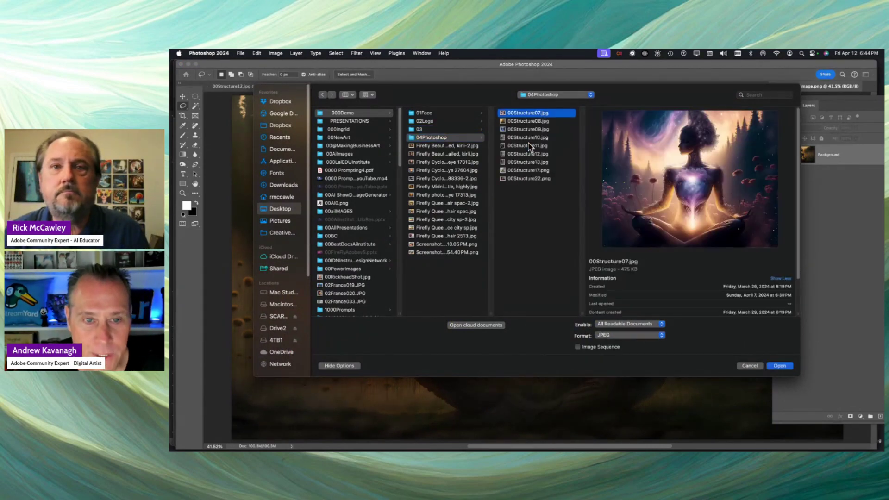
Step: Preview 00Structure07.jpg and 00Structure08.jpg at large size, and open 00Structure08.jpg
key(space)
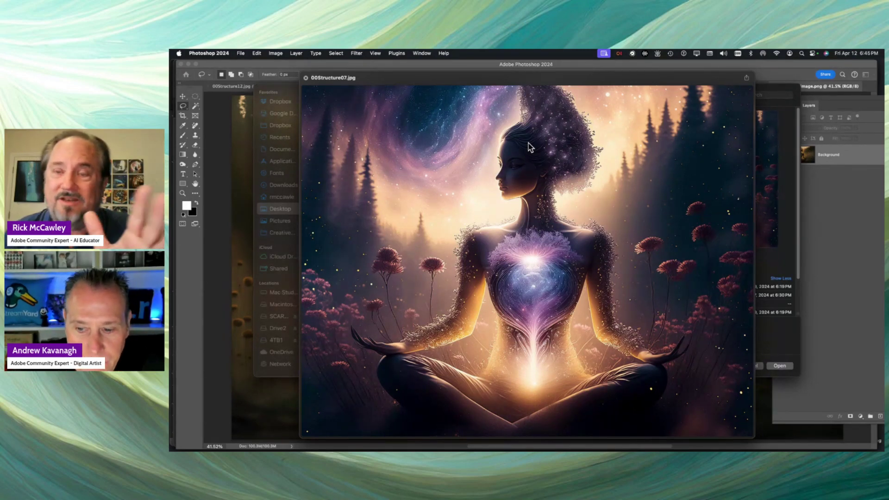
key(Down)
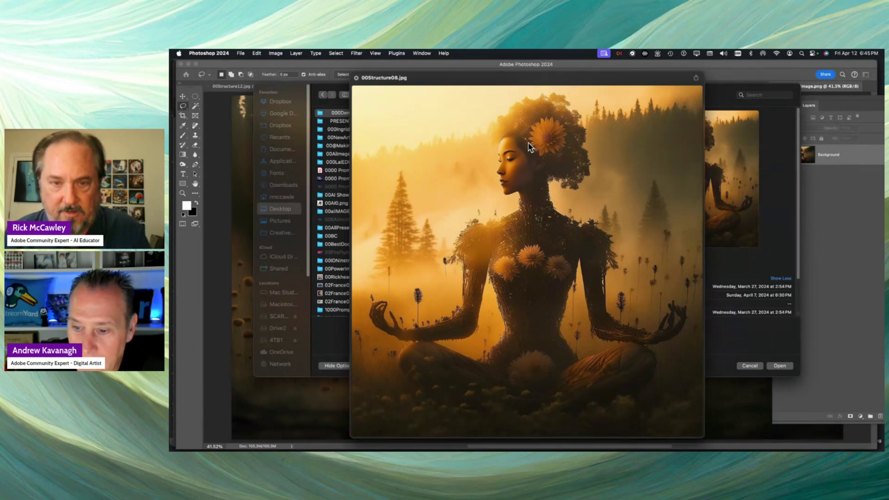
key(space)
key(Return)
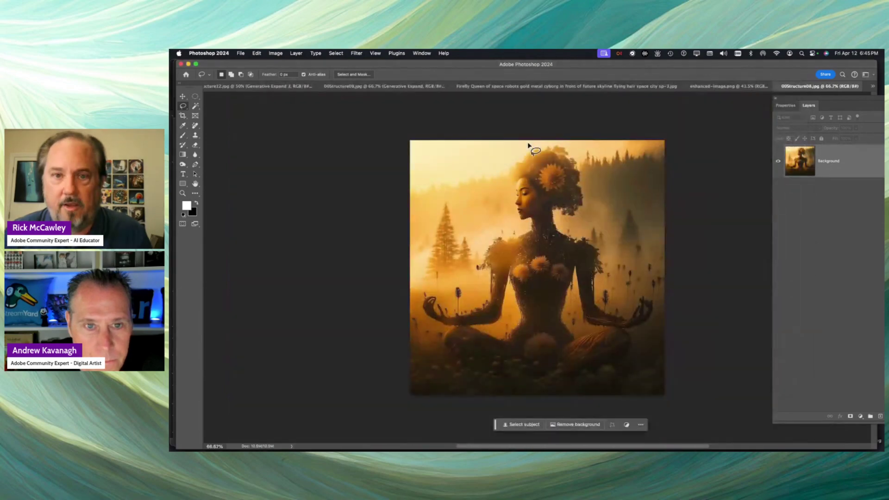
Step: Inspect the detail of 00Structure08.jpg up close and compare the image with enhanced-image.png
key(super+equal)
key(super+equal)
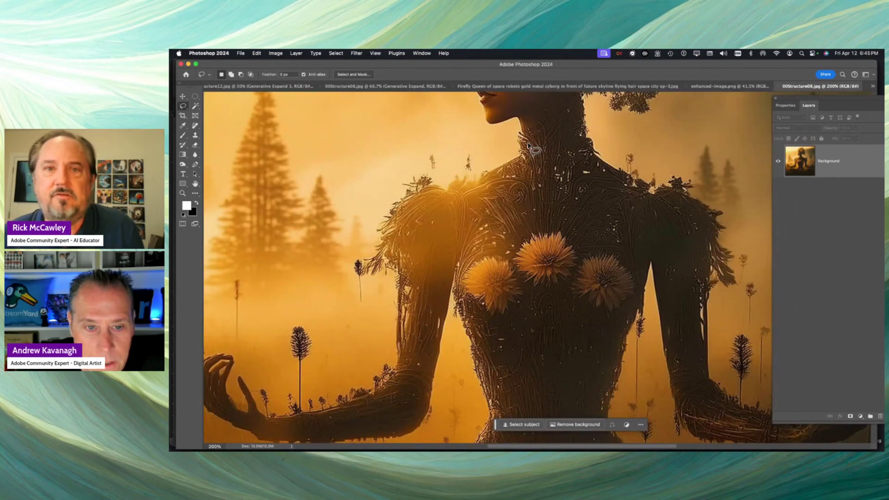
key(super+minus)
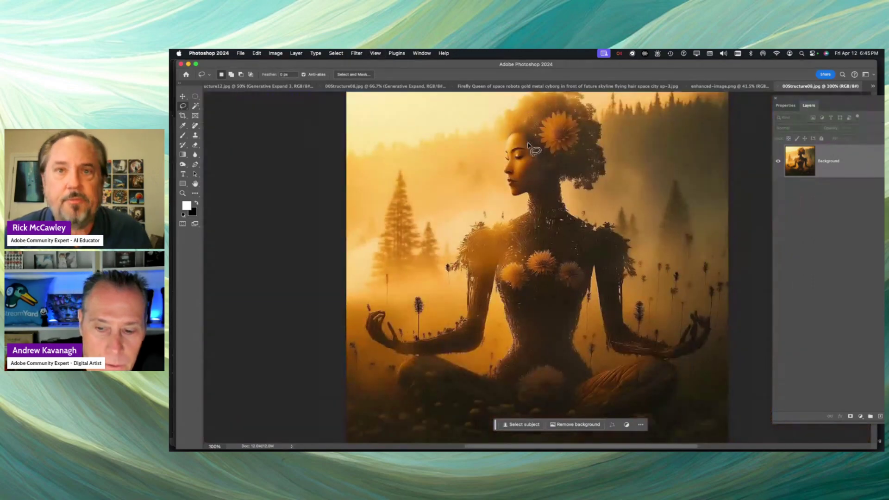
click(702, 85)
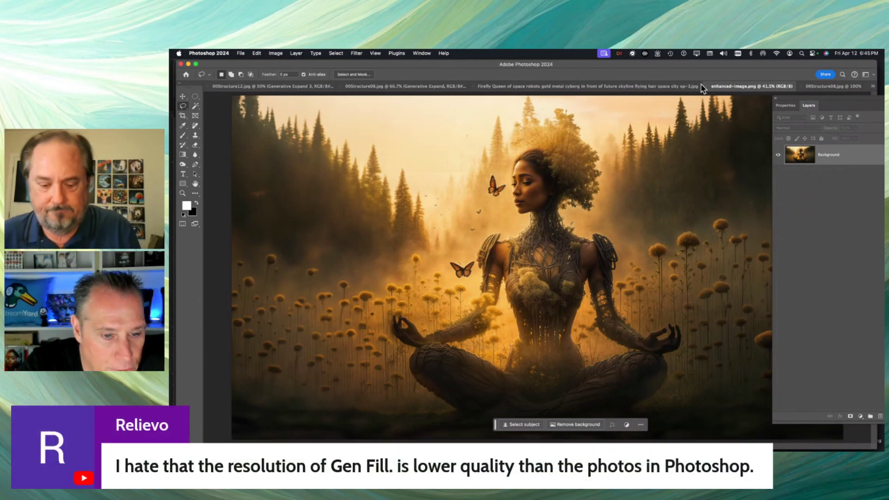
click(825, 87)
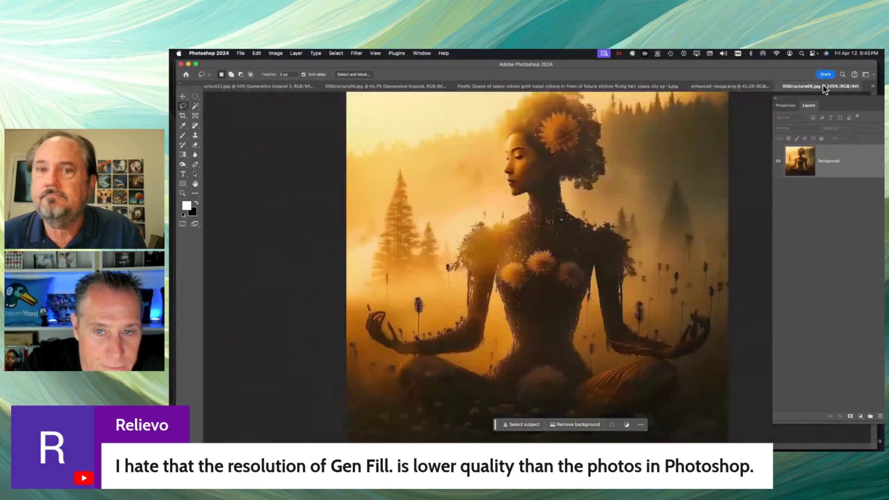
click(742, 88)
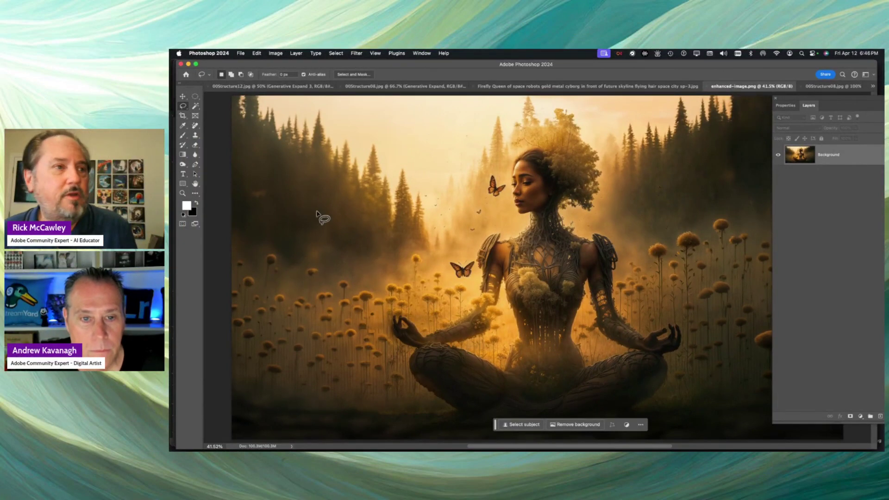
Step: Try to adjust the 16:9 crop frame of enhanced-image.png with the Crop tool's fill set to Generative Expand
key(super+minus)
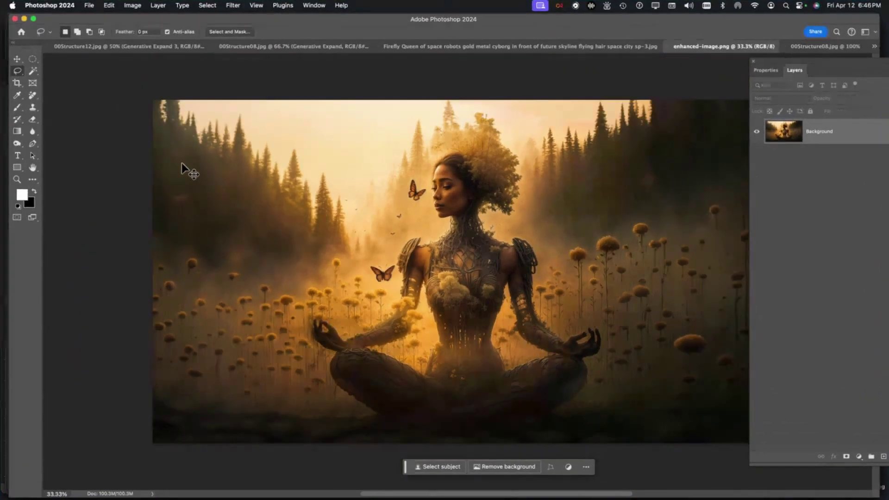
key(super+minus)
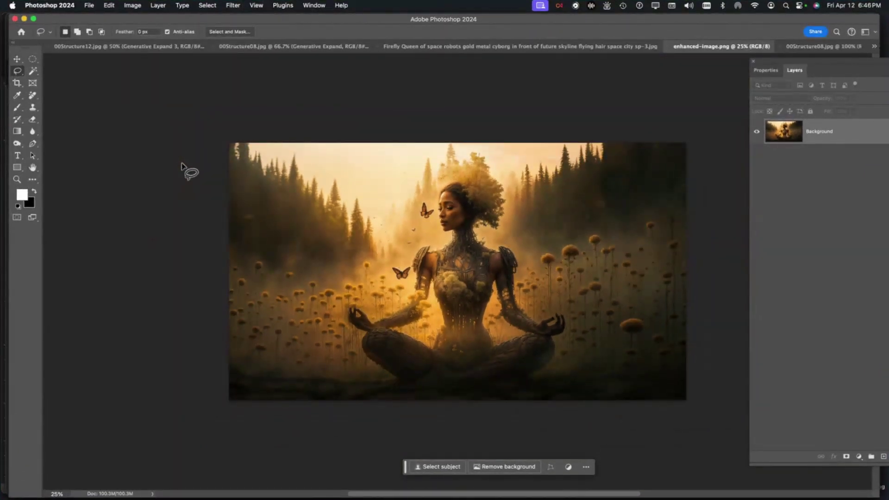
key(c)
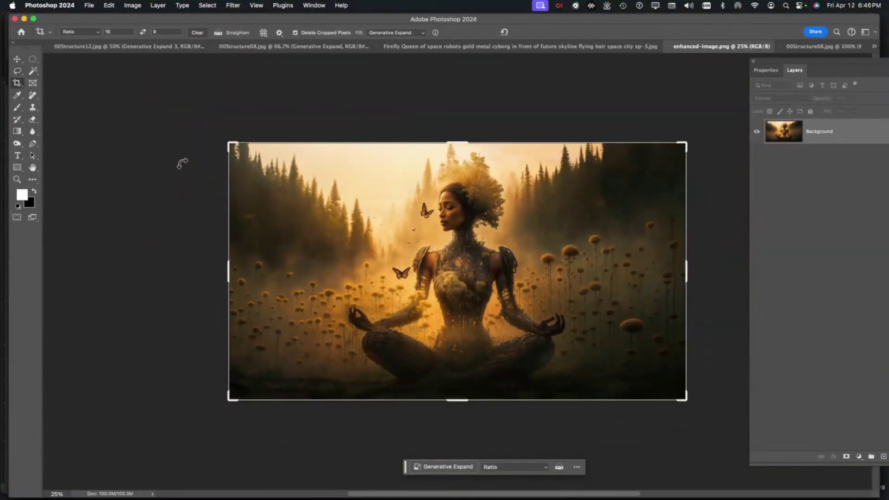
click(228, 141)
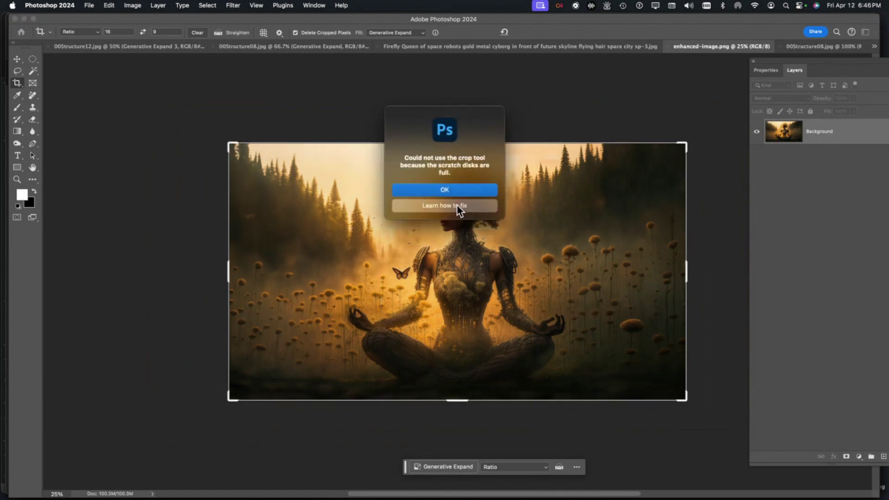
click(452, 188)
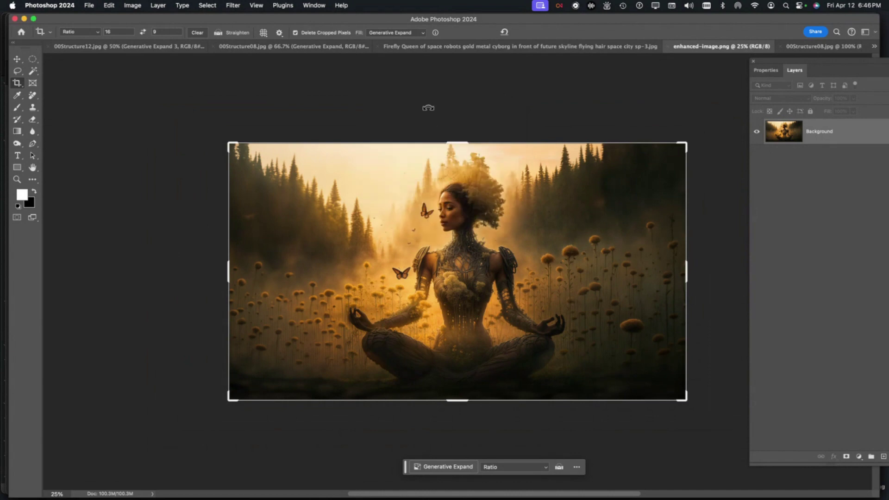
Step: In the golden 00Structure08.jpg meditation image, try enlarging the 16:9 crop frame past the edge and repositioning the picture inside it
click(438, 45)
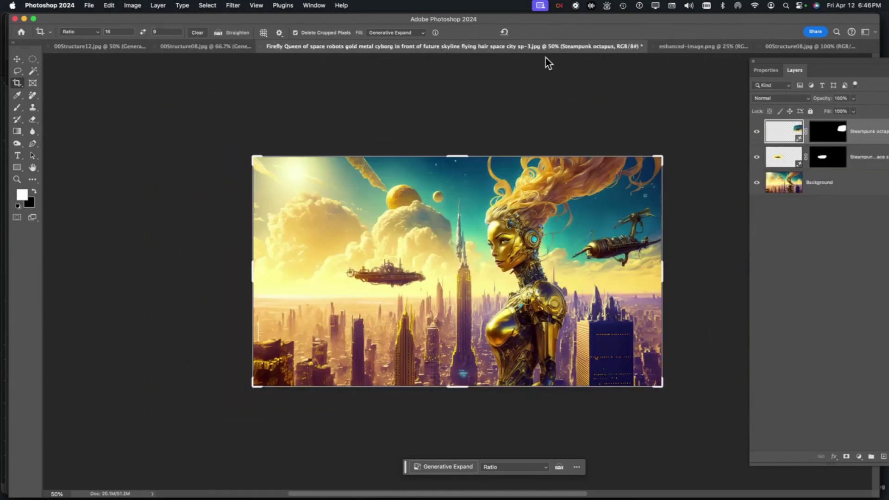
click(684, 46)
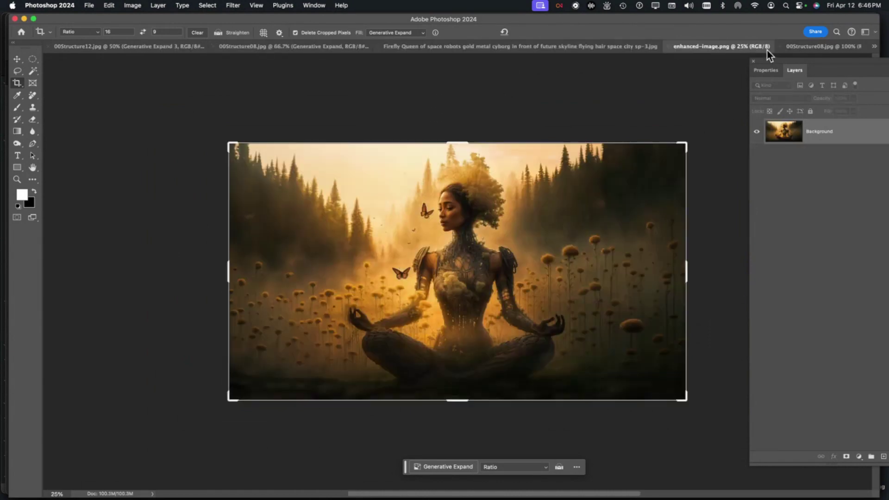
click(806, 48)
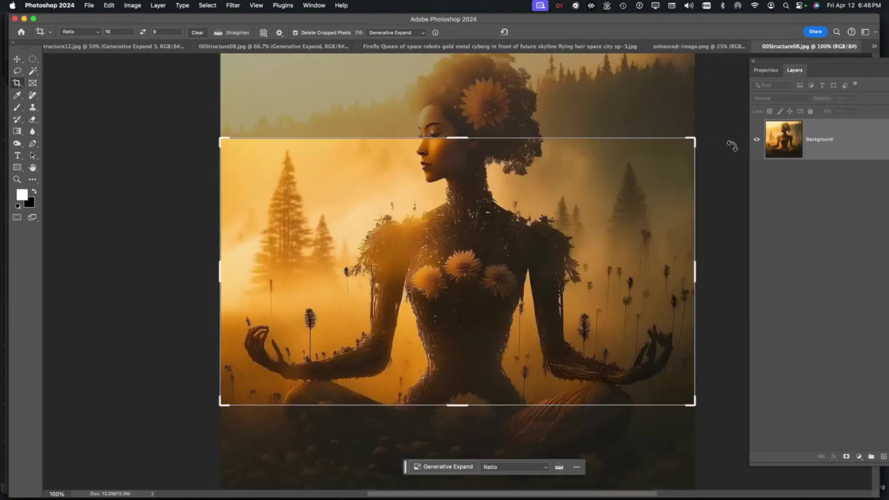
drag(691, 138, 734, 90)
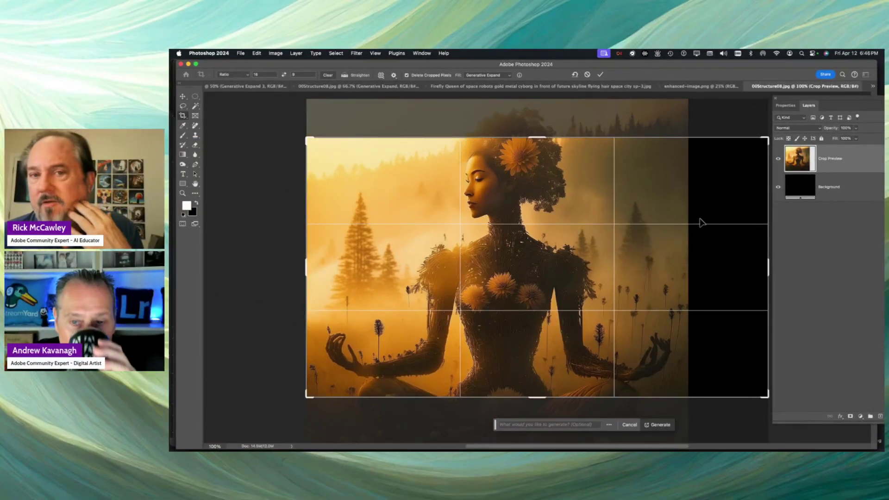
drag(701, 223, 615, 250)
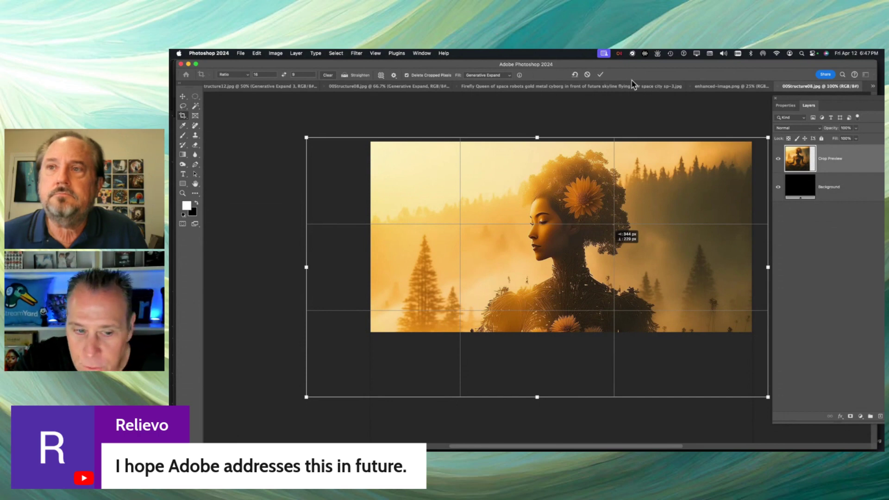
Step: Return to enhanced-image.png and close the document
click(698, 89)
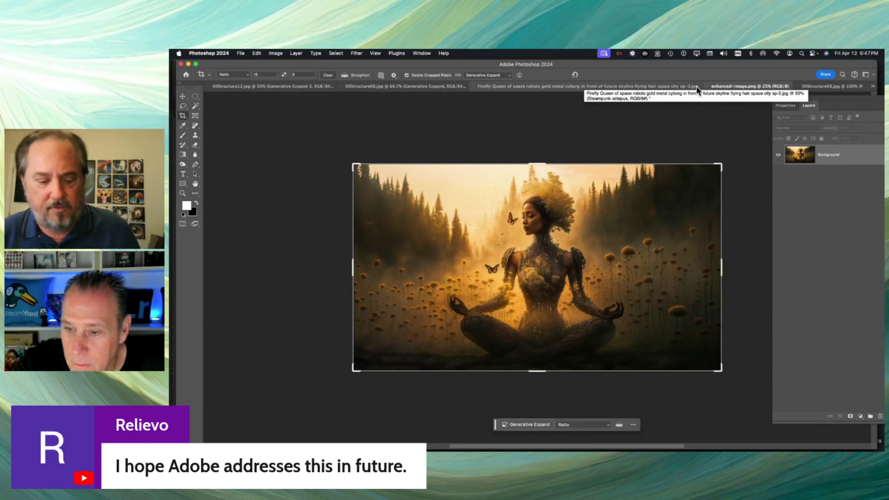
key(super+w)
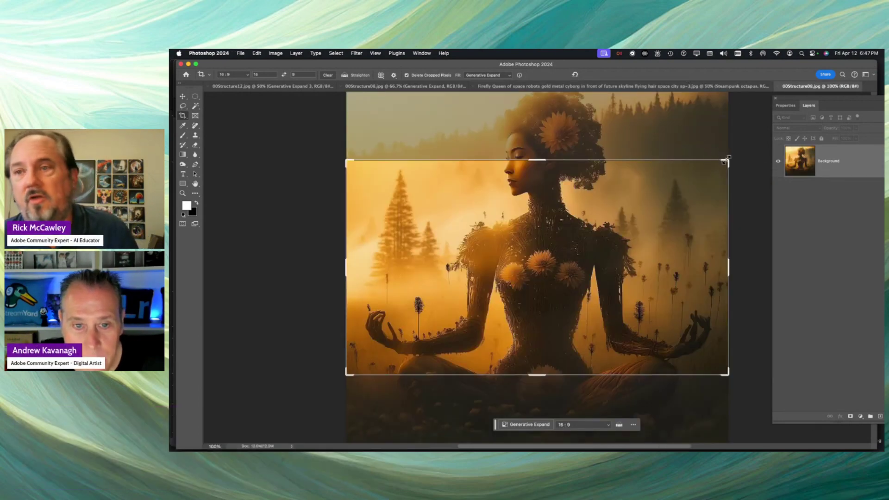
Step: Try to apply Generative Expand to 00Structure08.jpg with the 16:9 crop frame extended past both sides of the picture
drag(727, 159, 767, 134)
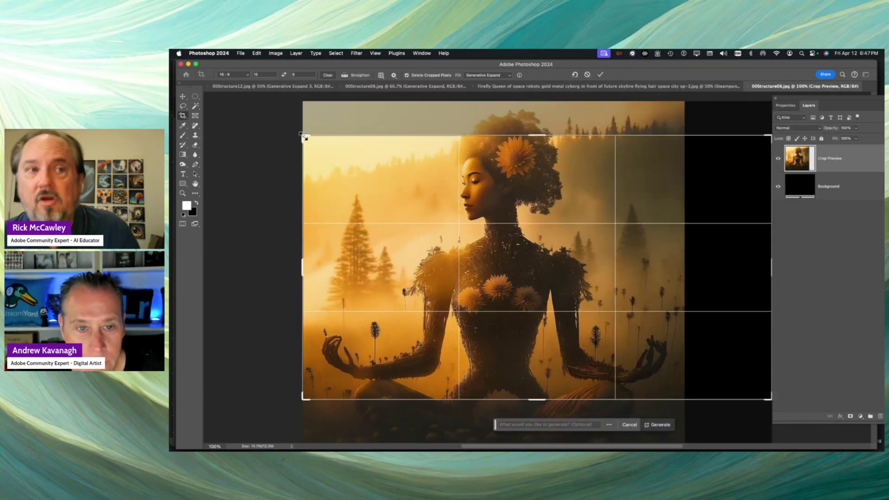
drag(304, 137, 276, 120)
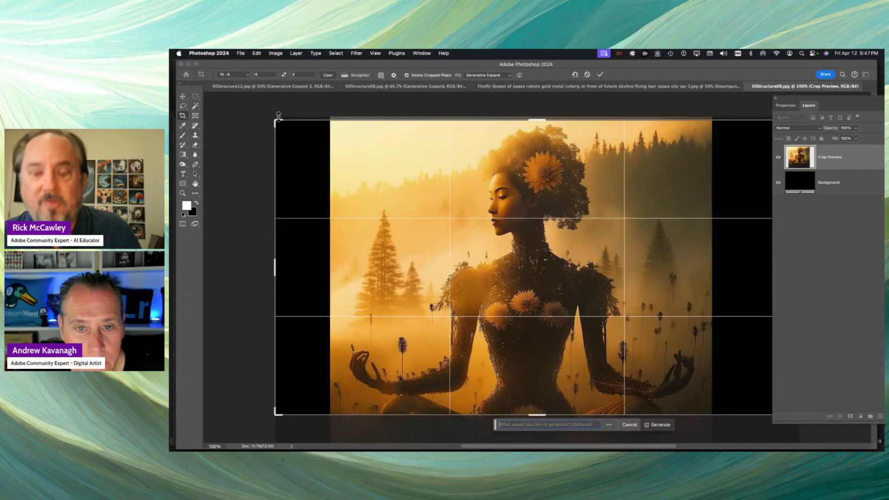
key(Return)
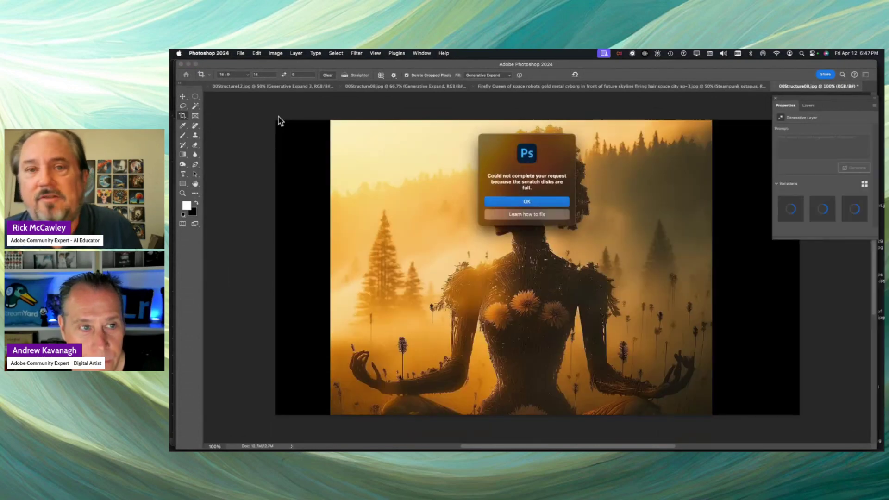
click(499, 202)
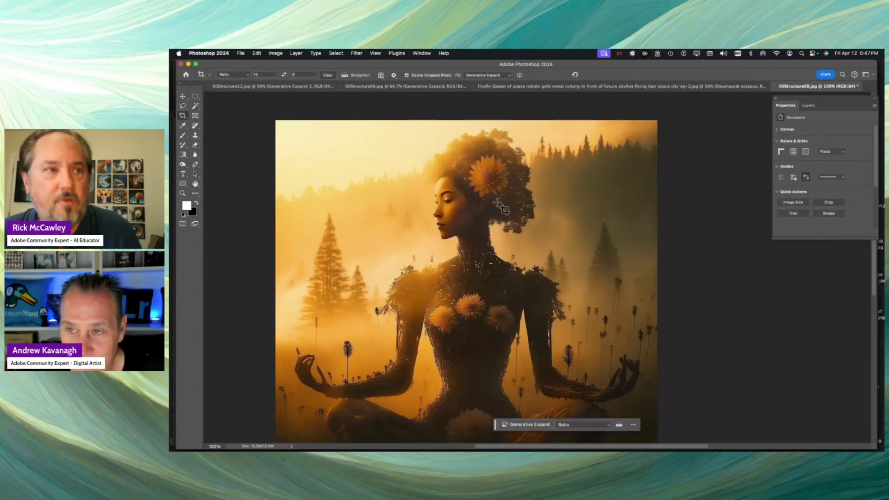
Step: Close 00Structure08.jpg without saving the changes
key(super+w)
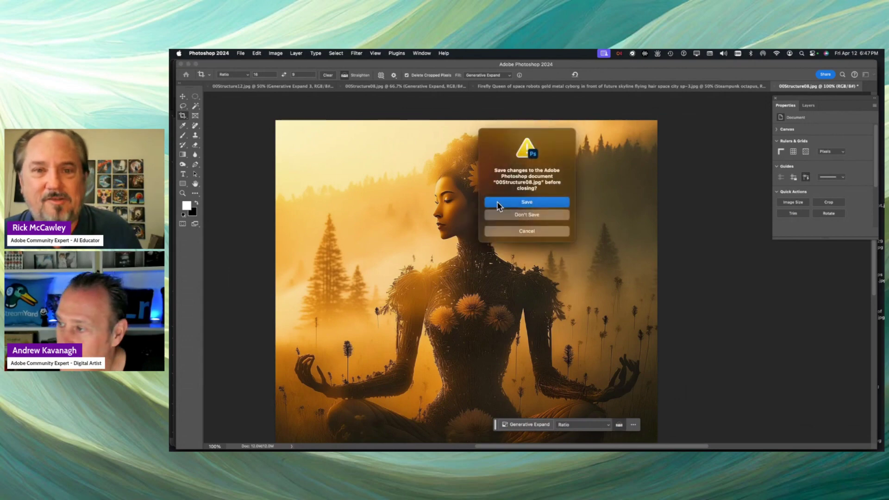
click(509, 214)
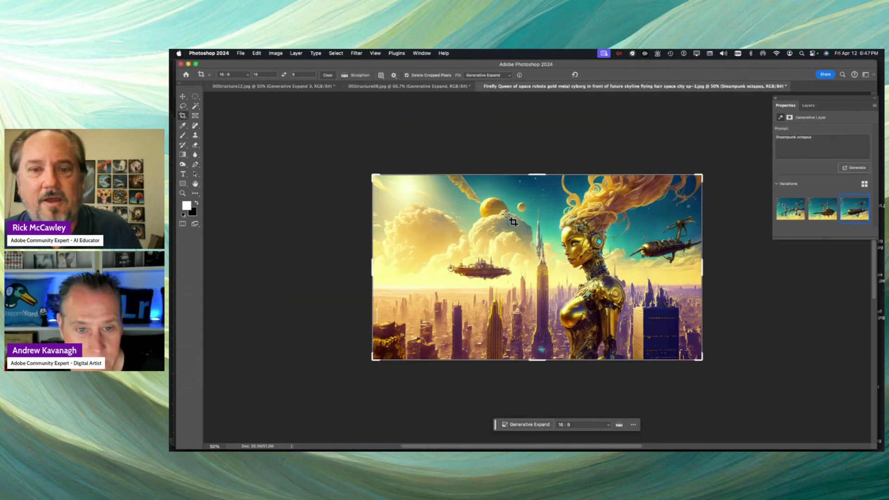
Step: Review the already expanded meditation image and the 00Structure12.jpg owl image
click(401, 87)
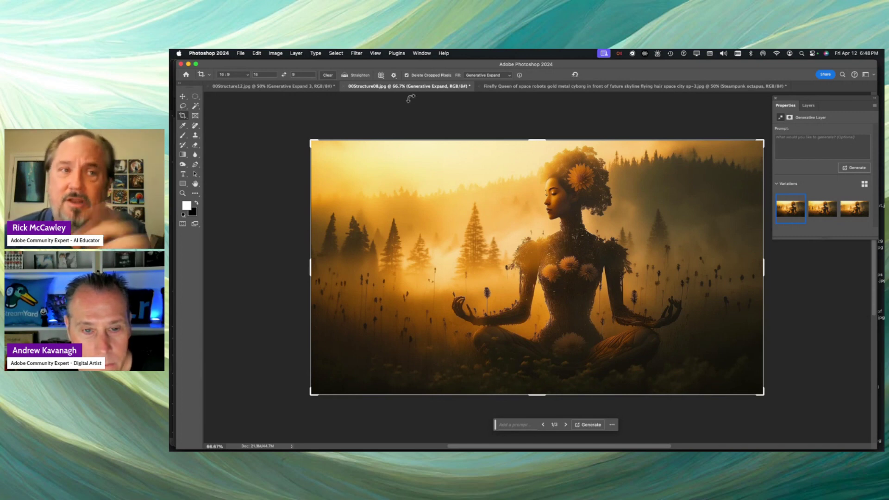
click(313, 87)
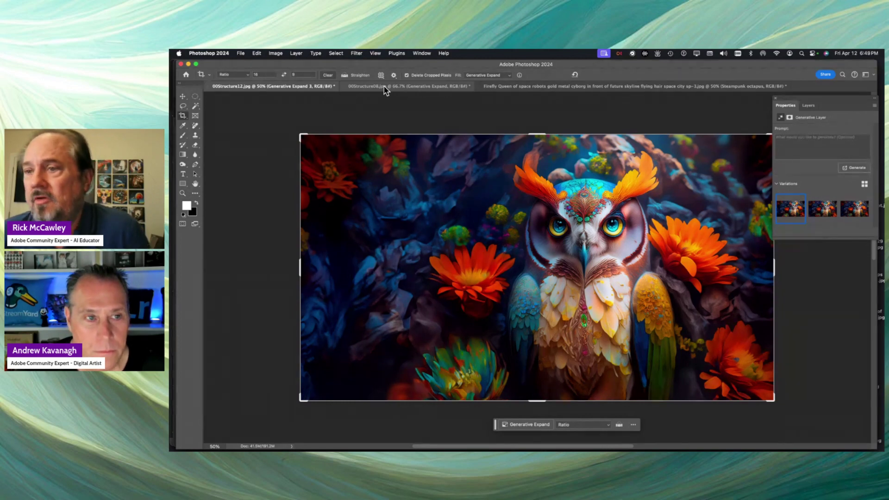
Step: In the Firefly Queen robot image, try the variations of the Steampunk octopus generative layer at 100% and choose the second one
click(515, 88)
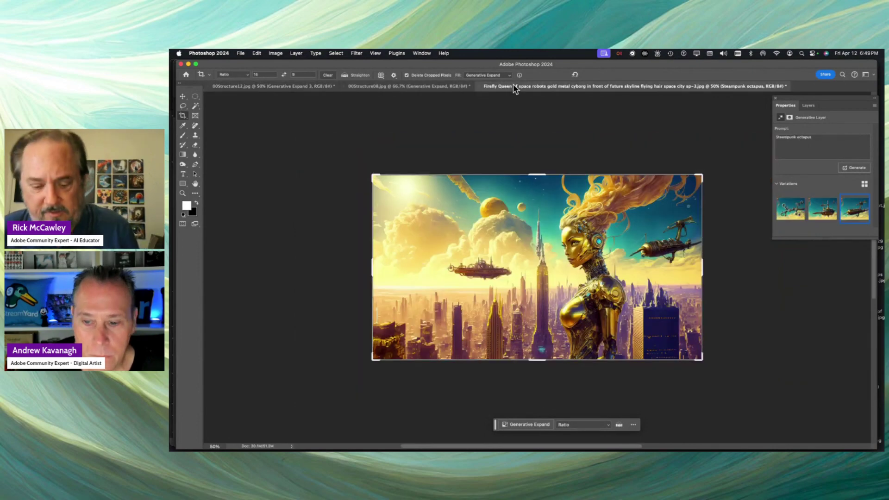
key(super+1)
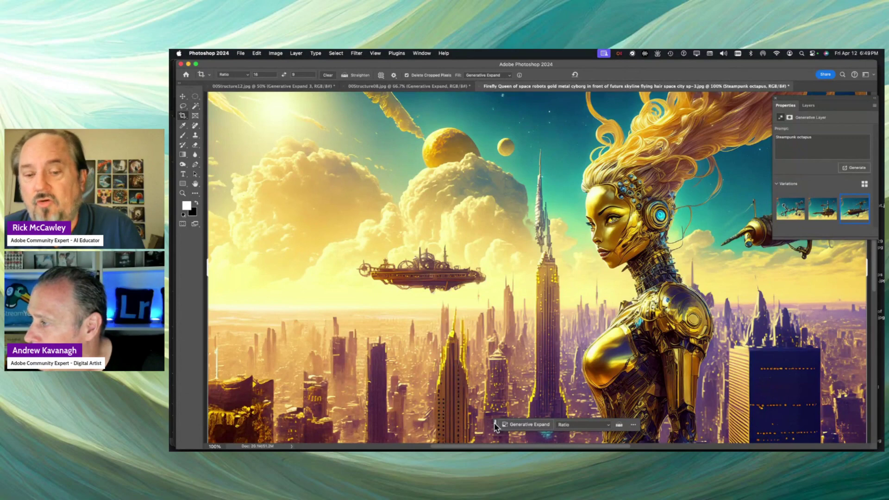
drag(496, 426, 446, 428)
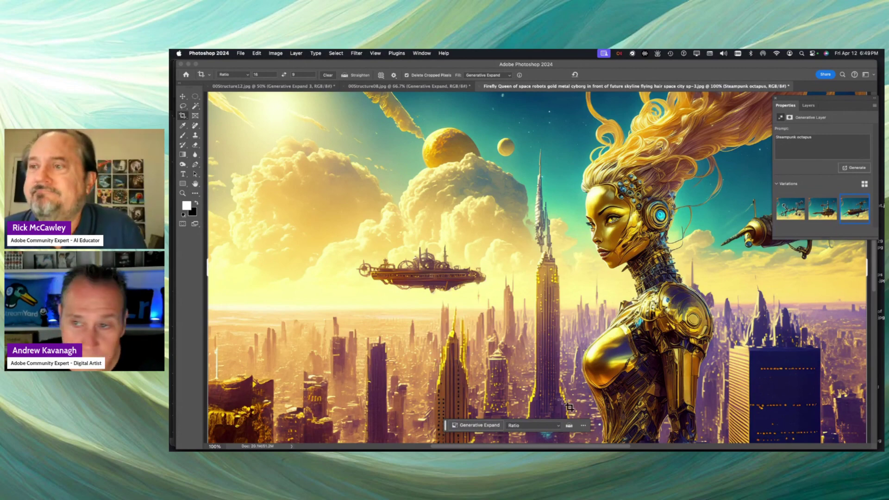
click(812, 217)
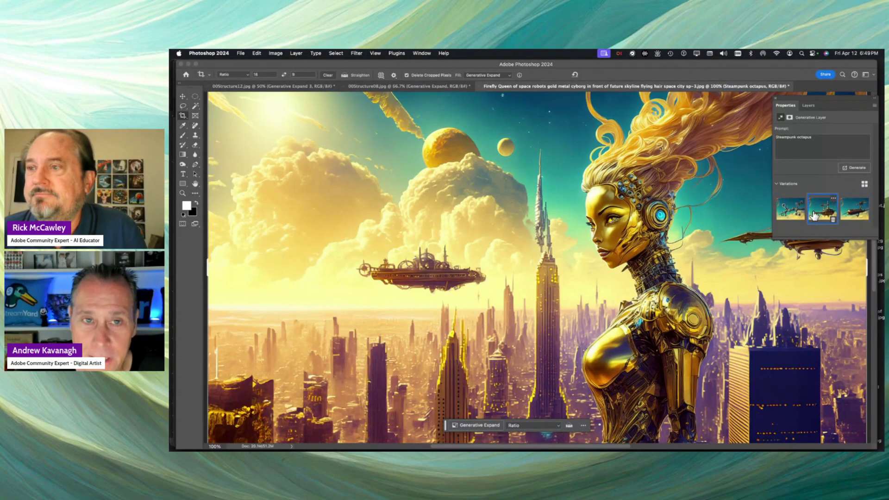
click(791, 212)
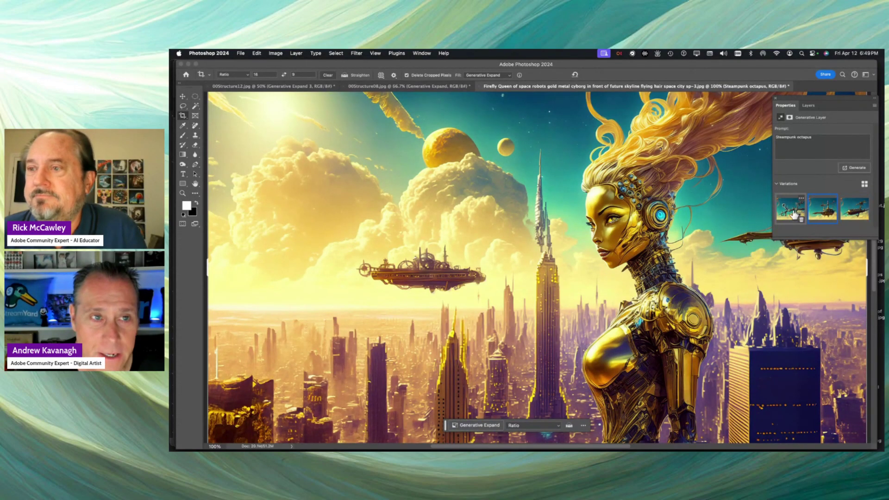
click(821, 210)
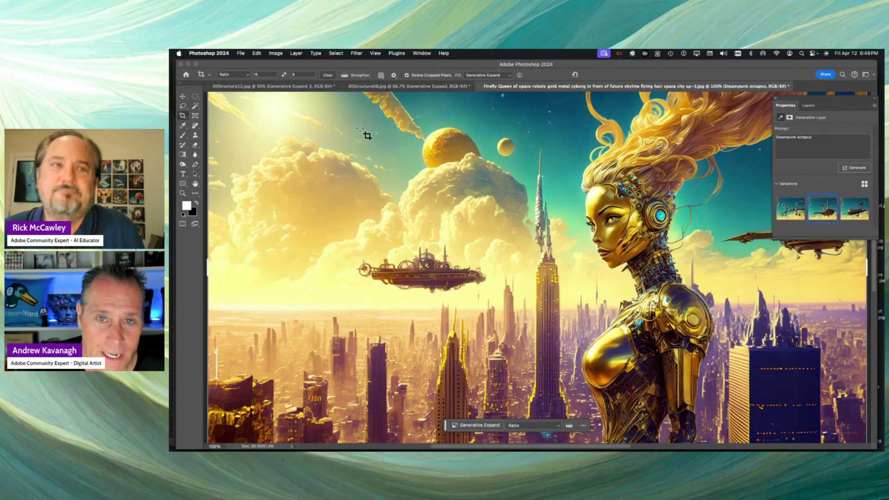
Step: Switch to Adobe Firefly in Safari, replace "Cat in" with "Woman" in the castle prompt, and generate new images
click(300, 87)
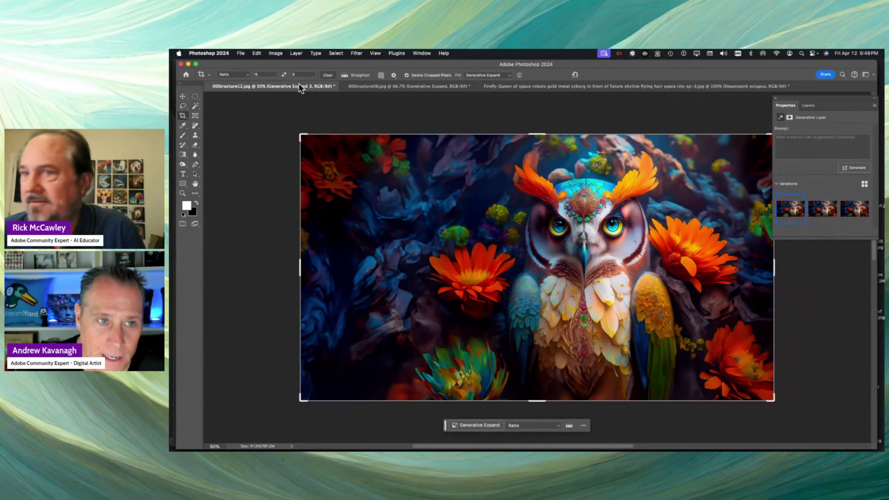
key(super+Tab)
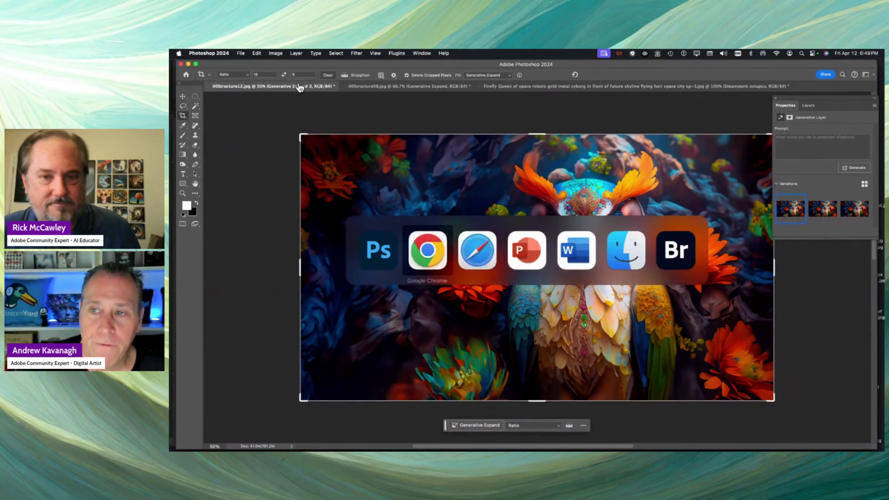
key(super+Tab)
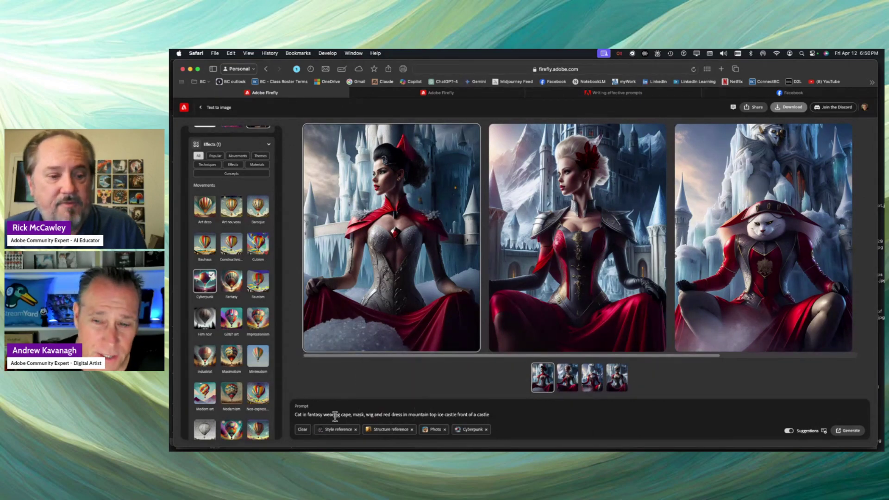
drag(306, 415, 280, 422)
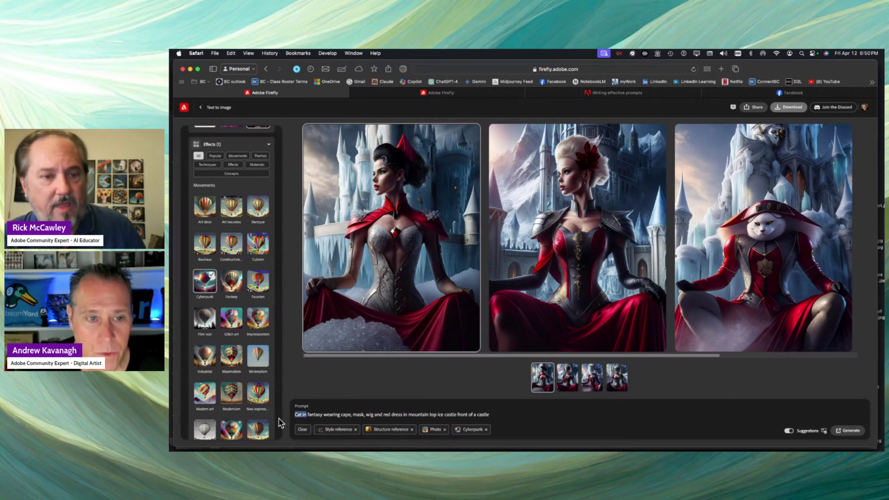
text(Woa)
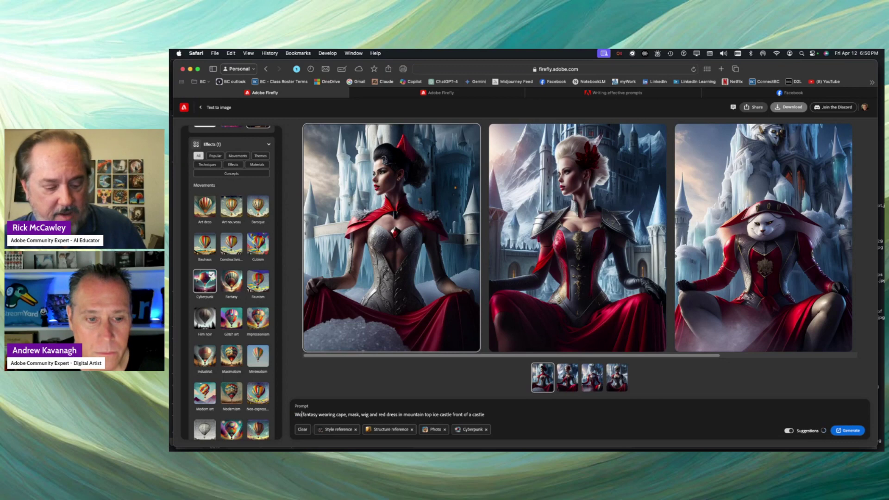
key(BackSpace)
key(BackSpace)
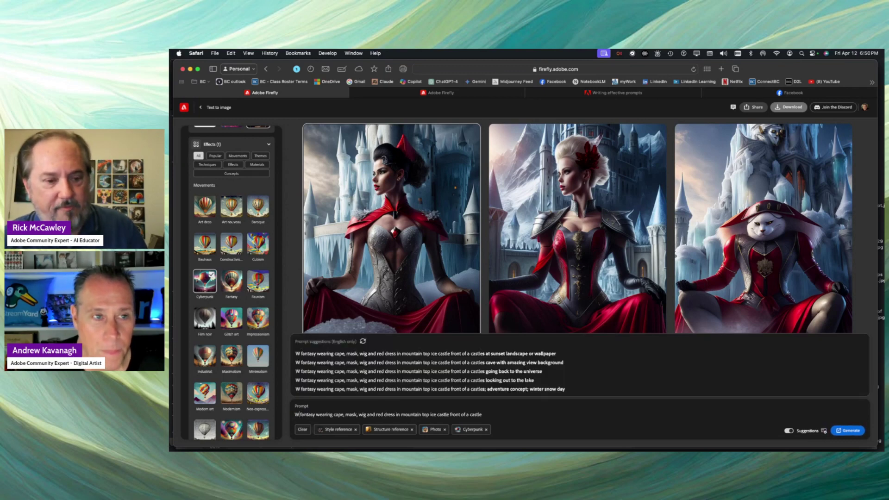
text(oa)
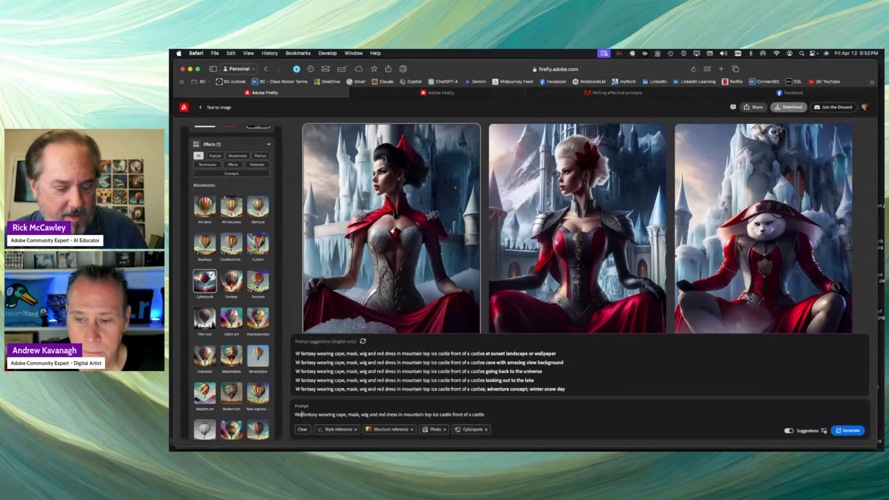
key(BackSpace)
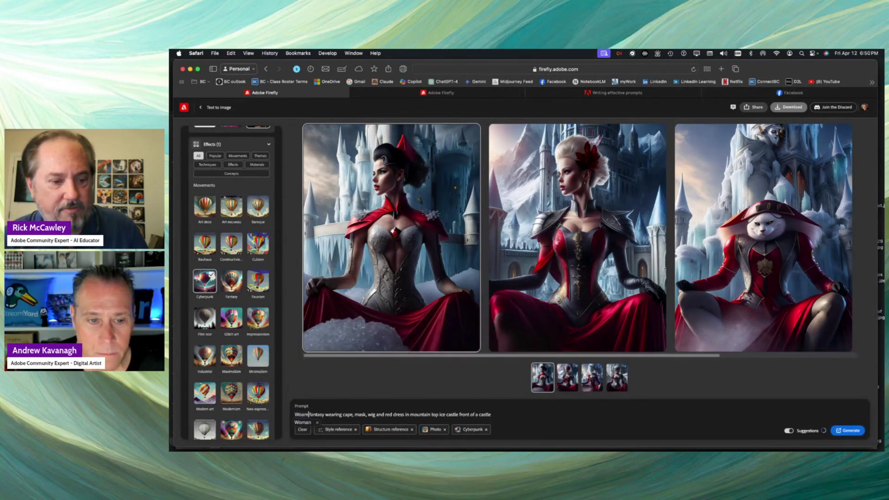
text(man)
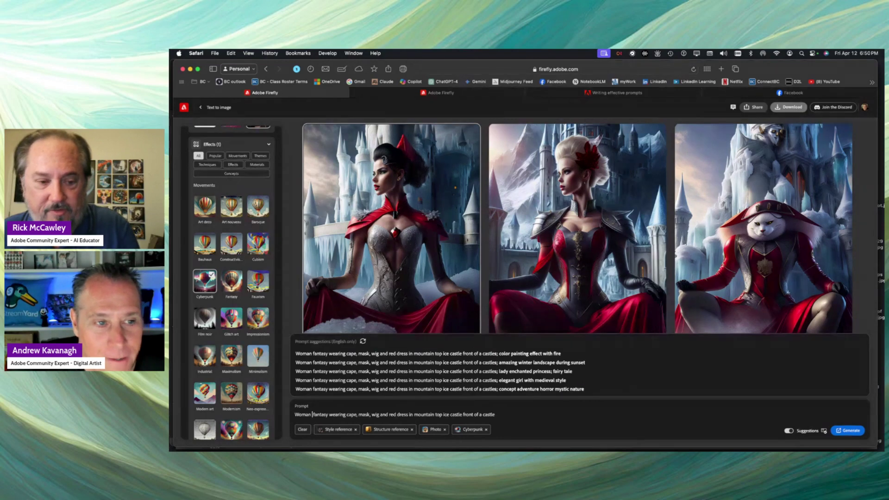
key(BackSpace)
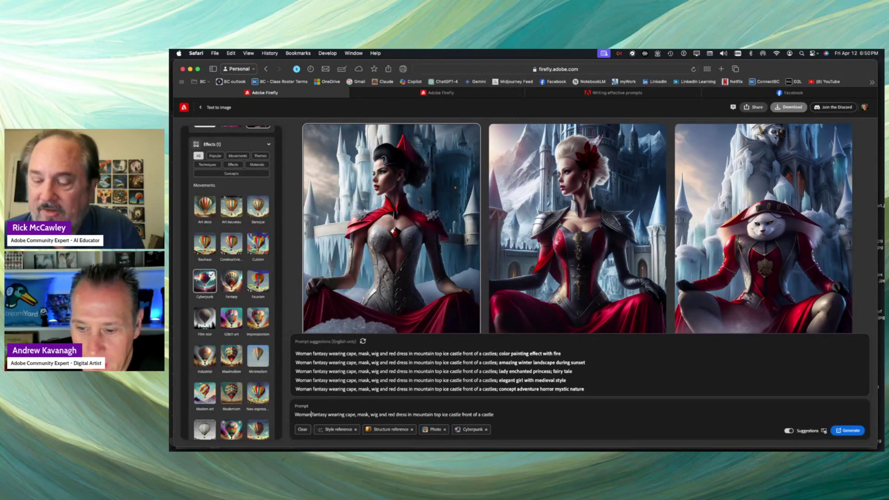
key(Return)
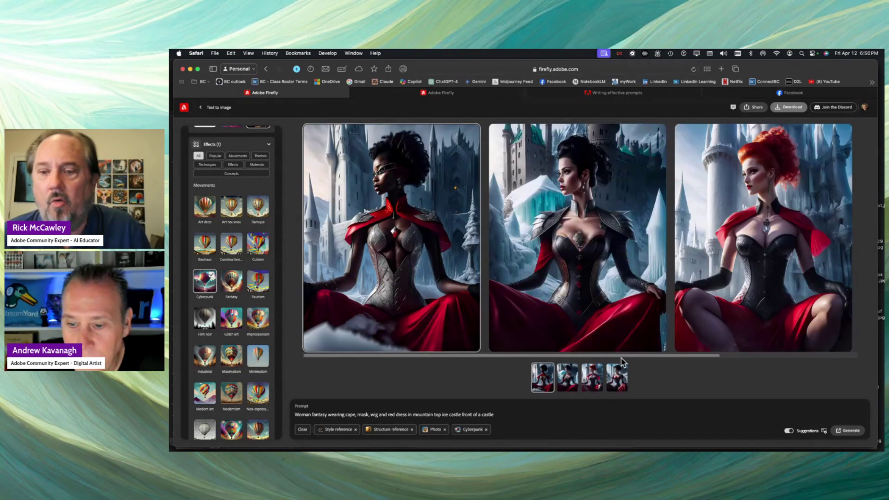
Step: Look over the newly generated images of women in red dresses in front of the castle
mouse_move(656, 201)
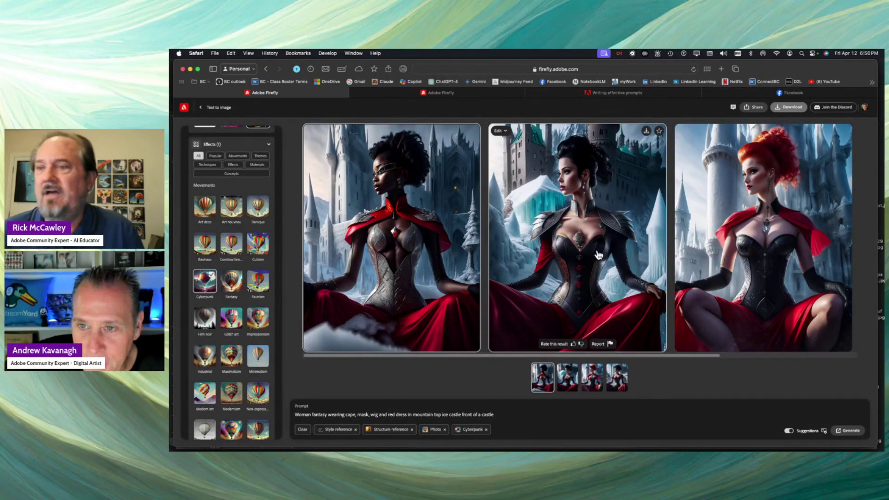
click(833, 134)
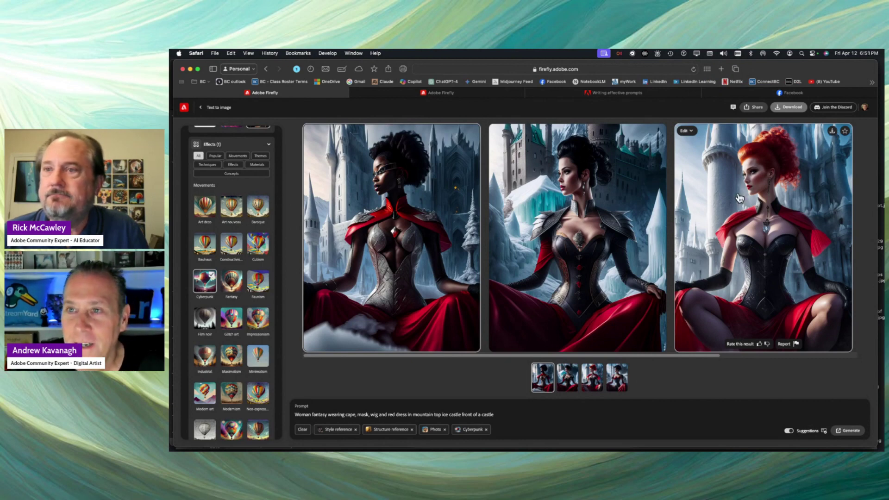
click(757, 113)
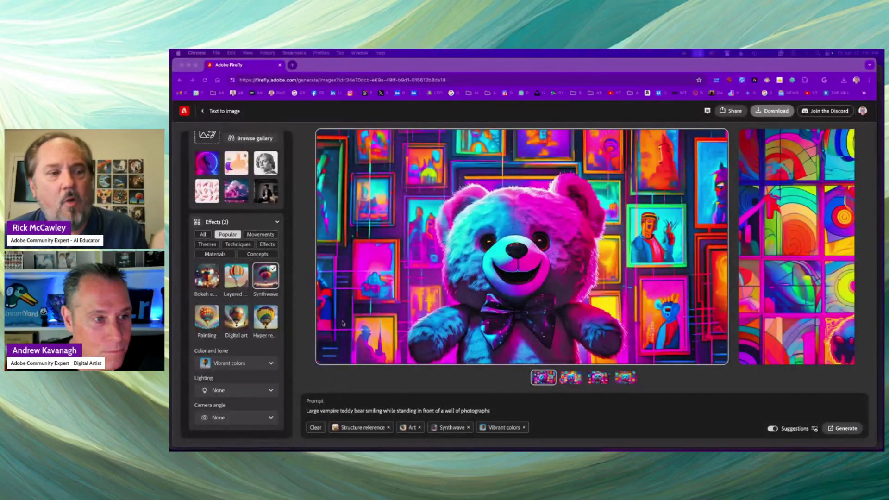
Step: Remove the existing structure reference image from the vampire teddy bear generation
scroll(273, 289, up, 4)
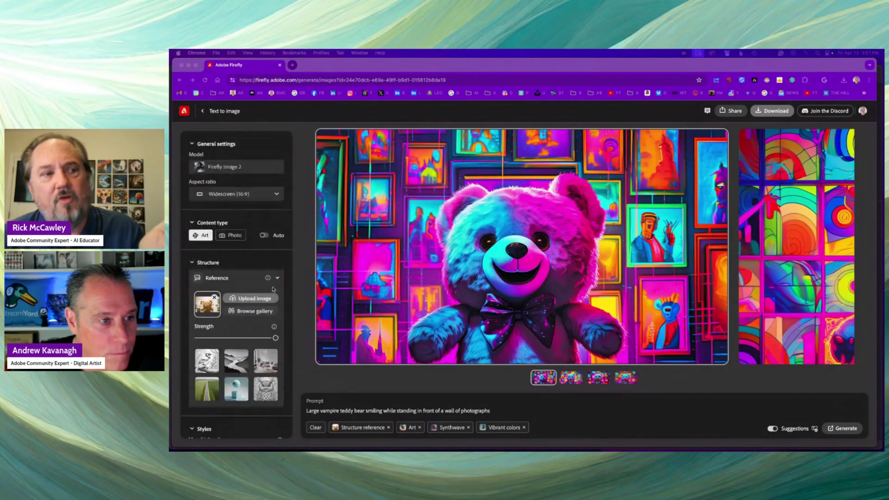
click(215, 298)
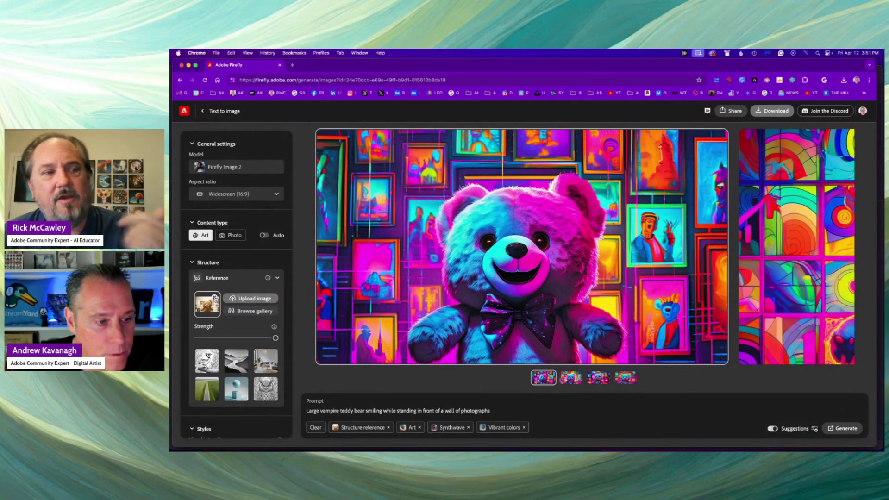
click(215, 299)
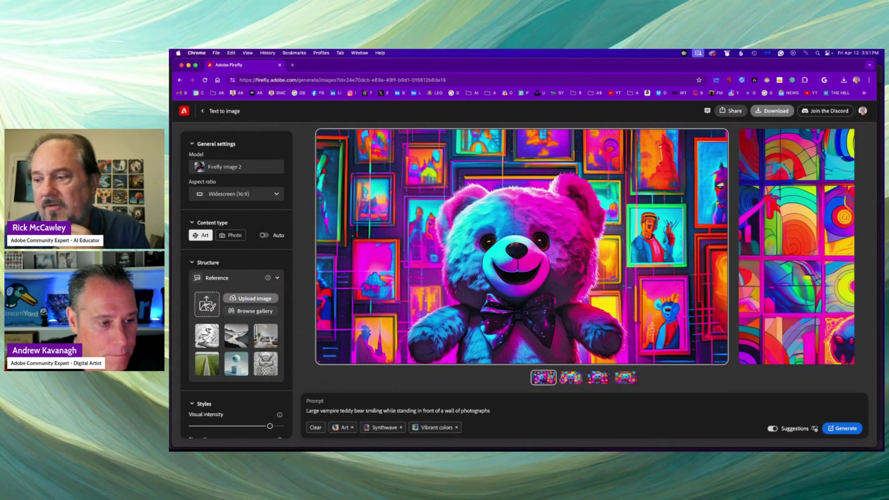
Step: Upload the photo of the child in an astronaut suit from the * TODAY folder as the structure reference, previewing it first
click(215, 298)
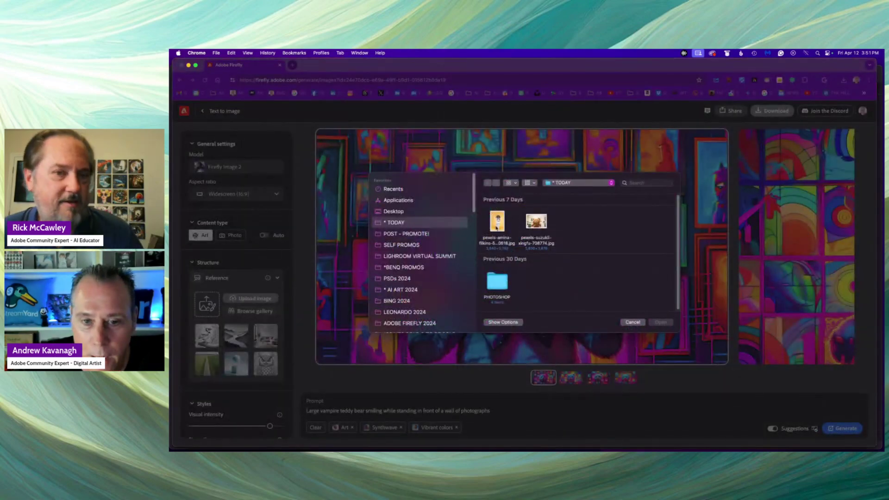
click(497, 221)
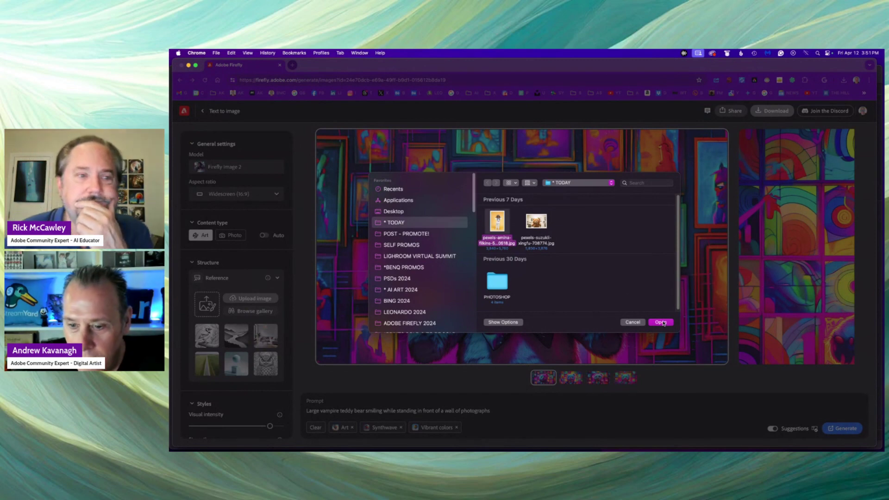
key(space)
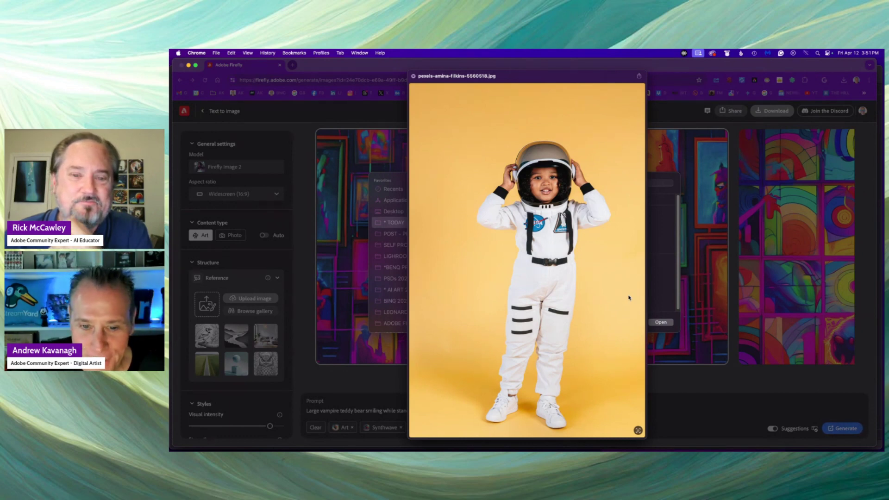
key(space)
click(660, 323)
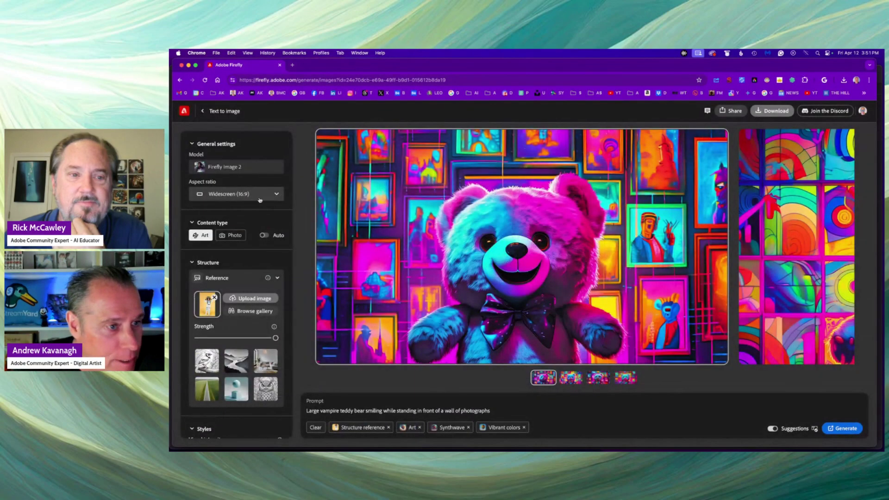
Step: Set the aspect ratio of the generation to Square (1:1)
click(260, 195)
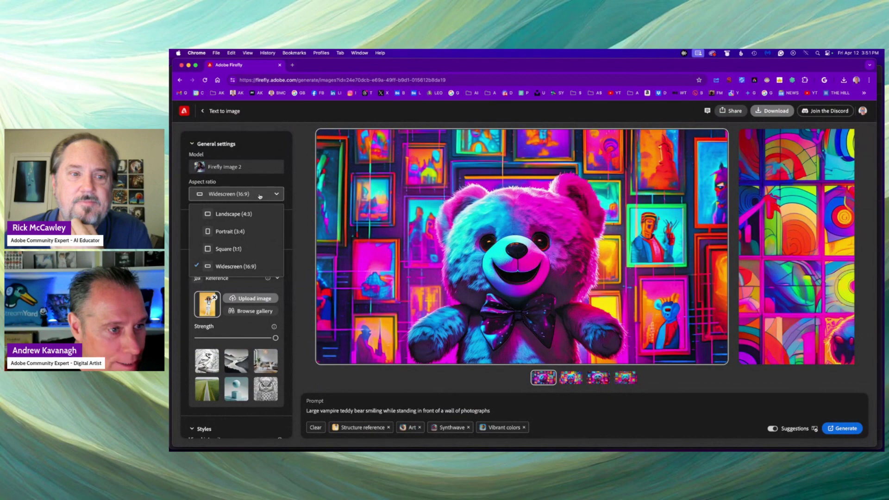
click(241, 251)
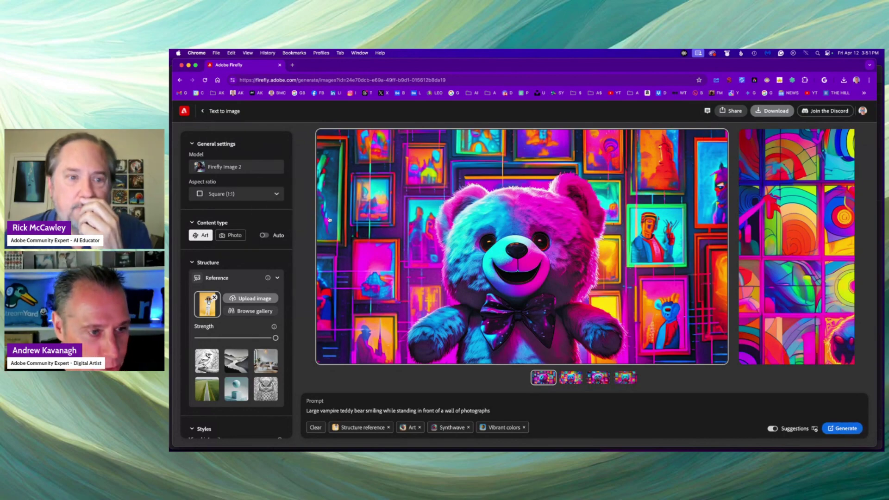
Step: Add the Layered paper effect alongside Synthwave and set Color and tone to None
scroll(236, 260, down, 5)
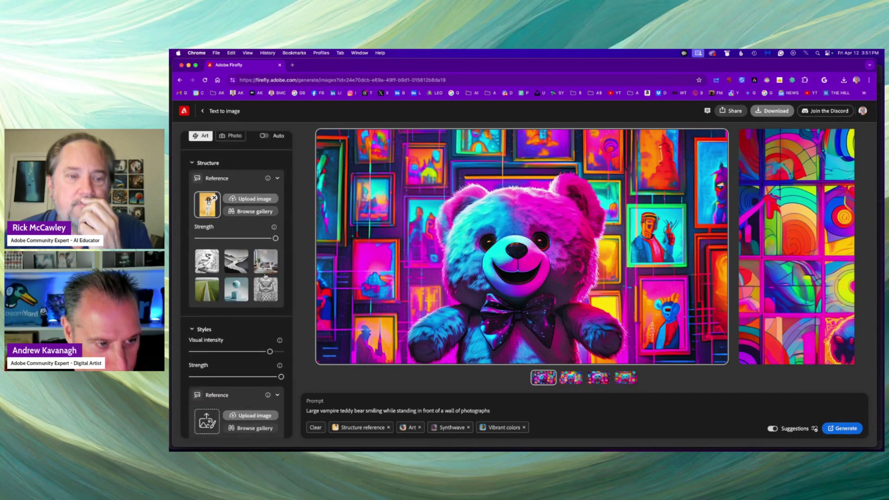
scroll(243, 297, down, 1)
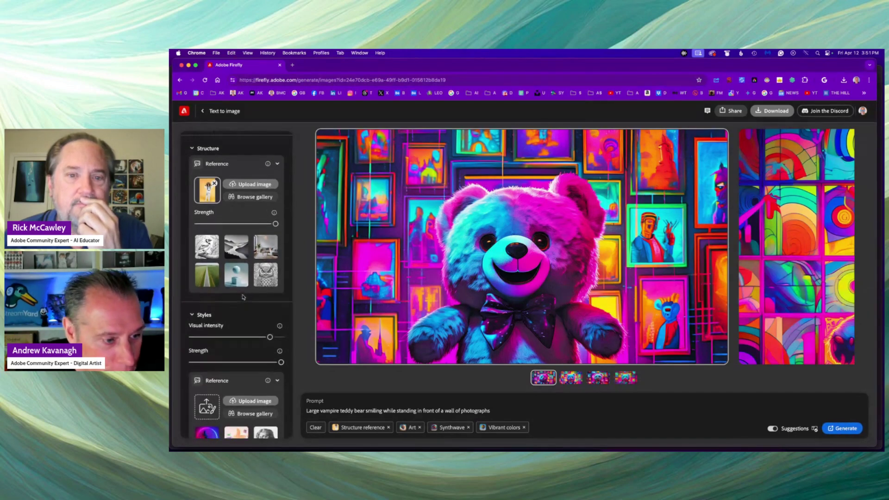
scroll(255, 238, down, 6)
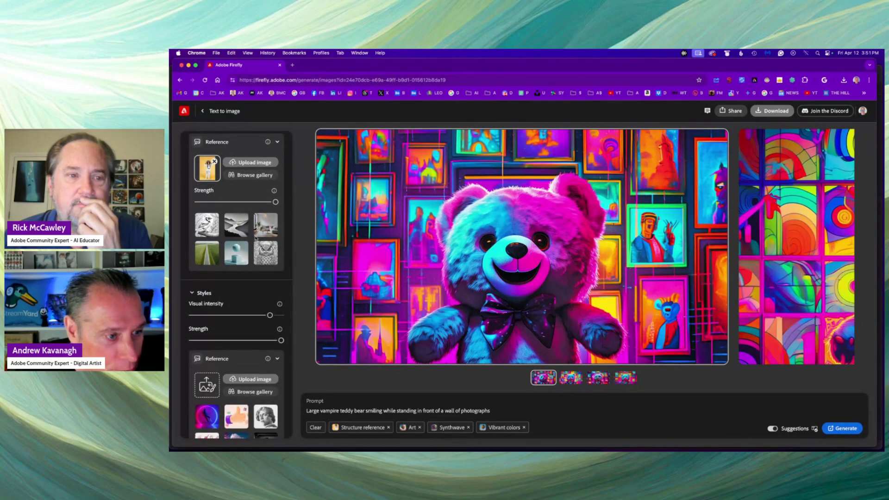
scroll(256, 237, down, 5)
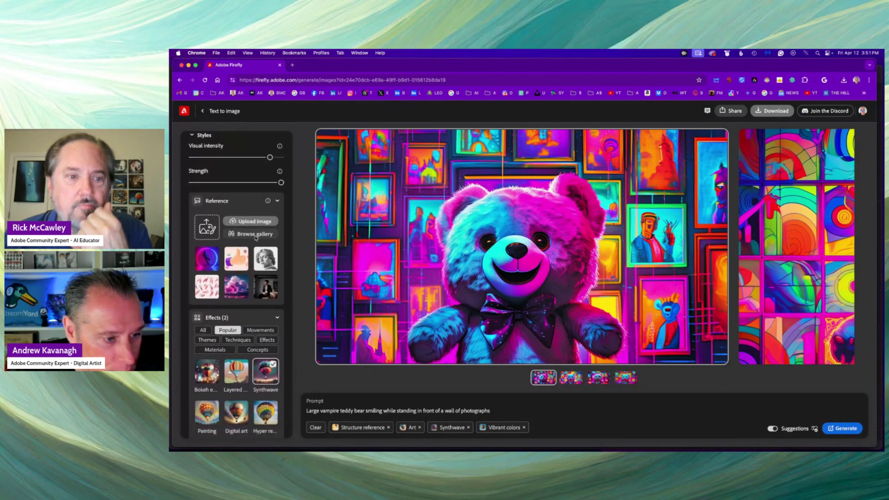
scroll(259, 237, down, 1)
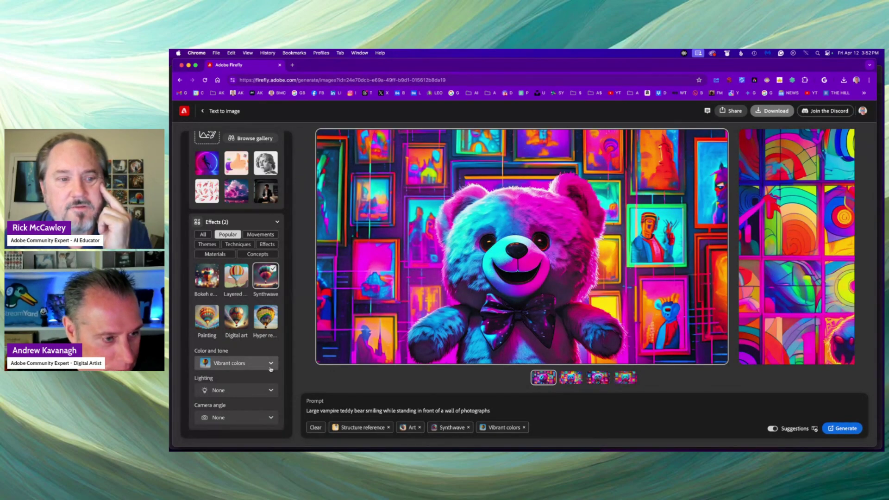
click(204, 234)
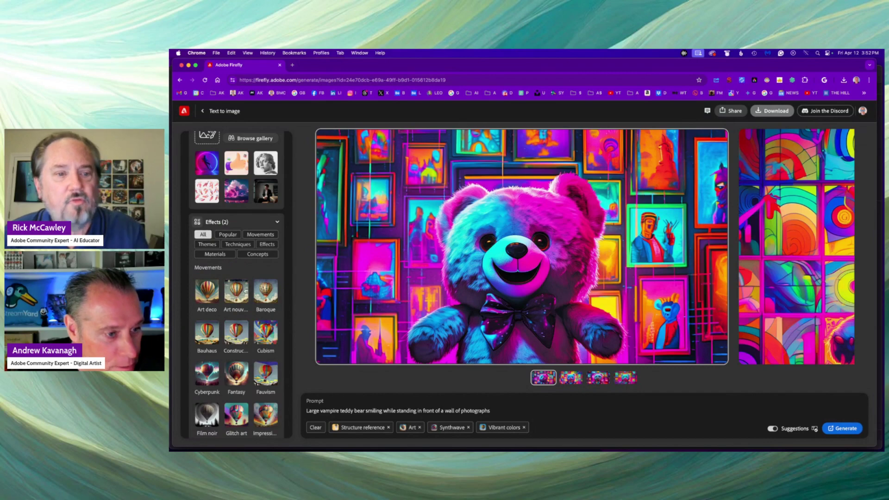
click(235, 235)
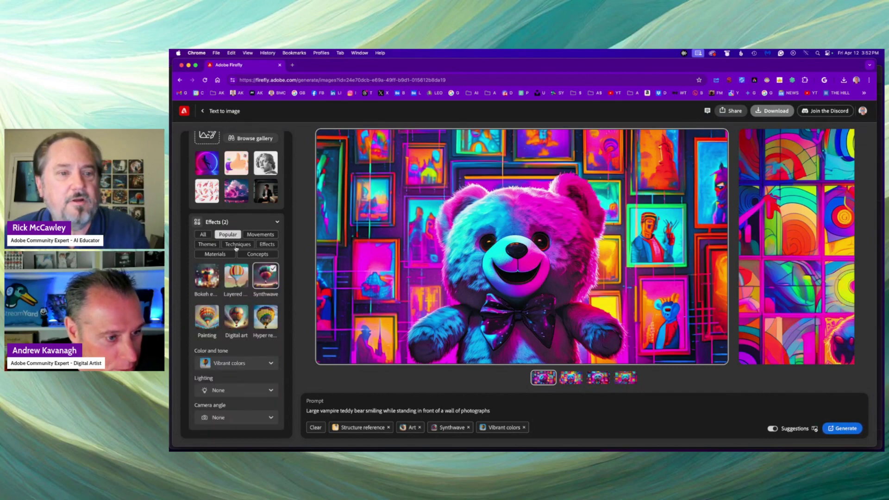
click(236, 277)
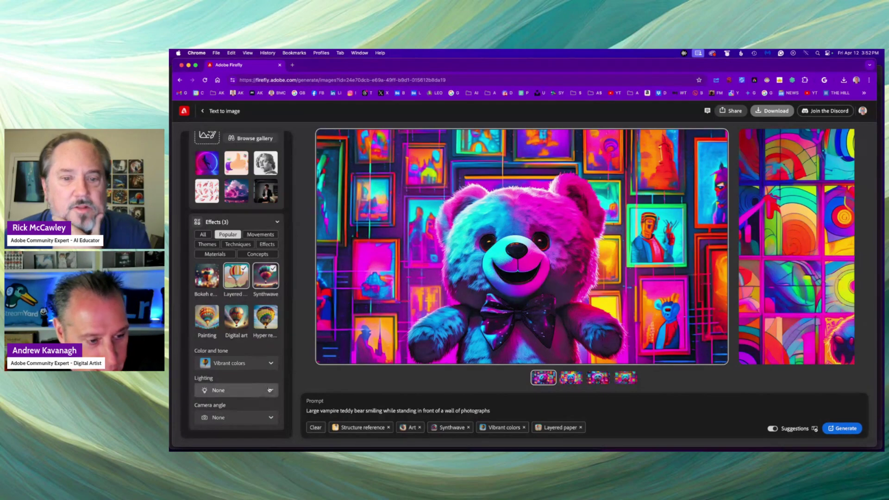
click(270, 366)
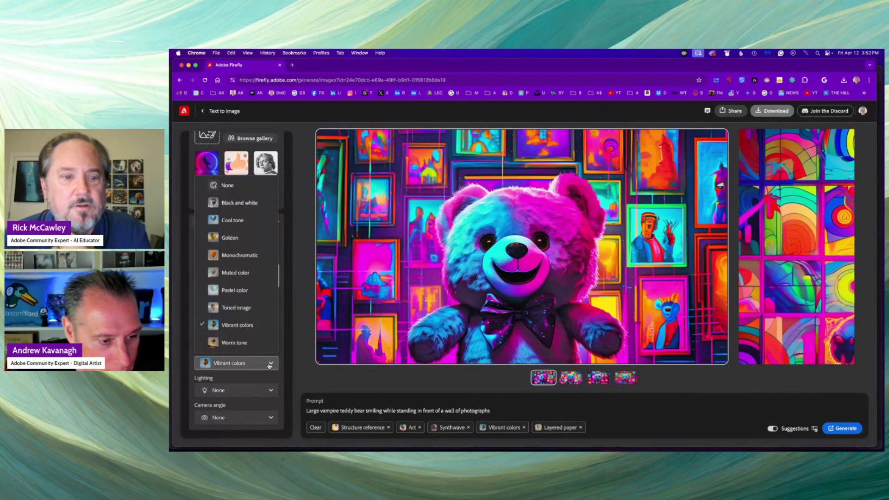
click(233, 191)
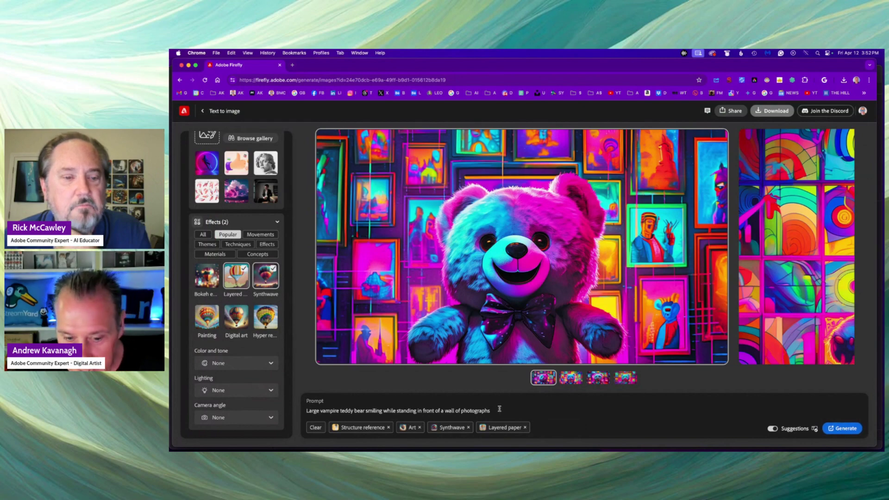
Step: Replace the prompt with "Little girl as an Astronaut floating through the Universe, Colorful and fantastic landscape with planets; imaginary world", using a suggested ending, and generate the images
drag(499, 409, 328, 402)
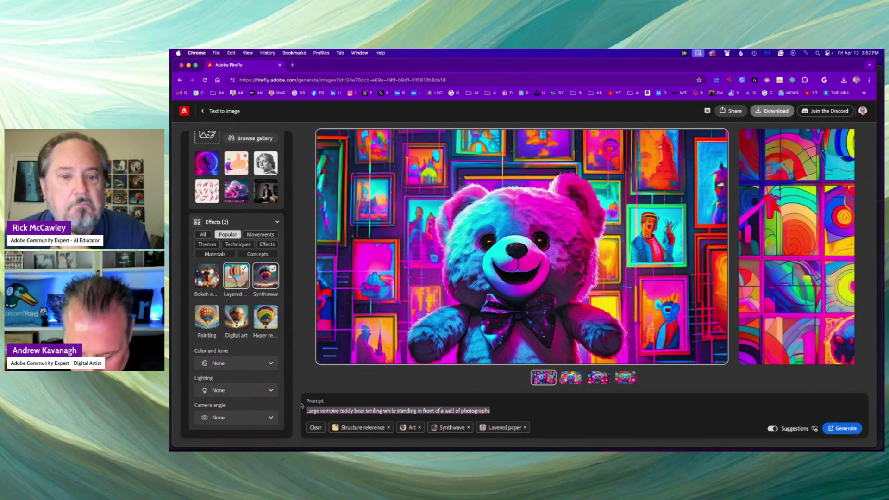
key(BackSpace)
text(Little girl as an Astronaut floating through the Universe, Colorful and fantastic)
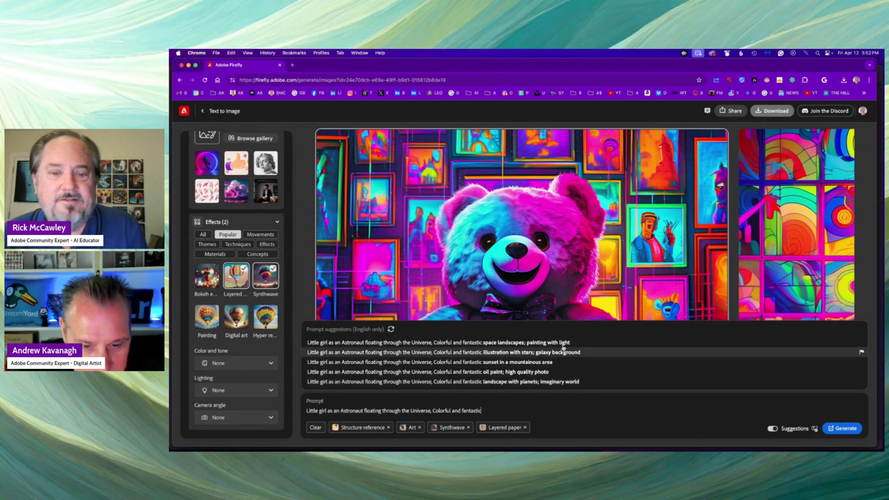
click(537, 383)
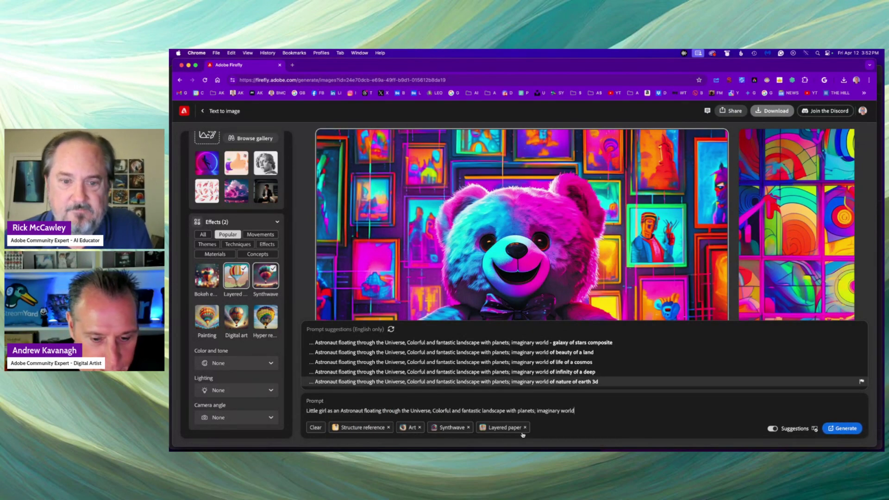
click(849, 431)
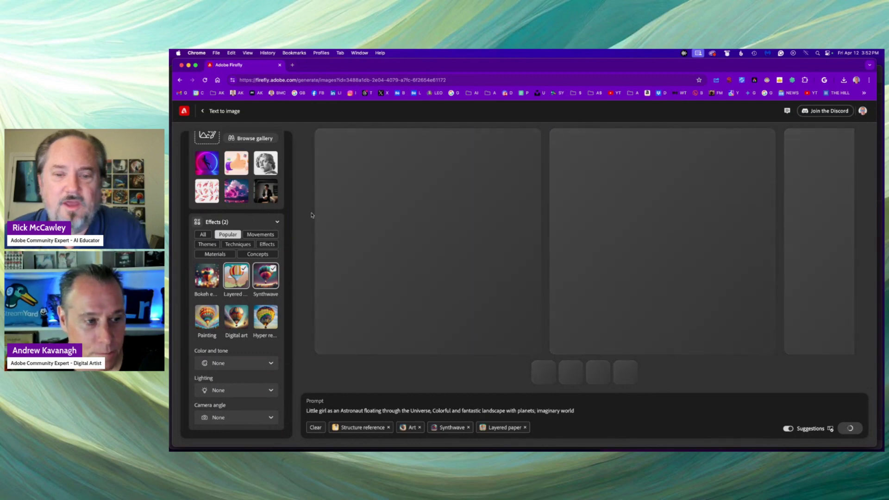
Step: Compare the generated astronaut images with the original child astronaut photo previewed from the * TODAY folder in Finder, and return to Chrome
scroll(250, 219, up, 10)
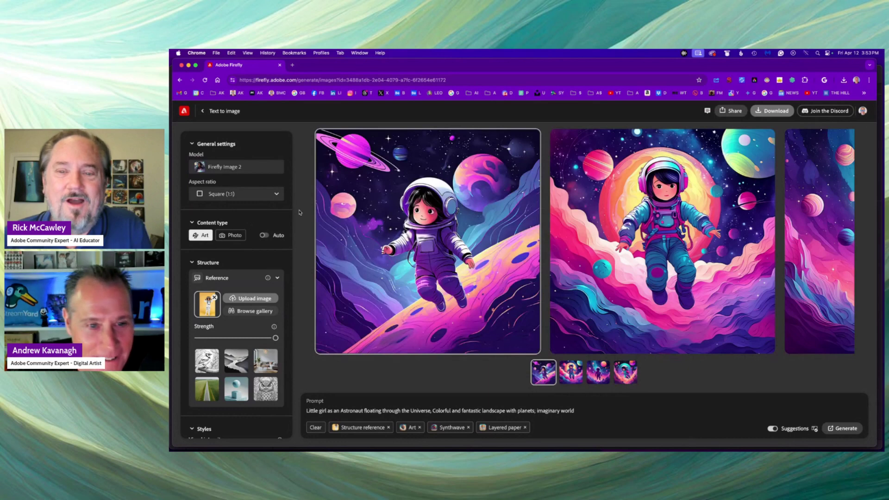
mouse_move(371, 191)
mouse_move(709, 241)
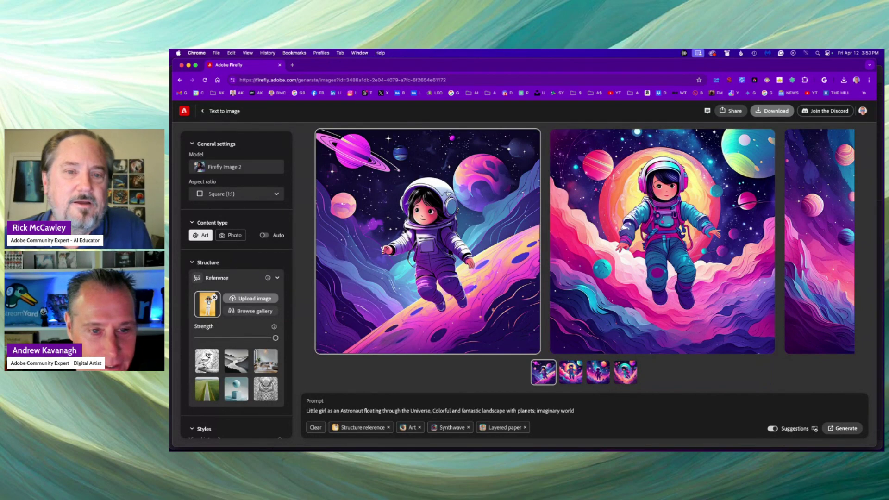
mouse_move(416, 266)
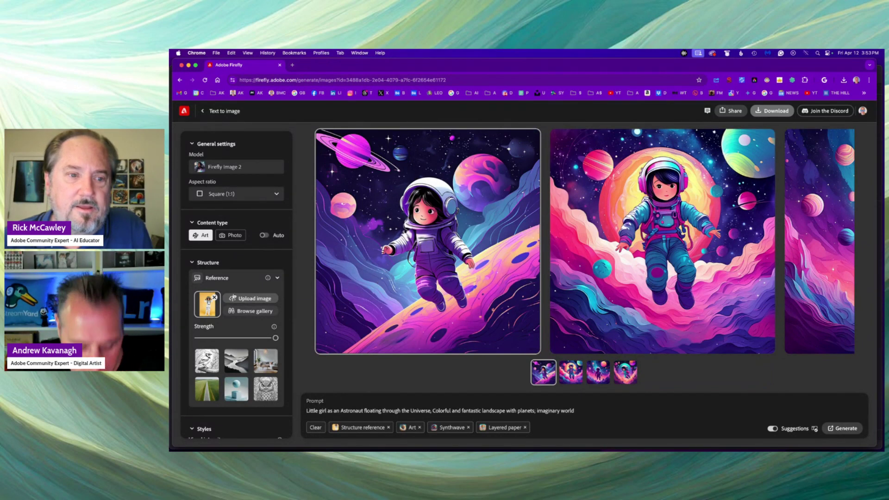
key(super+Tab)
key(super+Tab)
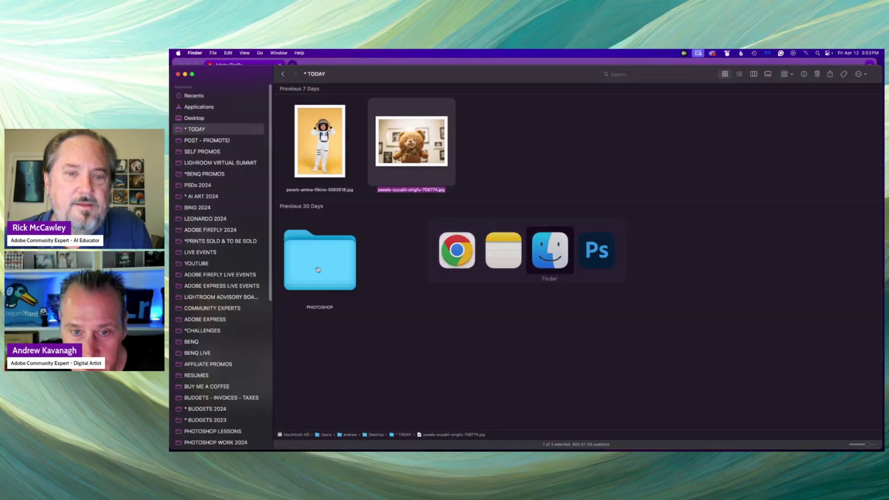
click(329, 157)
key(space)
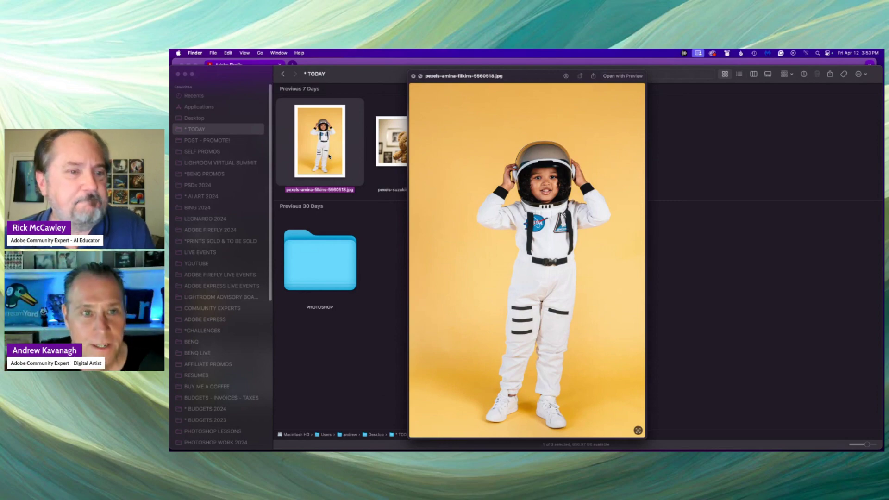
key(space)
click(344, 63)
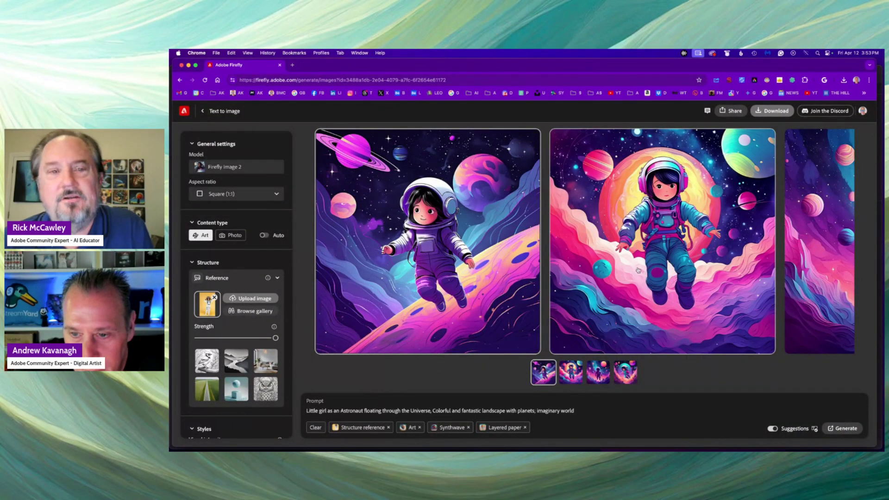
Step: Go through the other astronaut variations and download the fourth one, the girl in front of the teal planet, accepting the Content Credentials notice
click(572, 373)
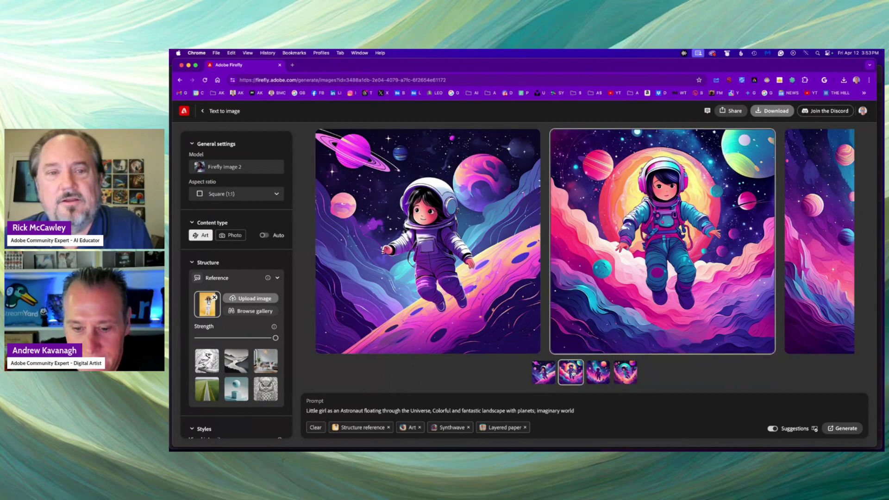
click(845, 250)
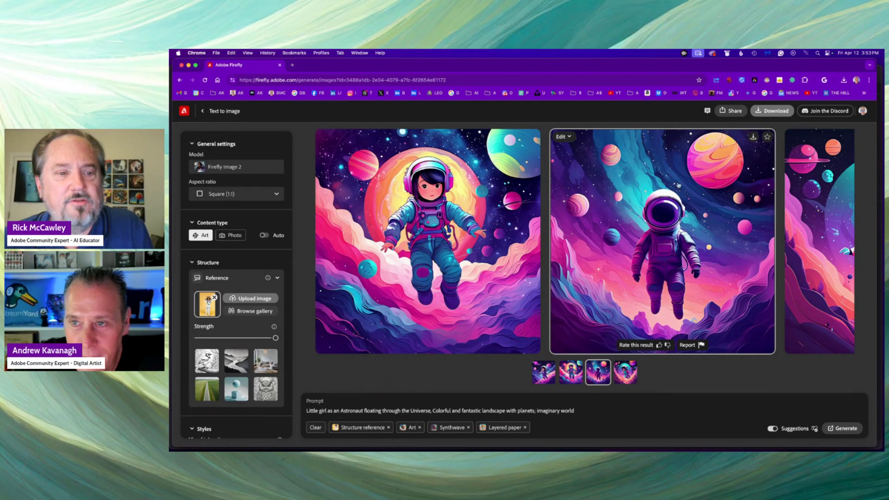
click(625, 372)
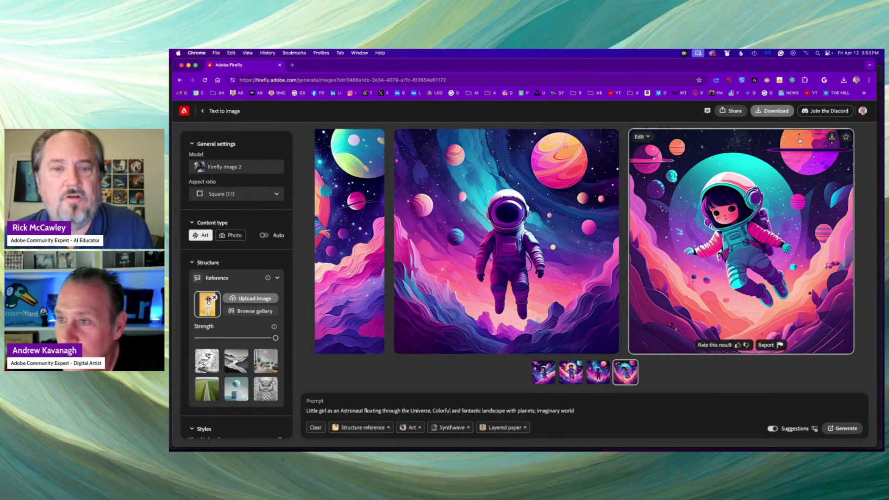
click(832, 137)
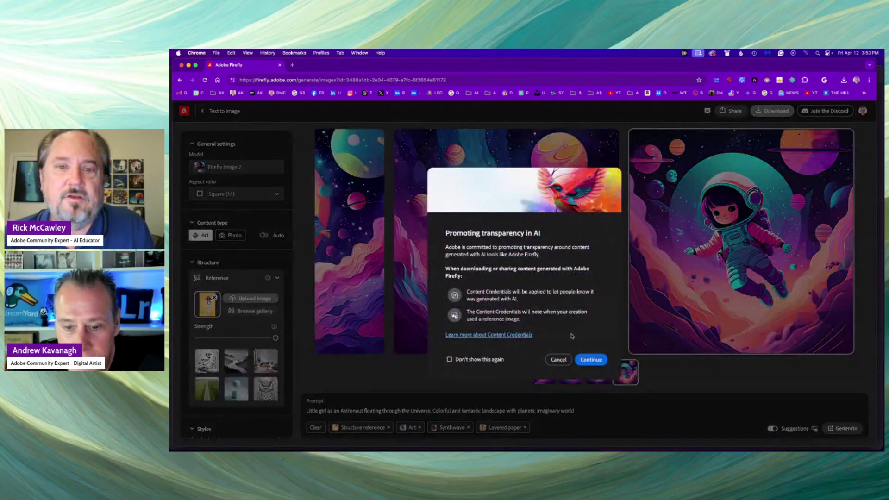
click(590, 360)
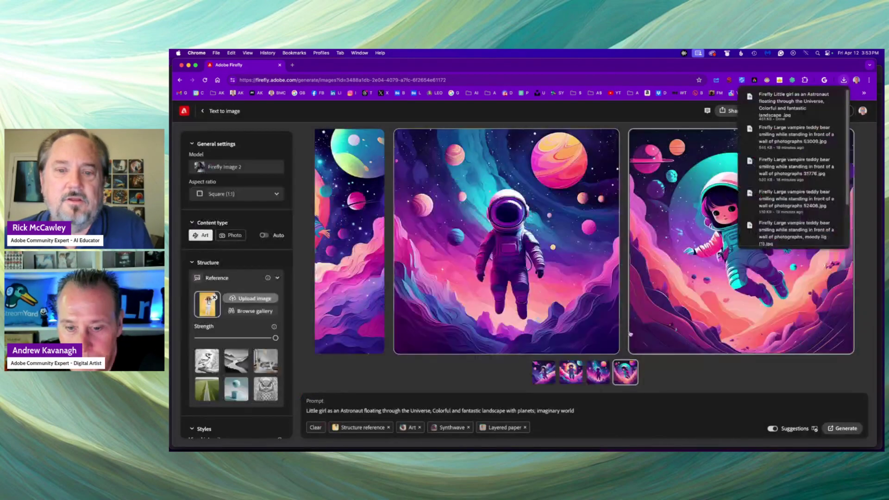
Step: Submit the fourth astronaut image to the Firefly Community, accepting the public profile details and the submission guidelines
click(700, 128)
right_click(668, 122)
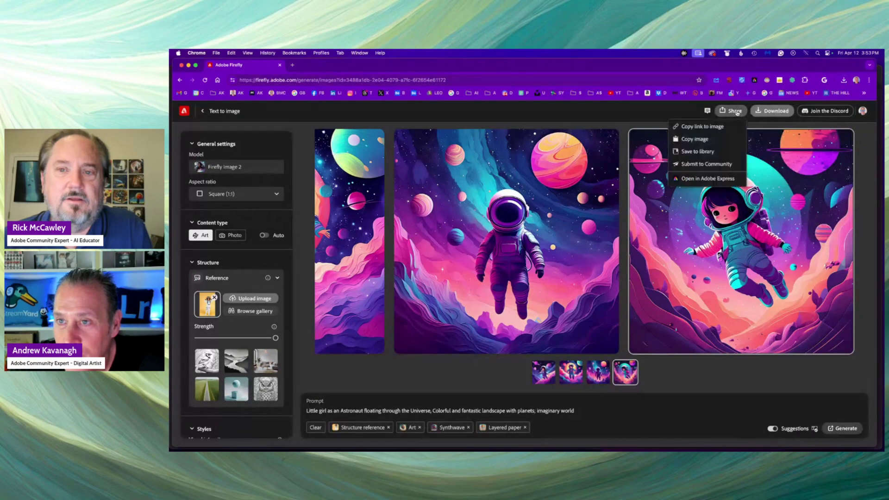
click(712, 168)
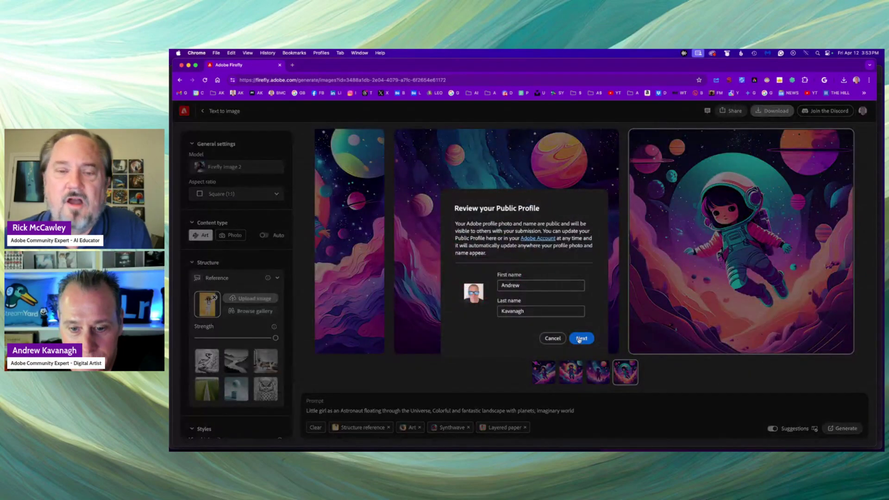
click(581, 338)
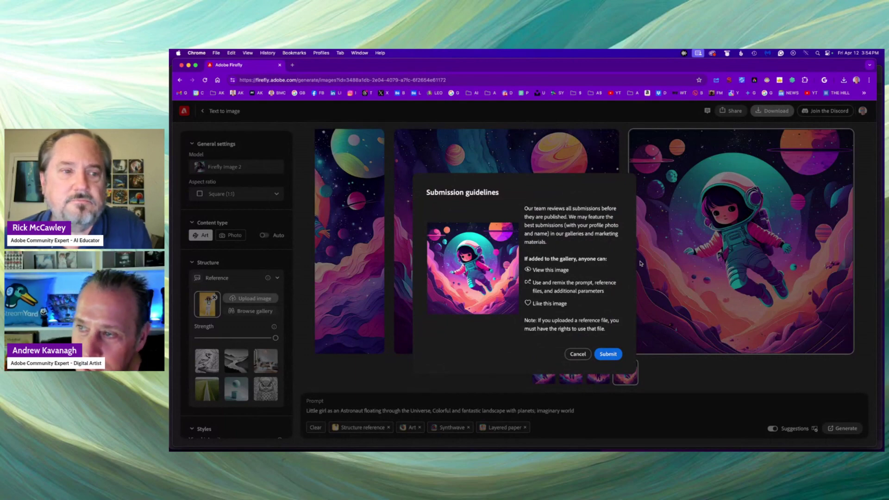
click(609, 354)
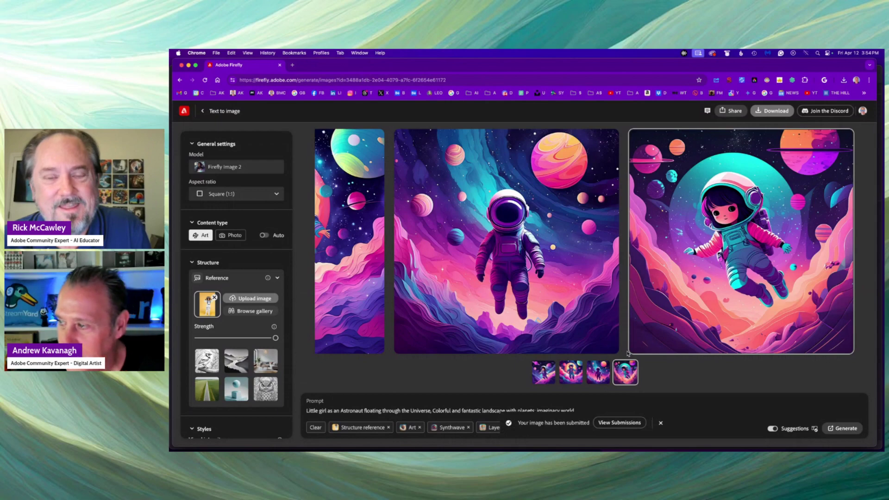
Step: Download the second astronaut variation, the girl in front of the orange planet, accepting the Content Credentials notice
mouse_move(407, 201)
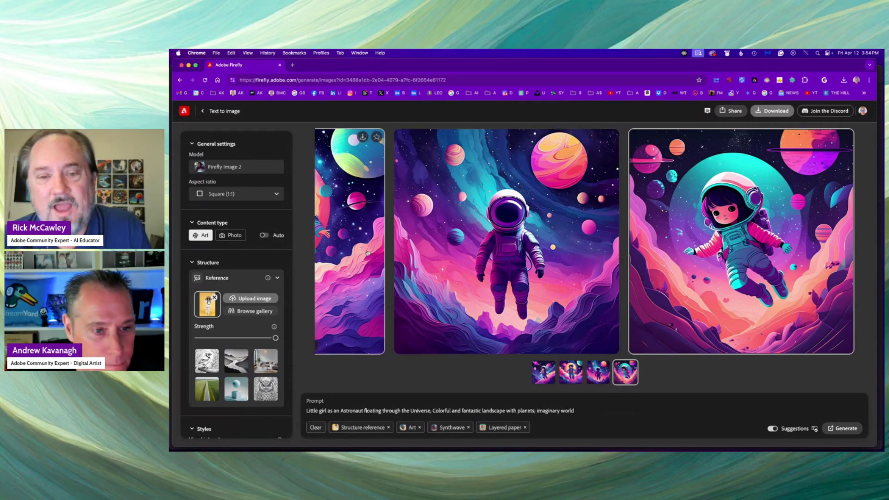
click(352, 208)
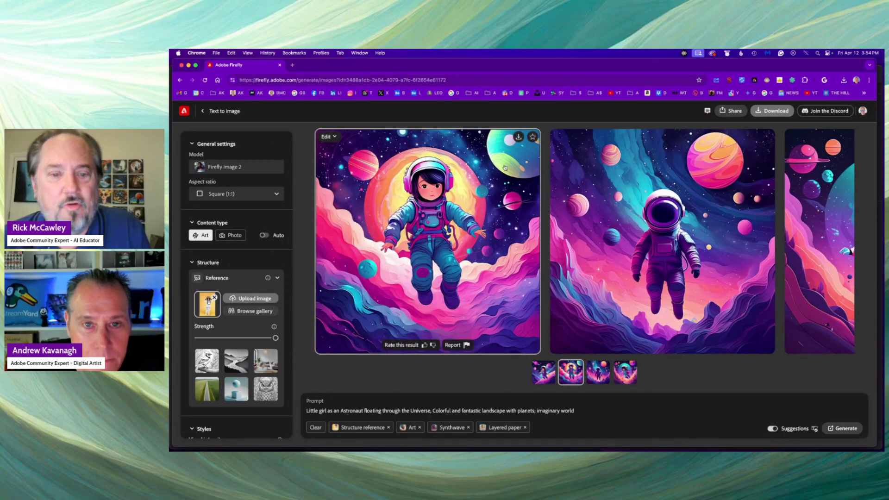
click(519, 138)
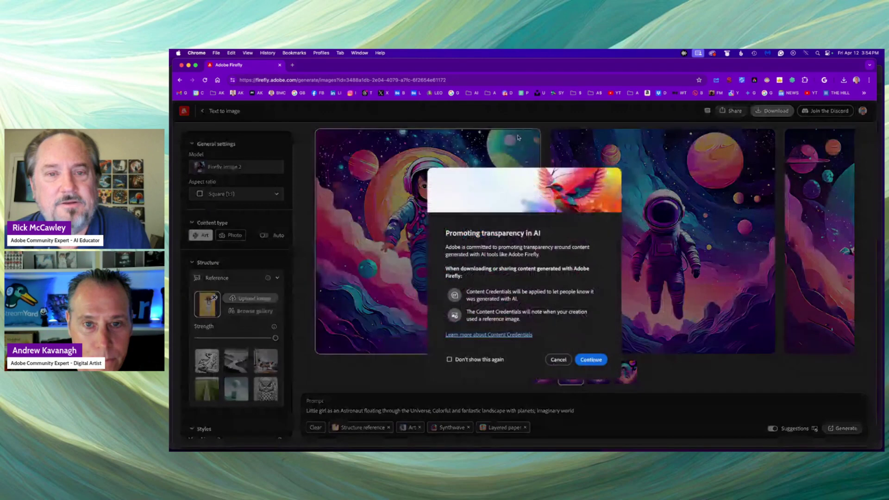
click(591, 359)
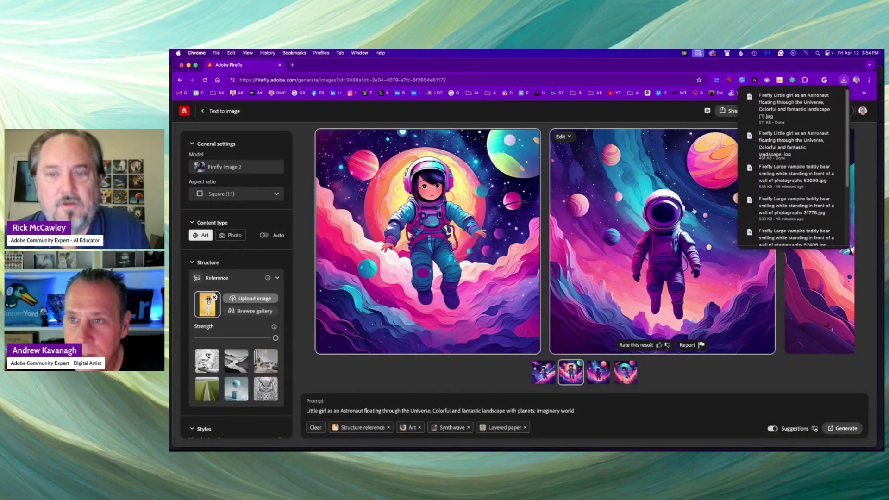
Step: Submit the second astronaut image, the girl in front of the orange planet, to the Firefly Community, accepting the profile details and guidelines
click(725, 115)
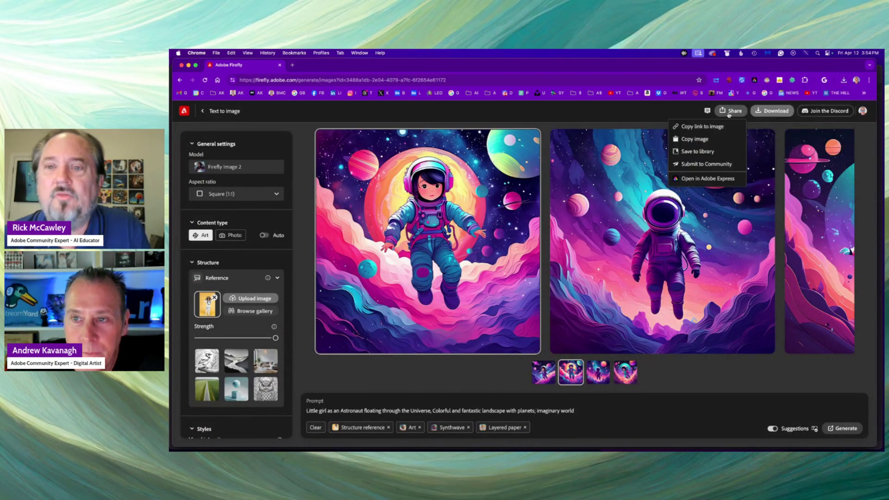
click(716, 168)
click(583, 338)
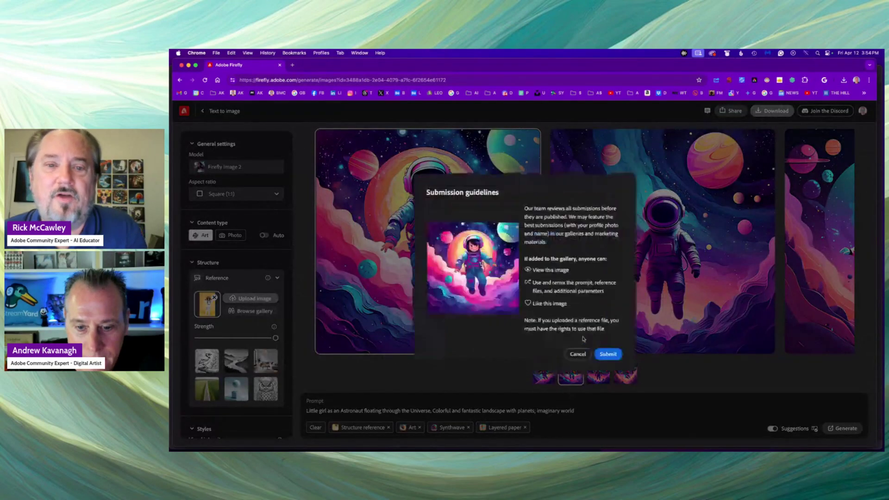
click(608, 354)
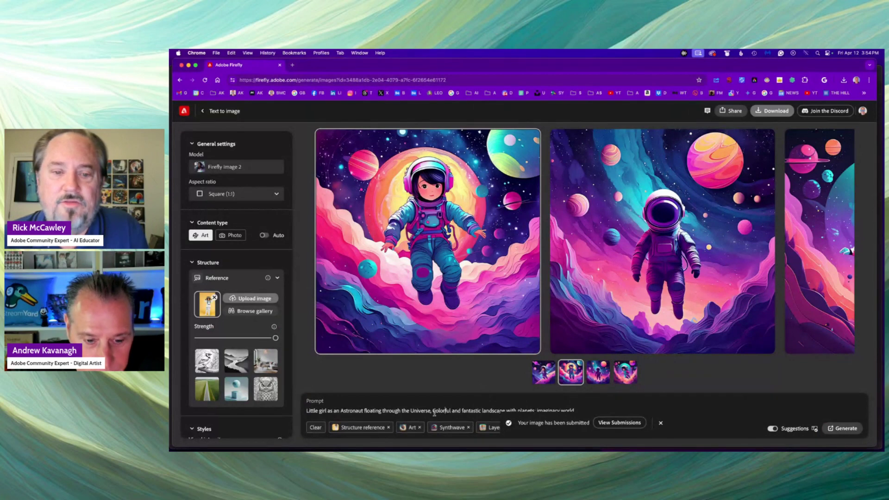
Step: Replace the prompt text after "Universe," with "Strange Planet behind, Moody Lighting"
drag(433, 411, 584, 408)
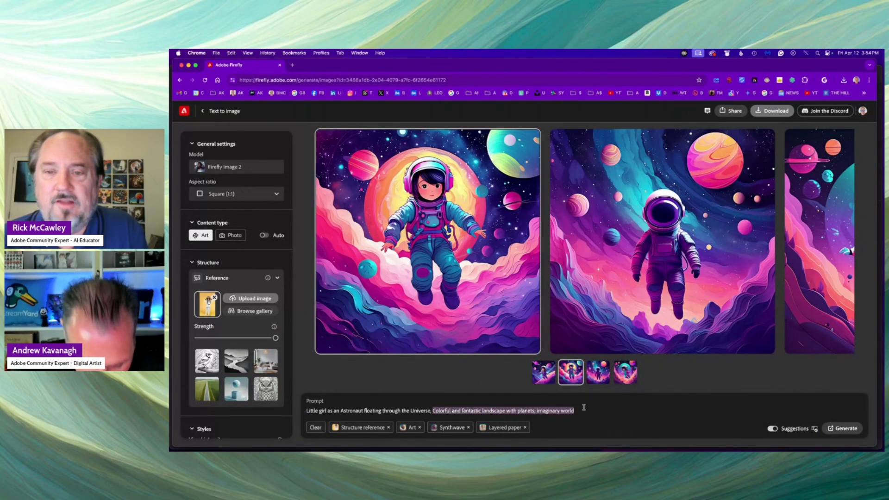
text(St)
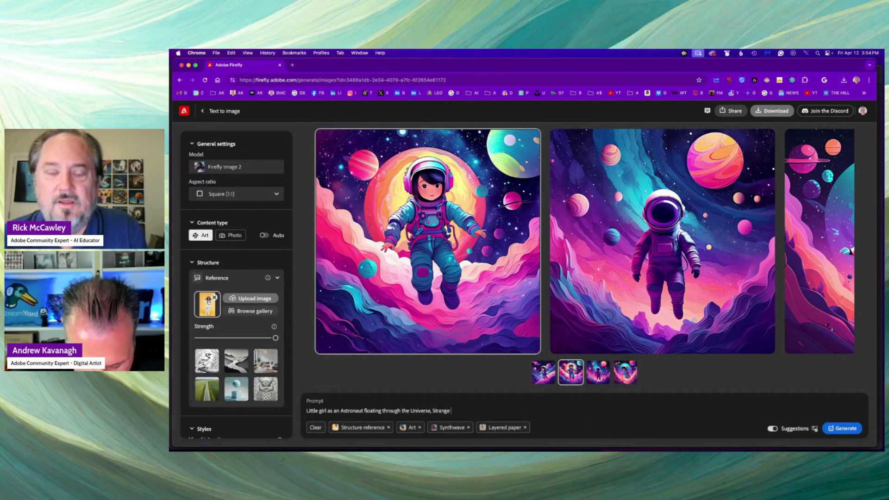
text(range Plane)
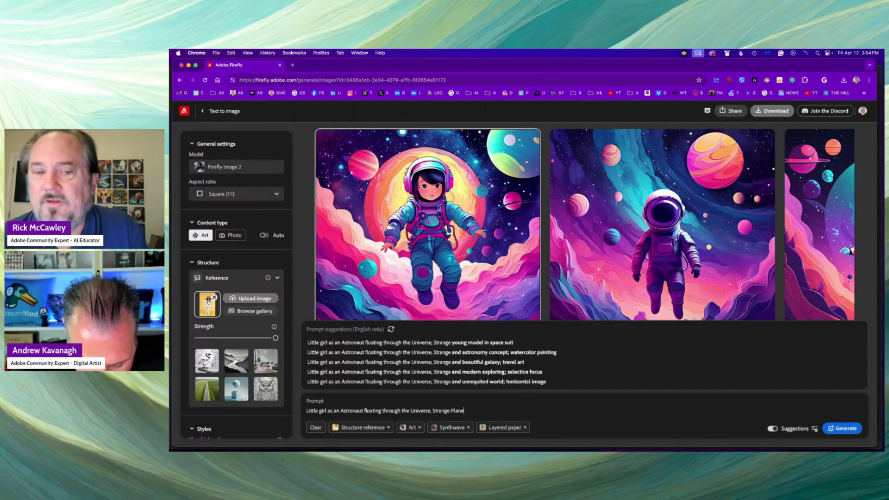
text(t behind)
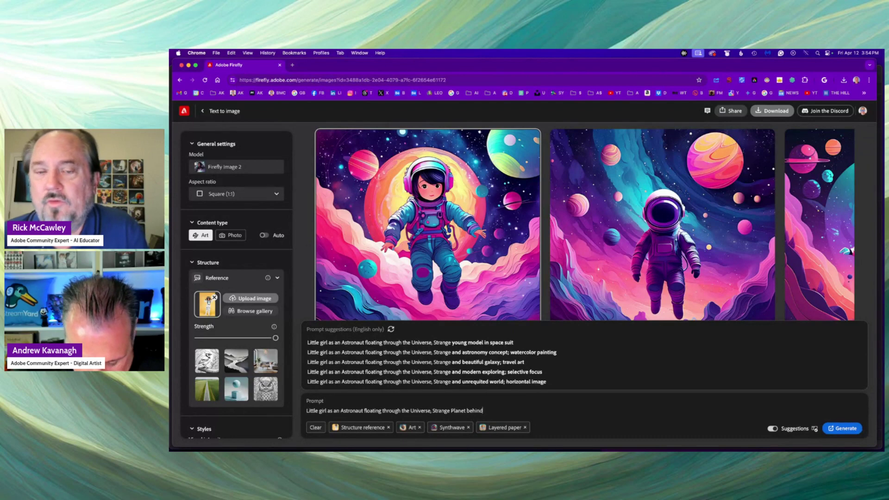
text(, Mood)
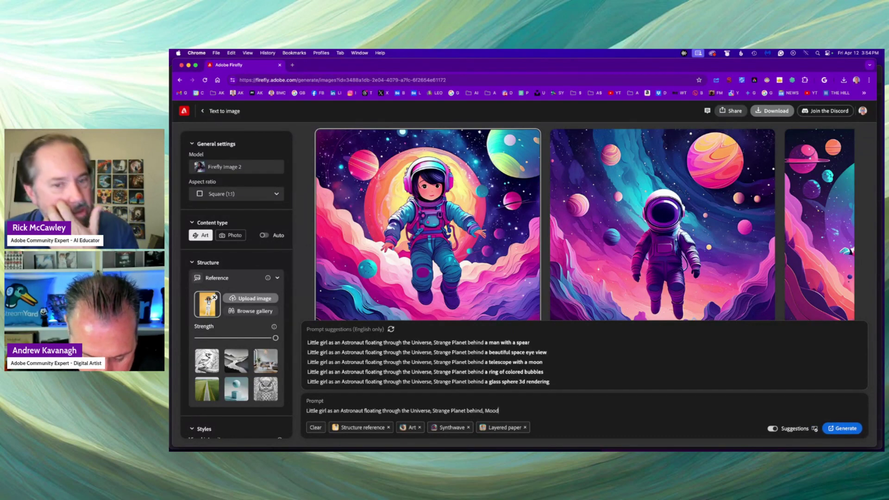
text(y Lighting)
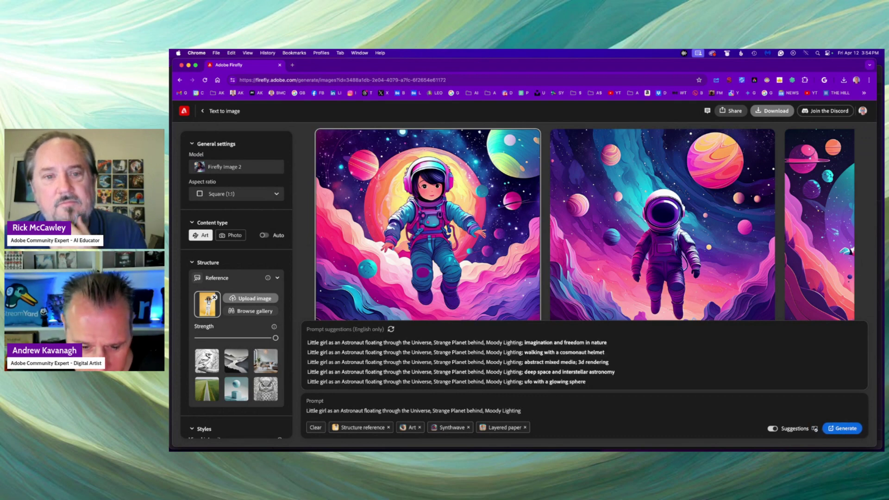
Step: Remove the Layered paper effect from the prompt and set the lighting to Dramatic light
click(525, 427)
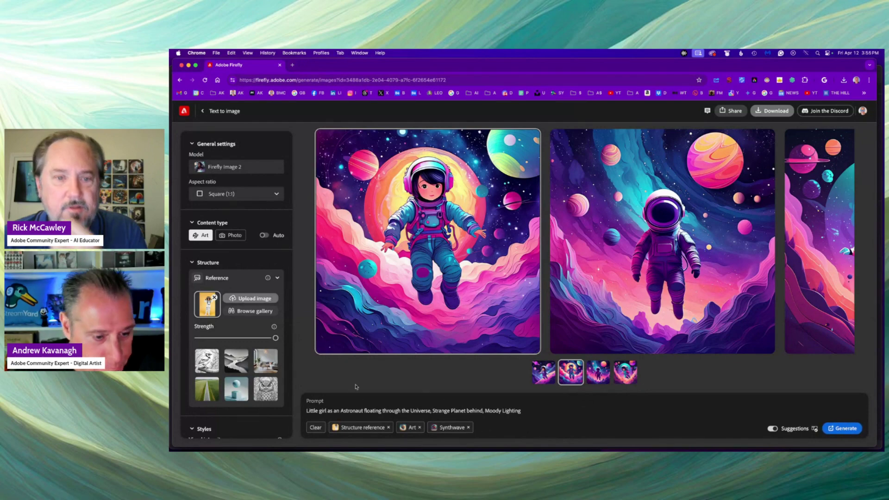
scroll(245, 306, down, 1)
scroll(245, 306, down, 10)
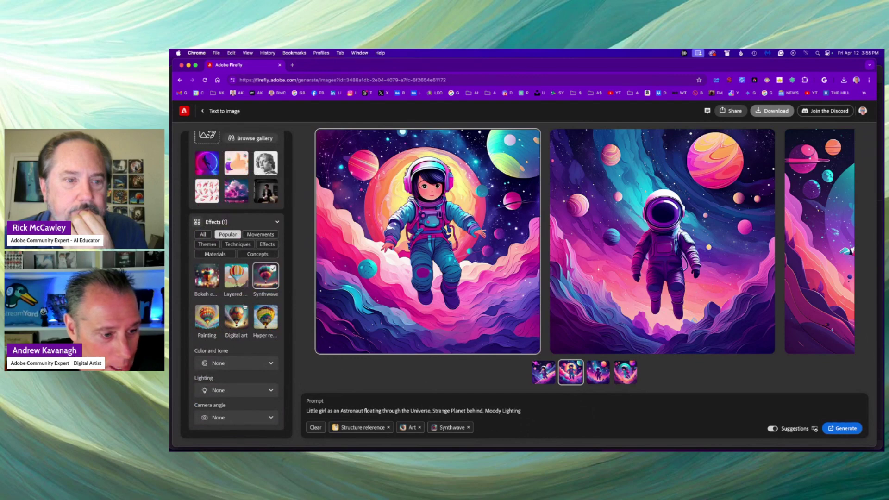
click(240, 392)
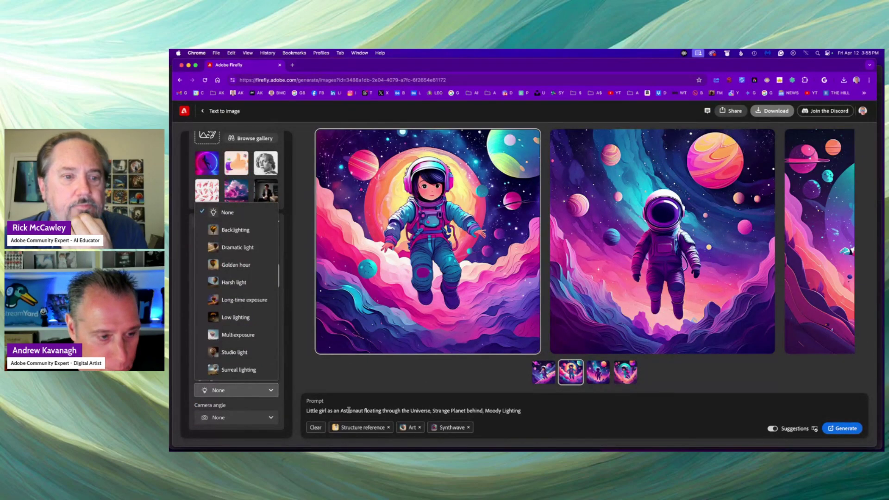
click(244, 254)
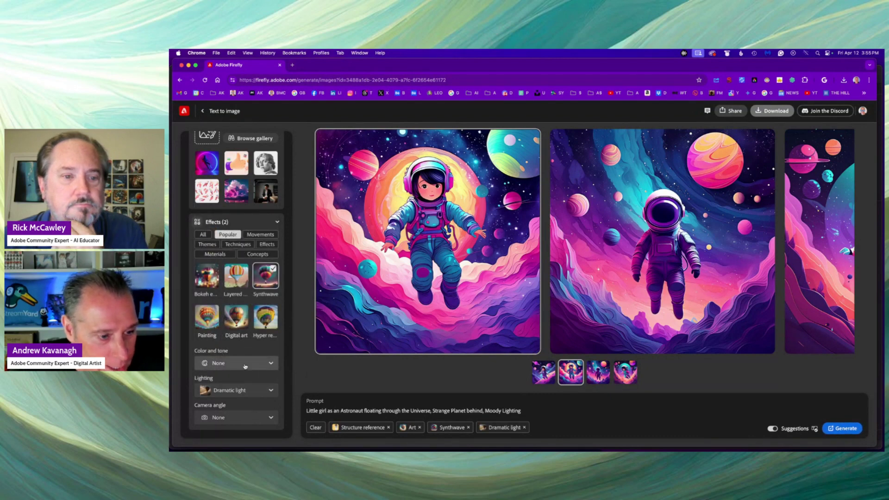
Step: Set the color and tone to Warm tone and generate a new set of astronaut images
click(244, 364)
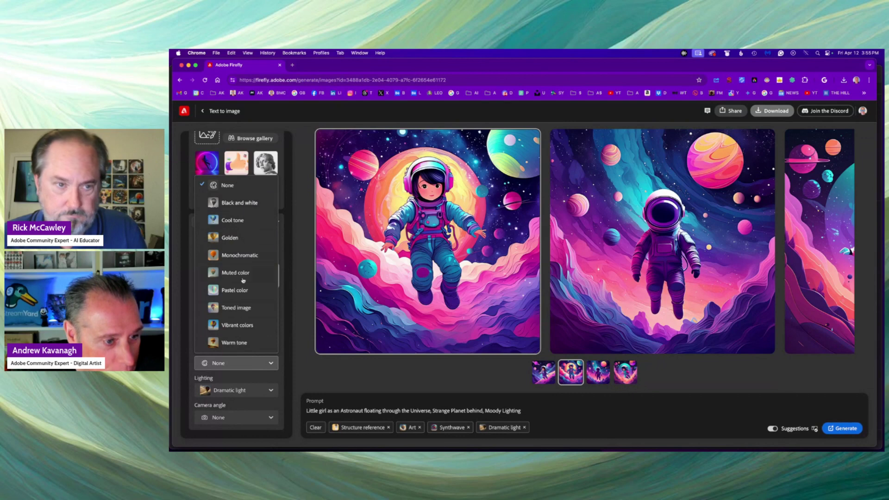
click(249, 343)
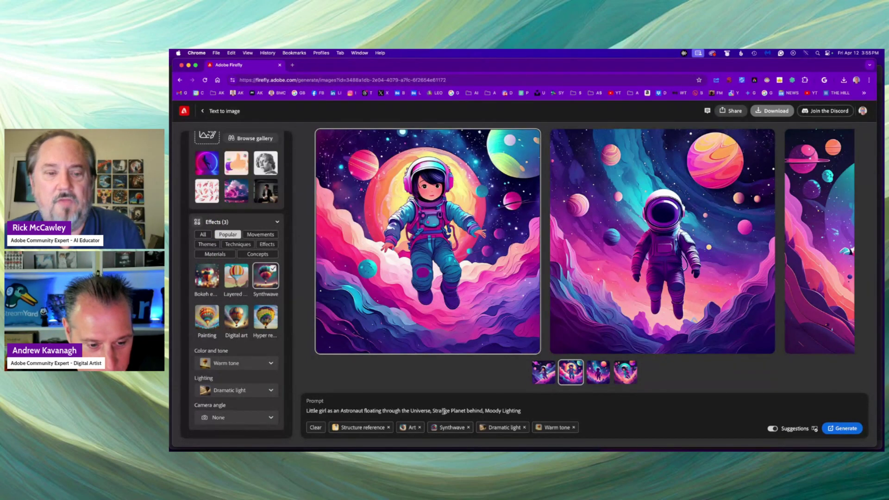
click(841, 429)
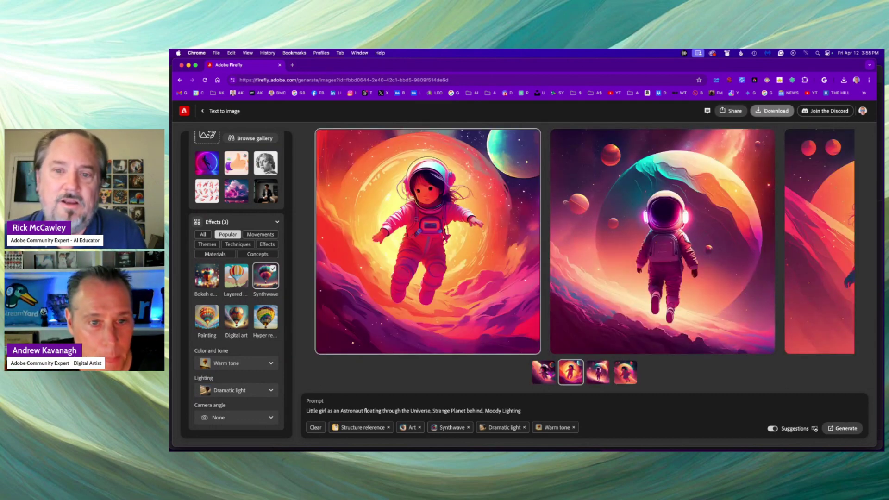
Step: Download the second new variation, the girl in front of the glowing yellow sphere, and submit it to the Firefly Community
click(778, 112)
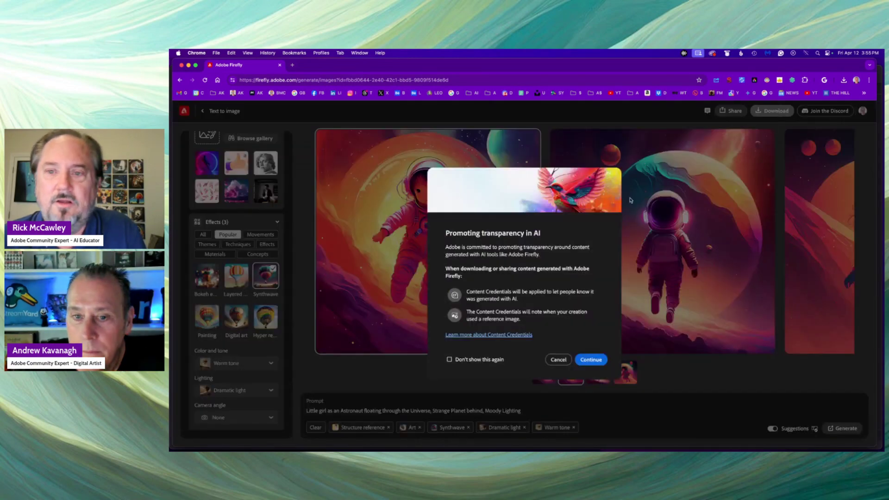
click(593, 360)
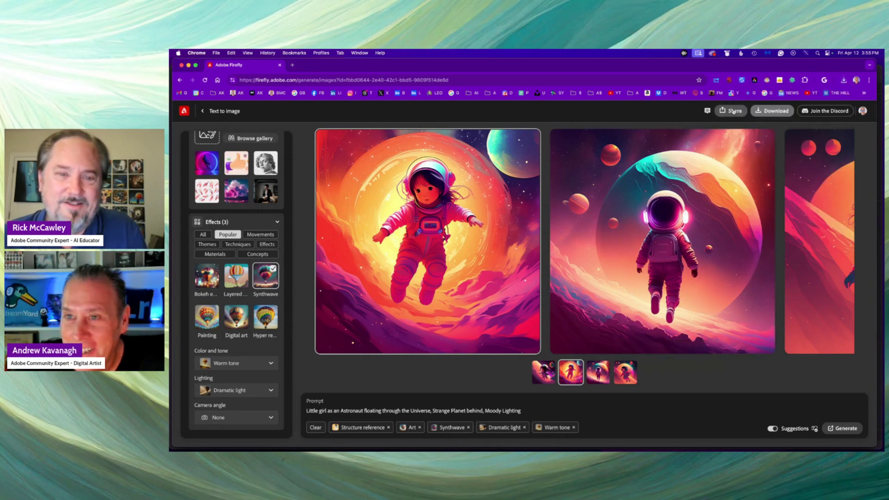
click(732, 113)
click(725, 168)
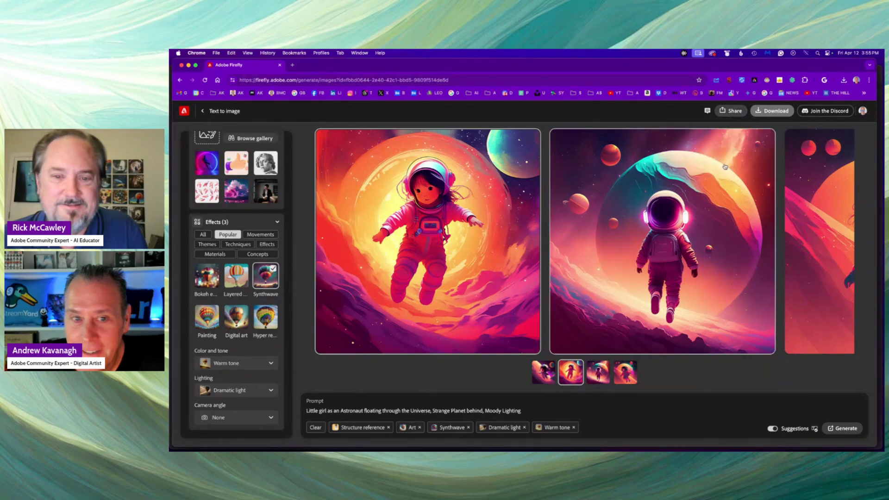
click(582, 338)
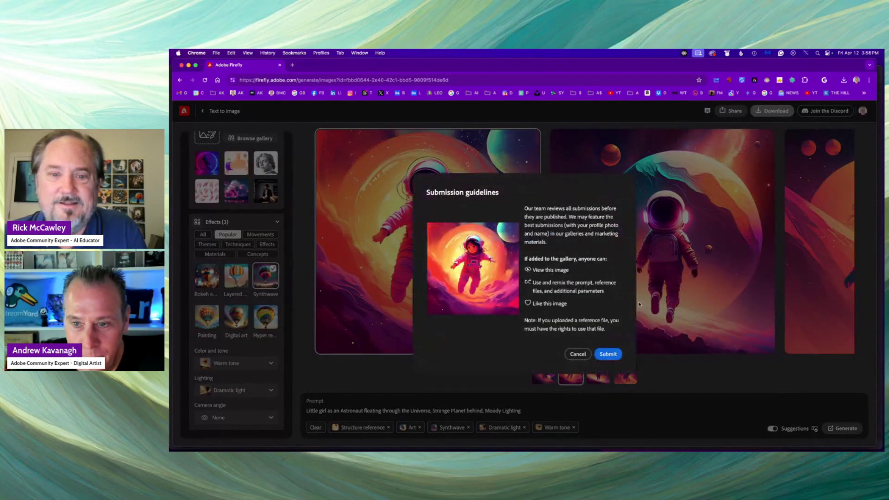
click(615, 351)
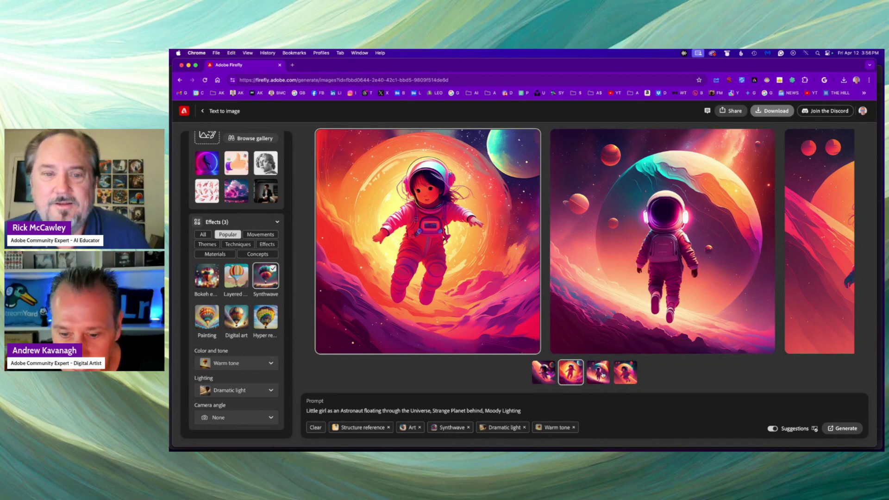
Step: Show the first variation, the girl floating beside a red and a purple planet, and download it, accepting the Content Credentials notice
click(603, 374)
click(571, 375)
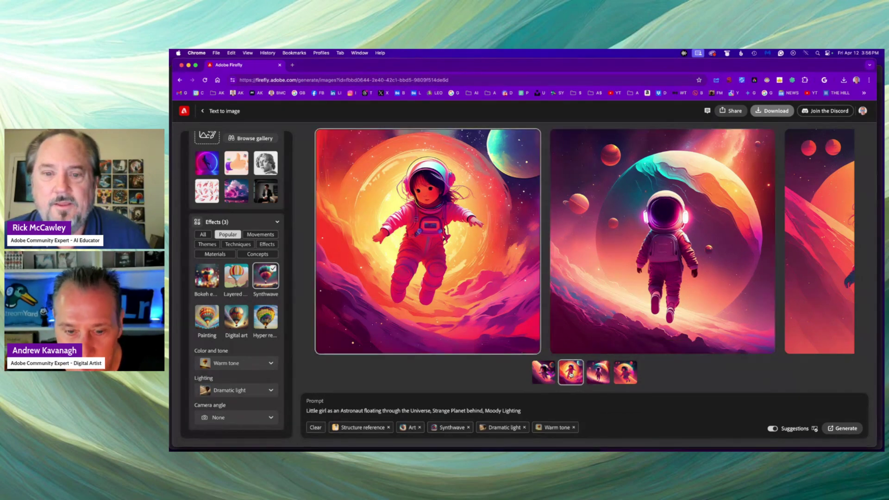
click(542, 375)
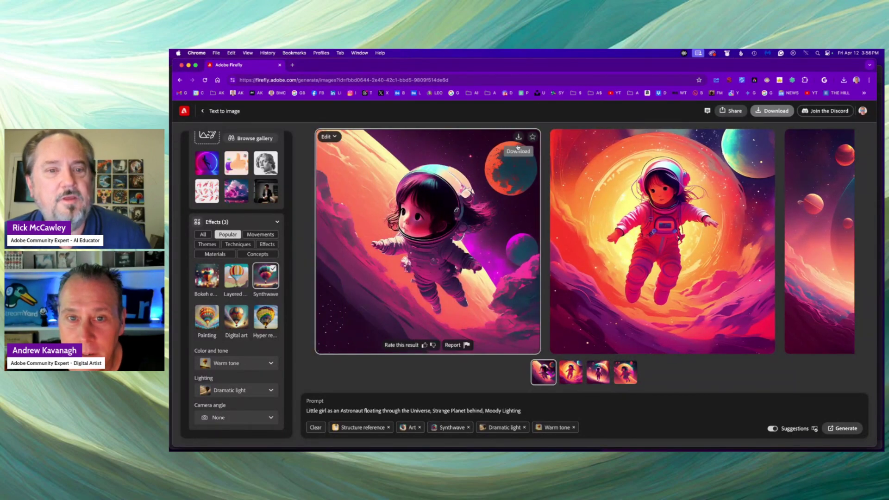
click(519, 138)
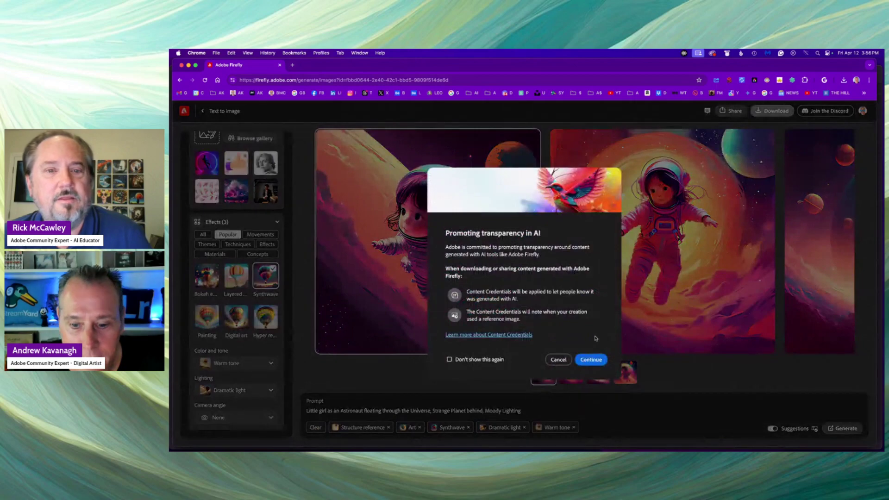
click(590, 360)
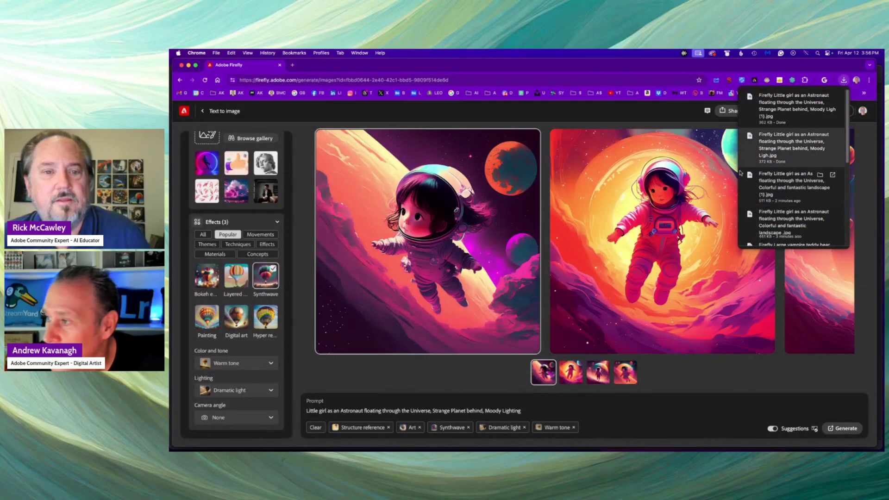
Step: Submit the first variation to the Firefly Community, accepting the public profile details and the submission guidelines
click(732, 111)
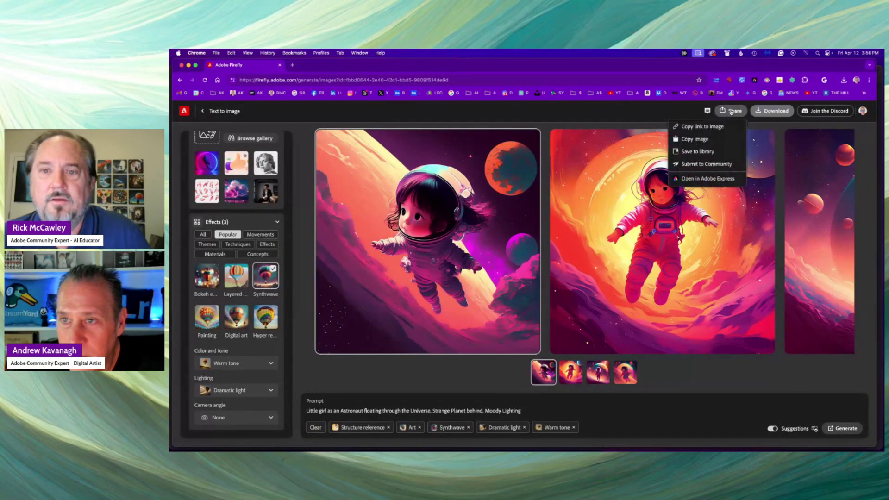
click(709, 165)
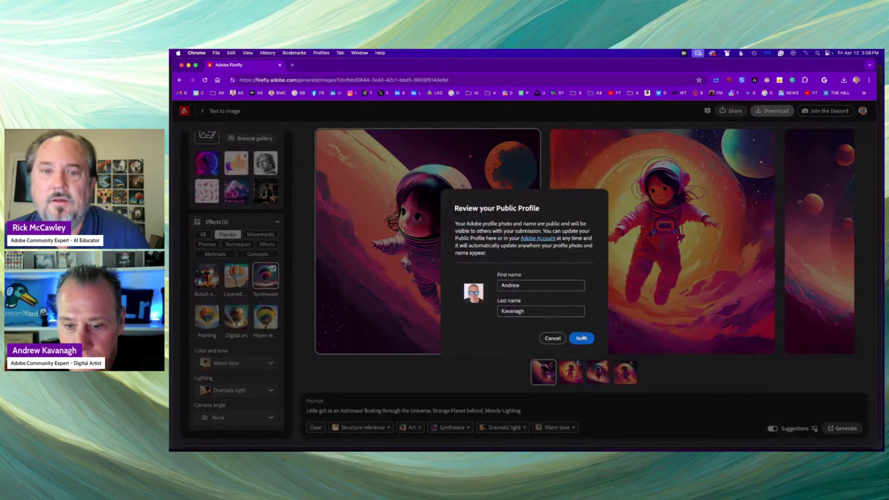
click(582, 338)
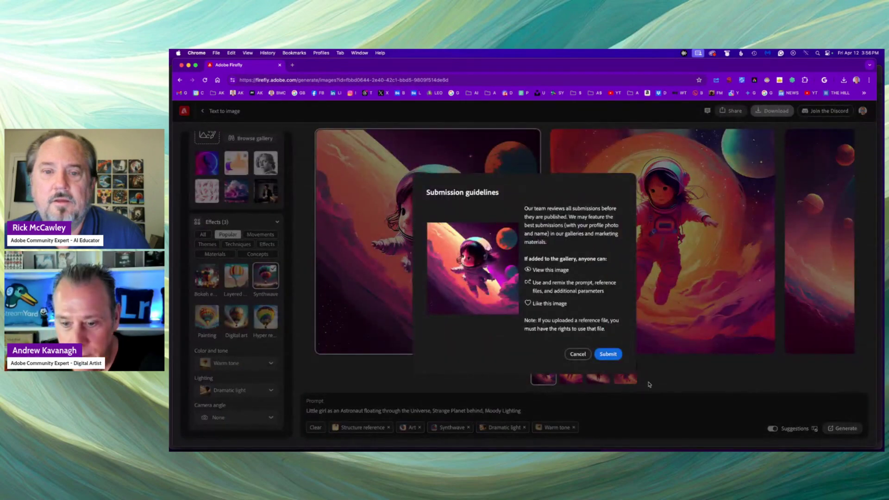
click(608, 354)
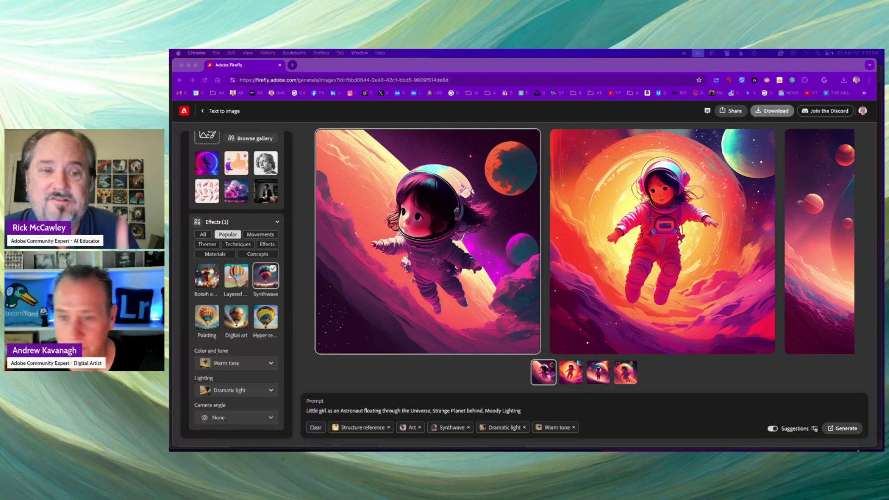
Step: Bring the last two variations into view and download the fourth one, the girl in a red spacesuit before the orange planet
click(598, 373)
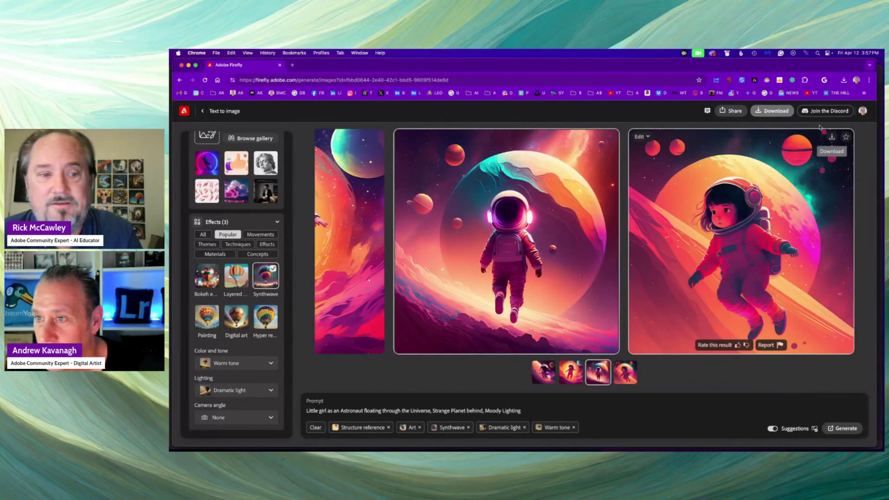
click(832, 138)
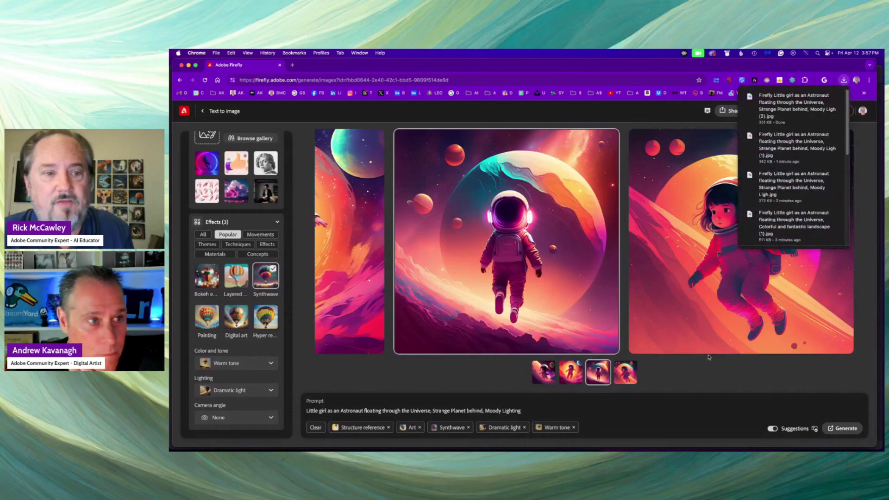
mouse_move(726, 345)
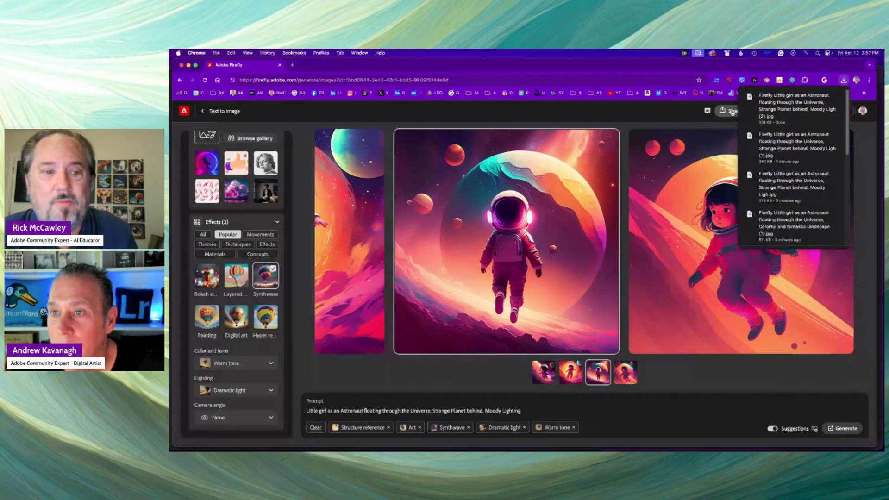
Step: Submit the third variation, the astronaut in front of the large teal and orange planet, to the Firefly Community, accepting the profile details and guidelines
click(731, 112)
click(723, 165)
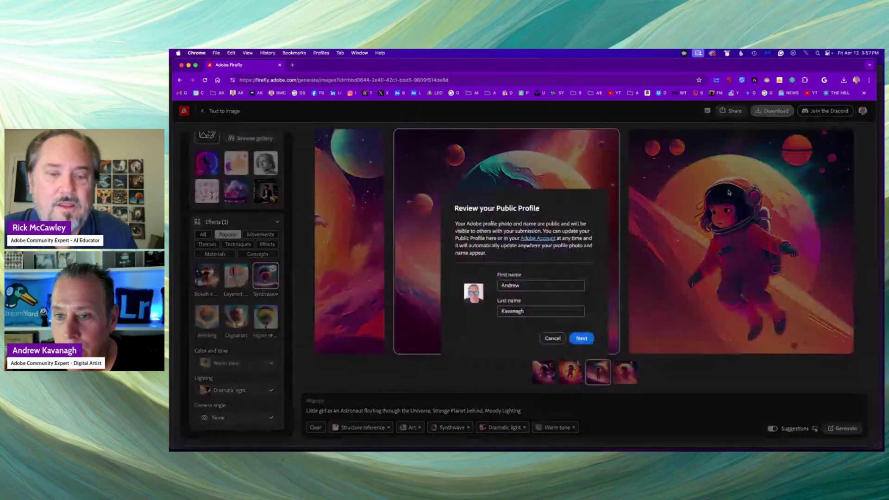
click(583, 338)
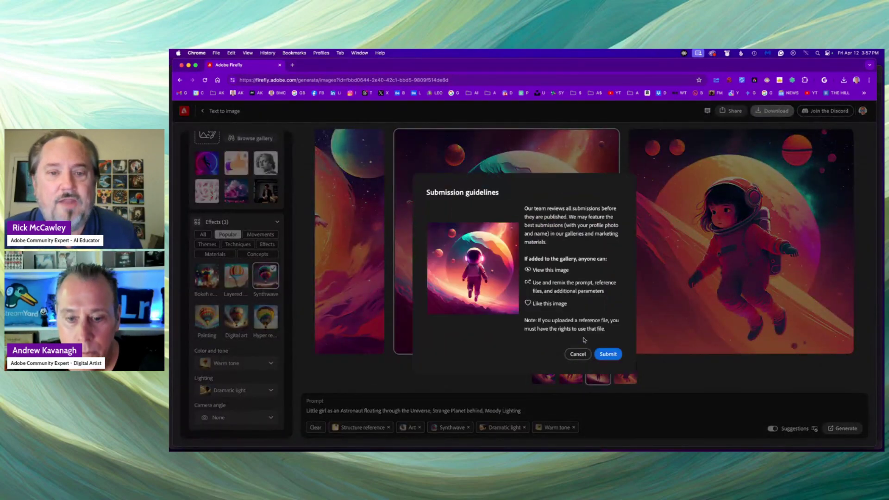
click(608, 354)
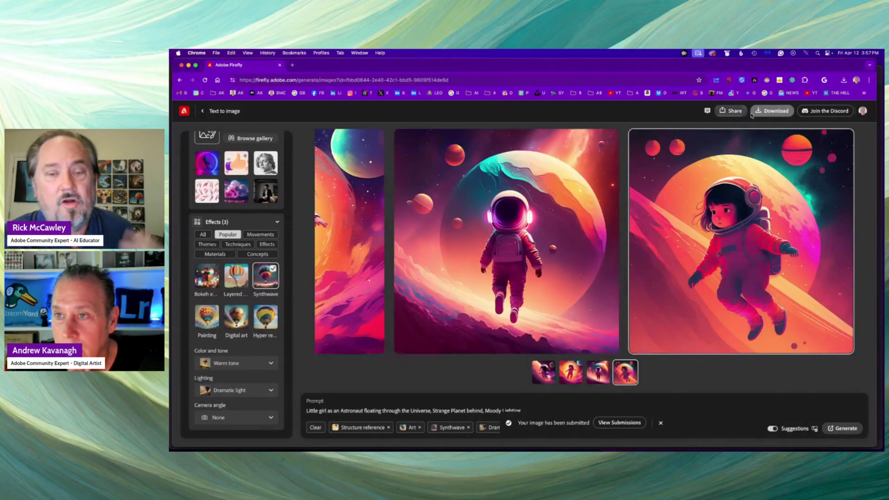
Step: Download the fourth variation, the girl in a red spacesuit, and submit it to the Firefly Community, accepting the notice, profile details and guidelines
click(773, 111)
click(597, 359)
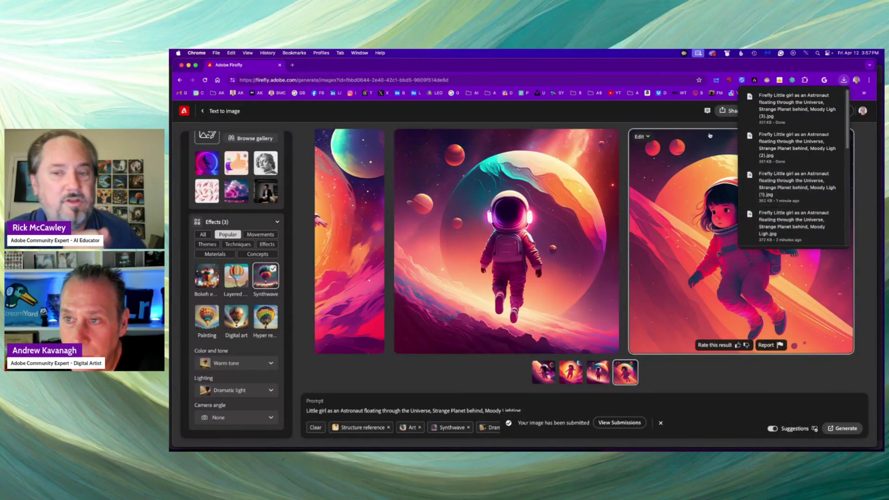
click(730, 111)
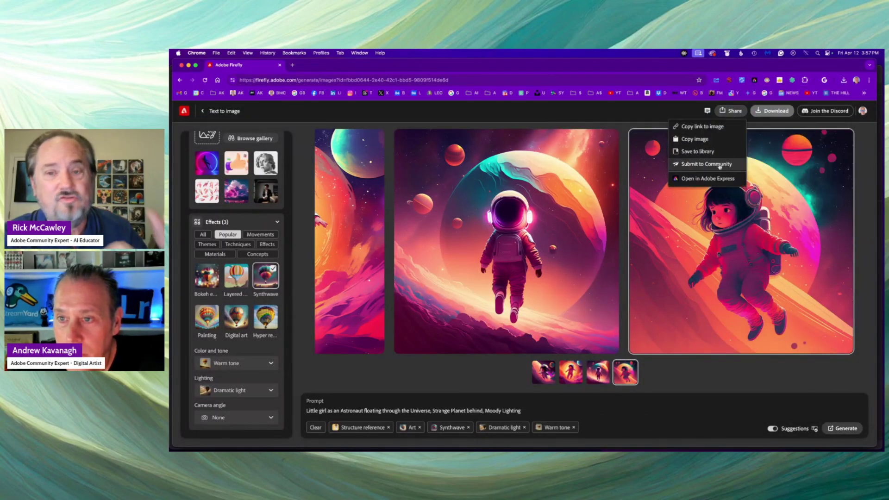
click(720, 163)
click(586, 339)
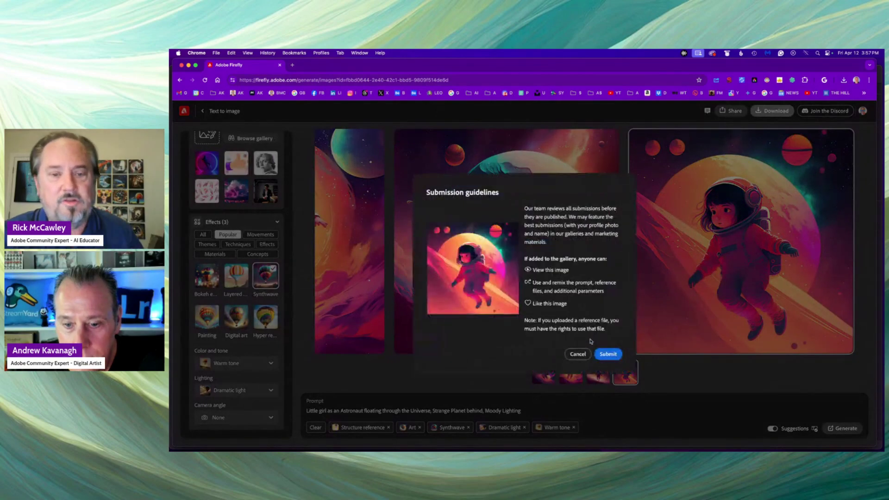
click(608, 354)
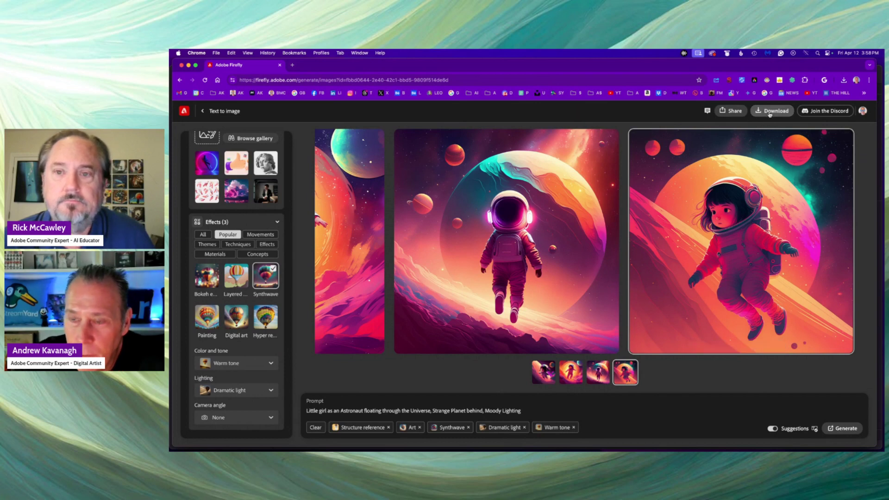
click(734, 112)
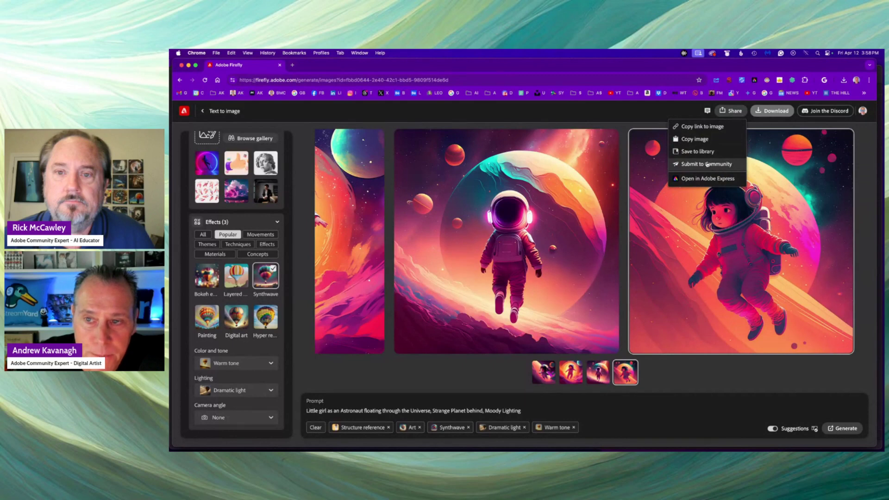
click(624, 172)
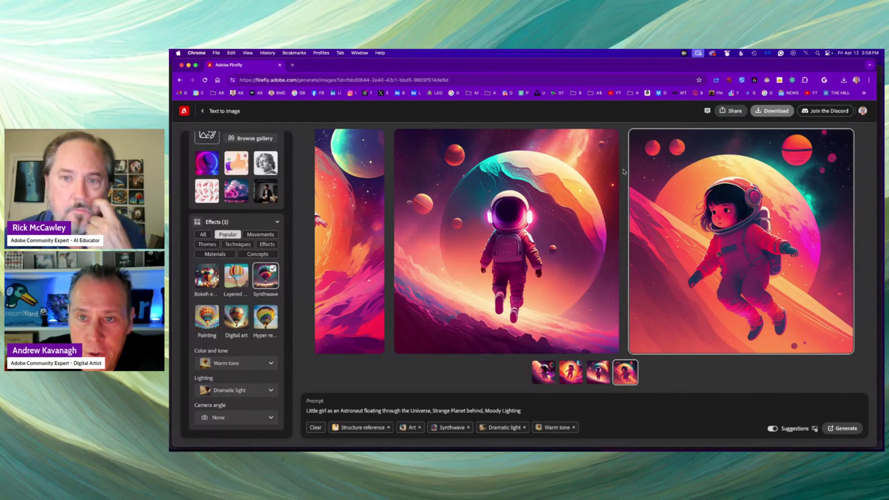